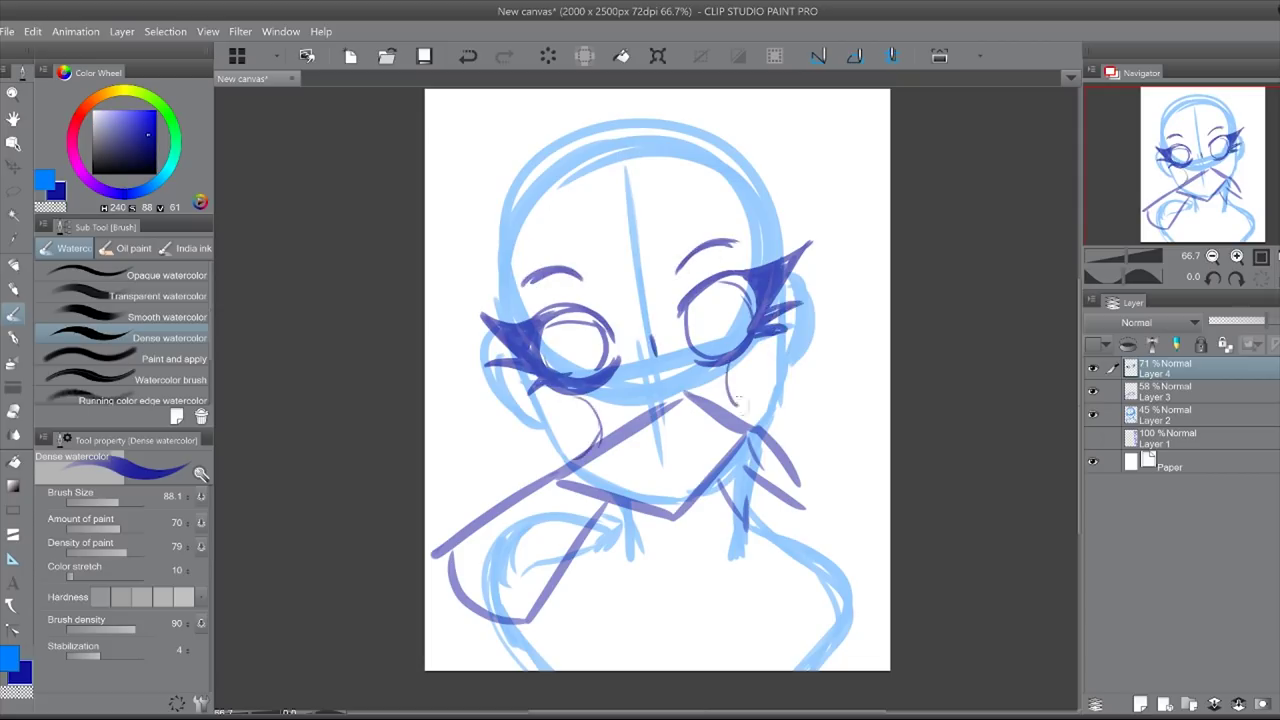
Step: Sketch hatched blush marks on both cheeks and add short lower lashes around the eyes
{"action": "left_click_drag", "start_coordinate": [555, 440], "coordinate": [590, 400]}
{"action": "left_click_drag", "start_coordinate": [735, 392], "coordinate": [765, 377]}
{"action": "left_click_drag", "start_coordinate": [745, 290], "coordinate": [690, 350]}
{"action": "left_click_drag", "start_coordinate": [685, 300], "coordinate": [750, 345]}
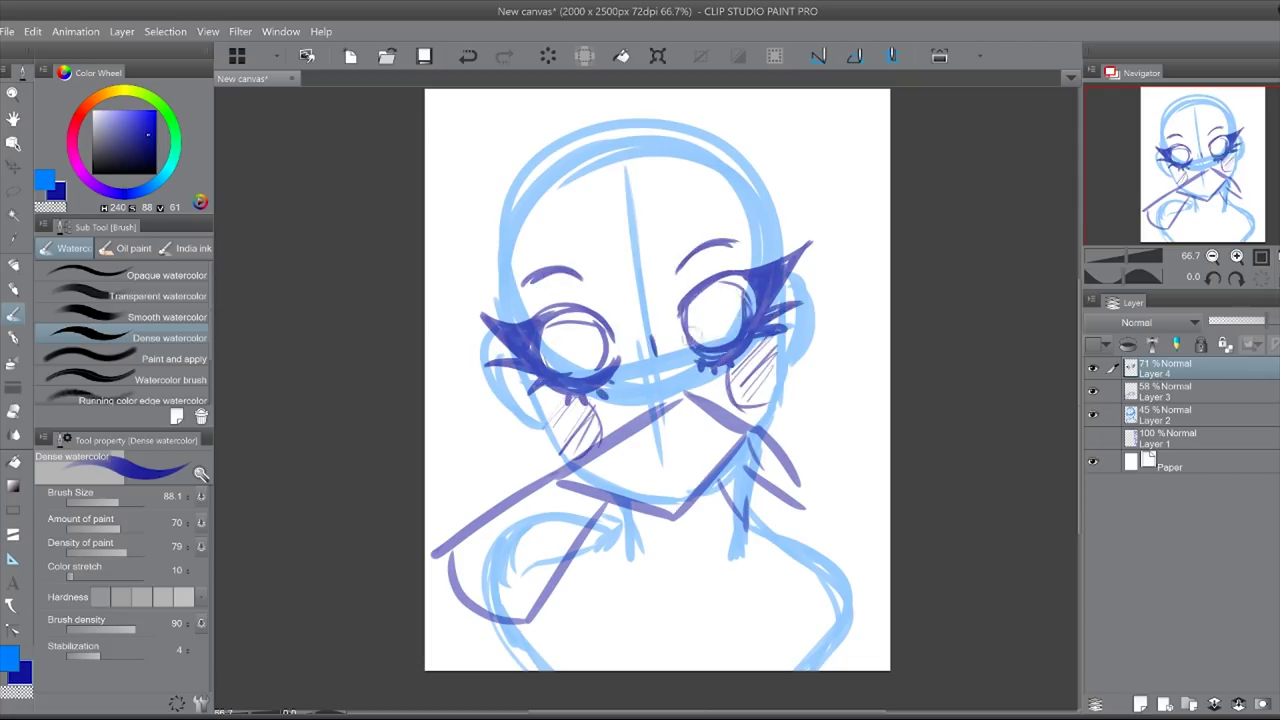
Step: Shade both irises with a translucent blue tone on a new layer and merge it into the eye layer
{"action": "left_click_drag", "start_coordinate": [545, 330], "coordinate": [610, 372]}
{"action": "key", "text": "ctrl+shift+n"}
{"action": "left_click_drag", "start_coordinate": [545, 330], "coordinate": [600, 365]}
{"action": "mouse_move", "coordinate": [690, 290]}
{"action": "left_mouse_down"}
{"action": "mouse_move", "coordinate": [745, 345]}
{"action": "mouse_move", "coordinate": [745, 290]}
{"action": "left_mouse_up"}
{"action": "key", "text": "ctrl+z"}
{"action": "key", "text": "ctrl+e"}
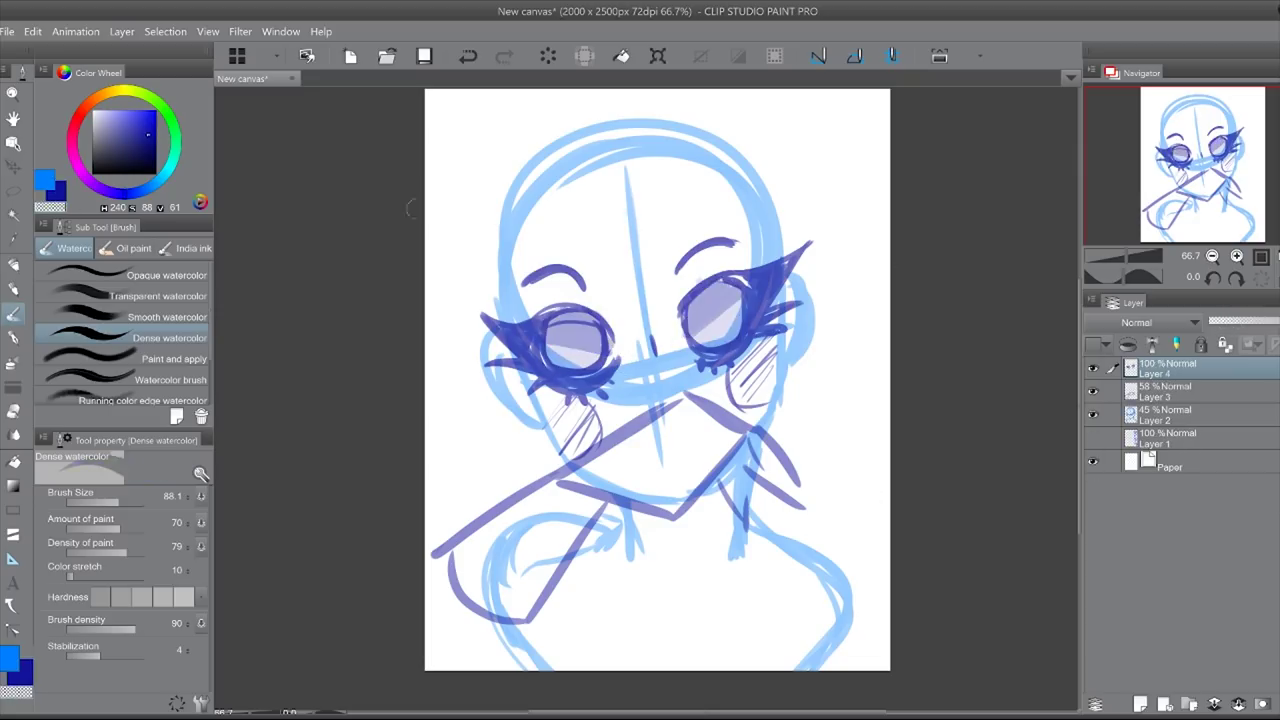
Step: Hide the arm sketch, outline parted lips on a new layer, and shade them on another layer at 57% opacity
{"action": "key", "text": "ctrl+shift+n"}
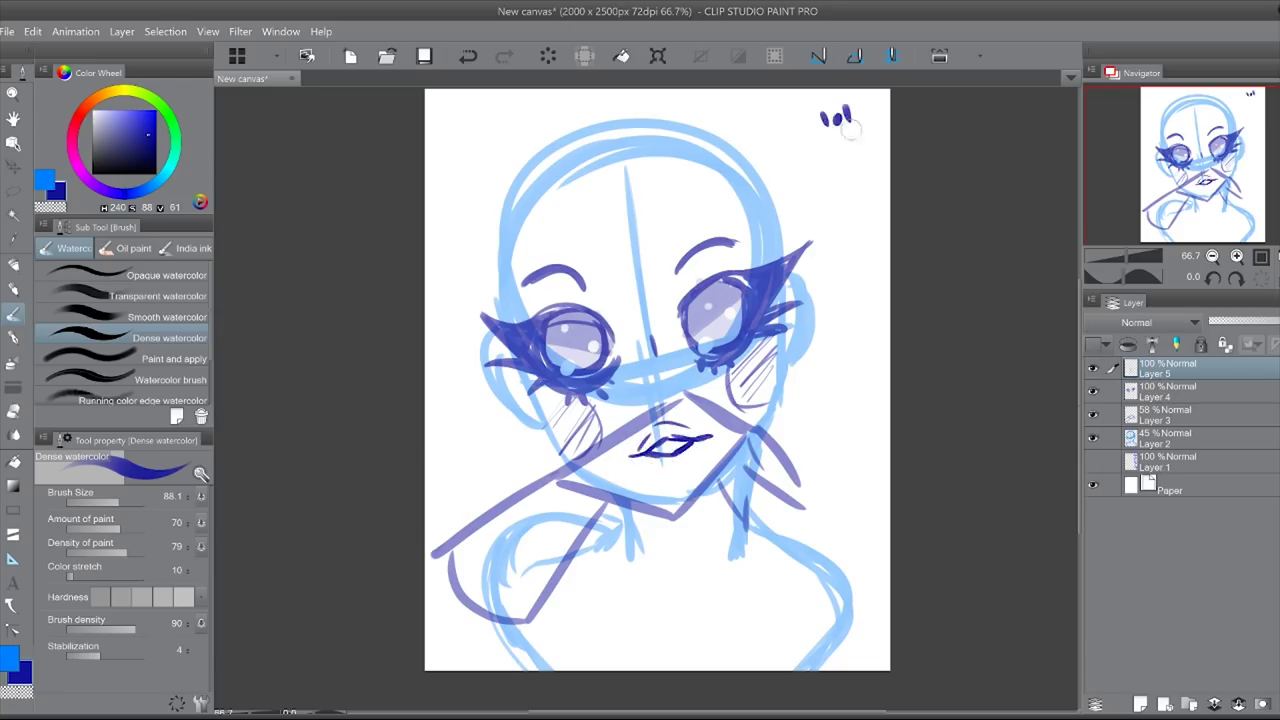
{"action": "left_click", "coordinate": [1092, 414]}
{"action": "key", "text": "ctrl+shift+n"}
{"action": "mouse_move", "coordinate": [640, 445]}
{"action": "left_mouse_down"}
{"action": "mouse_move", "coordinate": [685, 440]}
{"action": "mouse_move", "coordinate": [670, 472]}
{"action": "left_mouse_up"}
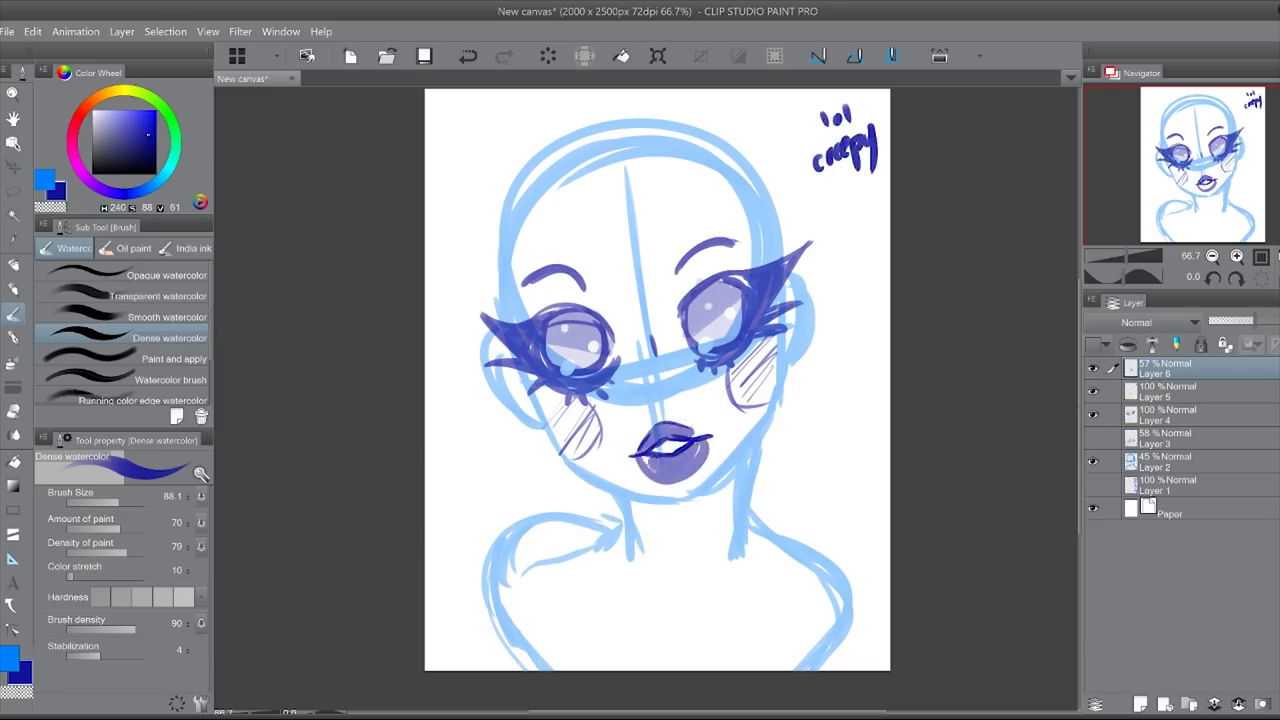
Step: Undo the last lip strokes and reshape the shaded lips into a wider mouth
{"action": "key", "text": "ctrl+z"}
{"action": "key", "text": "ctrl+z"}
{"action": "key", "text": "ctrl+z"}
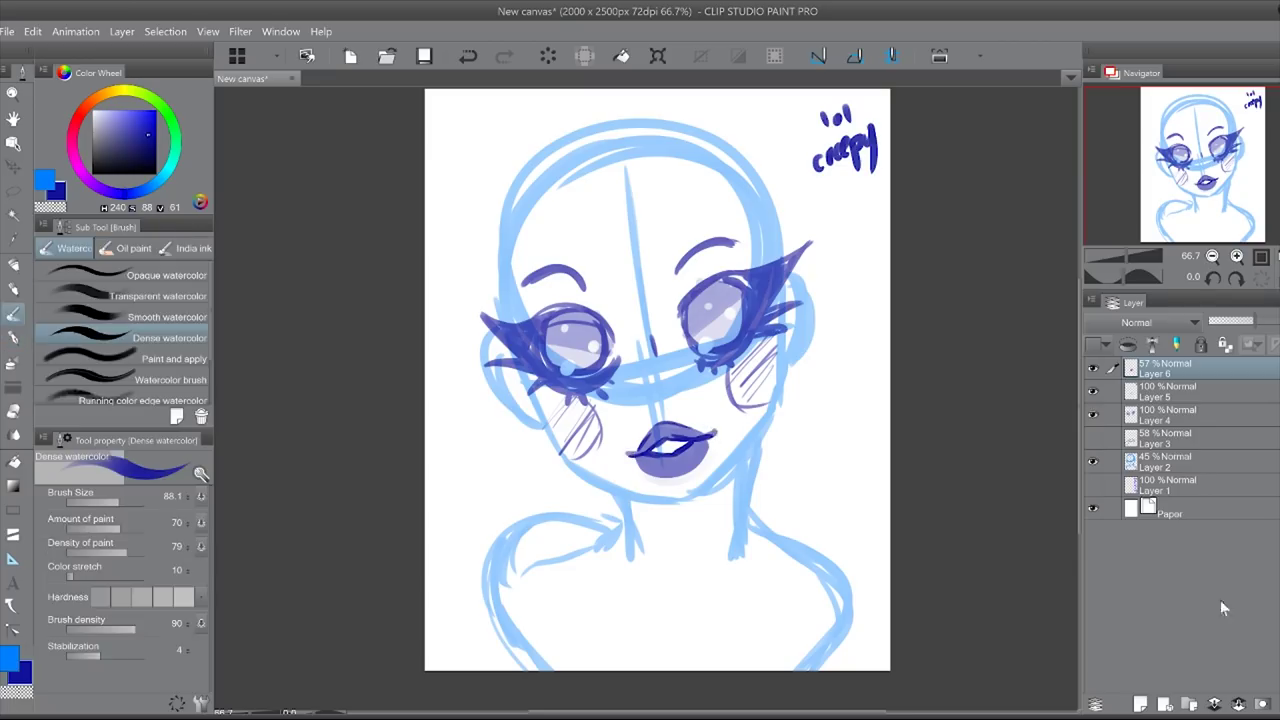
Step: Show the arm sketch again, move it down beneath the lips, and merge the lip layers into Layer 4
{"action": "left_click", "coordinate": [1092, 414]}
{"action": "key", "text": "k"}
{"action": "mouse_move", "coordinate": [877, 491]}
{"action": "left_mouse_down"}
{"action": "mouse_move", "coordinate": [840, 531]}
{"action": "mouse_move", "coordinate": [800, 540]}
{"action": "left_mouse_up"}
{"action": "key", "text": "ctrl+e"}
Step: Save the canvas under the name MAN IDK NYTIHNGI
{"action": "key", "text": "ctrl+s"}
{"action": "type", "text": "MAN IDK NYTIHNGI"}
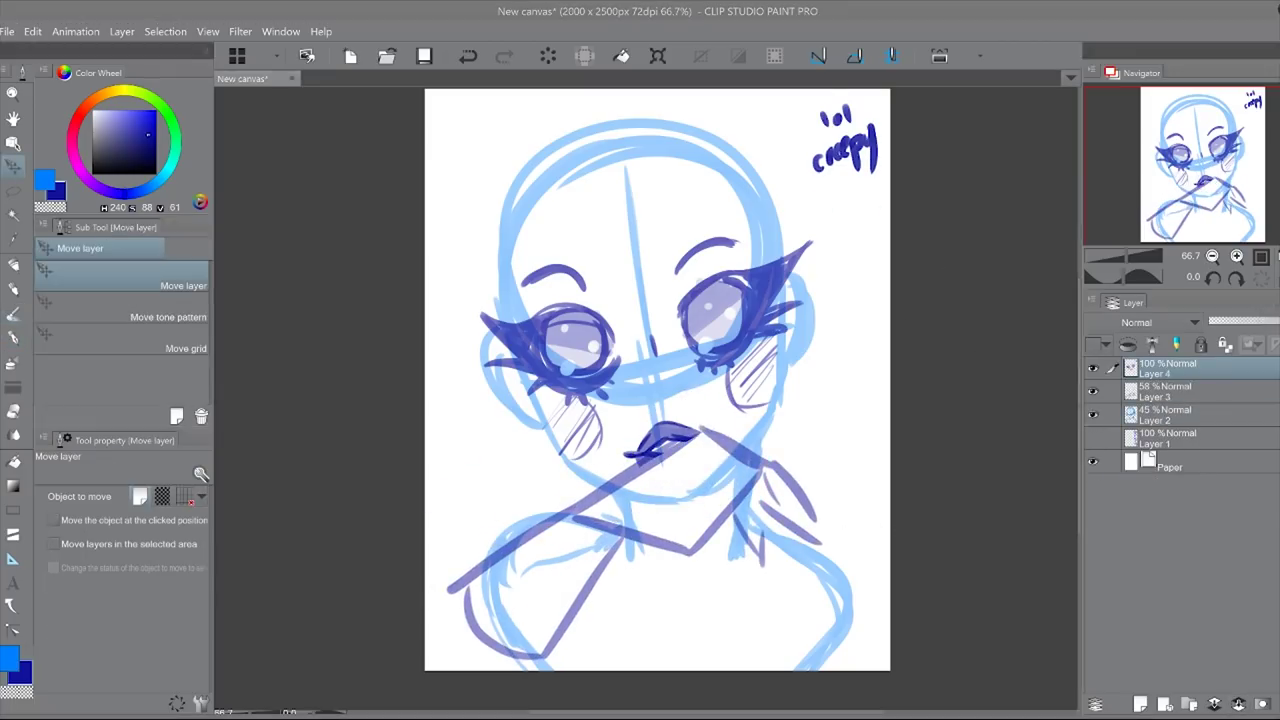
{"action": "key", "text": "Return"}
Step: Thicken the upper lash lines of both eyes with the Dense watercolor brush, undo the surplus strokes and save the file
{"action": "key", "text": "b"}
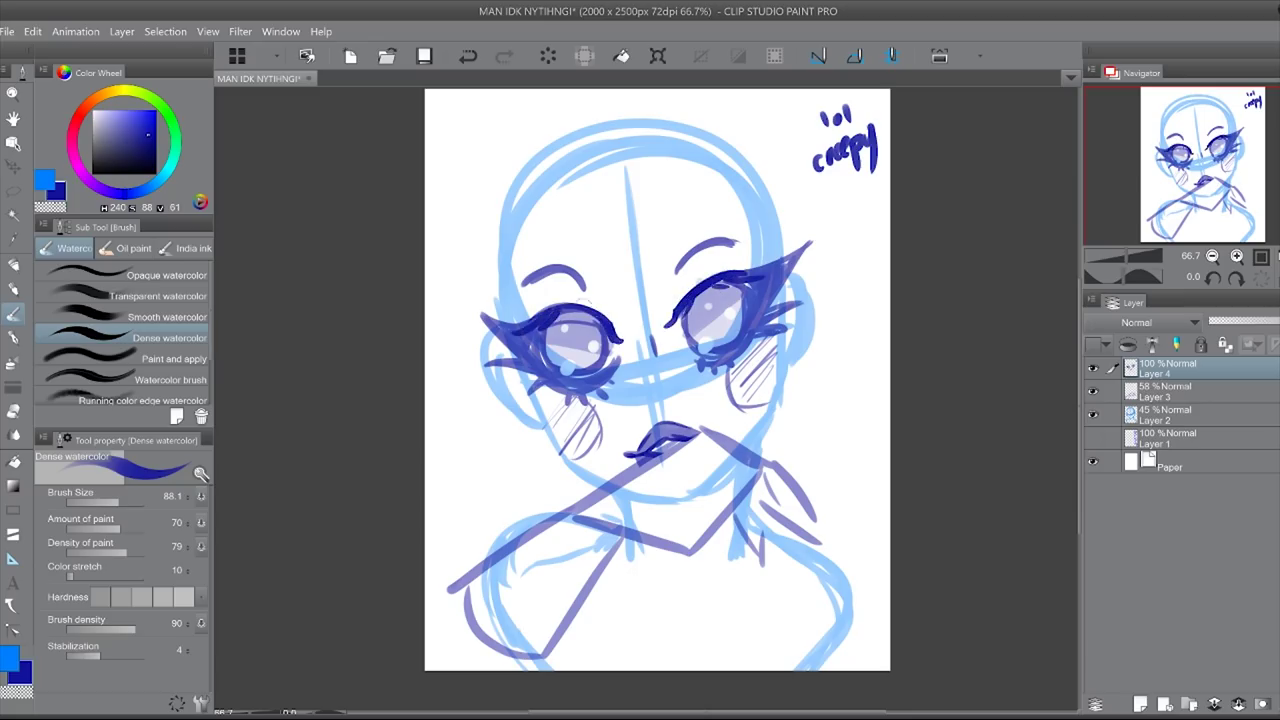
{"action": "key", "text": "ctrl+z"}
{"action": "key", "text": "ctrl+z"}
{"action": "key", "text": "ctrl+s"}
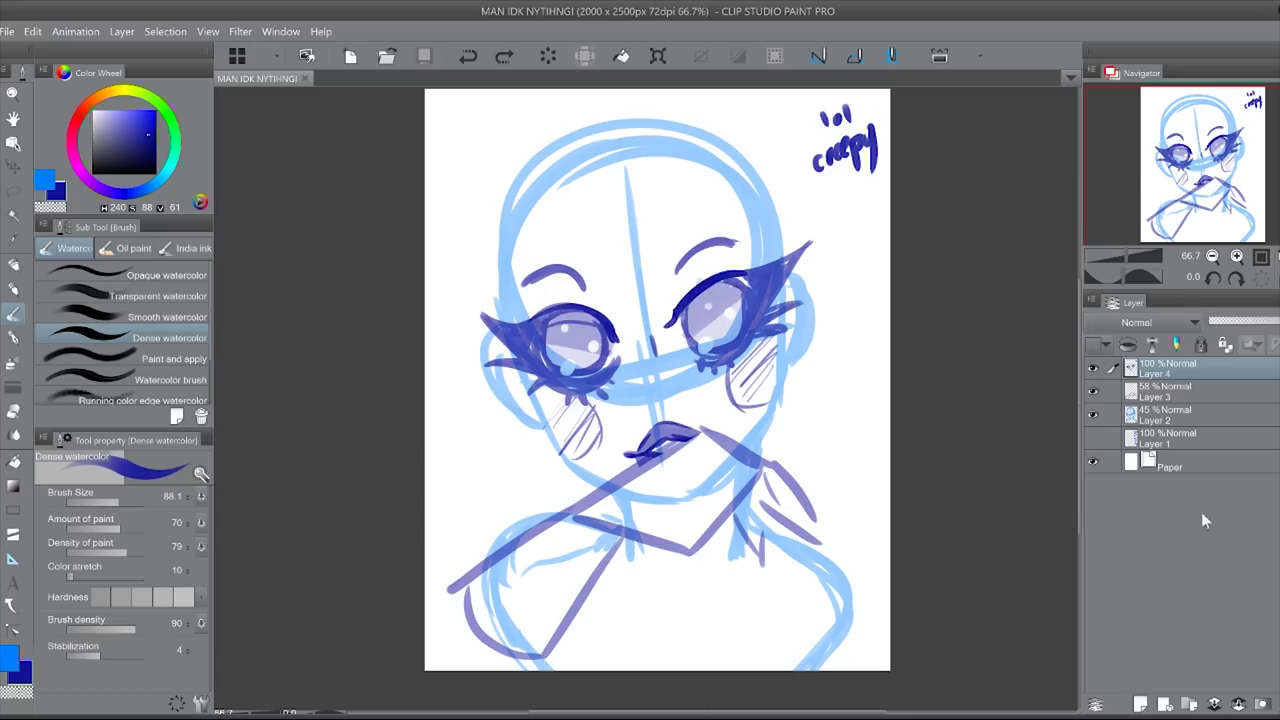
Step: Undo the dark cheek mark and redraw the eyebrows as thick slanted strokes with a bolder nose mark
{"action": "left_click_drag", "start_coordinate": [588, 429], "coordinate": [582, 451]}
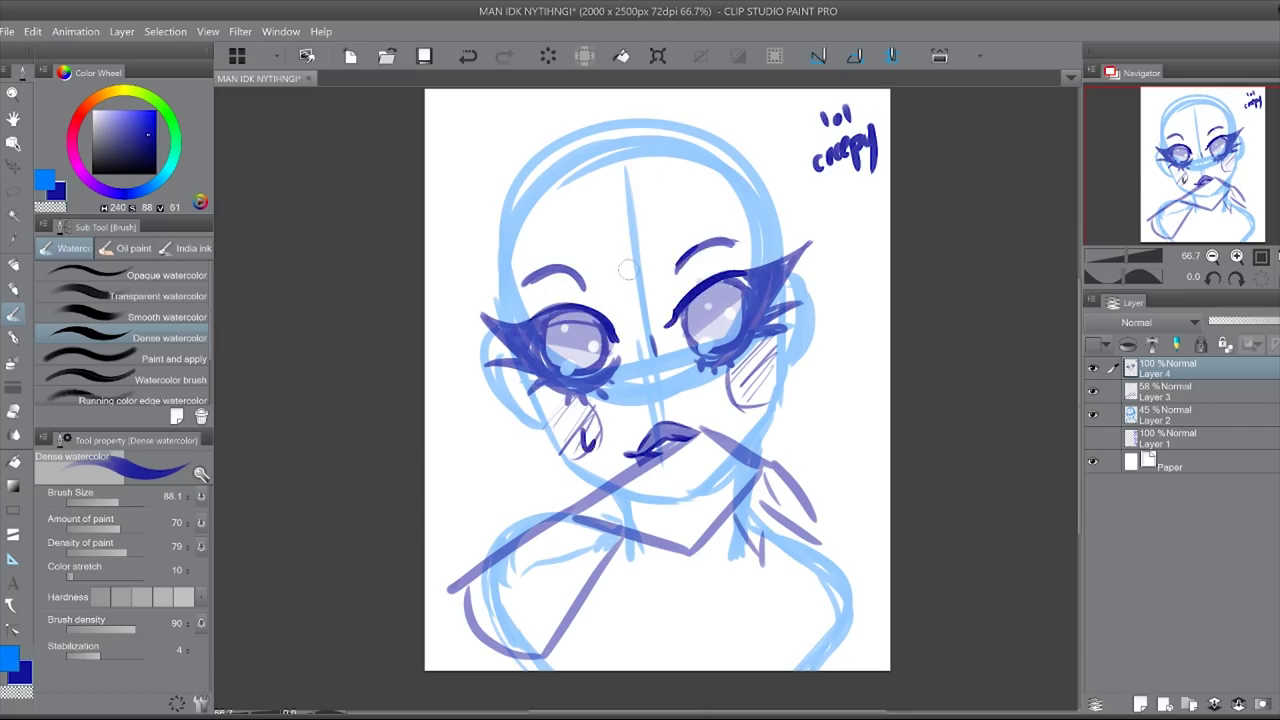
{"action": "key", "text": "ctrl+z"}
{"action": "key", "text": "ctrl+z"}
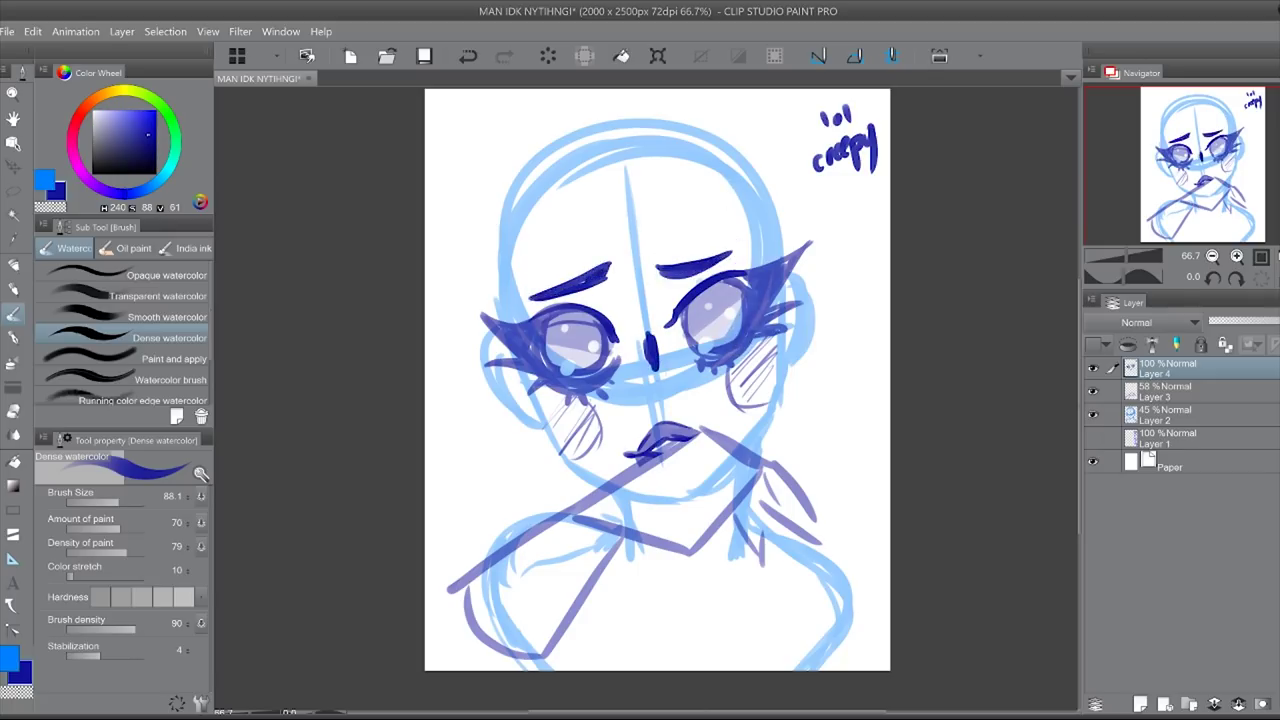
Step: Sketch curved bangs across the forehead and the outer outline of wavy hair around the head
{"action": "left_click_drag", "start_coordinate": [570, 185], "coordinate": [688, 300]}
{"action": "left_click_drag", "start_coordinate": [620, 250], "coordinate": [730, 262]}
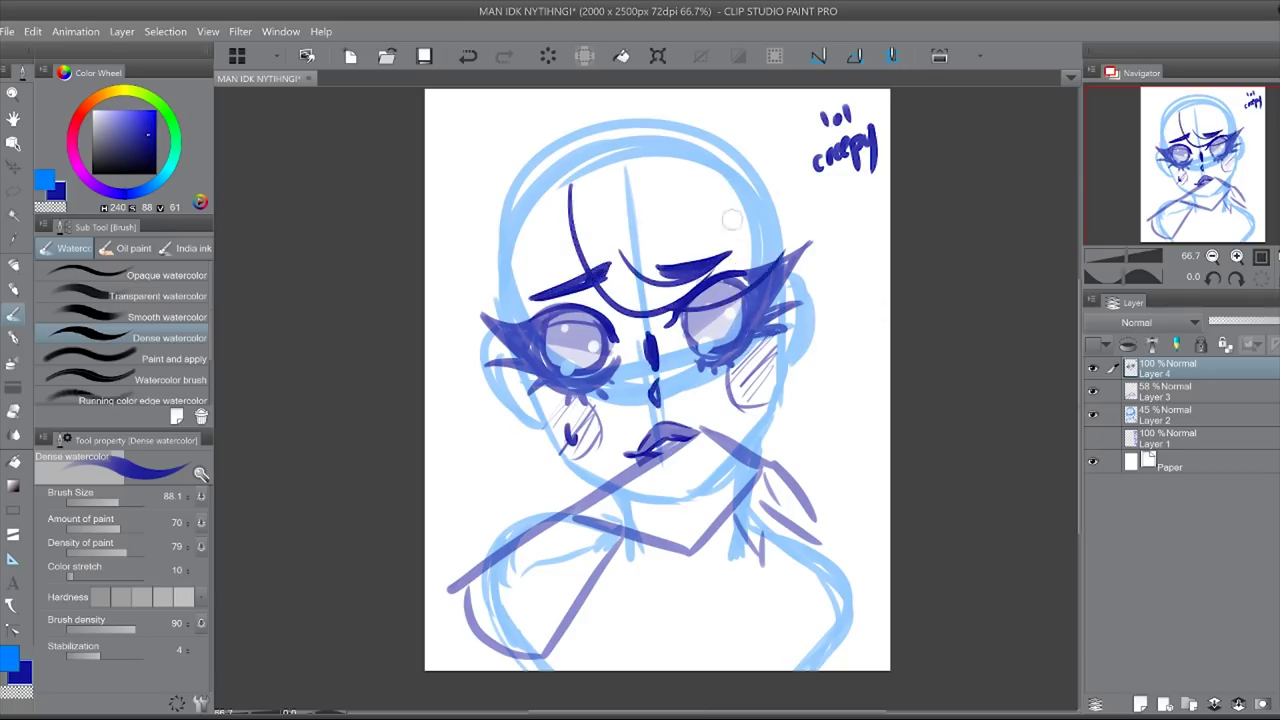
{"action": "left_click_drag", "start_coordinate": [548, 170], "coordinate": [470, 378]}
{"action": "left_click_drag", "start_coordinate": [552, 108], "coordinate": [470, 180]}
{"action": "left_click_drag", "start_coordinate": [570, 115], "coordinate": [878, 480]}
{"action": "left_click_drag", "start_coordinate": [830, 240], "coordinate": [800, 480]}
{"action": "left_click_drag", "start_coordinate": [470, 292], "coordinate": [525, 495]}
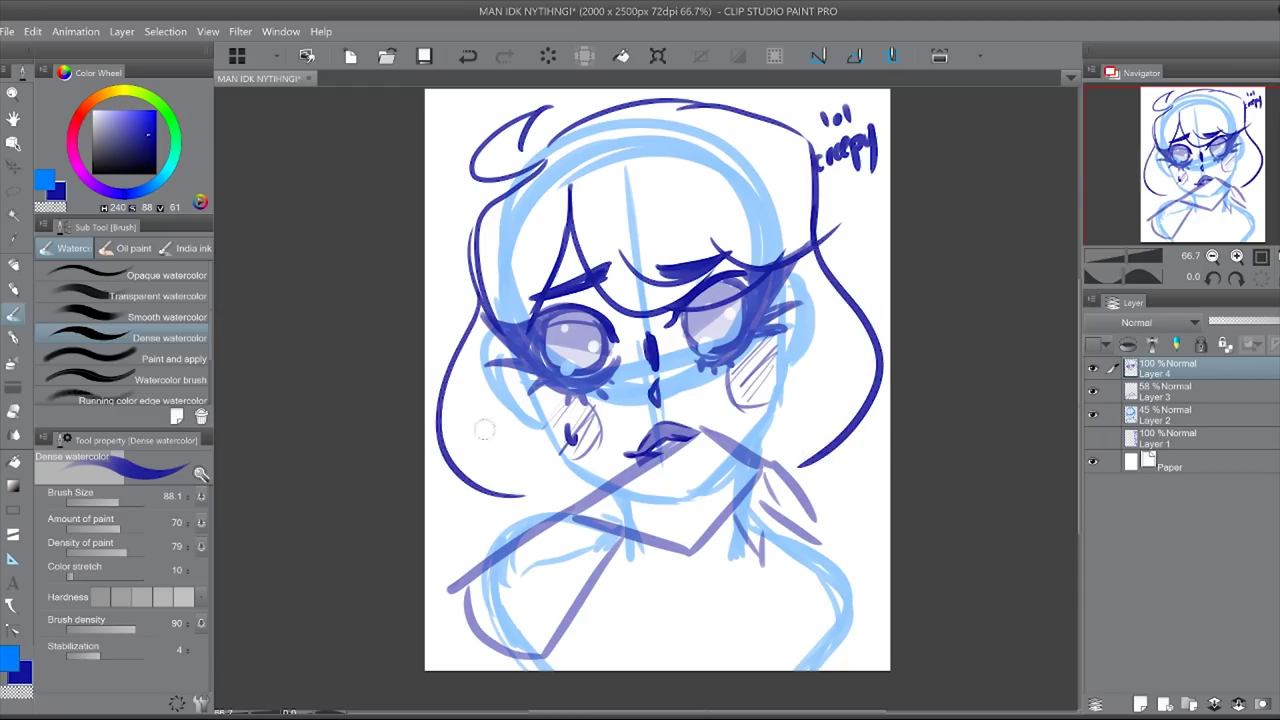
Step: Add flicked hair ends near both shoulders and inner hair locks framing the cheeks
{"action": "left_click_drag", "start_coordinate": [485, 428], "coordinate": [545, 520]}
{"action": "left_click_drag", "start_coordinate": [830, 400], "coordinate": [862, 545]}
{"action": "left_click_drag", "start_coordinate": [530, 298], "coordinate": [564, 434]}
{"action": "left_click_drag", "start_coordinate": [496, 370], "coordinate": [586, 422]}
{"action": "left_click_drag", "start_coordinate": [796, 292], "coordinate": [738, 412]}
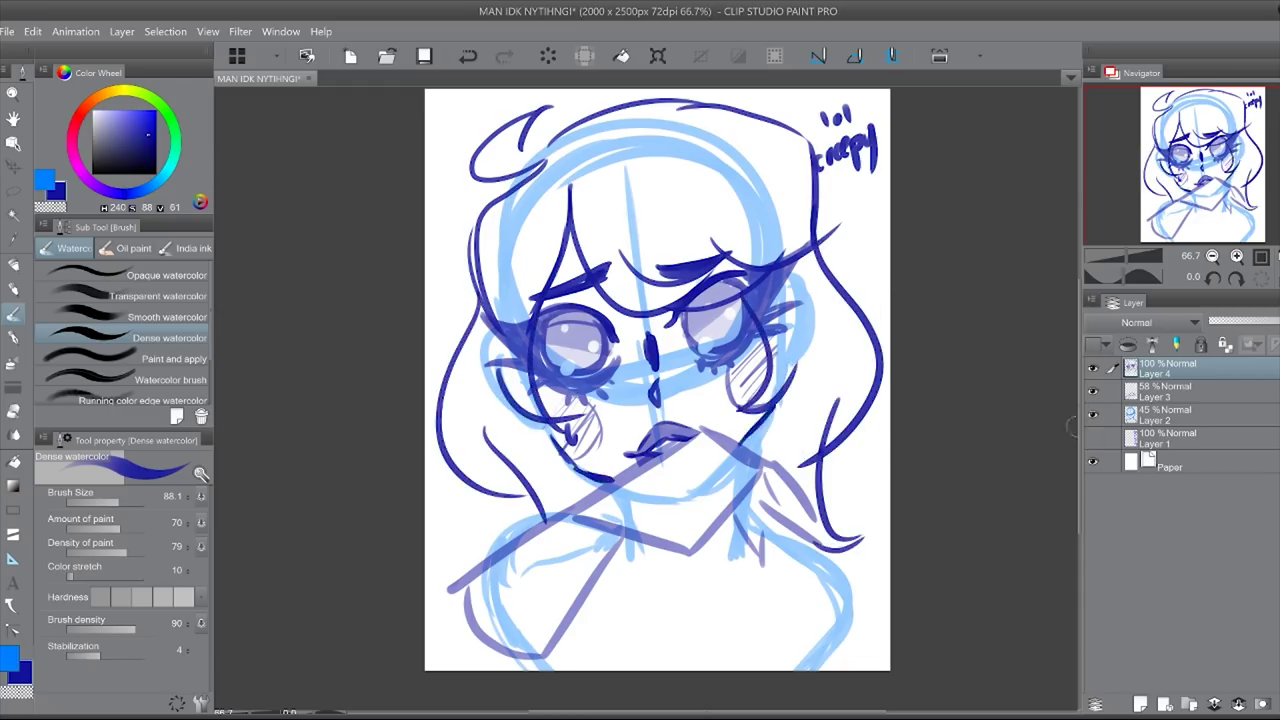
Step: Hide the blue construction sketch and merge Layer 4 into Layer 3
{"action": "left_click", "coordinate": [1092, 413]}
{"action": "key", "text": "ctrl+e"}
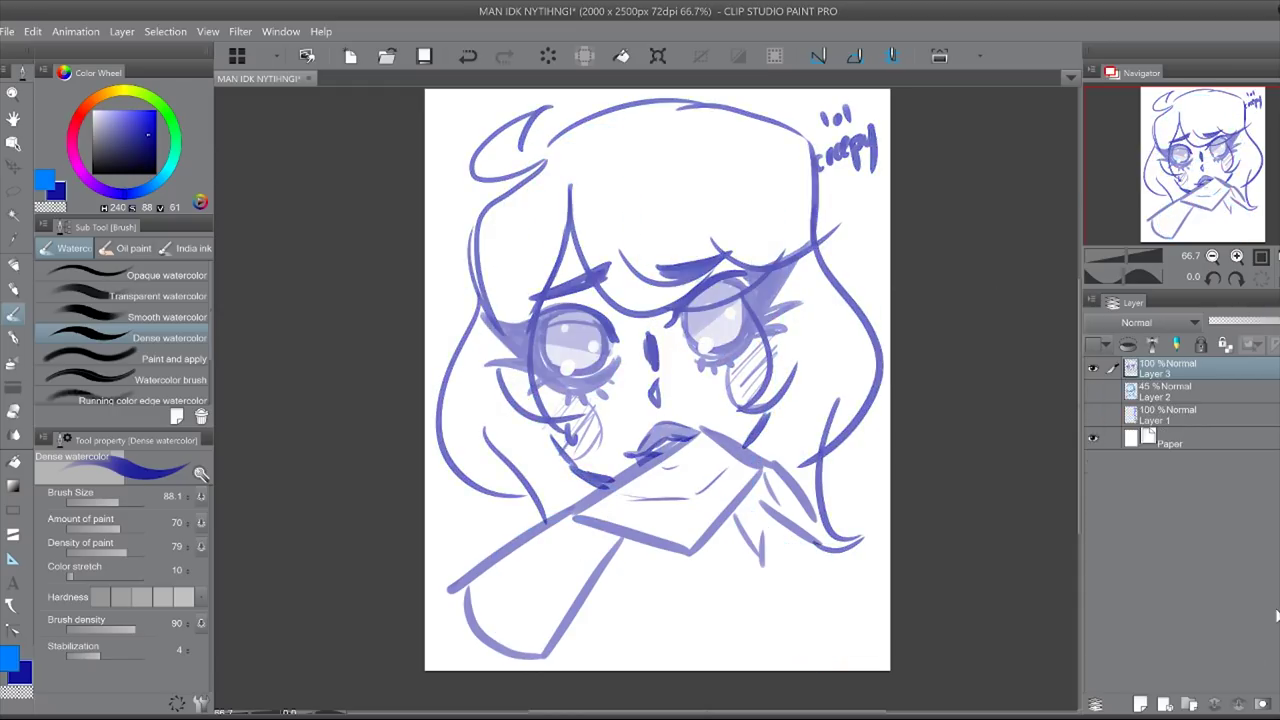
Step: Darken the hair outline beside the note, then use the sampled lighter blue to add a hair flick and outer eye strokes
{"action": "left_click_drag", "start_coordinate": [750, 110], "coordinate": [813, 226]}
{"action": "left_click", "coordinate": [590, 120], "text": "alt"}
{"action": "left_click_drag", "start_coordinate": [476, 288], "coordinate": [426, 332]}
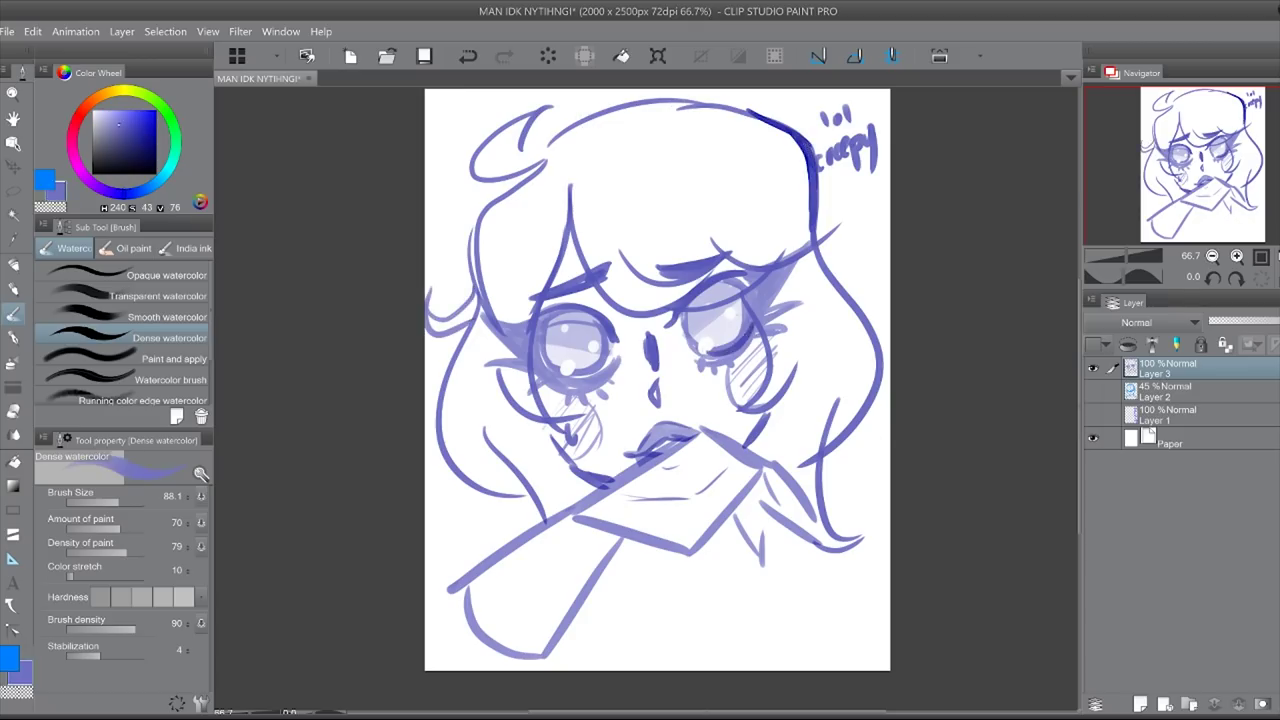
{"action": "left_click_drag", "start_coordinate": [788, 266], "coordinate": [750, 302]}
{"action": "left_click_drag", "start_coordinate": [478, 318], "coordinate": [530, 362]}
Step: Show the blue construction sketch at 22% opacity and move Layer 1 to the top of the layer stack
{"action": "left_click", "coordinate": [1092, 390]}
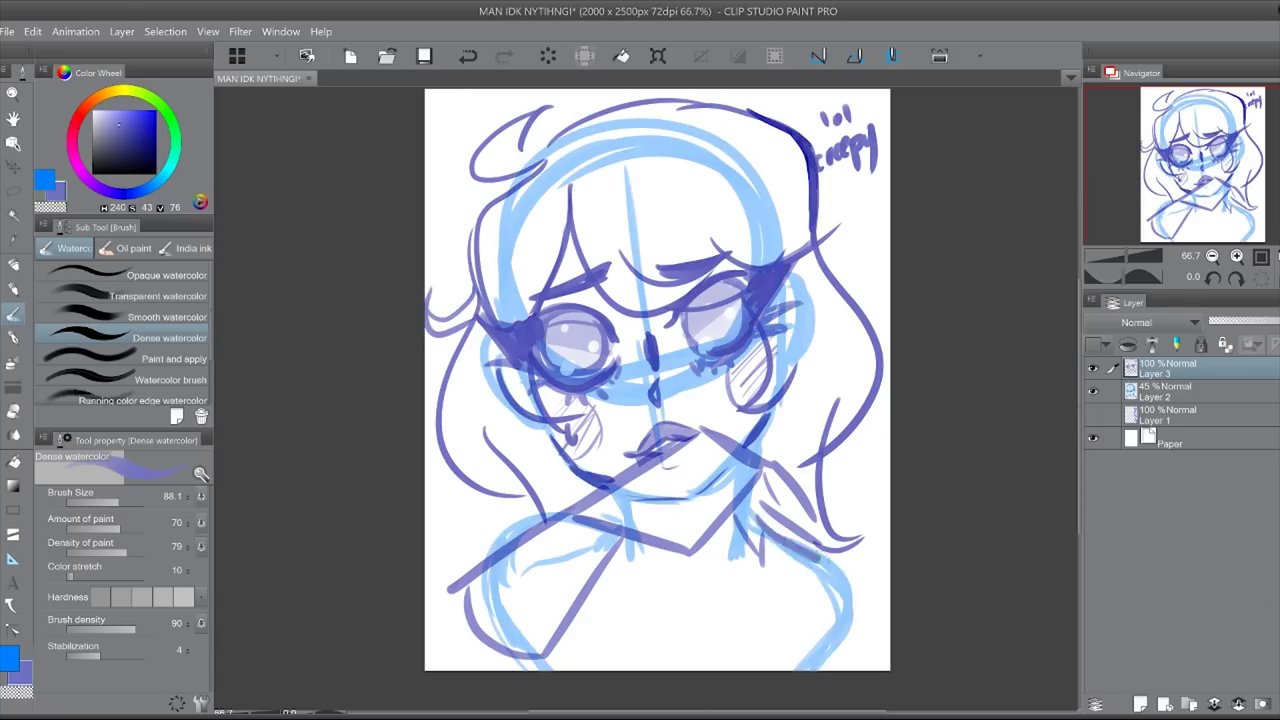
{"action": "left_click_drag", "start_coordinate": [1160, 414], "coordinate": [1160, 364]}
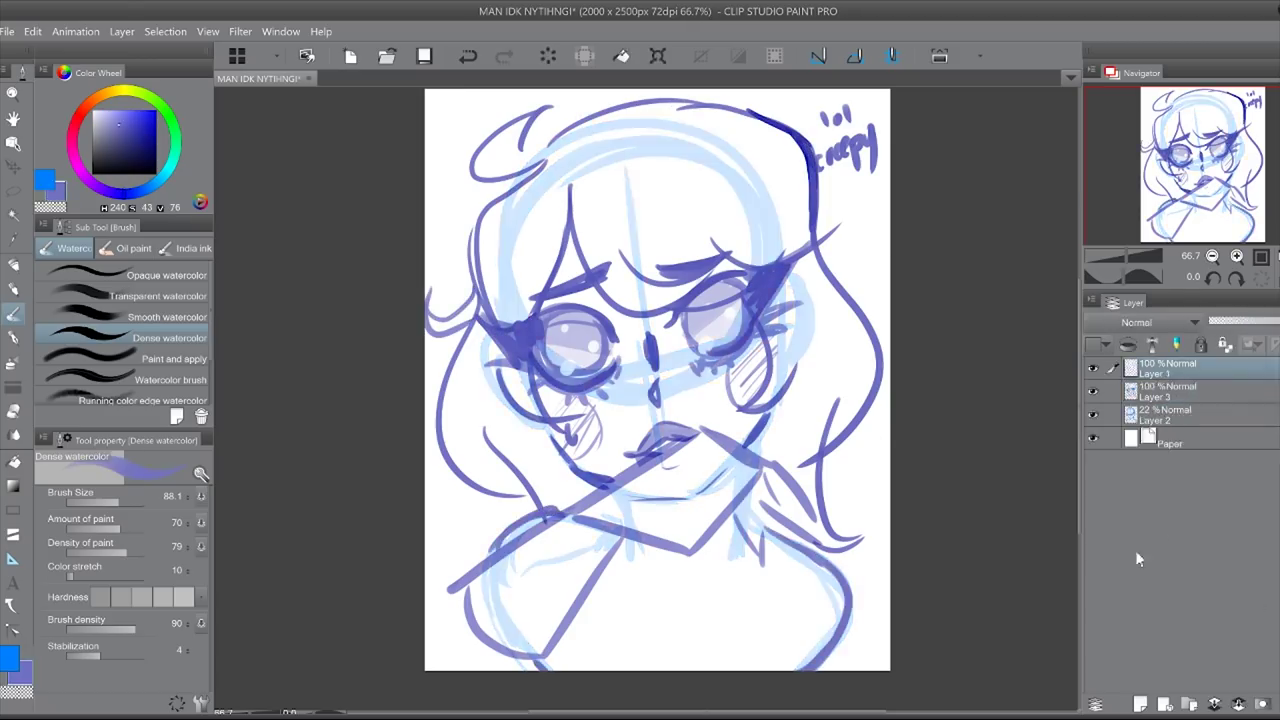
Step: Redraw the hand's upper and lower edges and its finger line in dark blue on Layer 1
{"action": "left_click", "coordinate": [600, 490], "text": "alt"}
{"action": "left_click_drag", "start_coordinate": [588, 508], "coordinate": [690, 452]}
{"action": "left_click_drag", "start_coordinate": [588, 510], "coordinate": [698, 446]}
{"action": "left_click_drag", "start_coordinate": [614, 550], "coordinate": [728, 484]}
{"action": "left_click_drag", "start_coordinate": [712, 440], "coordinate": [812, 486]}
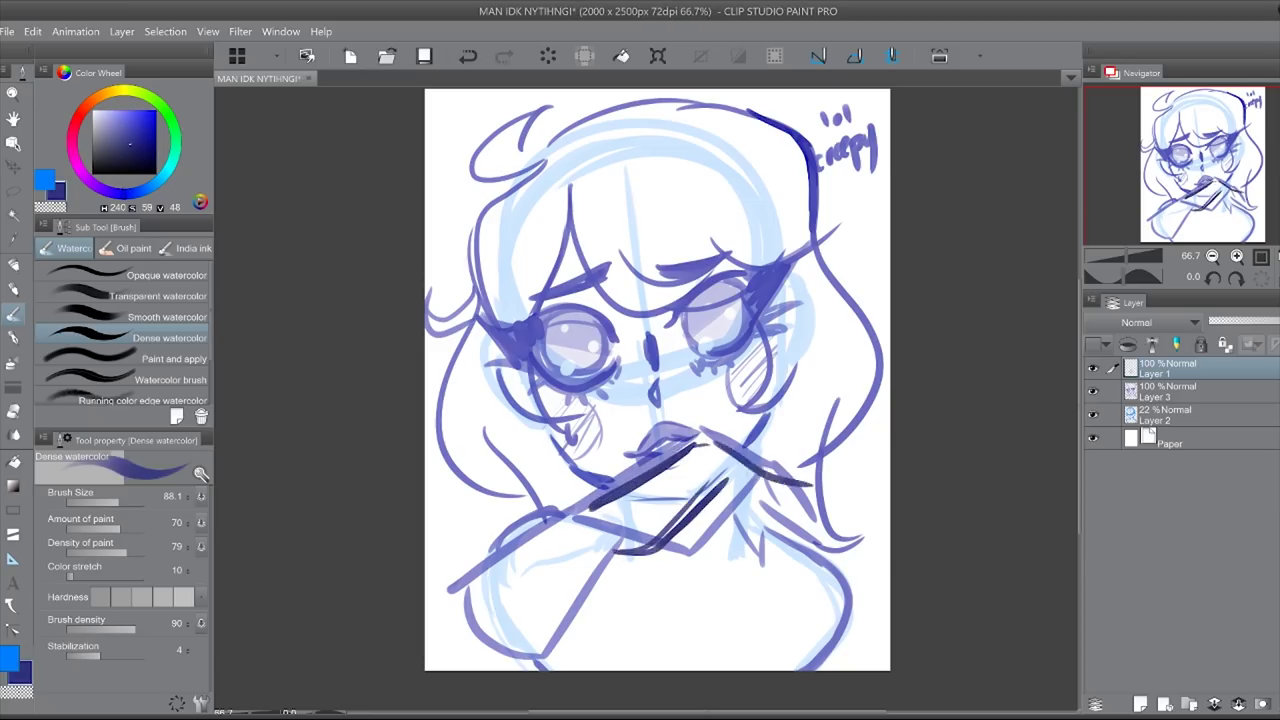
Step: Draw the forearm's edges in dark blue down to a closed, curved sleeve end
{"action": "left_click_drag", "start_coordinate": [598, 505], "coordinate": [482, 600]}
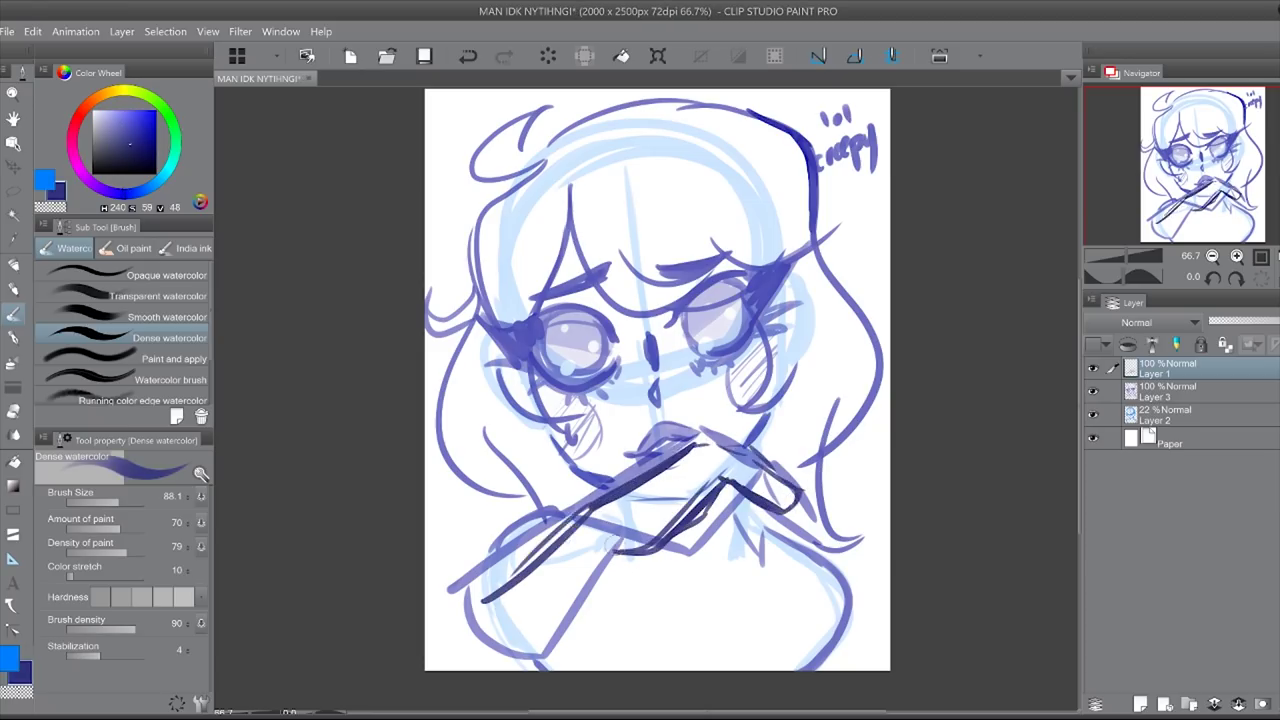
{"action": "left_click_drag", "start_coordinate": [620, 540], "coordinate": [470, 640]}
{"action": "key", "text": "ctrl+z"}
{"action": "mouse_move", "coordinate": [470, 592]}
{"action": "left_mouse_down"}
{"action": "mouse_move", "coordinate": [535, 652]}
{"action": "mouse_move", "coordinate": [520, 650]}
{"action": "left_mouse_up"}
Step: Hide the construction sketch, erase the old arm lines inside the new arm on Layer 3, and return to Layer 1
{"action": "left_click", "coordinate": [1092, 414]}
{"action": "left_click", "coordinate": [1165, 391]}
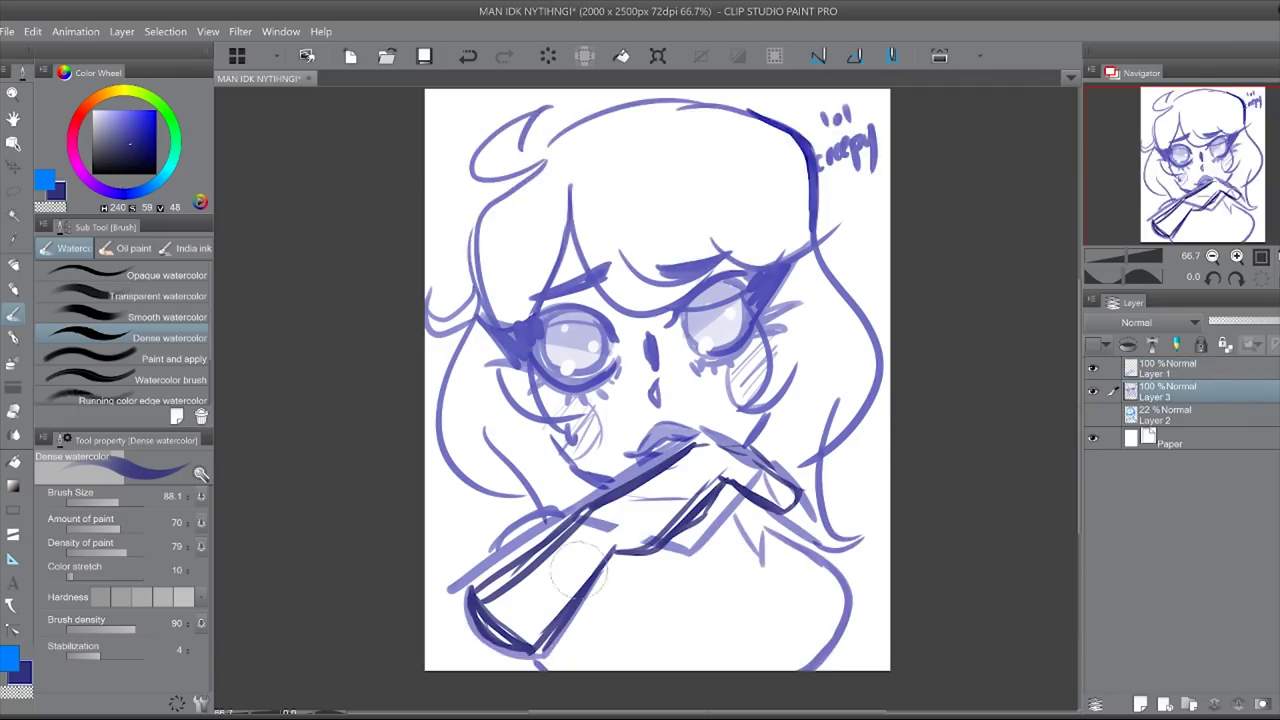
{"action": "key", "text": "alt+]"}
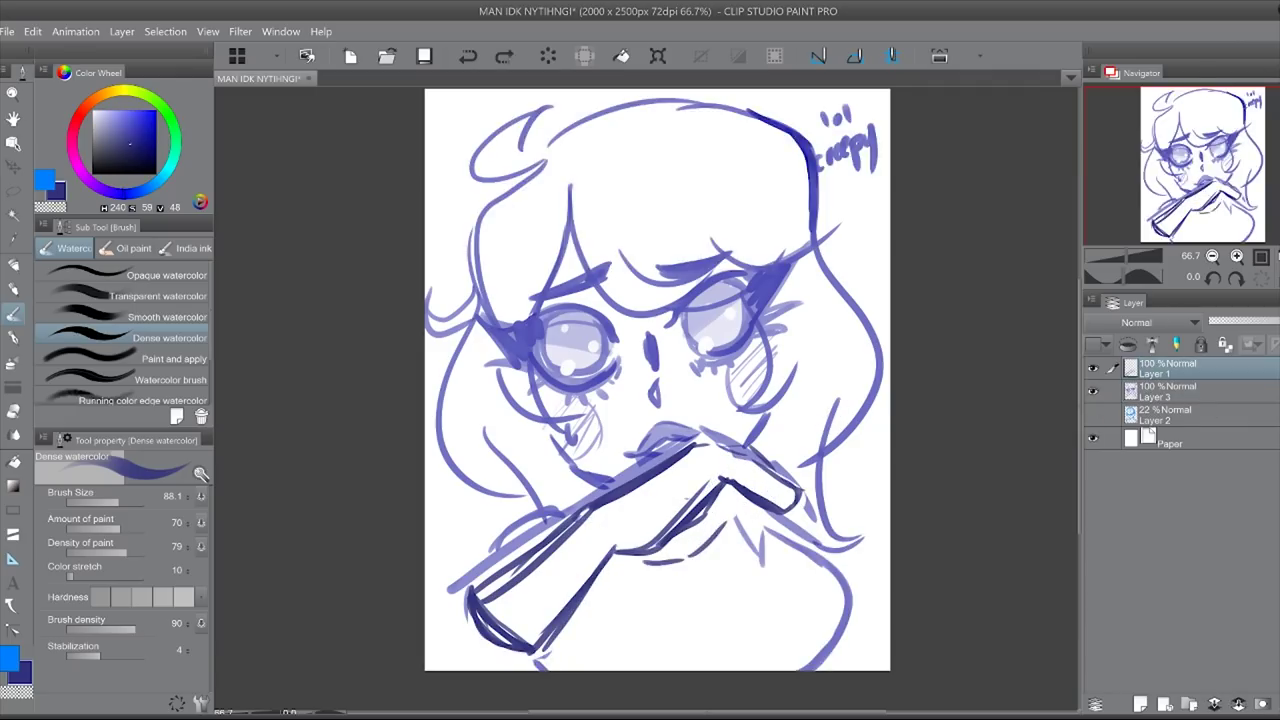
Step: Rework the hand's lower edge and fingers, and replace the corner note with "i need a hand ref lol"
{"action": "left_click_drag", "start_coordinate": [620, 548], "coordinate": [730, 485]}
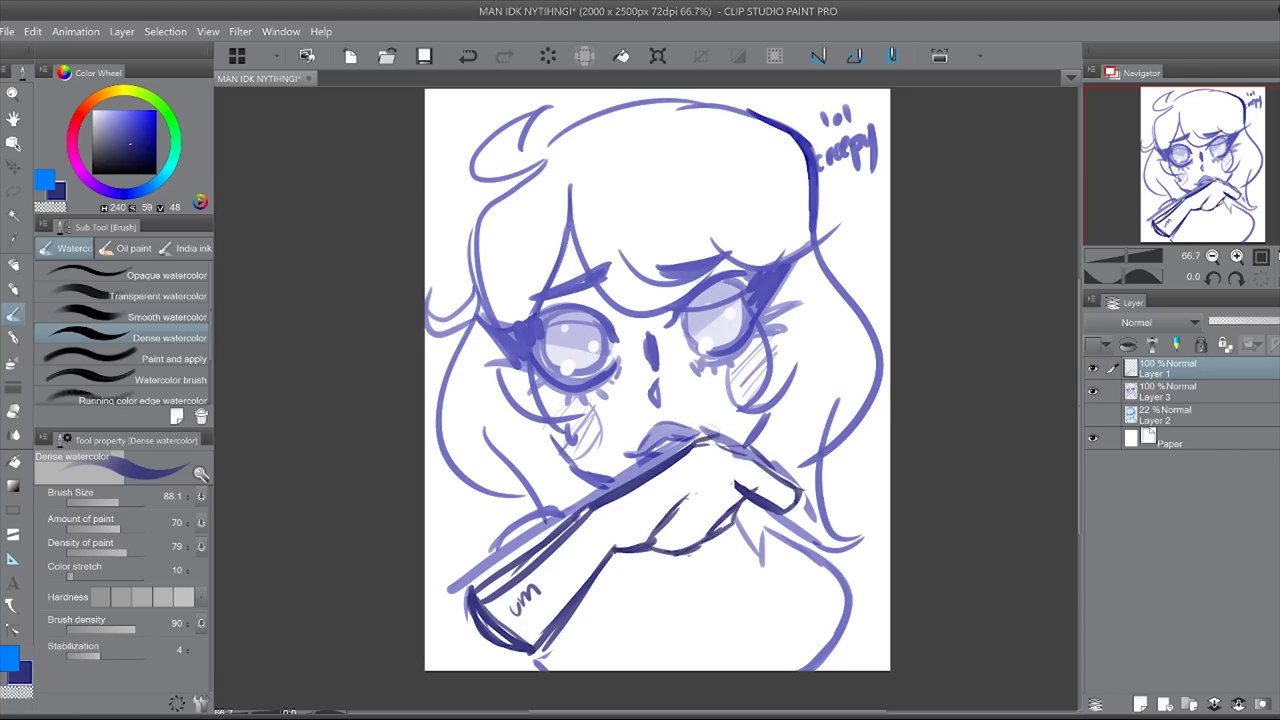
{"action": "key", "text": "ctrl+z"}
{"action": "mouse_move", "coordinate": [822, 110]}
{"action": "left_mouse_down"}
{"action": "mouse_move", "coordinate": [870, 170]}
{"action": "mouse_move", "coordinate": [878, 160]}
{"action": "mouse_move", "coordinate": [876, 242]}
{"action": "left_mouse_up"}
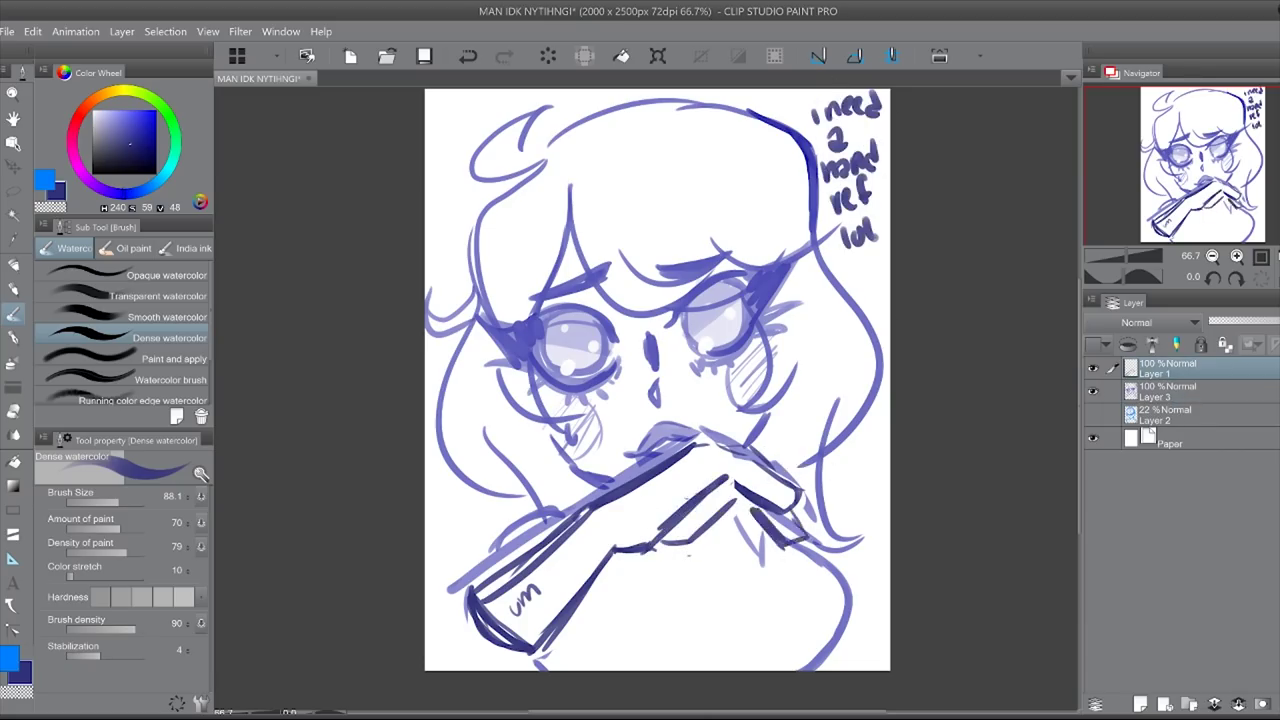
Step: Enlarge the arm and hand drawing slightly with a transform and merge the sketch into Layer 3
{"action": "key", "text": "ctrl+t"}
{"action": "left_click_drag", "start_coordinate": [1132, 594], "coordinate": [1040, 482]}
{"action": "key", "text": "Return"}
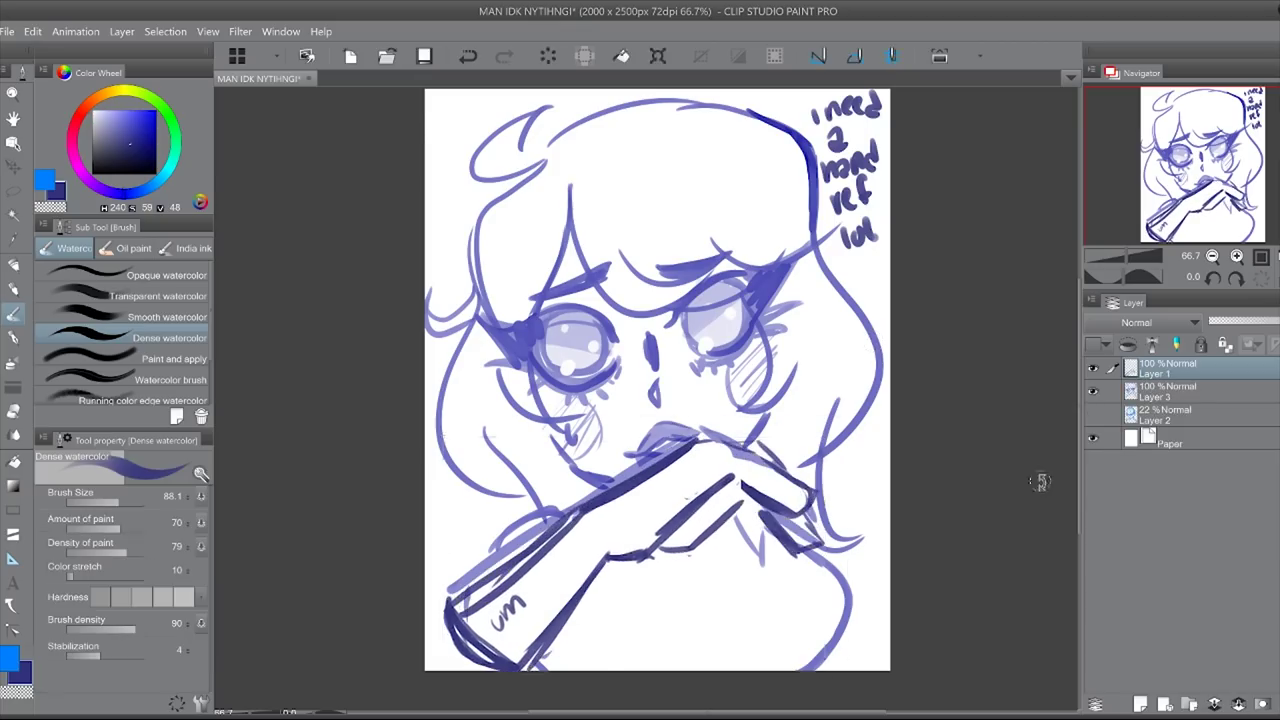
{"action": "key", "text": "ctrl+e"}
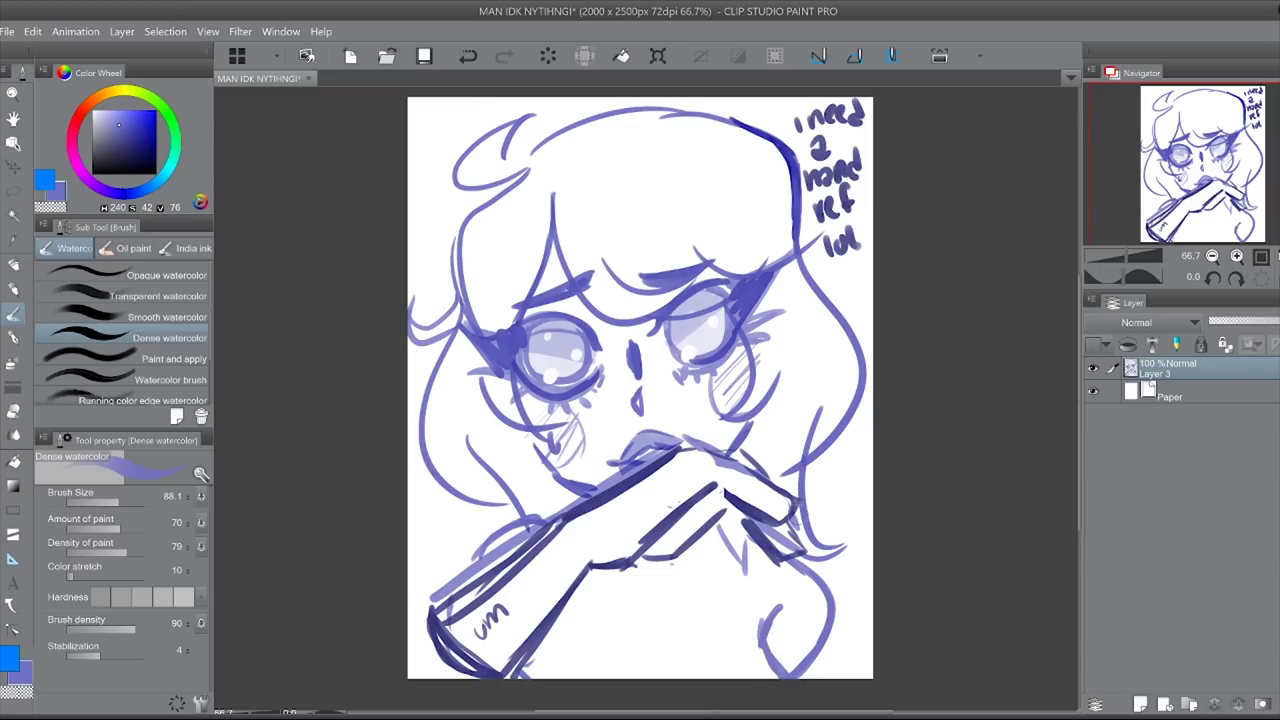
Step: Lower the sketch layer's opacity to 32% and write "i wanna focus on coloring" in dark blue on a new layer
{"action": "left_click_drag", "start_coordinate": [1278, 321], "coordinate": [1232, 321]}
{"action": "left_click", "coordinate": [1140, 703]}
{"action": "left_click", "coordinate": [135, 144]}
{"action": "left_click_drag", "start_coordinate": [760, 120], "coordinate": [845, 140]}
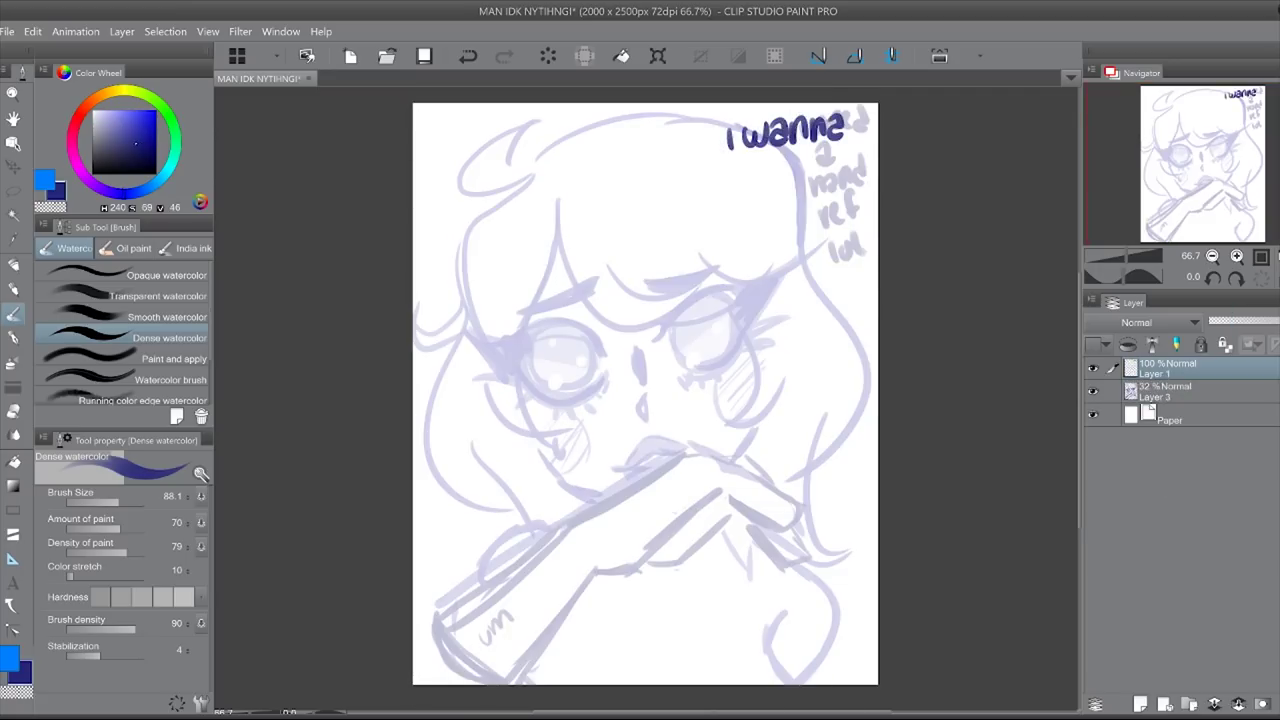
{"action": "mouse_move", "coordinate": [760, 160]}
{"action": "left_mouse_down"}
{"action": "mouse_move", "coordinate": [843, 138]}
{"action": "mouse_move", "coordinate": [855, 190]}
{"action": "left_mouse_up"}
{"action": "left_click_drag", "start_coordinate": [785, 195], "coordinate": [828, 218]}
{"action": "mouse_move", "coordinate": [765, 240]}
{"action": "left_mouse_down"}
{"action": "mouse_move", "coordinate": [800, 262]}
{"action": "mouse_move", "coordinate": [857, 262]}
{"action": "left_mouse_up"}
Step: Add a line-art layer below the note and outline the right-hand eye in black with a 41.3 brush
{"action": "left_click", "coordinate": [1140, 703]}
{"action": "left_click", "coordinate": [1237, 256]}
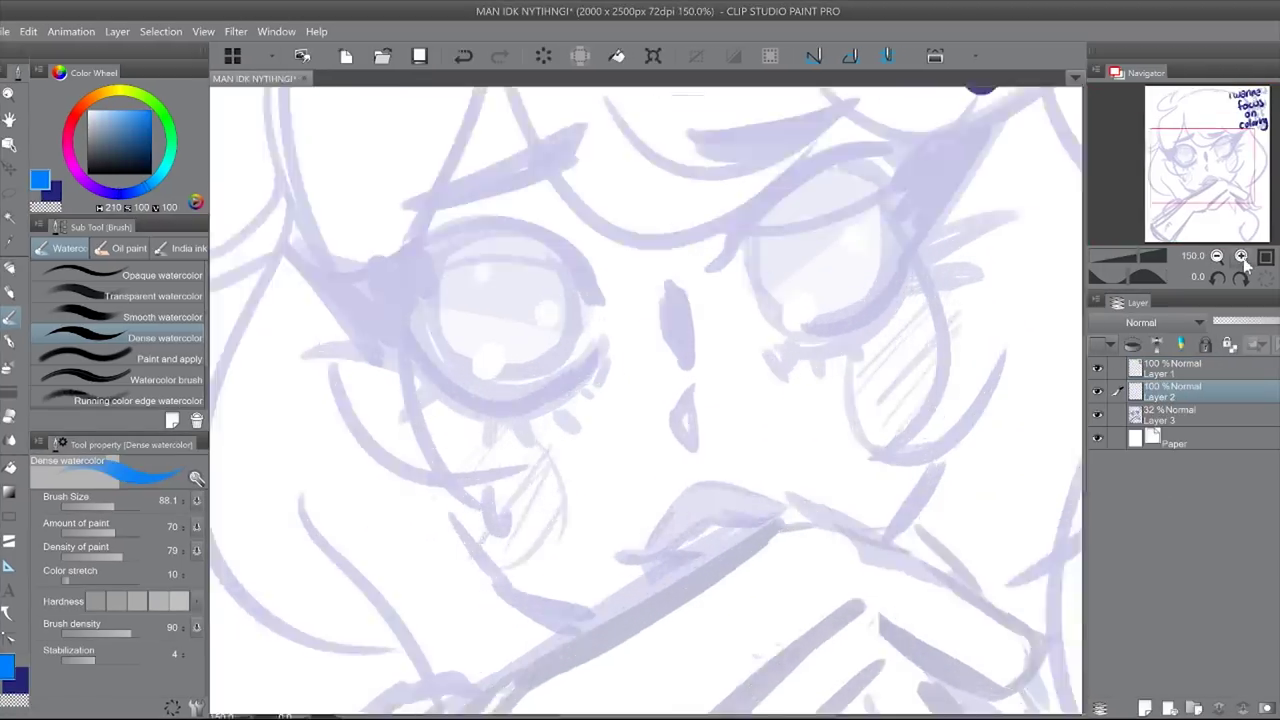
{"action": "left_click", "coordinate": [1222, 277]}
{"action": "mouse_move", "coordinate": [468, 425]}
{"action": "left_mouse_down"}
{"action": "mouse_move", "coordinate": [690, 245]}
{"action": "mouse_move", "coordinate": [606, 497]}
{"action": "left_mouse_up"}
{"action": "left_click", "coordinate": [1240, 277]}
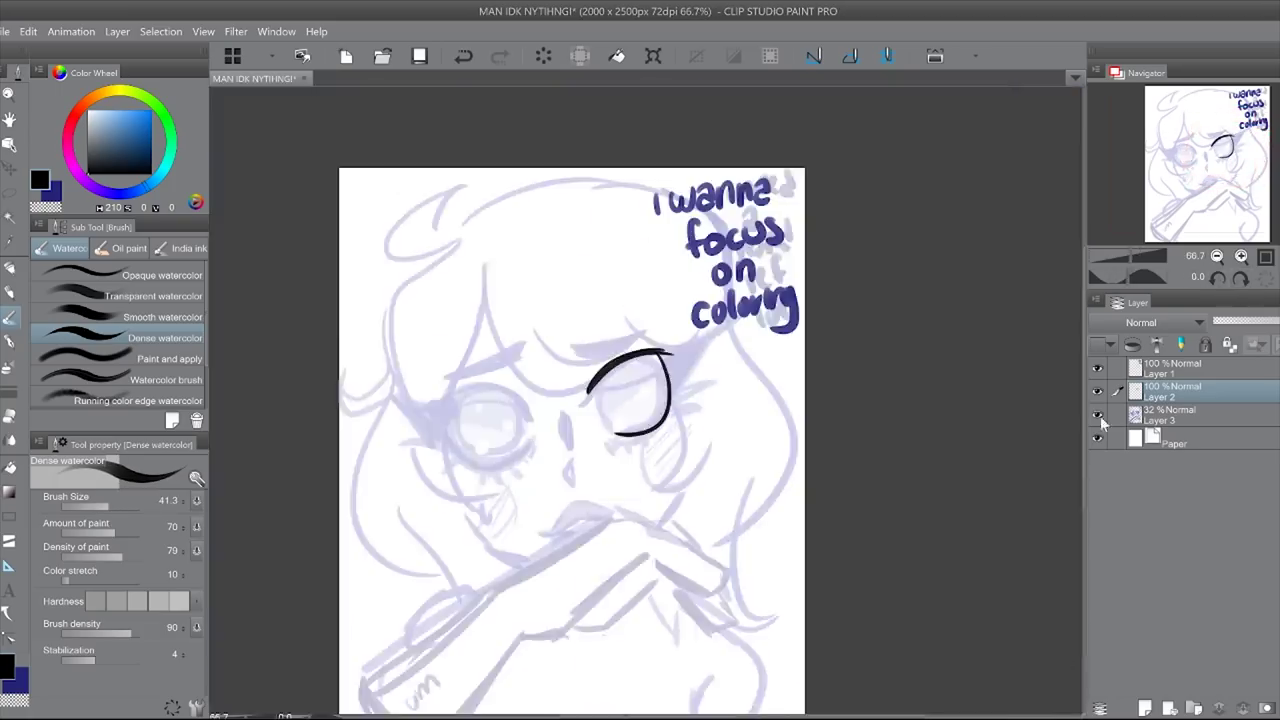
Step: Thicken the right-hand eye's upper lash line and fill a solid black wing at its outer corner, hiding the sketch while filling
{"action": "left_click", "coordinate": [1241, 256]}
{"action": "left_click", "coordinate": [1217, 256]}
{"action": "left_click", "coordinate": [1218, 277]}
{"action": "left_click", "coordinate": [1217, 256]}
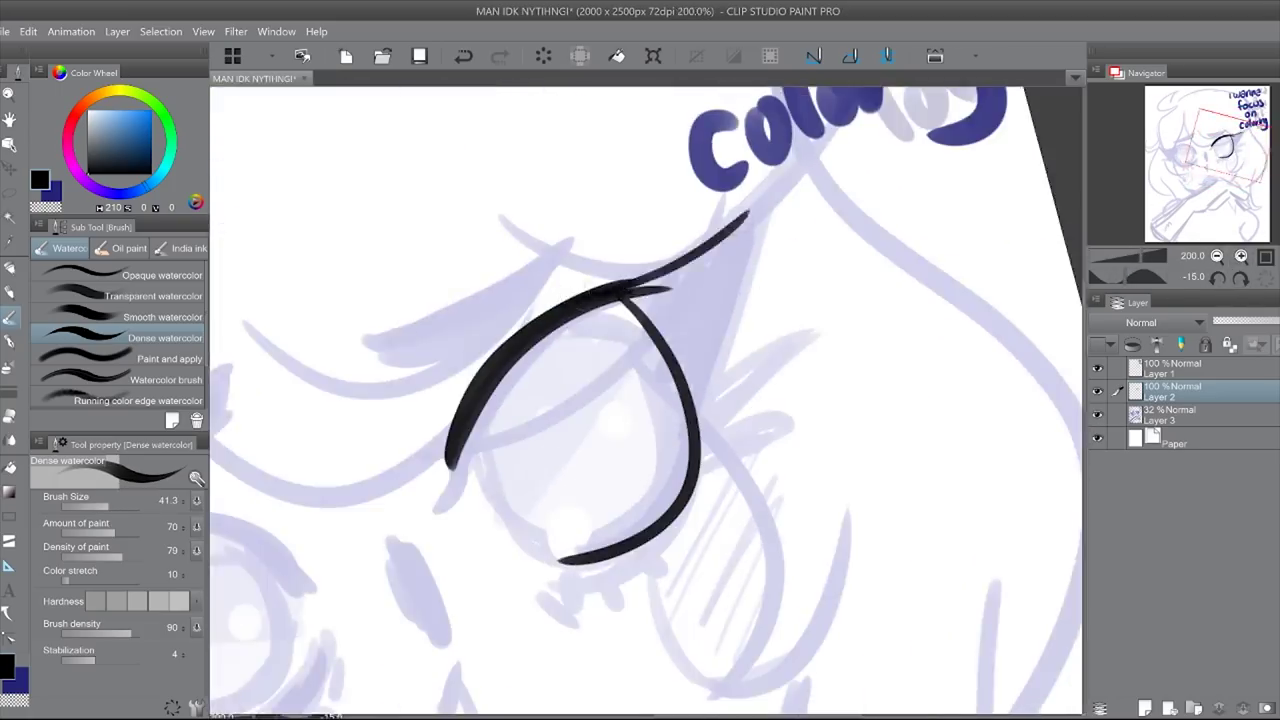
{"action": "left_click", "coordinate": [1097, 413]}
{"action": "left_click_drag", "start_coordinate": [745, 215], "coordinate": [695, 410]}
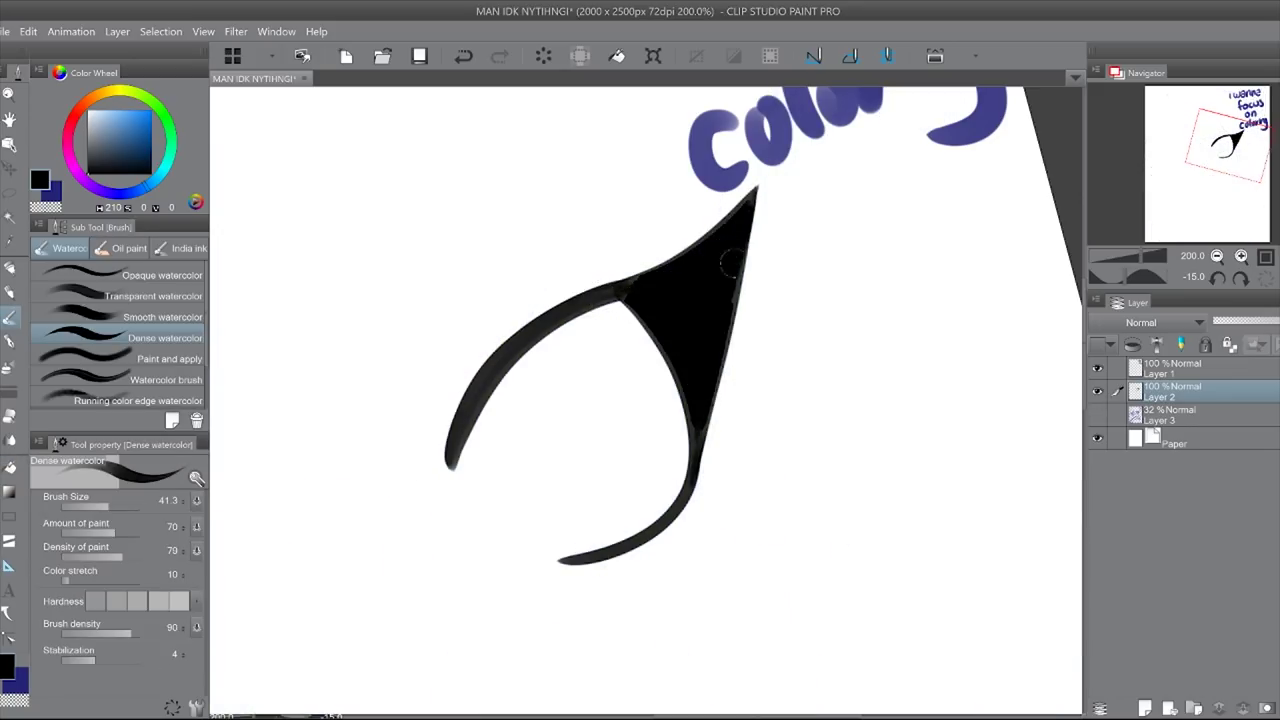
{"action": "left_click", "coordinate": [1097, 413]}
Step: Draw a pointed lash below the eye's wing and fill it solid black, refining it with a 12.9 brush
{"action": "left_click", "coordinate": [1218, 277]}
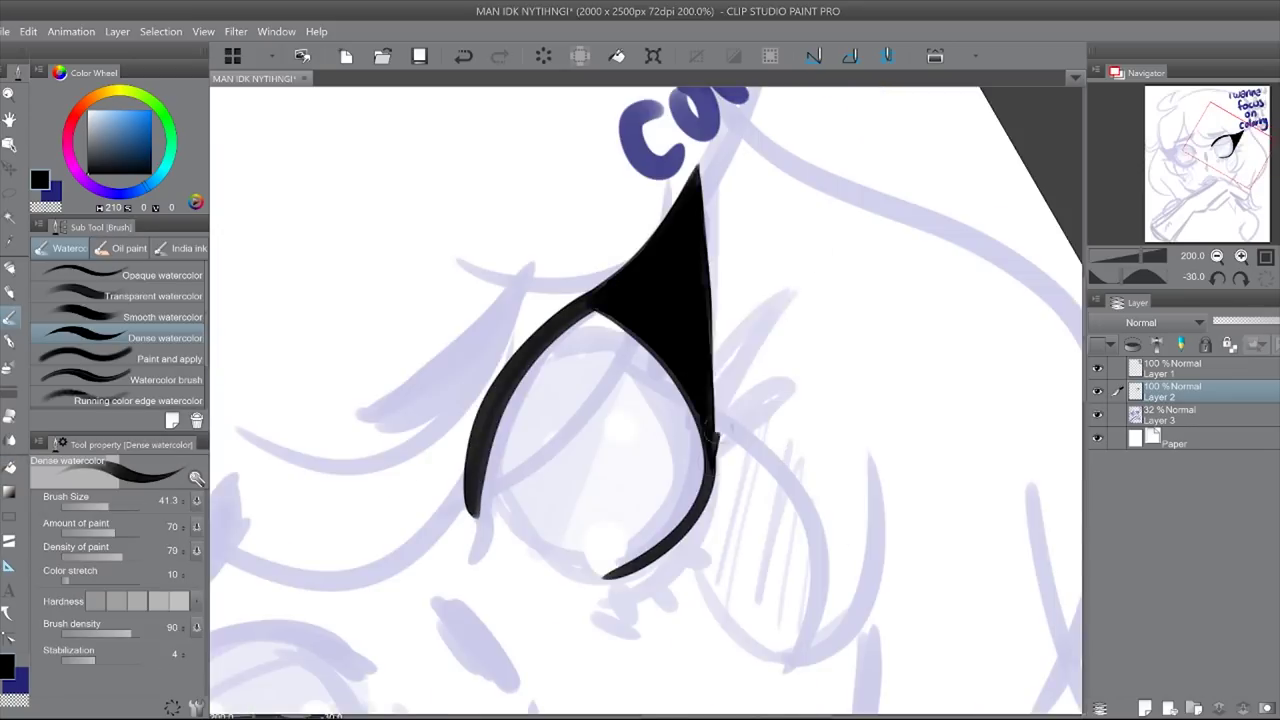
{"action": "left_click_drag", "start_coordinate": [770, 295], "coordinate": [722, 430]}
{"action": "left_click_drag", "start_coordinate": [738, 355], "coordinate": [712, 430]}
{"action": "left_click", "coordinate": [1241, 256]}
{"action": "left_click", "coordinate": [1241, 256]}
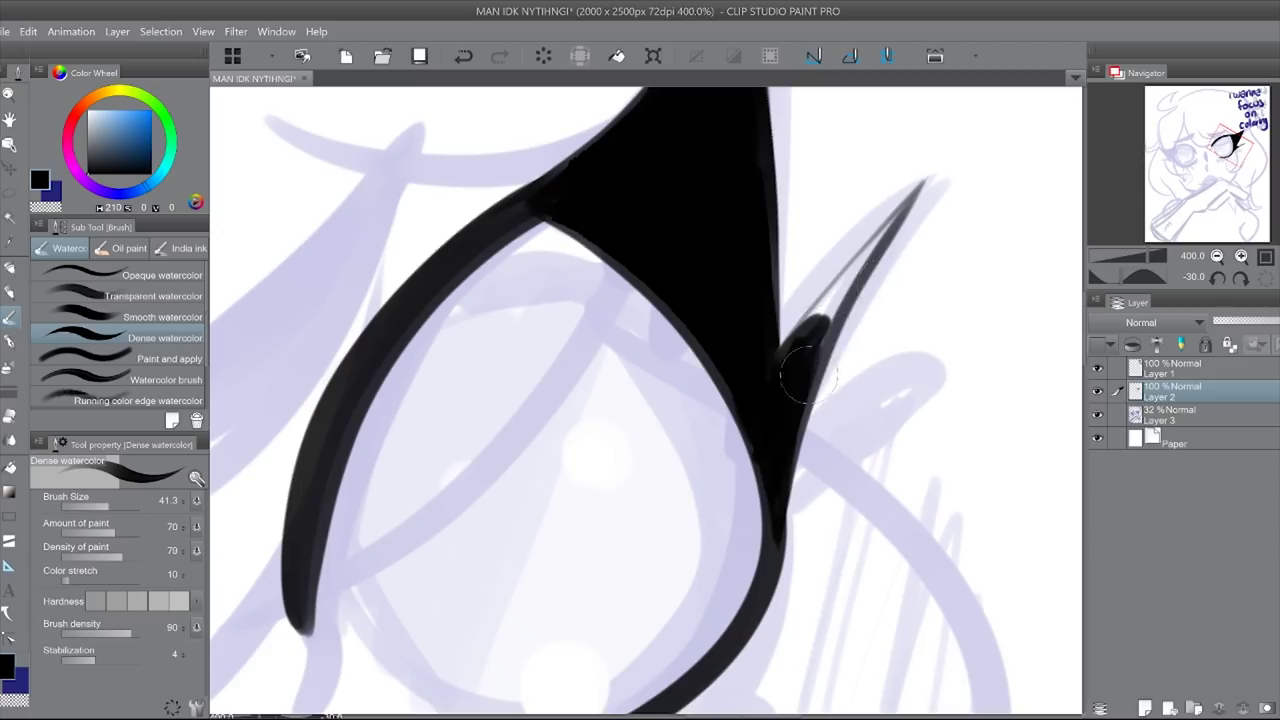
{"action": "mouse_move", "coordinate": [808, 378]}
{"action": "left_mouse_down"}
{"action": "mouse_move", "coordinate": [829, 327]}
{"action": "mouse_move", "coordinate": [909, 245]}
{"action": "mouse_move", "coordinate": [769, 363]}
{"action": "left_mouse_up"}
{"action": "key", "text": "["}
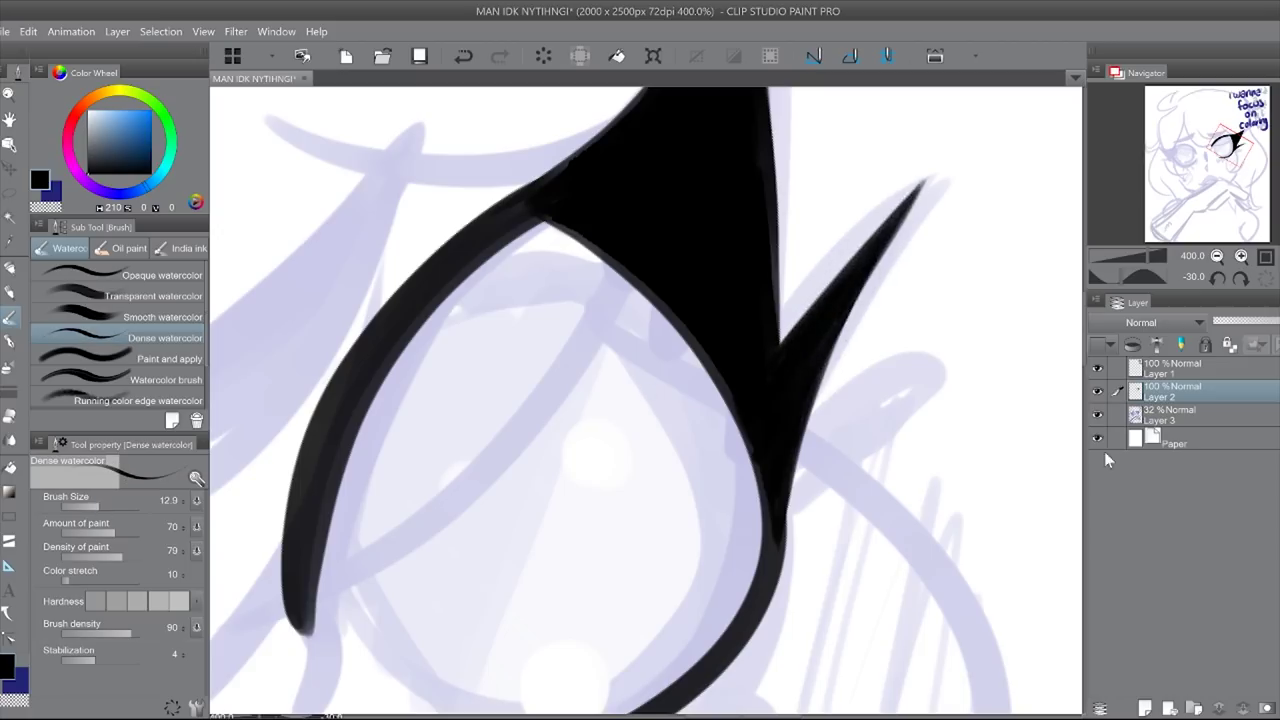
{"action": "key", "text": "ctrl+minus"}
{"action": "key", "text": "ctrl+plus"}
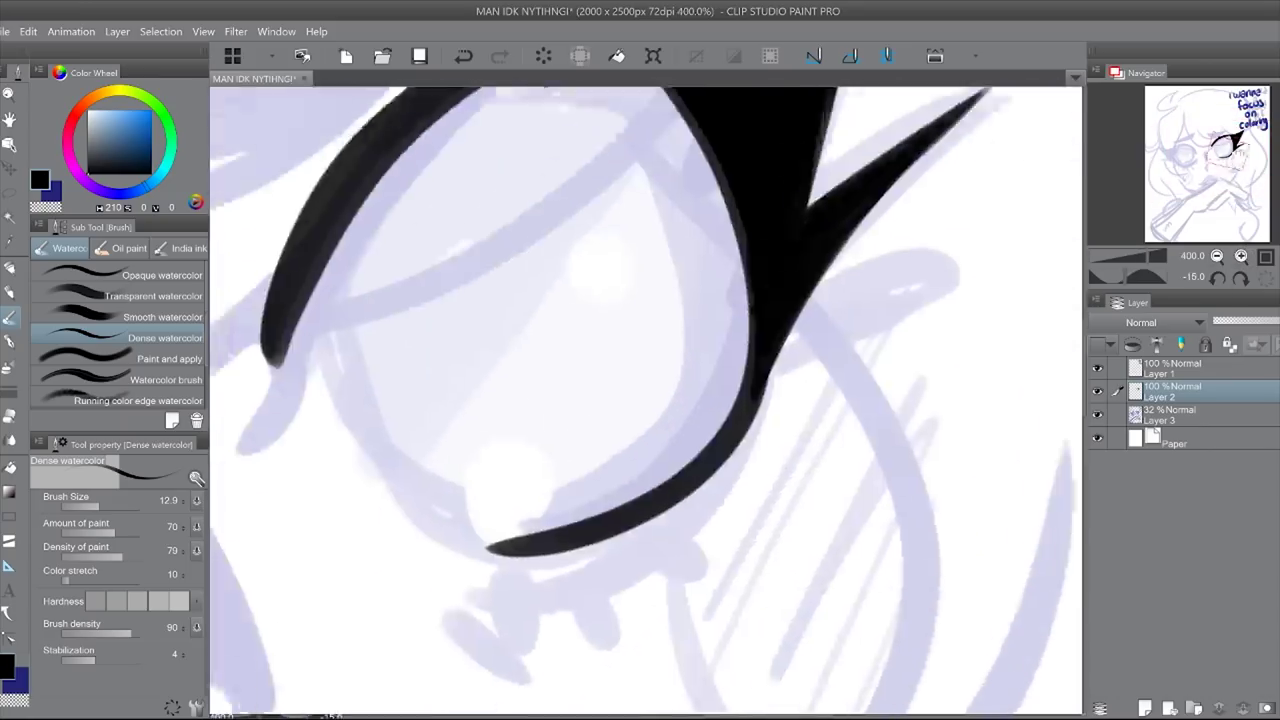
Step: Draw two progressively smaller black lashes below the existing one on the right-hand eye's outer edge with the 12.9 brush
{"action": "left_click", "coordinate": [1218, 277]}
{"action": "key", "text": "ctrl+z"}
{"action": "left_click_drag", "start_coordinate": [800, 222], "coordinate": [667, 340]}
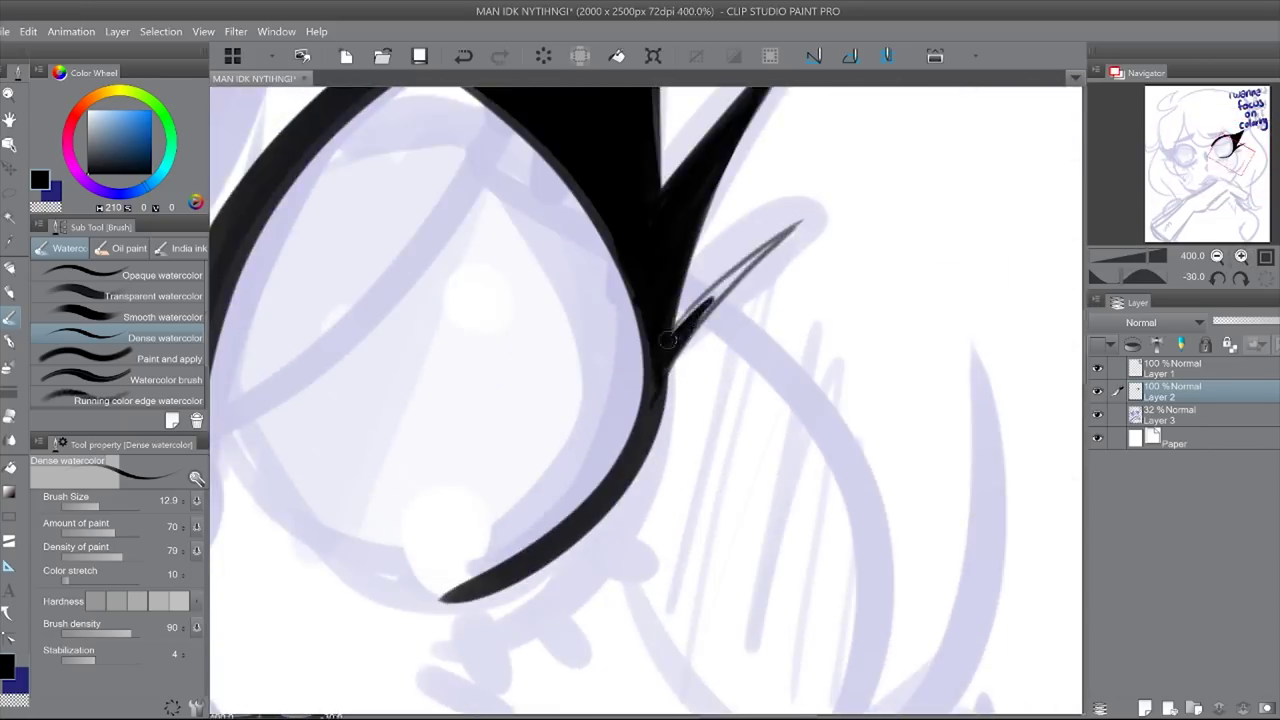
{"action": "key", "text": "ctrl+minus"}
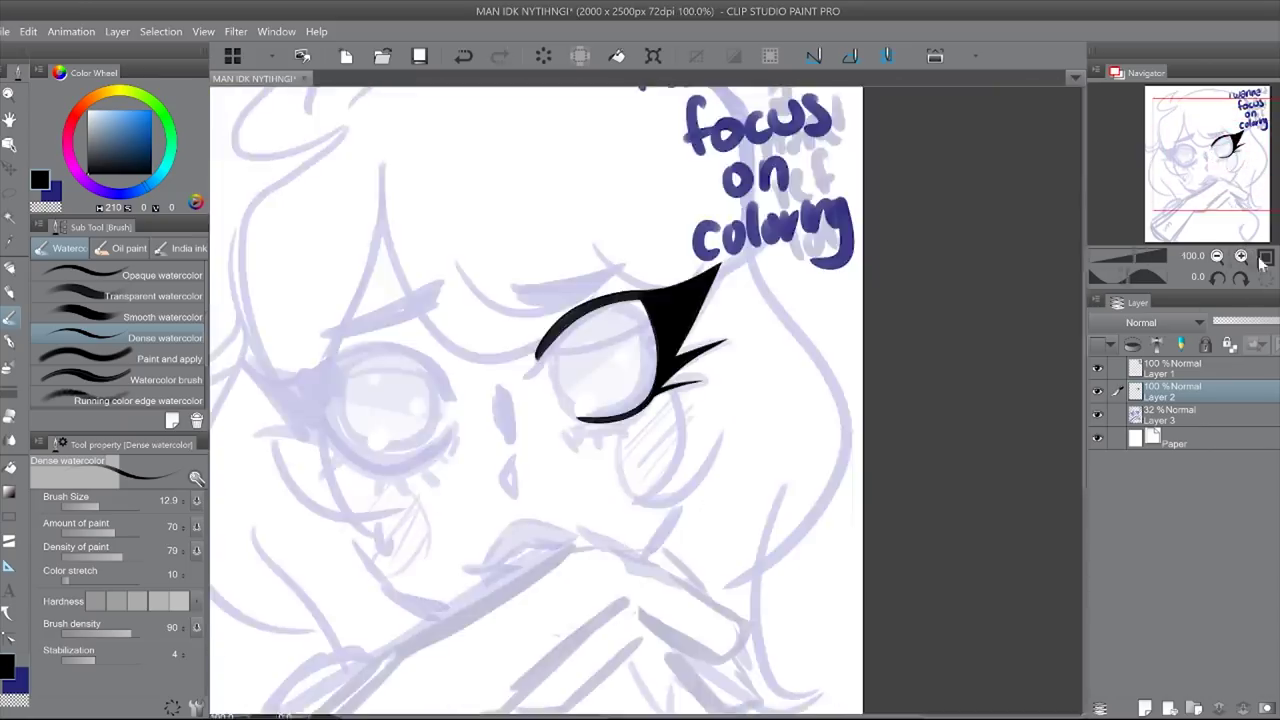
{"action": "key", "text": "ctrl+plus"}
{"action": "mouse_move", "coordinate": [829, 271]}
{"action": "left_mouse_down"}
{"action": "mouse_move", "coordinate": [686, 371]}
{"action": "mouse_move", "coordinate": [700, 329]}
{"action": "mouse_move", "coordinate": [655, 455]}
{"action": "left_mouse_up"}
{"action": "key", "text": "ctrl+z"}
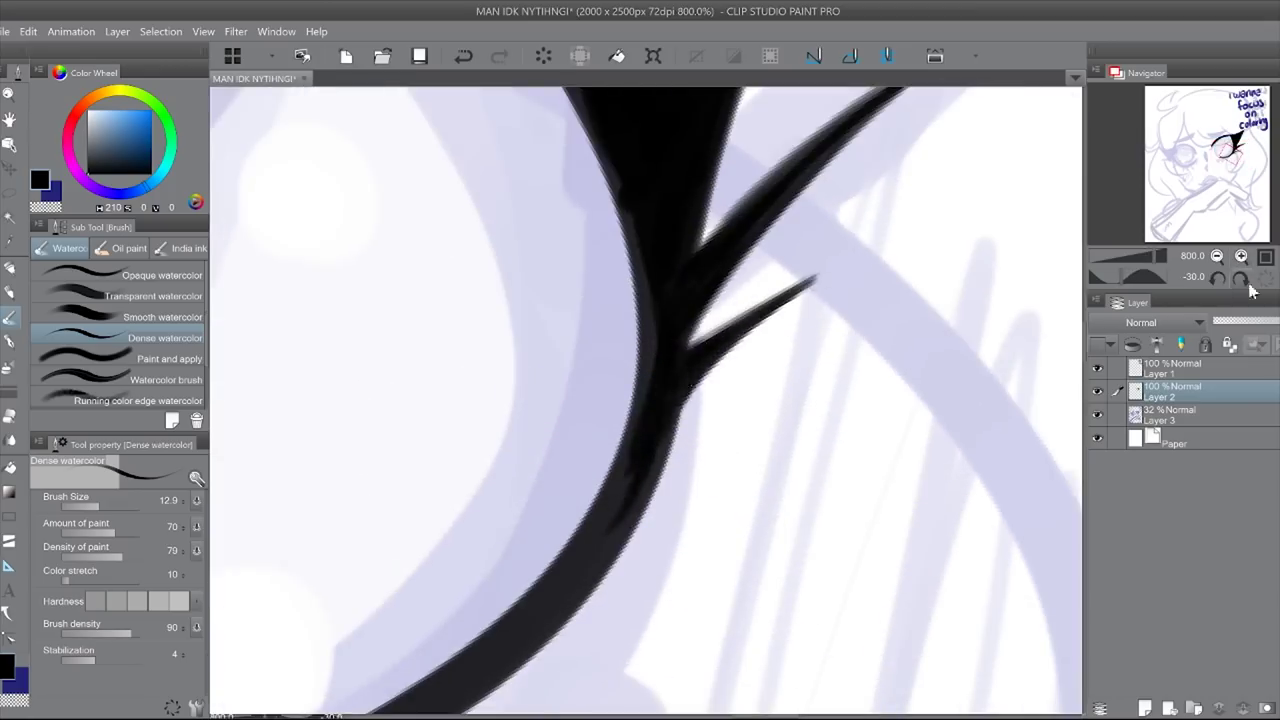
Step: Add a thin pointed spike along the outer edge of the eye's black wing with a 14.8 brush
{"action": "key", "text": "ctrl+0"}
{"action": "key", "text": "ctrl+plus"}
{"action": "mouse_move", "coordinate": [805, 264]}
{"action": "left_mouse_down"}
{"action": "mouse_move", "coordinate": [648, 470]}
{"action": "mouse_move", "coordinate": [790, 285]}
{"action": "left_mouse_up"}
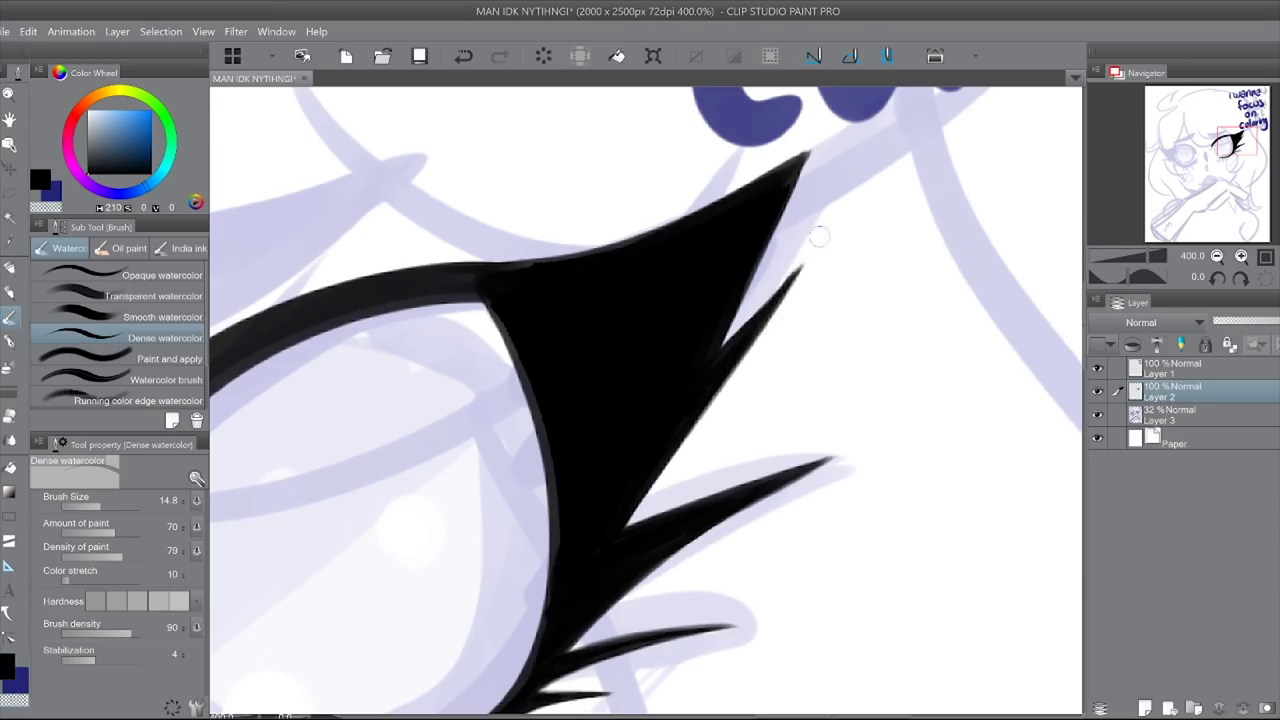
{"action": "scroll", "coordinate": [818, 236], "scroll_direction": "down", "scroll_amount": 3}
{"action": "scroll", "coordinate": [818, 236], "scroll_direction": "up", "scroll_amount": 2}
Step: Thicken the right-hand eye's upper lash line and extend it down toward the inner corner with a 30.2 brush
{"action": "key", "text": "minus"}
{"action": "key", "text": "minus"}
{"action": "key", "text": "bracketright"}
{"action": "key", "text": "bracketright"}
{"action": "key", "text": "bracketright"}
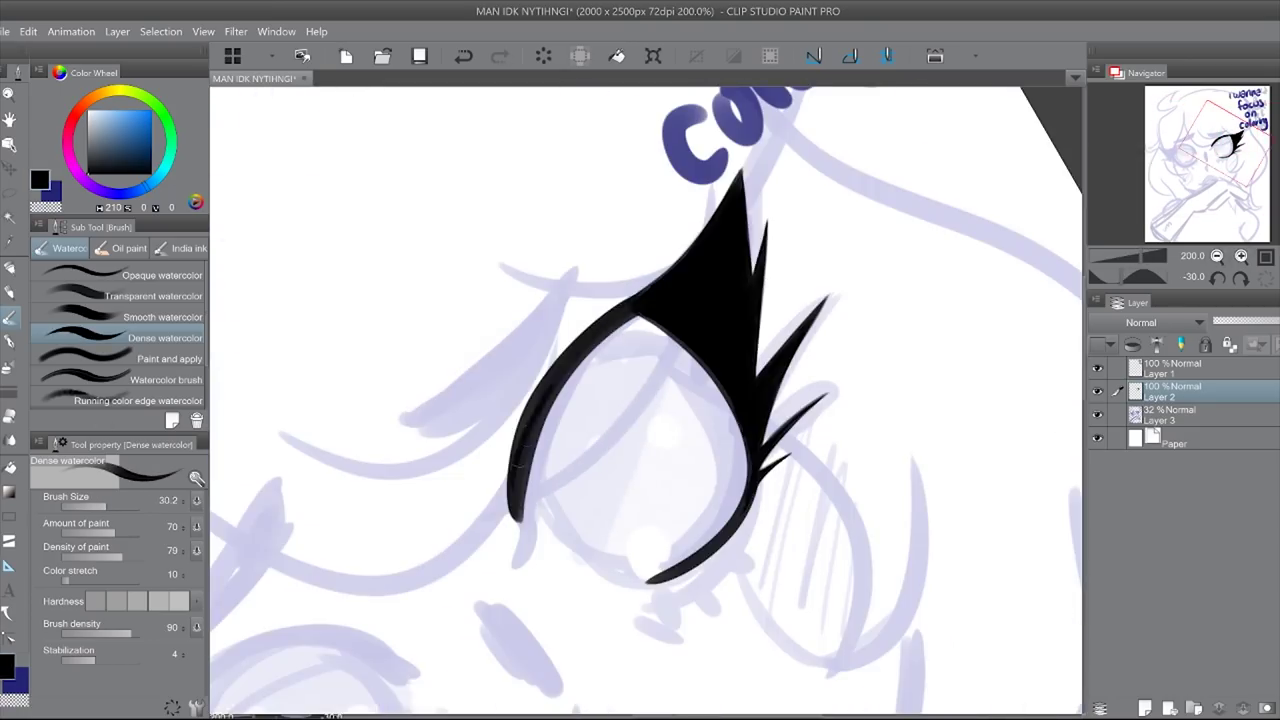
{"action": "left_click_drag", "start_coordinate": [513, 465], "coordinate": [707, 240]}
{"action": "key", "text": "asciicircum"}
{"action": "key", "text": "asciicircum"}
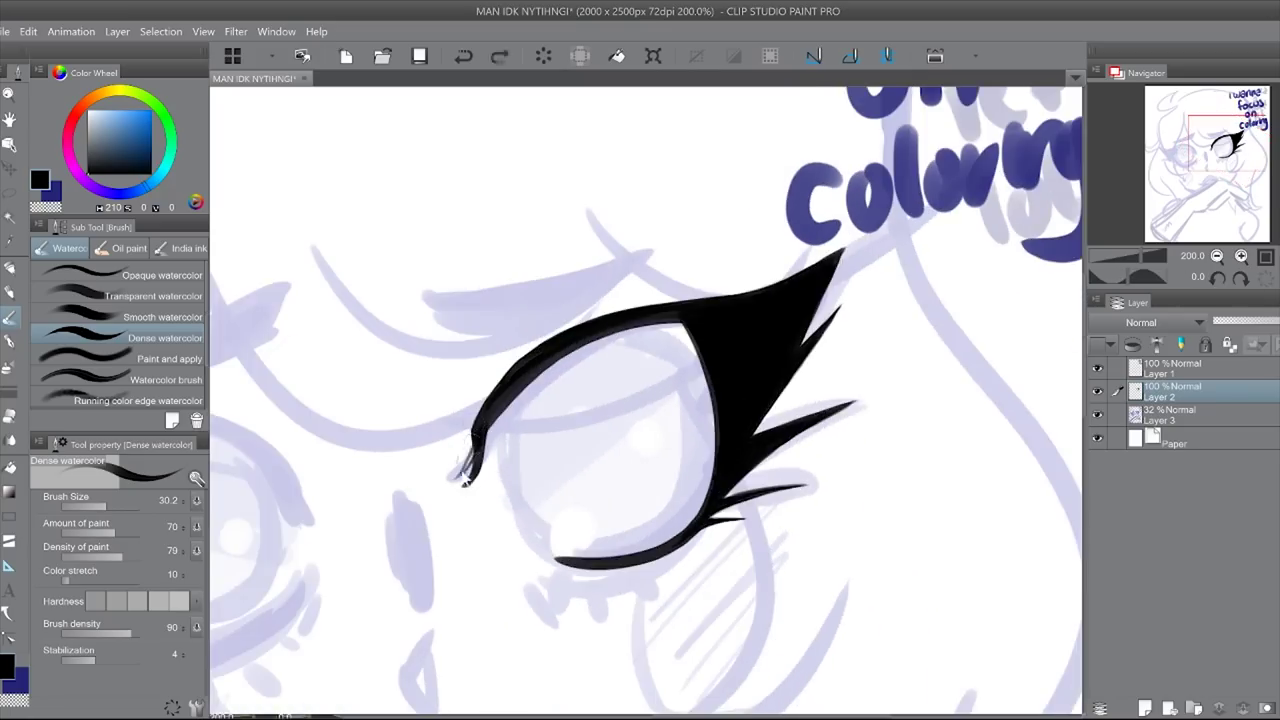
Step: Split the inner end of the upper lash line into two tapered tips with a 14.1 brush
{"action": "scroll", "coordinate": [462, 475], "scroll_direction": "up", "scroll_amount": 5}
{"action": "key", "text": "bracketleft"}
{"action": "key", "text": "bracketleft"}
{"action": "key", "text": "bracketleft"}
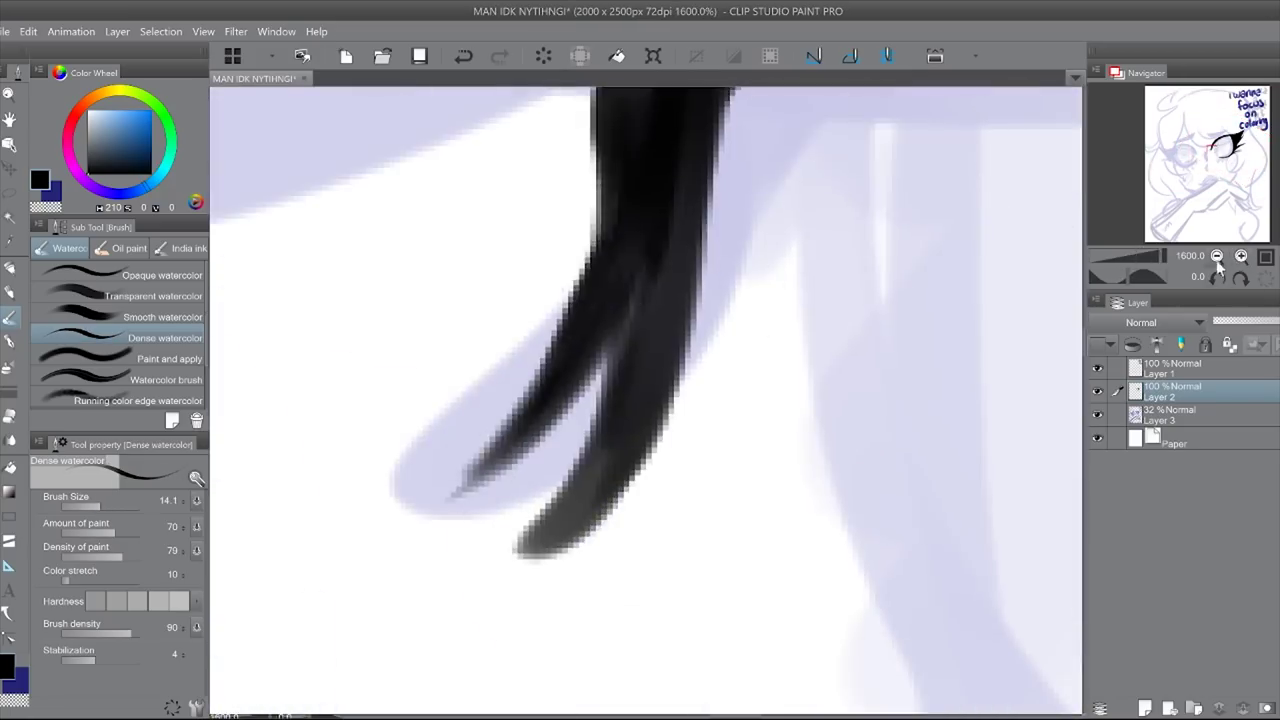
Step: Draw three short pointed lashes under the inner end of the lower lash line with a 16.9 brush
{"action": "scroll", "coordinate": [560, 420], "scroll_direction": "down", "scroll_amount": 3}
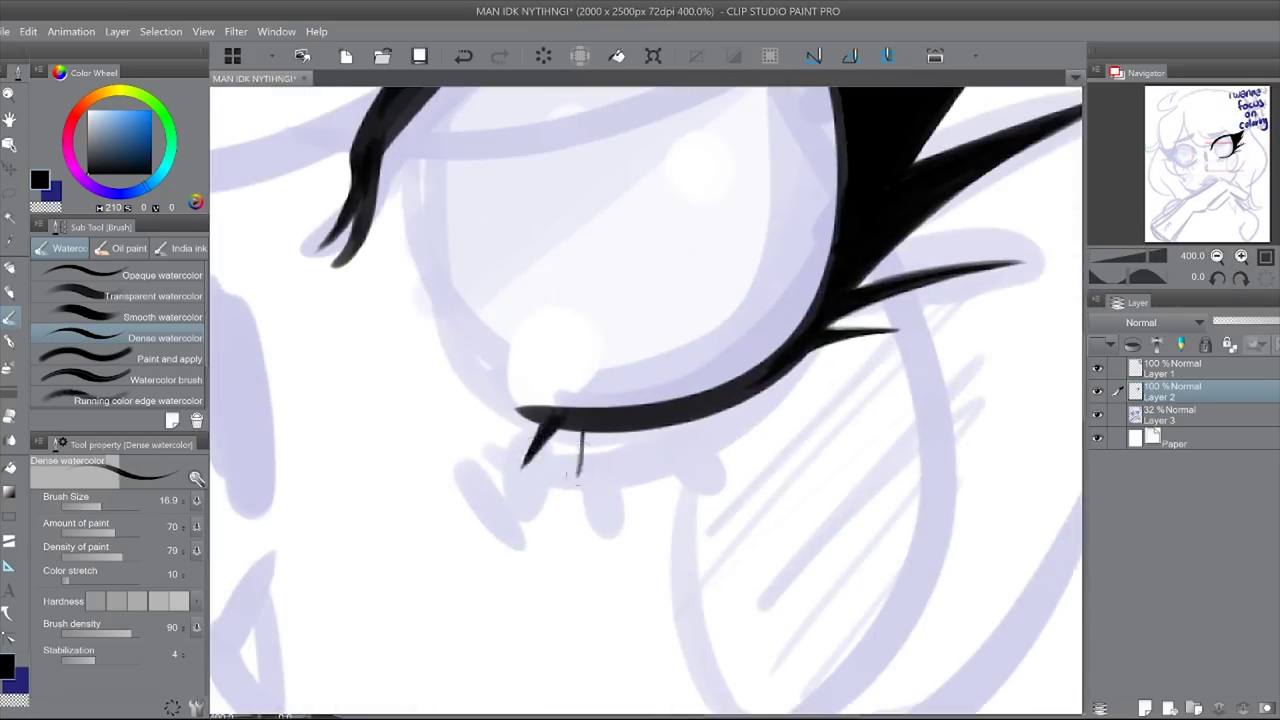
{"action": "left_click_drag", "start_coordinate": [630, 430], "coordinate": [633, 476]}
{"action": "scroll", "coordinate": [632, 460], "scroll_direction": "down", "scroll_amount": 4}
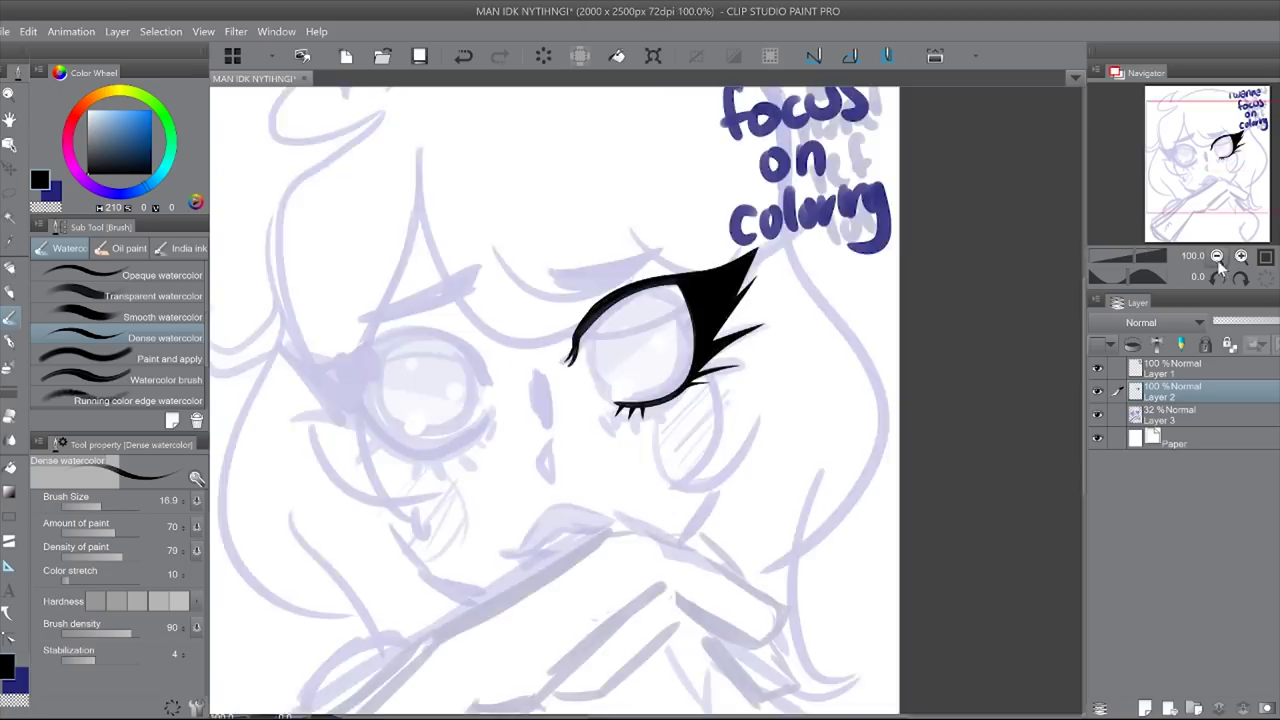
Step: Go over the right-hand eye's upper and lower lash lines to make them solid black with smooth edges
{"action": "key", "text": "minus"}
{"action": "key", "text": "minus"}
{"action": "scroll", "coordinate": [620, 450], "scroll_direction": "up", "scroll_amount": 4}
{"action": "left_click_drag", "start_coordinate": [750, 296], "coordinate": [655, 420]}
{"action": "left_click_drag", "start_coordinate": [587, 450], "coordinate": [887, 670]}
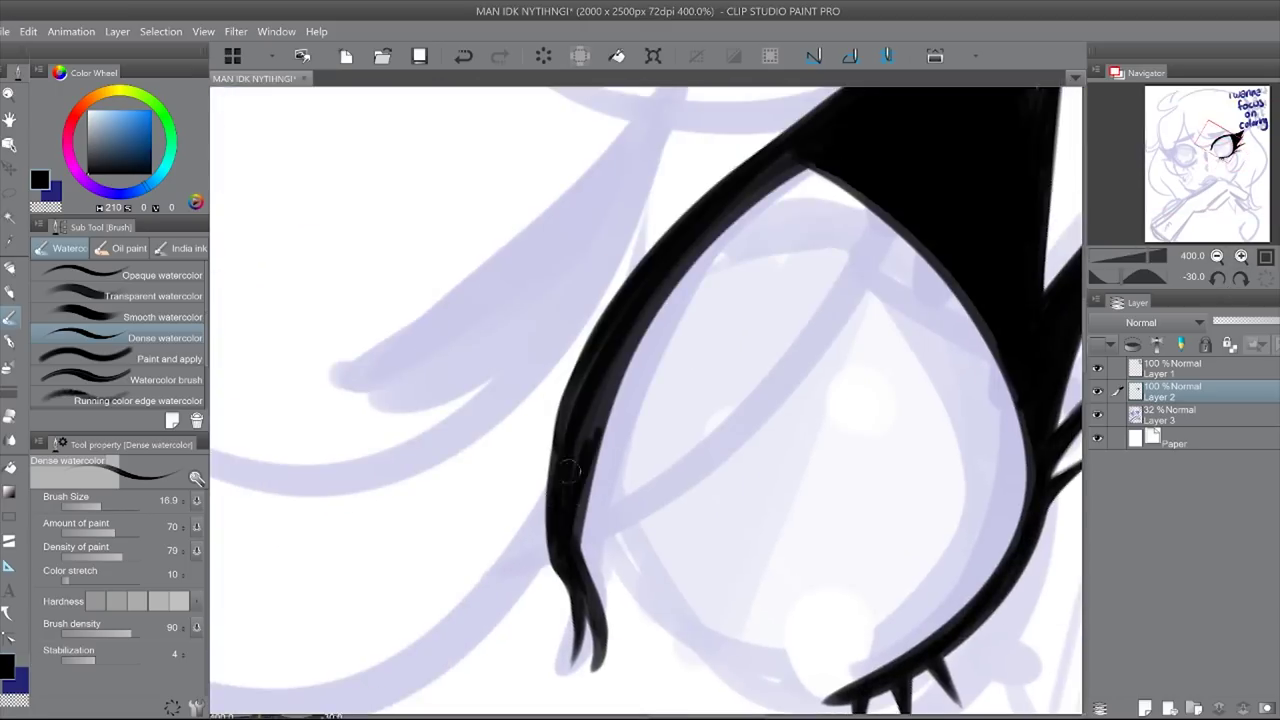
{"action": "left_click_drag", "start_coordinate": [578, 540], "coordinate": [783, 152]}
{"action": "left_click_drag", "start_coordinate": [573, 487], "coordinate": [580, 550]}
{"action": "key", "text": "asciicircum"}
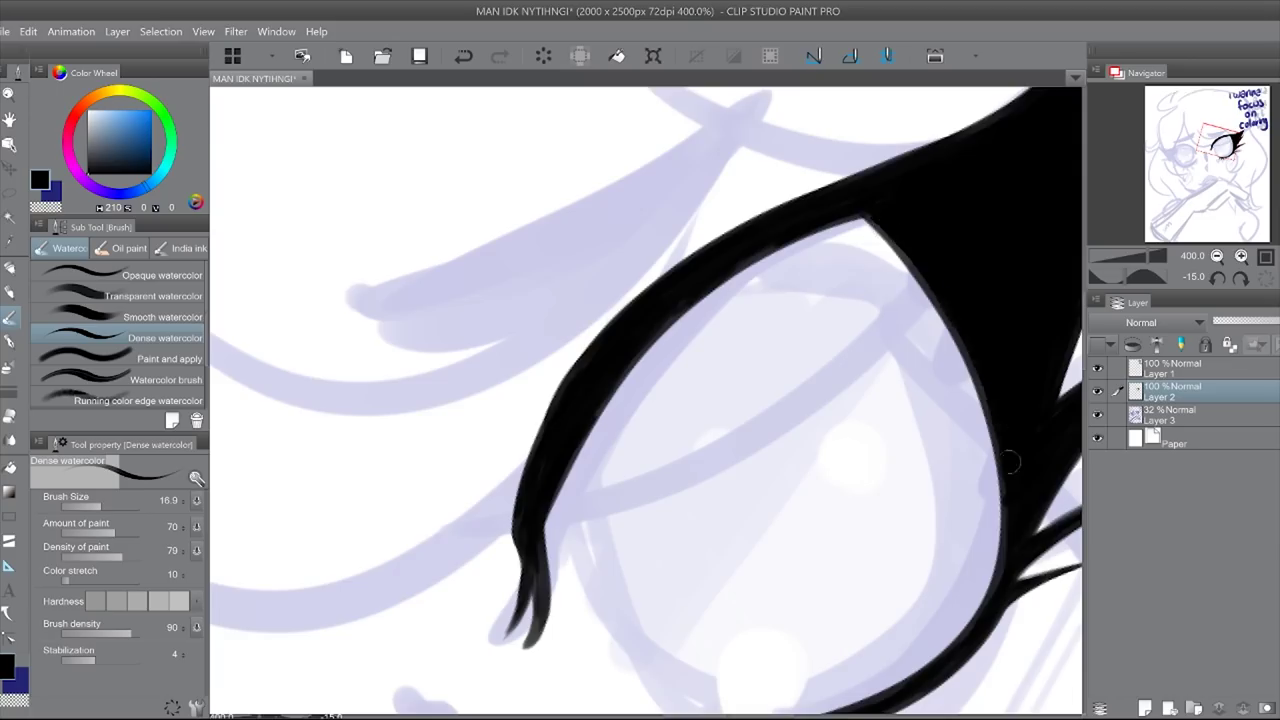
Step: Add a pointed spike above the upper lash line where it meets the wing, and smooth the lash line's inner corner
{"action": "scroll", "coordinate": [1008, 461], "scroll_direction": "down", "scroll_amount": 4}
{"action": "key", "text": "at"}
{"action": "scroll", "coordinate": [597, 428], "scroll_direction": "up", "scroll_amount": 4}
{"action": "scroll", "coordinate": [576, 384], "scroll_direction": "down", "scroll_amount": 4}
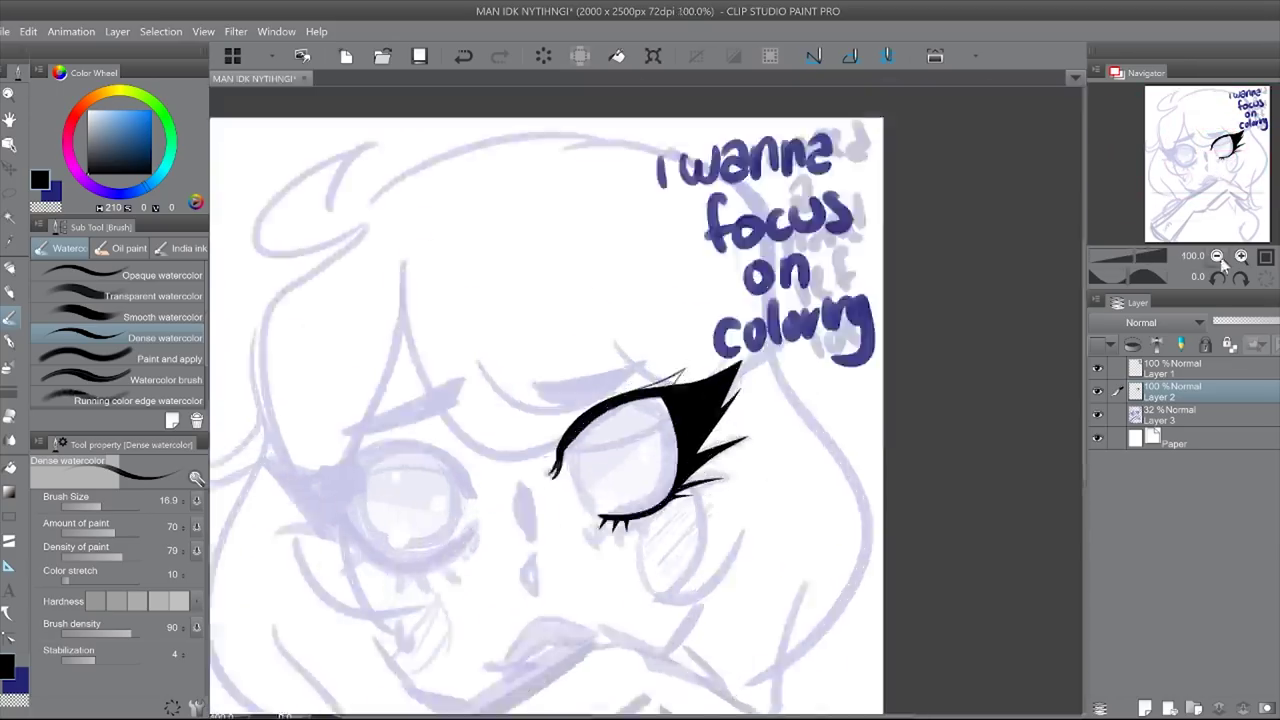
{"action": "scroll", "coordinate": [576, 384], "scroll_direction": "up", "scroll_amount": 5}
{"action": "key", "text": "asciicircum"}
{"action": "mouse_move", "coordinate": [720, 270]}
{"action": "left_mouse_down"}
{"action": "mouse_move", "coordinate": [640, 380]}
{"action": "mouse_move", "coordinate": [650, 386]}
{"action": "mouse_move", "coordinate": [780, 180]}
{"action": "mouse_move", "coordinate": [560, 390]}
{"action": "left_mouse_up"}
{"action": "left_click_drag", "start_coordinate": [770, 200], "coordinate": [700, 294]}
{"action": "scroll", "coordinate": [700, 294], "scroll_direction": "down", "scroll_amount": 6}
{"action": "key", "text": "at"}
{"action": "scroll", "coordinate": [580, 405], "scroll_direction": "up", "scroll_amount": 5}
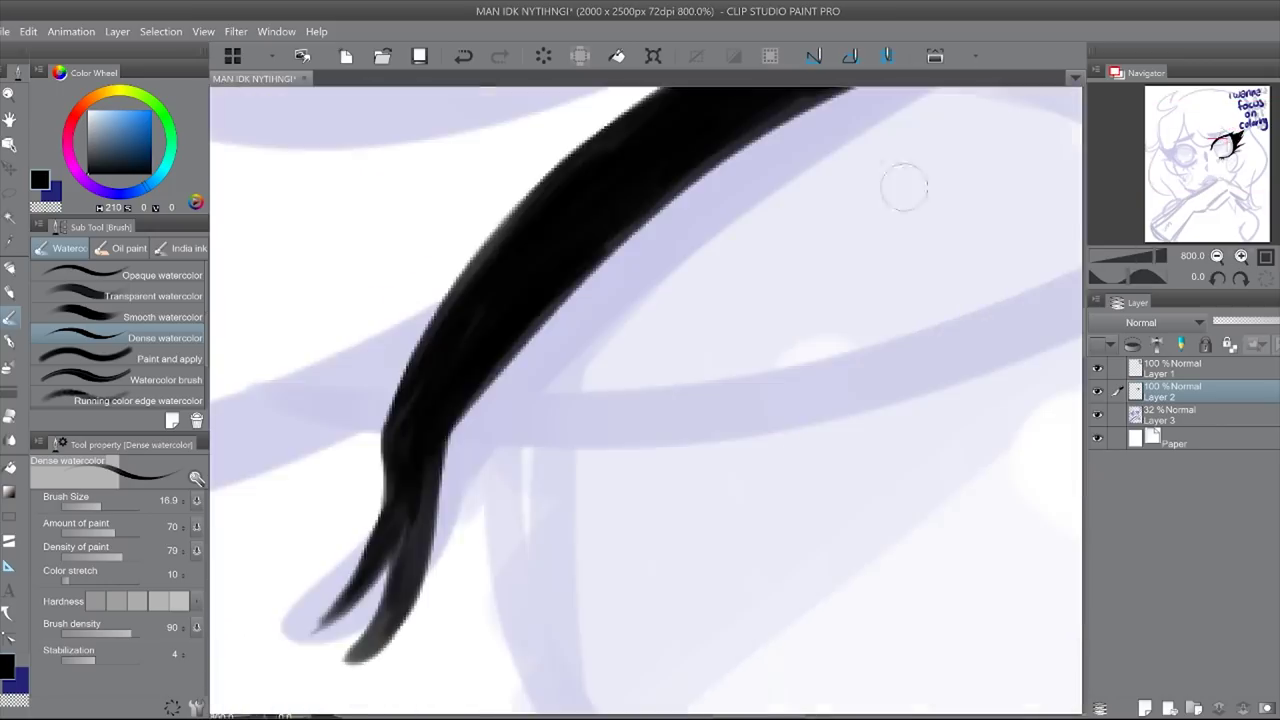
{"action": "mouse_move", "coordinate": [490, 380]}
{"action": "left_mouse_down"}
{"action": "mouse_move", "coordinate": [415, 500]}
{"action": "mouse_move", "coordinate": [420, 530]}
{"action": "left_mouse_up"}
{"action": "scroll", "coordinate": [600, 420], "scroll_direction": "down", "scroll_amount": 5}
Step: Duplicate the inked eye, mirror and rotate the copy over the sketched left-hand eye, and merge it into the line-art layer
{"action": "key", "text": "ctrl+c"}
{"action": "key", "text": "ctrl+v"}
{"action": "key", "text": "ctrl+t"}
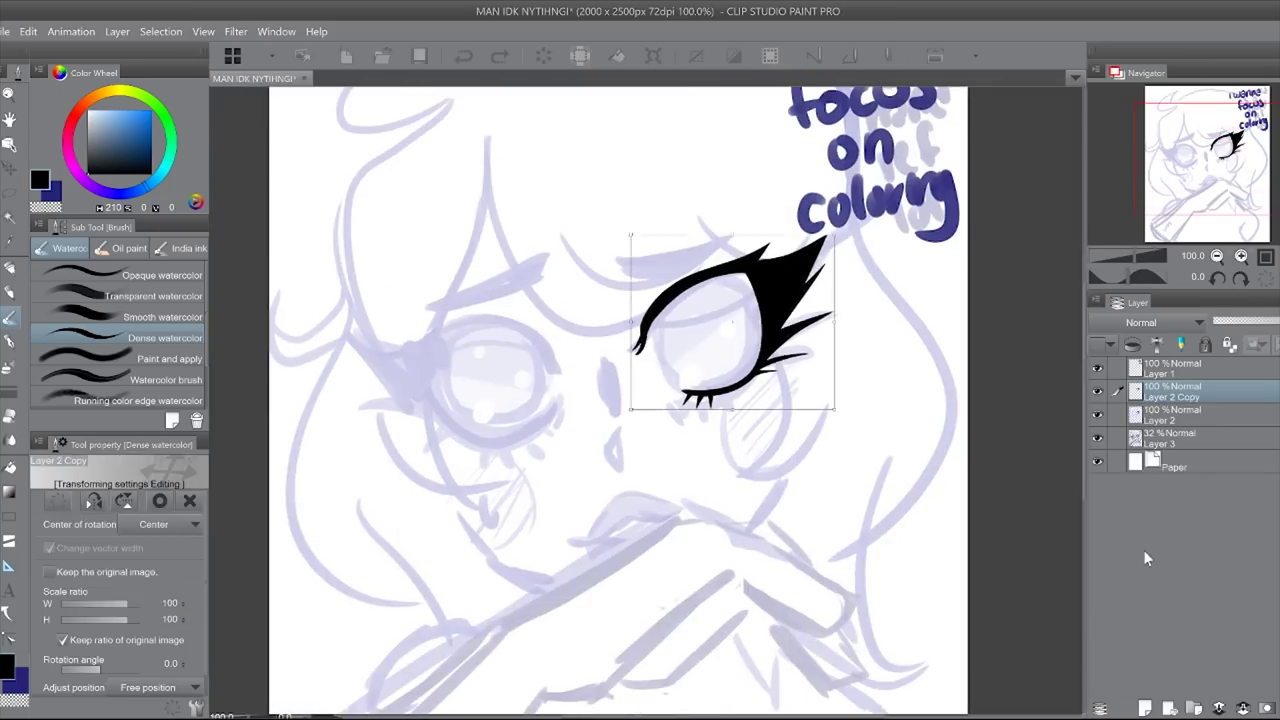
{"action": "left_click_drag", "start_coordinate": [834, 321], "coordinate": [430, 320]}
{"action": "left_click_drag", "start_coordinate": [559, 337], "coordinate": [506, 391]}
{"action": "left_click_drag", "start_coordinate": [640, 500], "coordinate": [693, 456]}
{"action": "left_click_drag", "start_coordinate": [588, 416], "coordinate": [600, 420]}
{"action": "left_click_drag", "start_coordinate": [640, 460], "coordinate": [742, 477]}
{"action": "key", "text": "Return"}
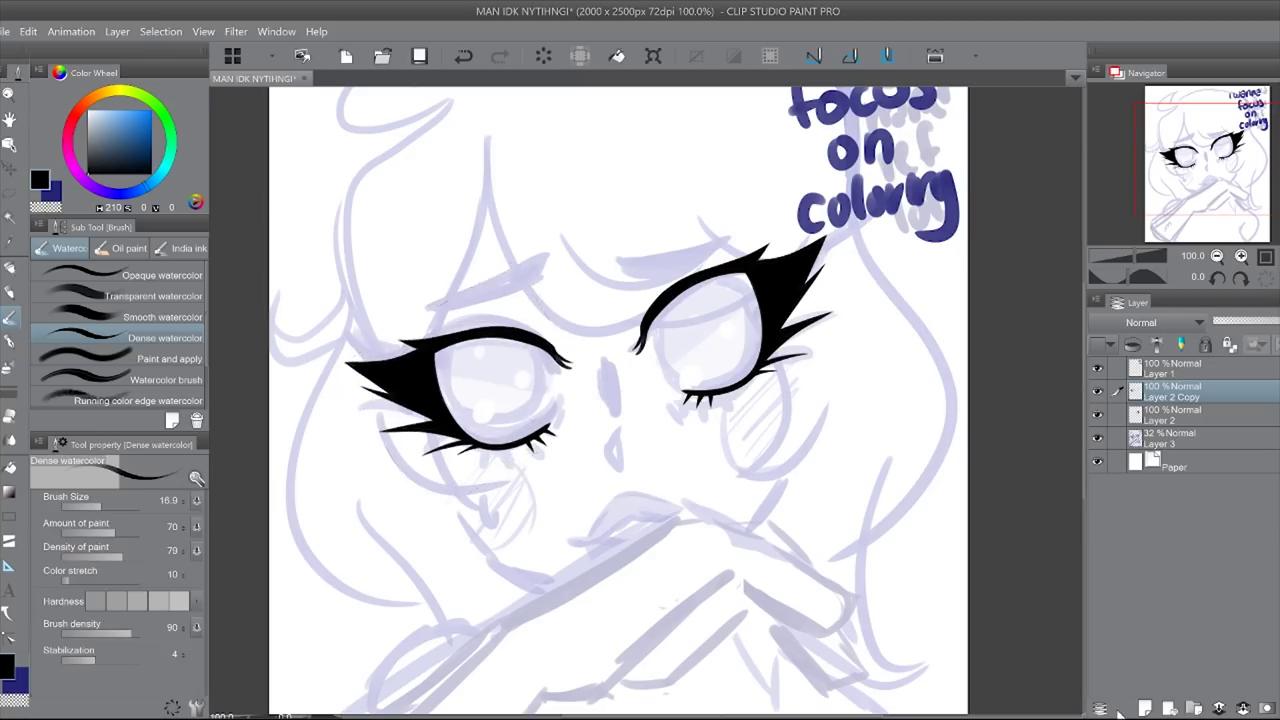
{"action": "key", "text": "ctrl+e"}
Step: Ink the nose bridge as a short slanted line with a 37.7 brush, undoing unsatisfactory attempts
{"action": "key", "text": "ctrl+plus"}
{"action": "left_click_drag", "start_coordinate": [572, 326], "coordinate": [592, 422]}
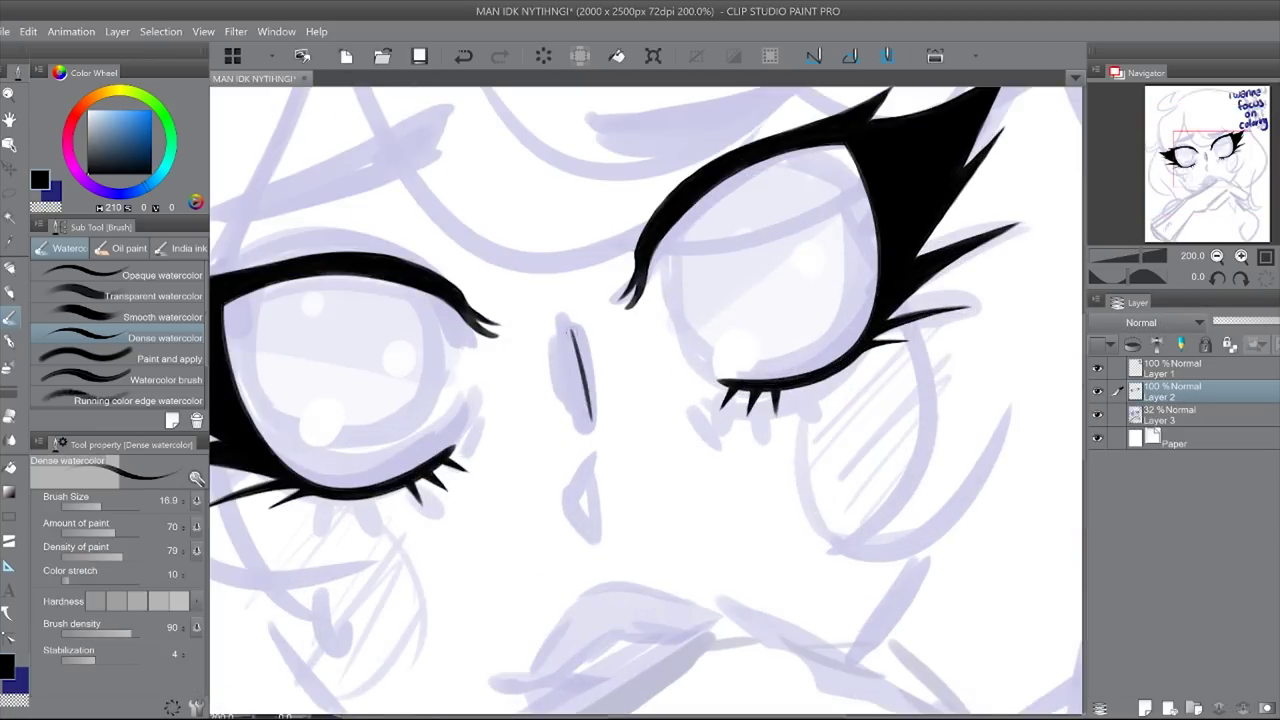
{"action": "key", "text": "ctrl+z"}
{"action": "key", "text": "ctrl+0"}
{"action": "scroll", "coordinate": [569, 338], "scroll_direction": "up", "scroll_amount": 4}
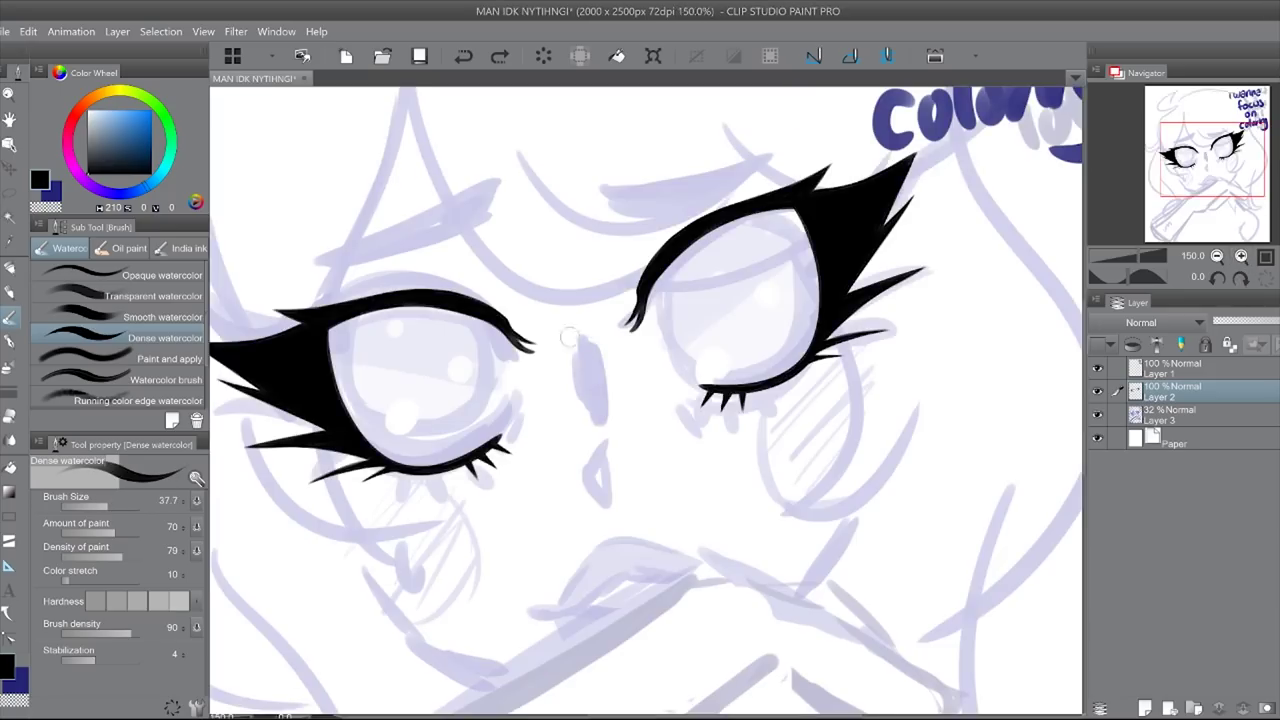
{"action": "key", "text": "ctrl+z"}
{"action": "key", "text": "ctrl+0"}
{"action": "scroll", "coordinate": [545, 530], "scroll_direction": "up", "scroll_amount": 4}
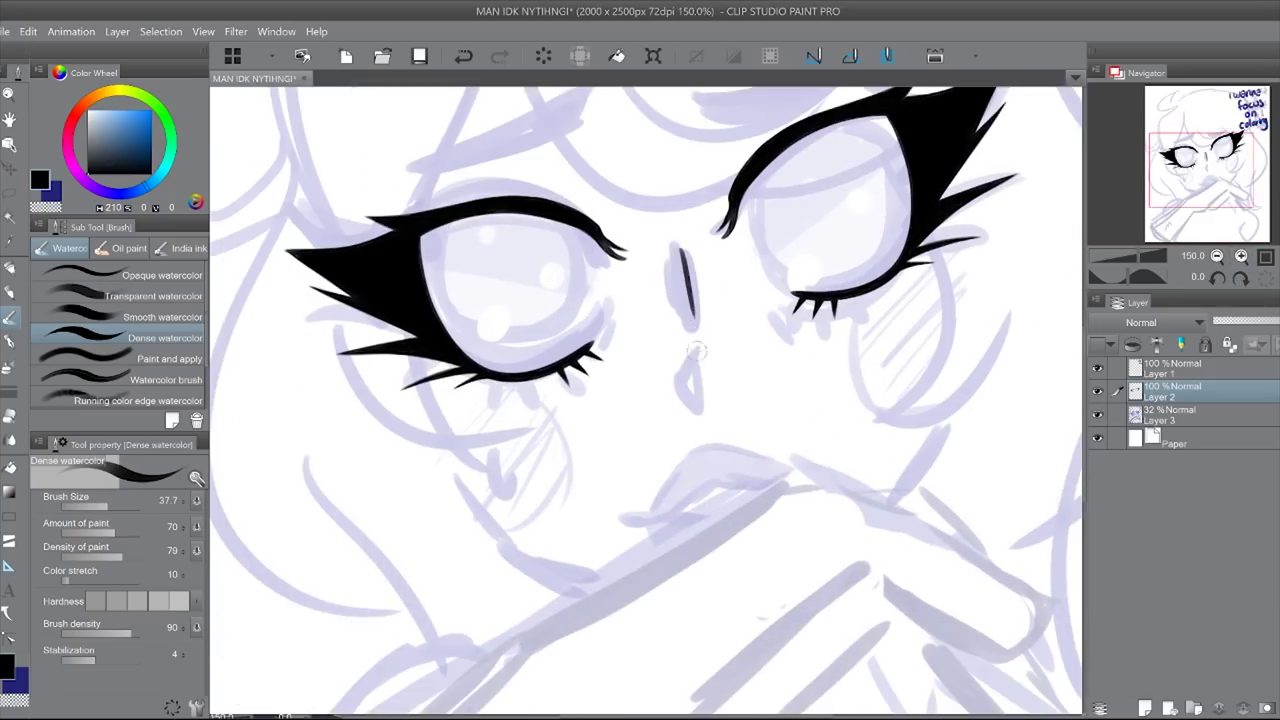
Step: Outline the small triangular nose tip and ink the mouth's upper and lower curves following the sketch
{"action": "scroll", "coordinate": [742, 680], "scroll_direction": "up", "scroll_amount": 1}
{"action": "left_click_drag", "start_coordinate": [582, 468], "coordinate": [820, 425]}
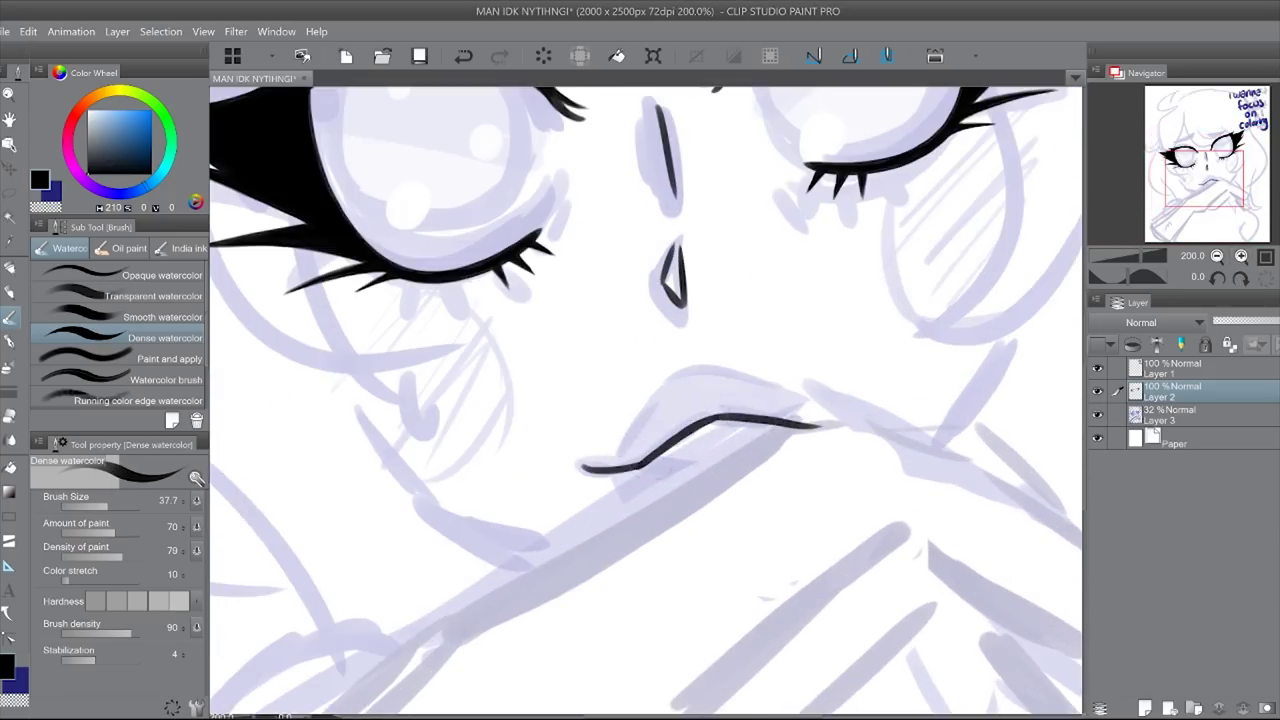
{"action": "key", "text": "minus"}
{"action": "key", "text": "minus"}
{"action": "key", "text": "minus"}
{"action": "left_click_drag", "start_coordinate": [774, 302], "coordinate": [789, 265]}
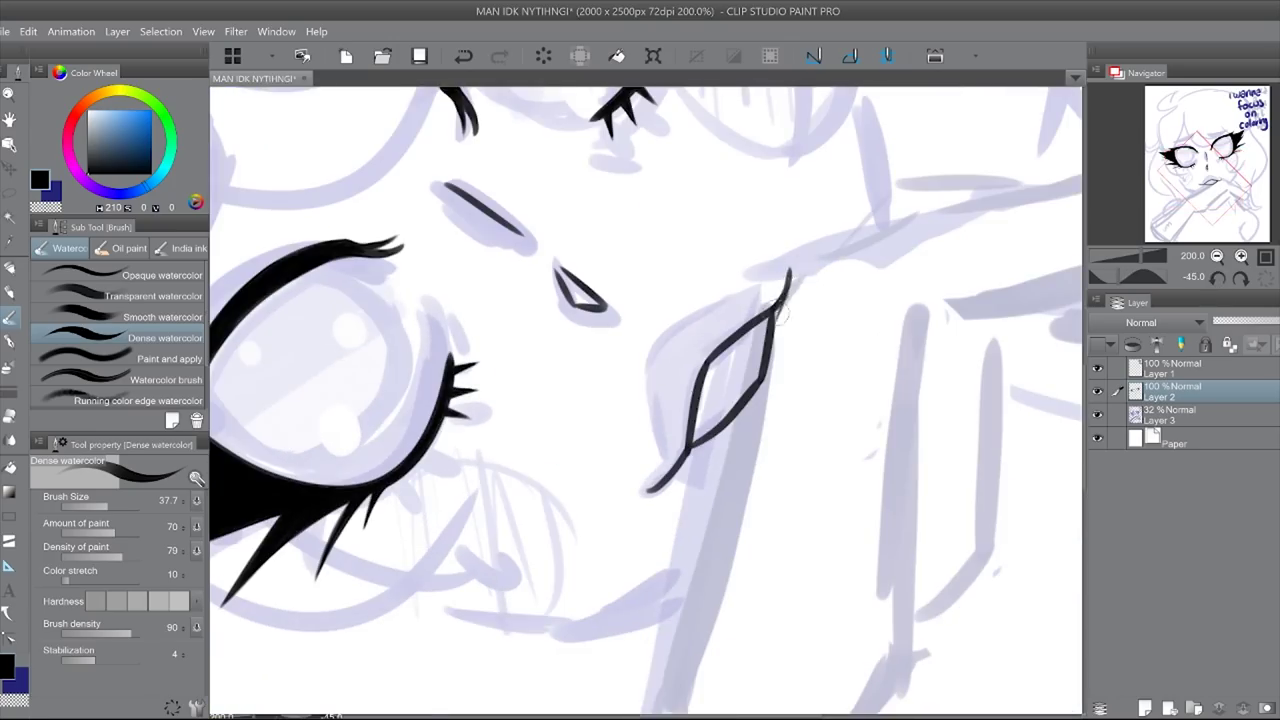
Step: Thicken the lines at both mouth corners and finish them with small rounded ends
{"action": "key", "text": "minus"}
{"action": "key", "text": "minus"}
{"action": "key", "text": "minus"}
{"action": "key", "text": "minus"}
{"action": "key", "text": "ctrl+plus"}
{"action": "key", "text": "ctrl+plus"}
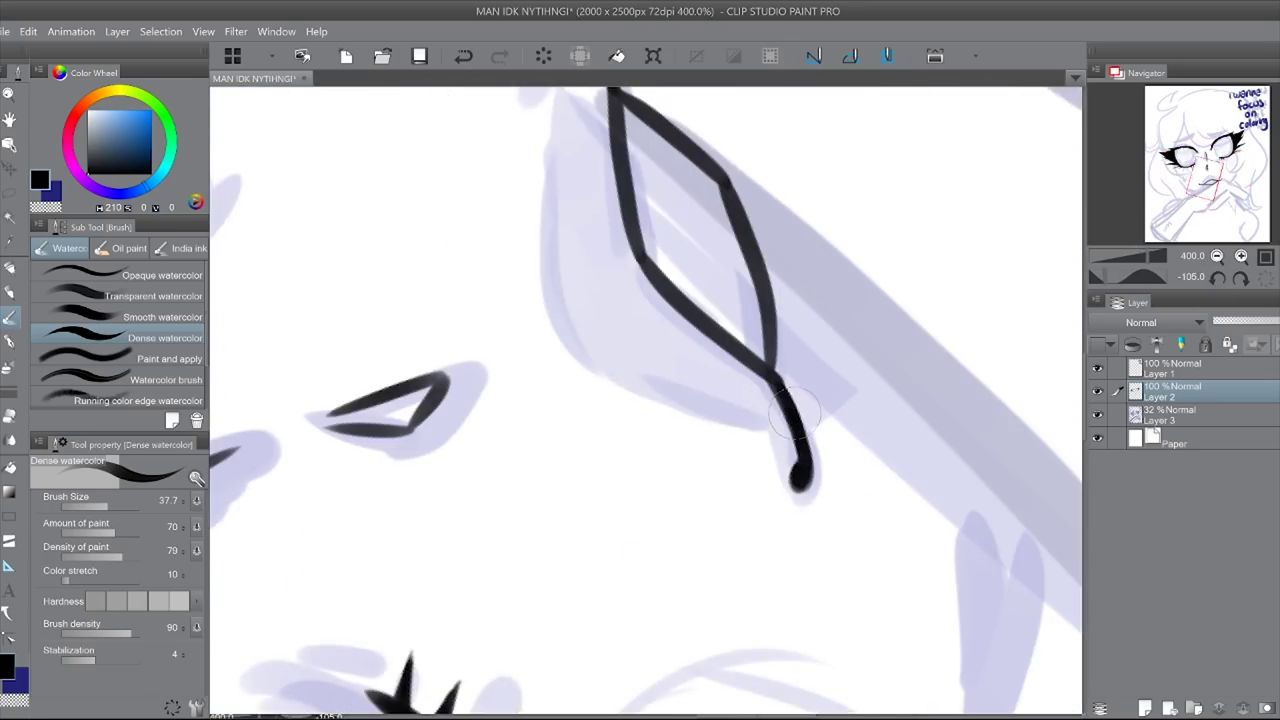
{"action": "key", "text": "ctrl+minus"}
{"action": "key", "text": "ctrl+minus"}
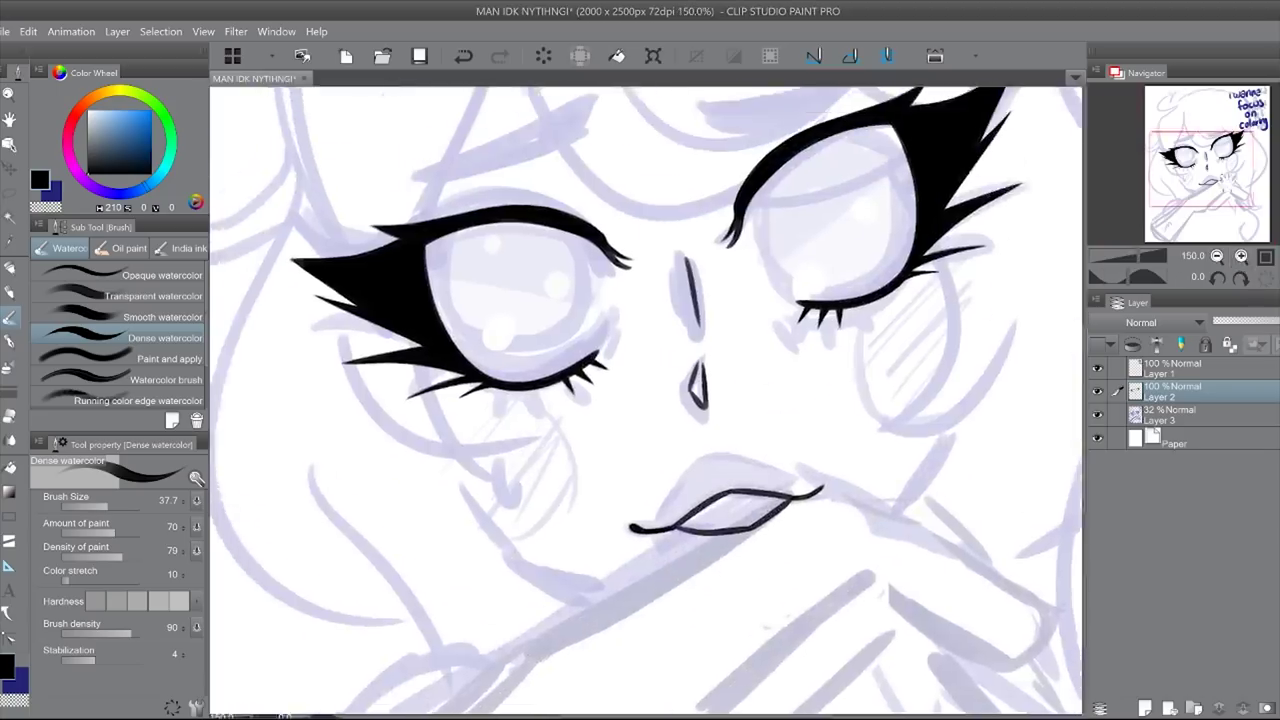
{"action": "key", "text": "ctrl+0"}
{"action": "left_click", "coordinate": [1241, 256]}
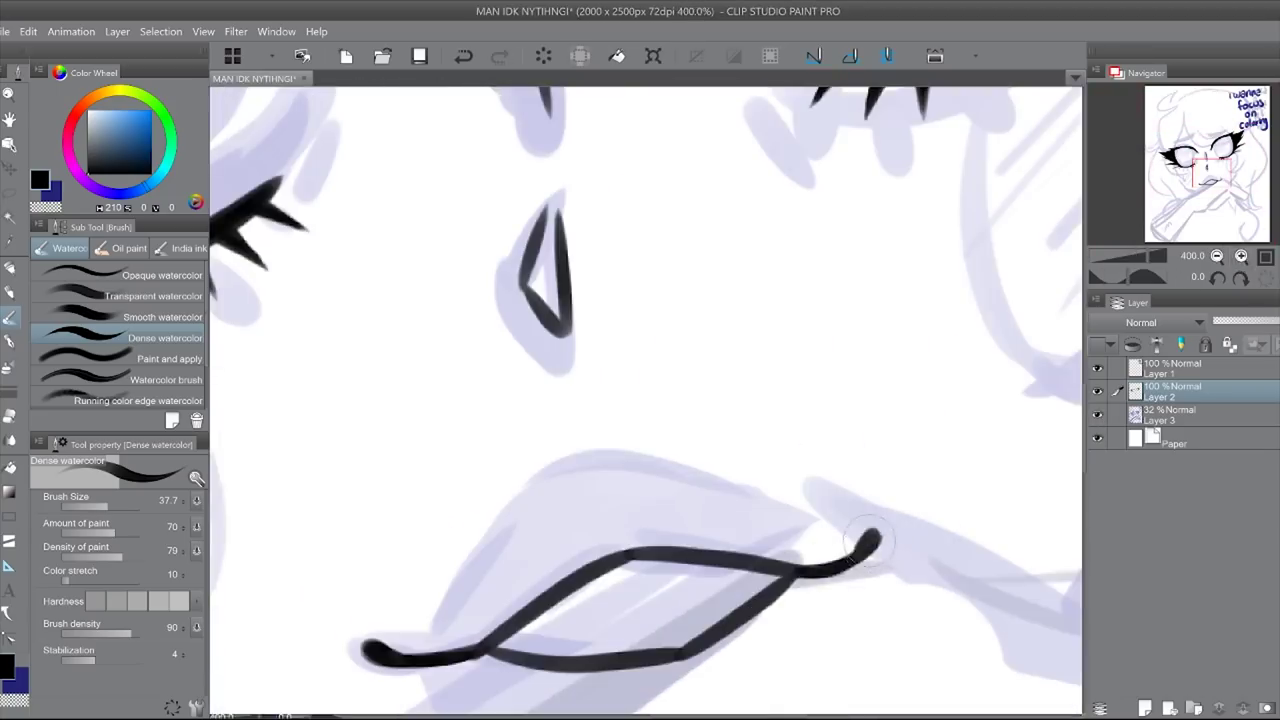
{"action": "left_click", "coordinate": [1217, 256]}
Step: Add a new layer above the line art and draw the right-hand eyebrow's upper and lower edges with a 25.3 brush
{"action": "key", "text": "ctrl+plus"}
{"action": "key", "text": "ctrl+plus"}
{"action": "key", "text": "minus"}
{"action": "key", "text": "ctrl+shift+n"}
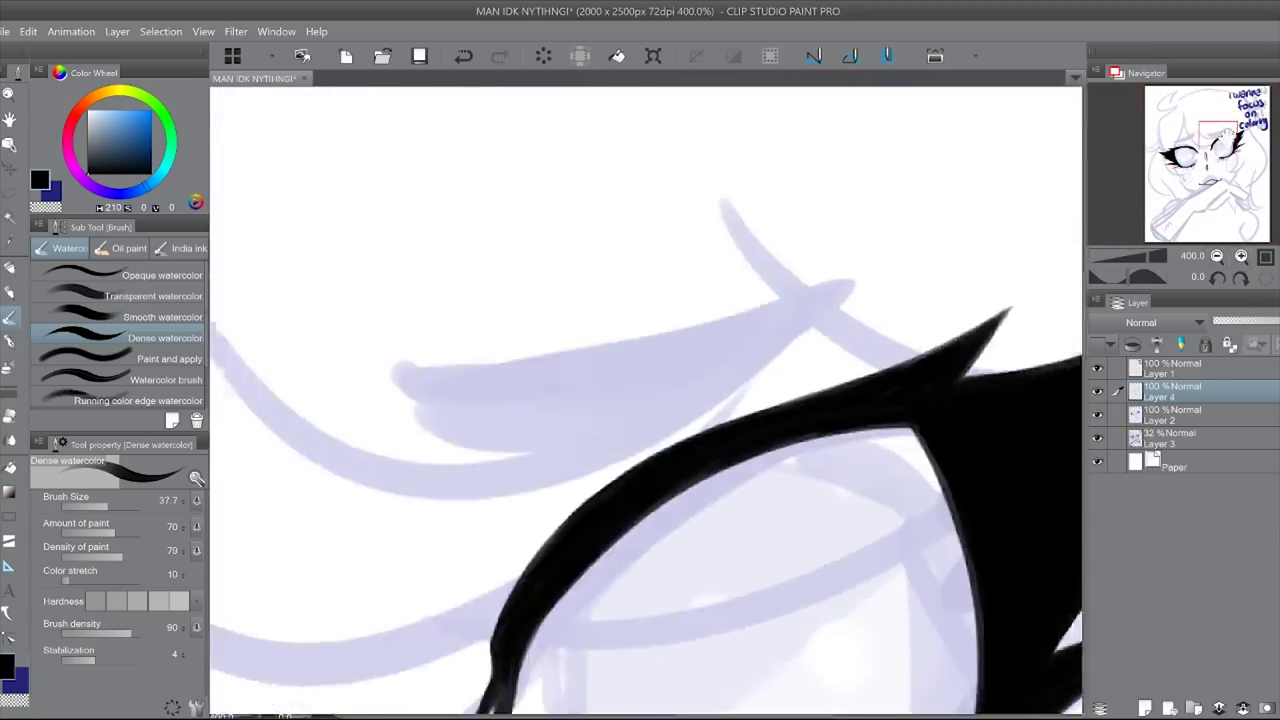
{"action": "left_click", "coordinate": [778, 475]}
{"action": "mouse_move", "coordinate": [395, 430]}
{"action": "left_mouse_down"}
{"action": "mouse_move", "coordinate": [805, 232]}
{"action": "mouse_move", "coordinate": [490, 520]}
{"action": "mouse_move", "coordinate": [833, 230]}
{"action": "left_mouse_up"}
{"action": "key", "text": "ctrl+z"}
{"action": "key", "text": "bracketleft"}
{"action": "key", "text": "ctrl+z"}
{"action": "key", "text": "ctrl+z"}
{"action": "mouse_move", "coordinate": [422, 405]}
{"action": "left_mouse_down"}
{"action": "mouse_move", "coordinate": [586, 349]}
{"action": "mouse_move", "coordinate": [833, 230]}
{"action": "left_mouse_up"}
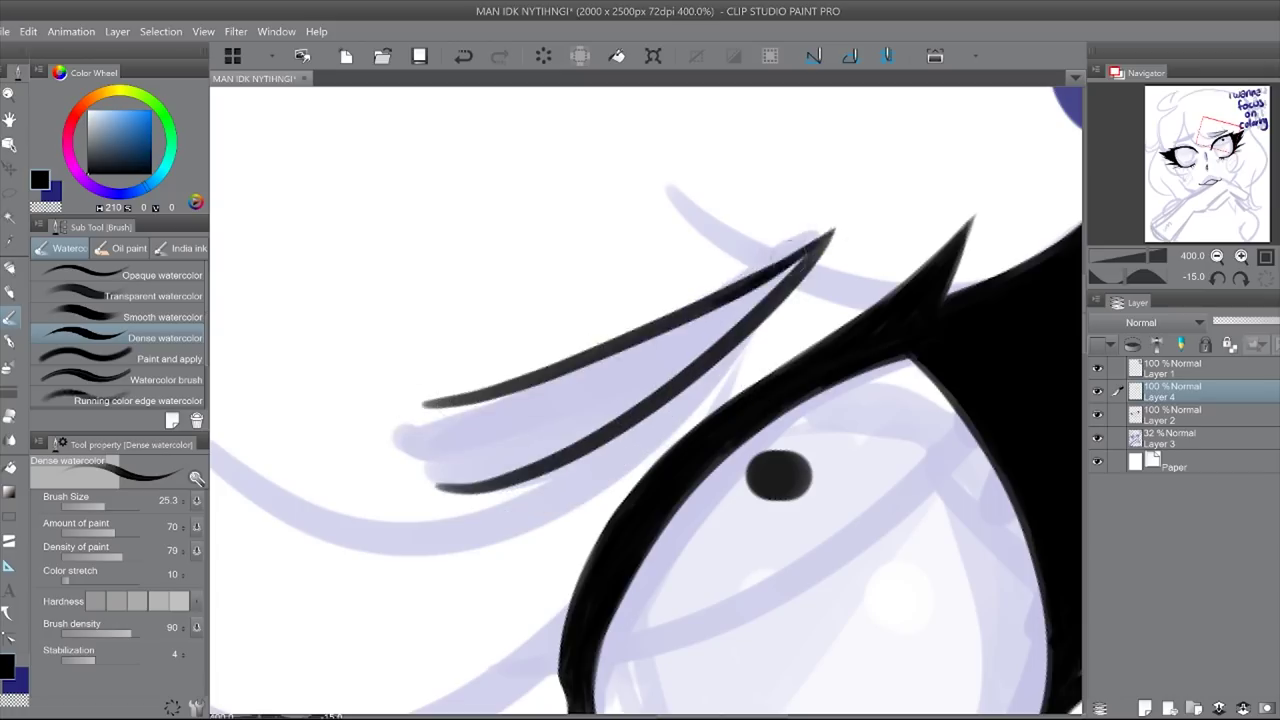
Step: Close the right-hand eyebrow's inner end with a curved line, erase the overshoot, and refine the corners with a 22.1 brush
{"action": "key", "text": "asciicircum"}
{"action": "key", "text": "asciicircum"}
{"action": "left_click_drag", "start_coordinate": [657, 252], "coordinate": [690, 350]}
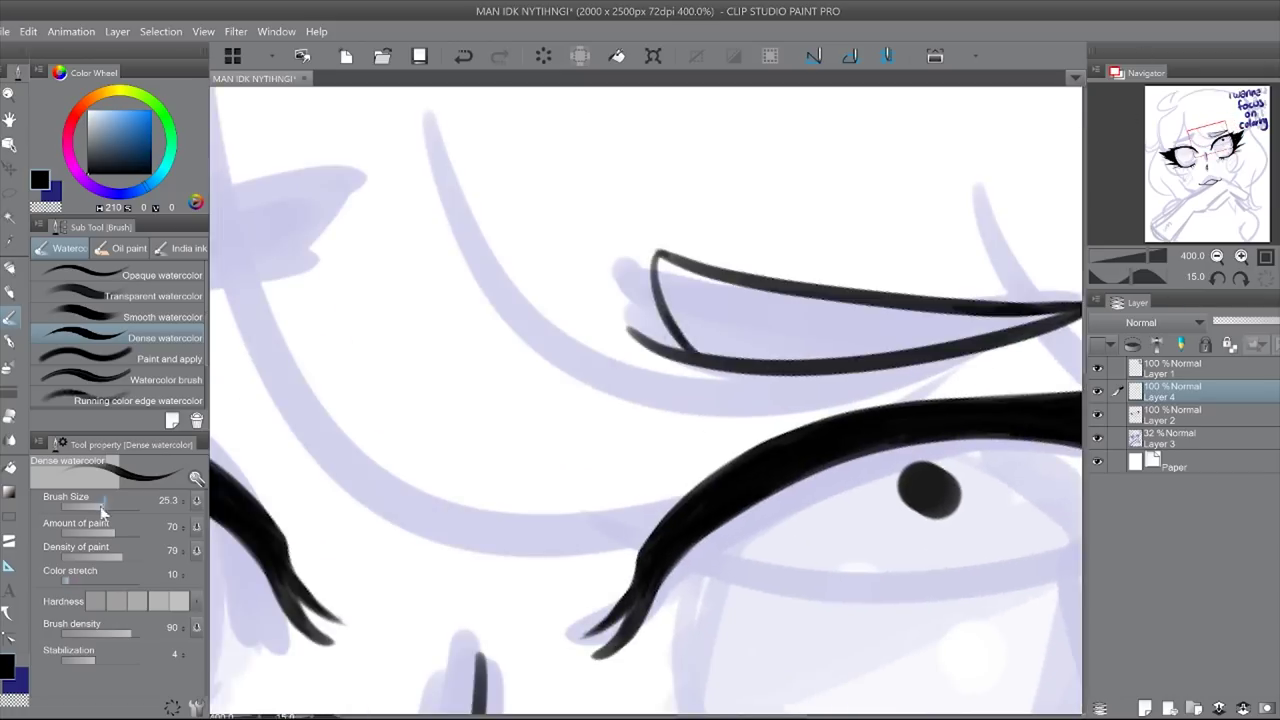
{"action": "key", "text": "e"}
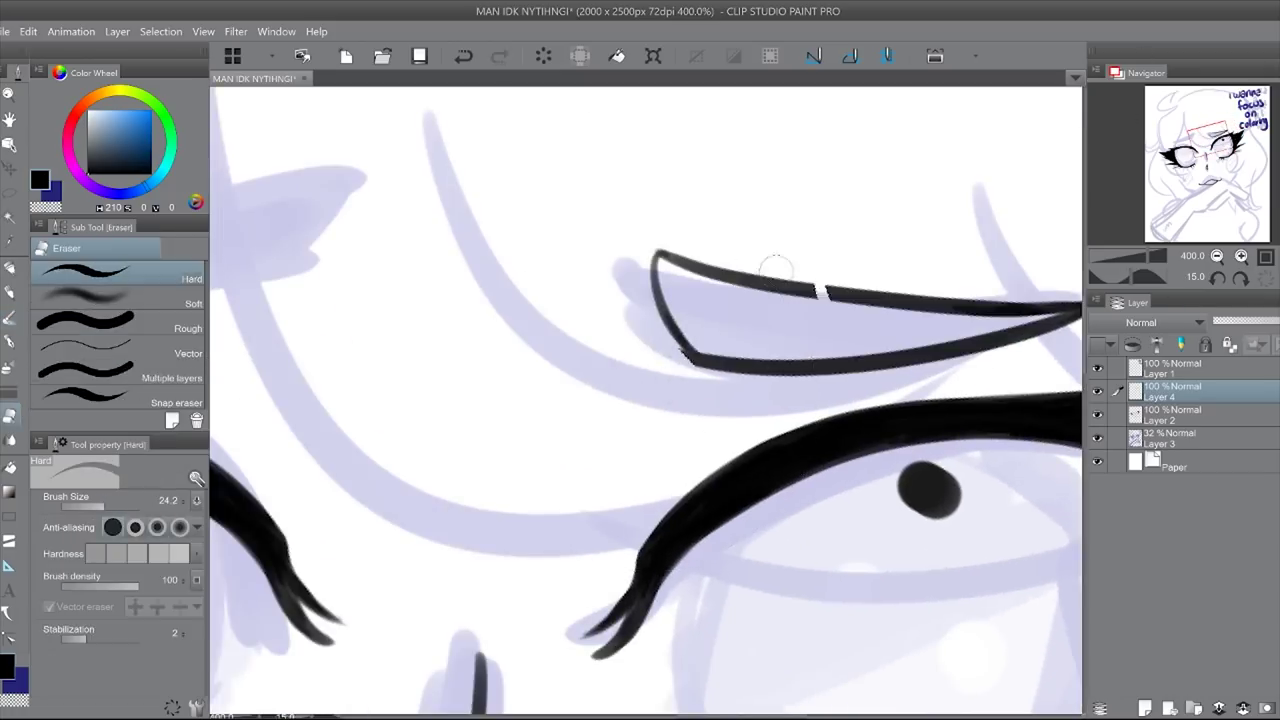
{"action": "key", "text": "b"}
{"action": "scroll", "coordinate": [799, 204], "scroll_direction": "up", "scroll_amount": 3}
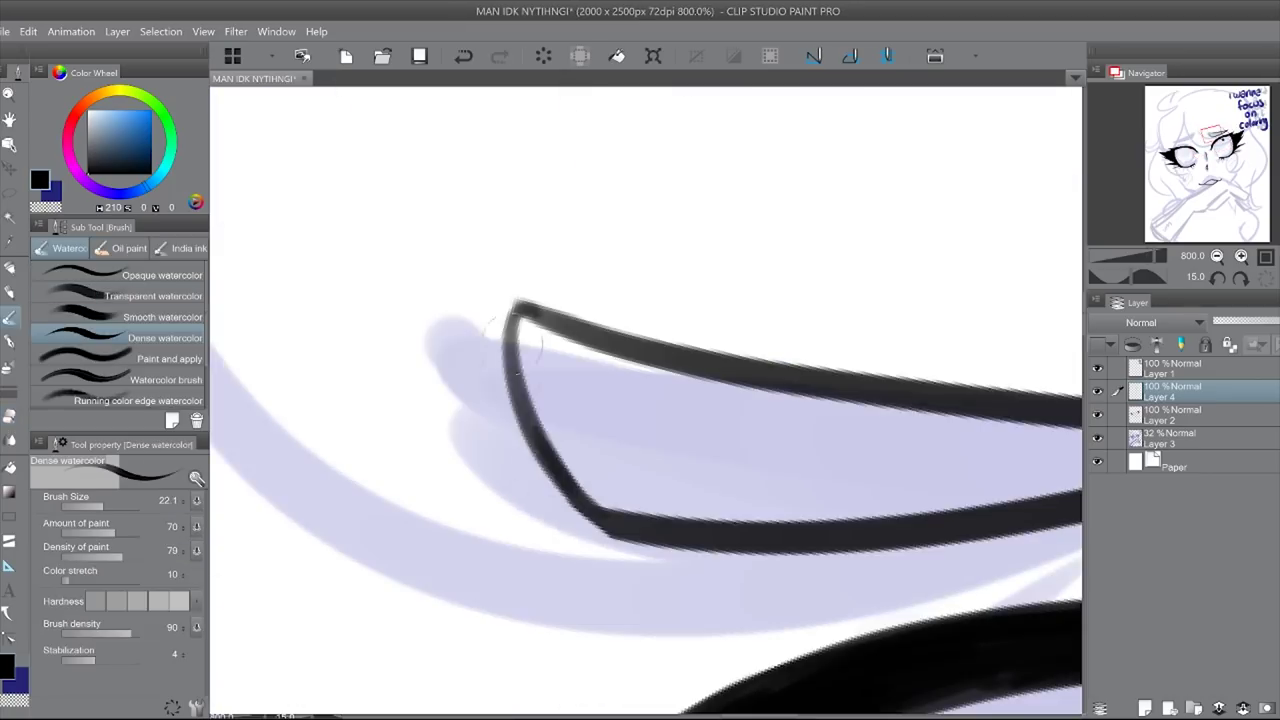
{"action": "left_click_drag", "start_coordinate": [512, 308], "coordinate": [584, 508]}
Step: Darken and smooth the right-hand eyebrow's outline, and briefly hide the sketch layer to check the line art
{"action": "double_click", "coordinate": [1218, 281]}
{"action": "left_click", "coordinate": [1218, 281]}
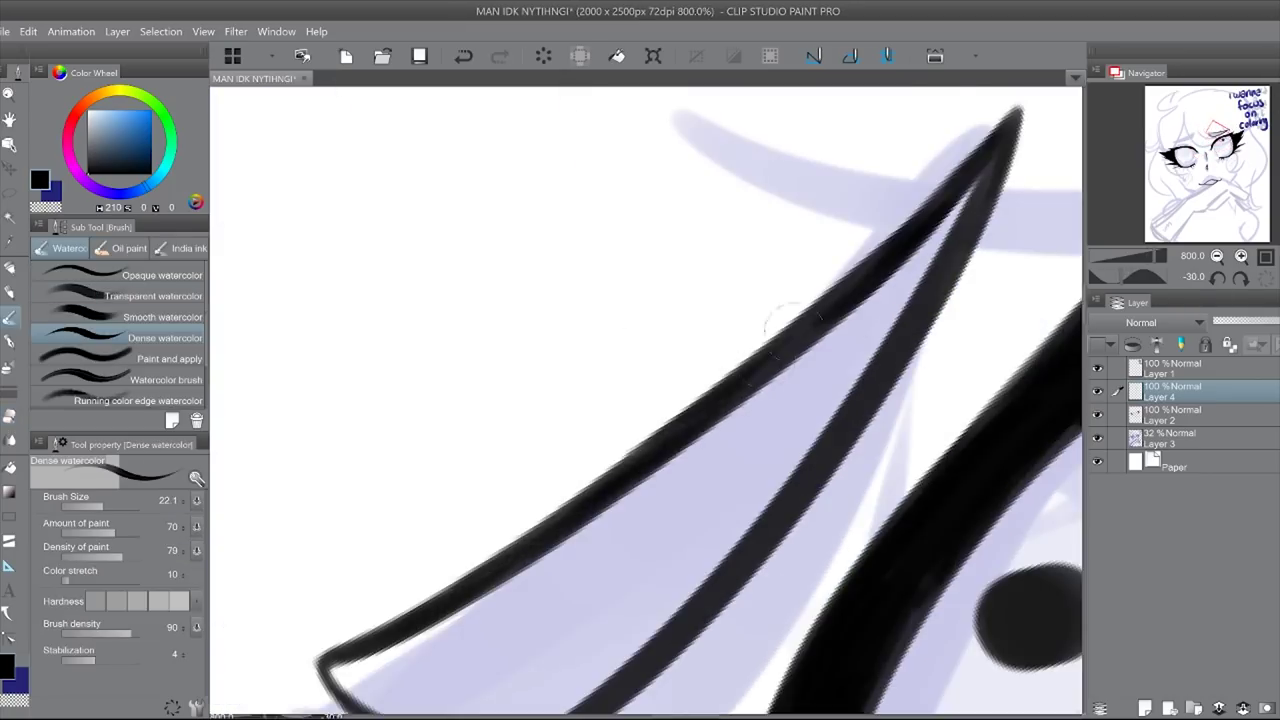
{"action": "left_click", "coordinate": [1240, 281]}
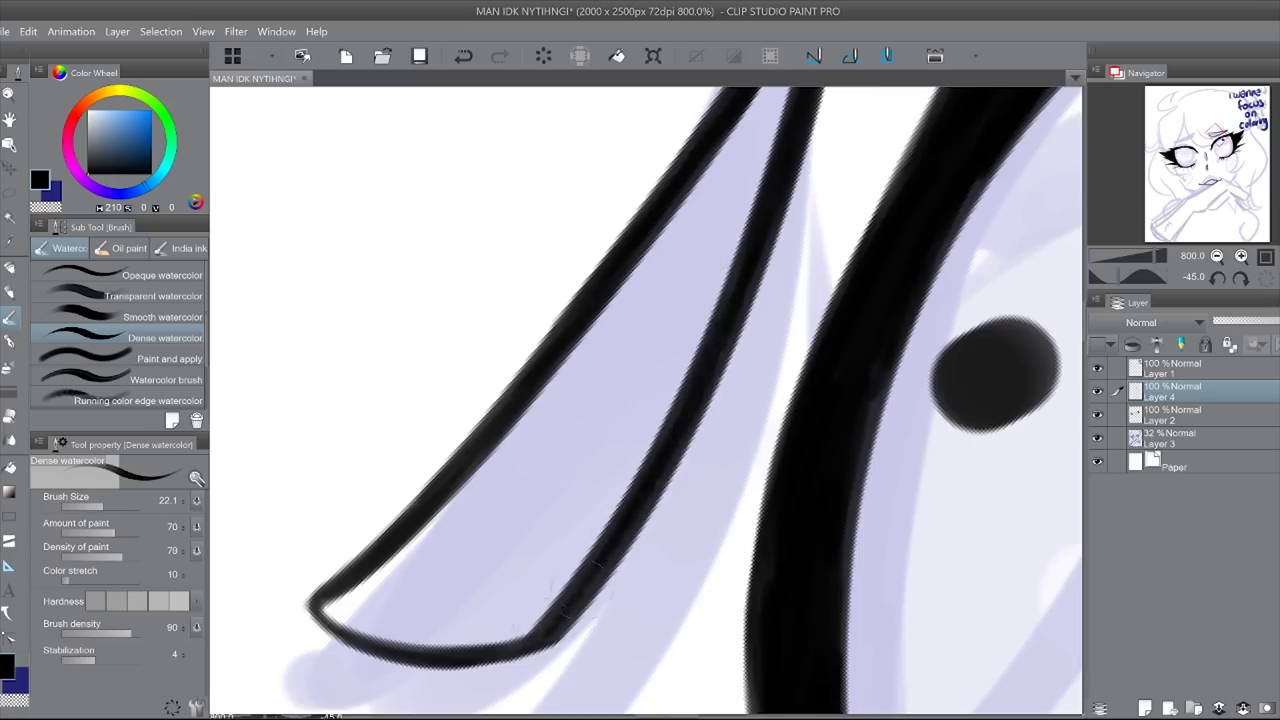
{"action": "left_click", "coordinate": [1240, 281]}
{"action": "scroll", "coordinate": [640, 400], "scroll_direction": "down", "scroll_amount": 5}
{"action": "left_click", "coordinate": [1097, 437]}
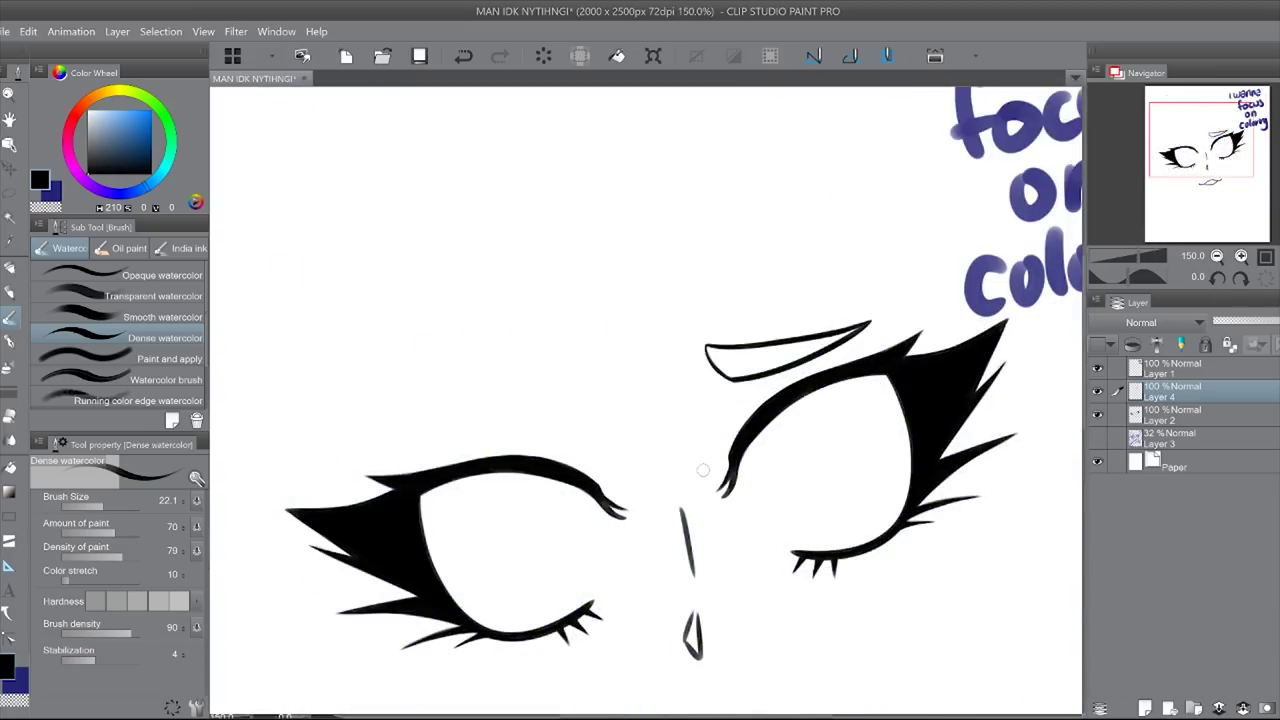
{"action": "left_click", "coordinate": [1097, 437]}
Step: Draw the left-hand eyebrow's upper and lower edges, meeting in a point at the outer end, with the 22.1 brush
{"action": "scroll", "coordinate": [703, 469], "scroll_direction": "up", "scroll_amount": 5}
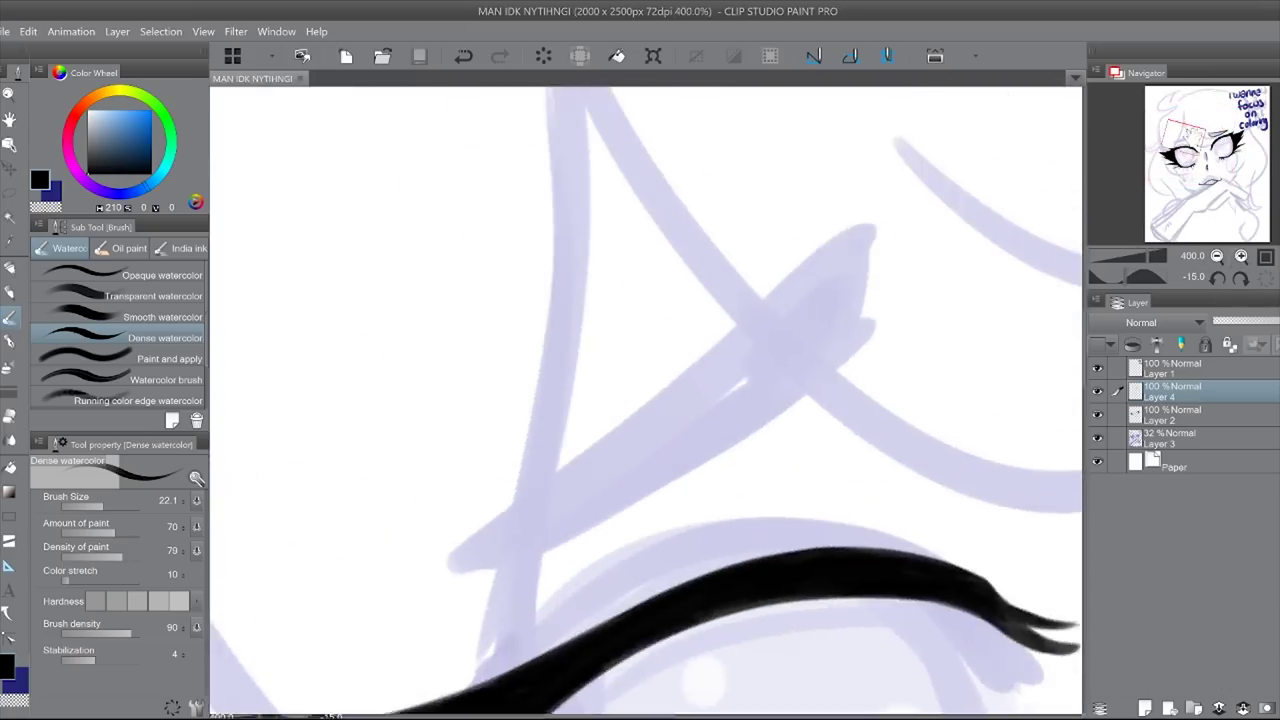
{"action": "left_click_drag", "start_coordinate": [445, 556], "coordinate": [830, 236]}
{"action": "key", "text": "minus"}
{"action": "key", "text": "minus"}
{"action": "key", "text": "minus"}
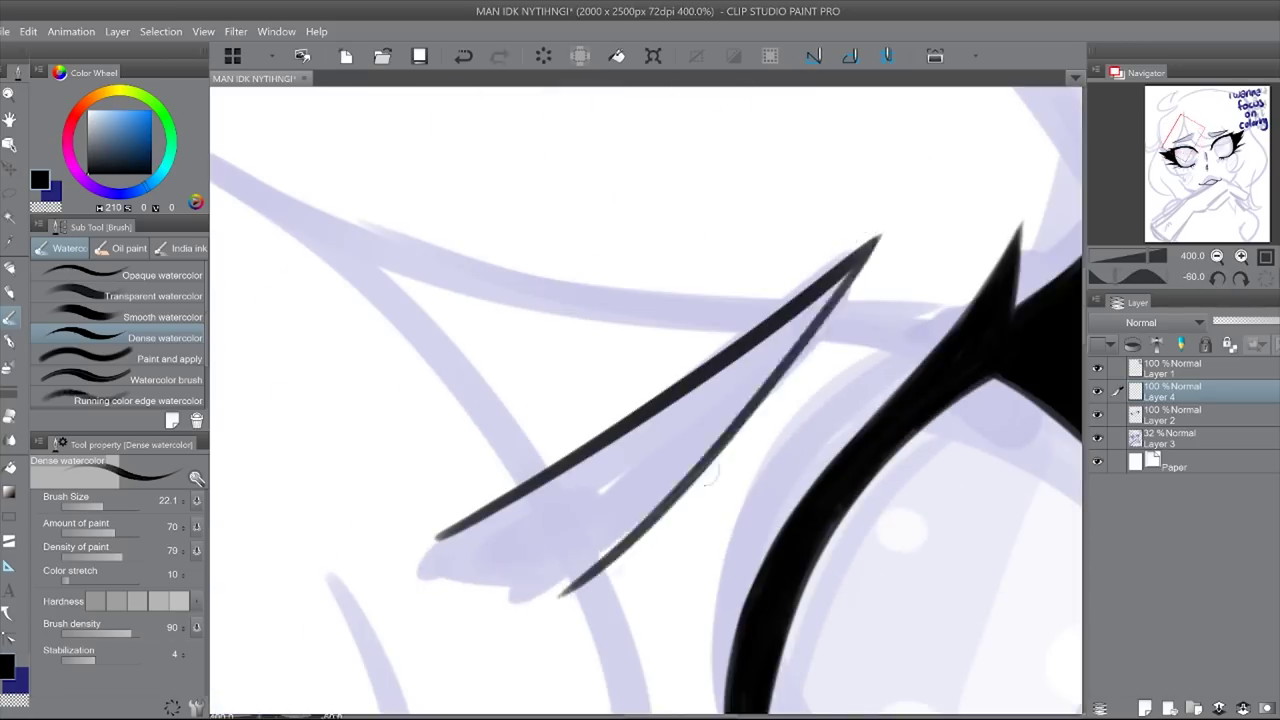
{"action": "left_click_drag", "start_coordinate": [548, 586], "coordinate": [872, 246]}
Step: Close the left-hand eyebrow's inner end with a curved line joining its upper and lower edges
{"action": "left_click_drag", "start_coordinate": [1160, 283], "coordinate": [1128, 283]}
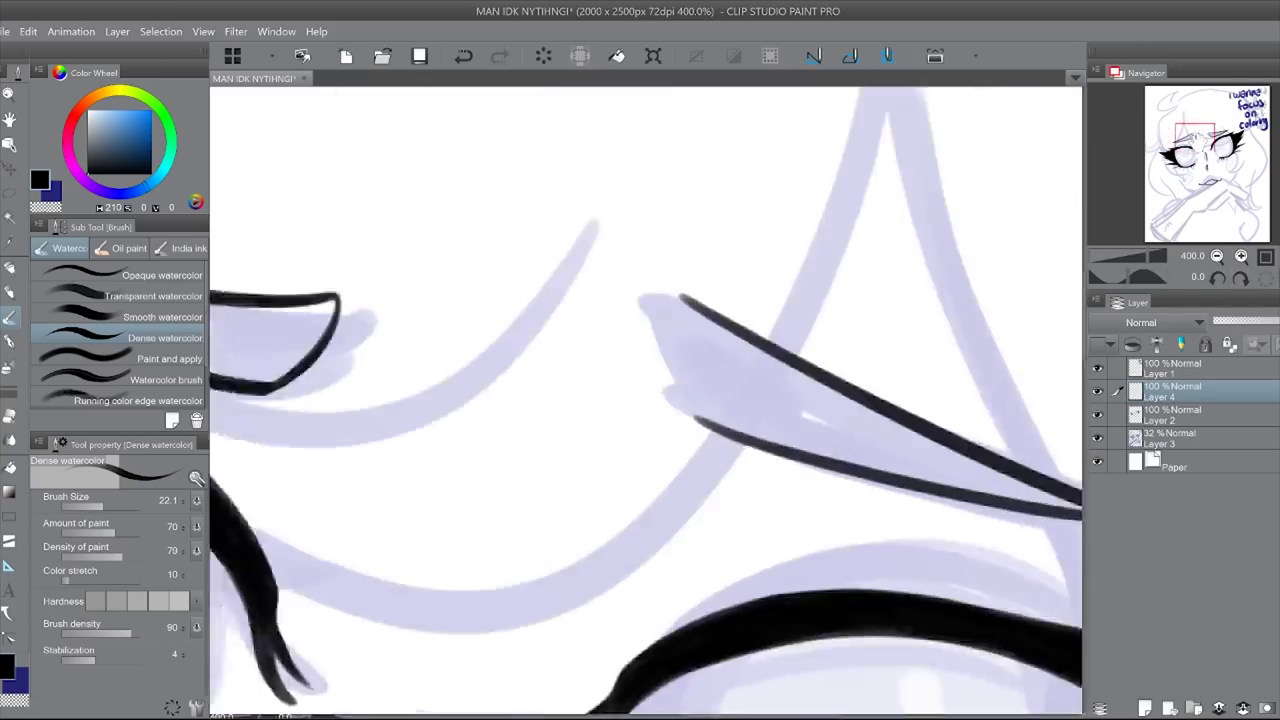
{"action": "scroll", "coordinate": [640, 400], "scroll_direction": "up", "scroll_amount": 2}
{"action": "mouse_move", "coordinate": [586, 137]}
{"action": "left_mouse_down"}
{"action": "mouse_move", "coordinate": [615, 395]}
{"action": "mouse_move", "coordinate": [712, 452]}
{"action": "mouse_move", "coordinate": [620, 395]}
{"action": "left_mouse_up"}
{"action": "left_click_drag", "start_coordinate": [585, 150], "coordinate": [688, 210]}
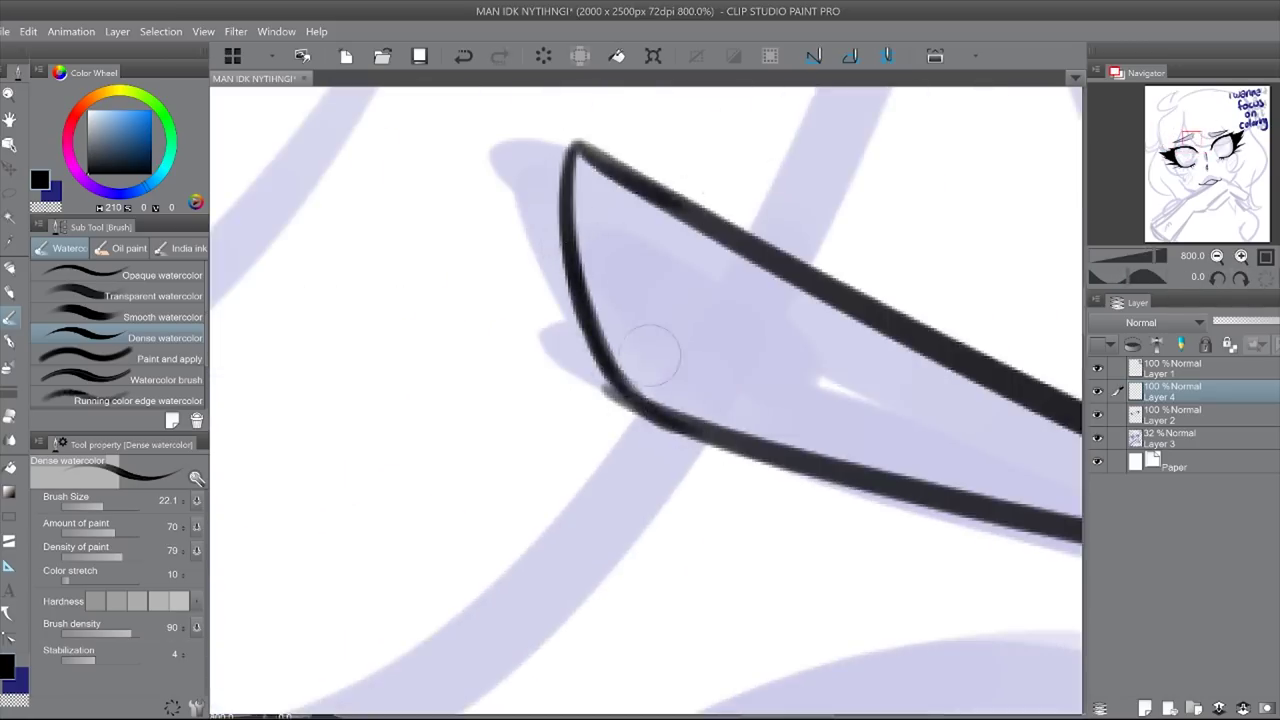
Step: Darken and refine the left-hand eyebrow's edges and outer point, and briefly hide the sketch layer to check the line art
{"action": "key", "text": "asciicircum"}
{"action": "key", "text": "asciicircum"}
{"action": "key", "text": "asciicircum"}
{"action": "key", "text": "asciicircum"}
{"action": "left_click_drag", "start_coordinate": [829, 216], "coordinate": [840, 630]}
{"action": "left_click_drag", "start_coordinate": [690, 192], "coordinate": [795, 560]}
{"action": "left_click_drag", "start_coordinate": [835, 195], "coordinate": [857, 590]}
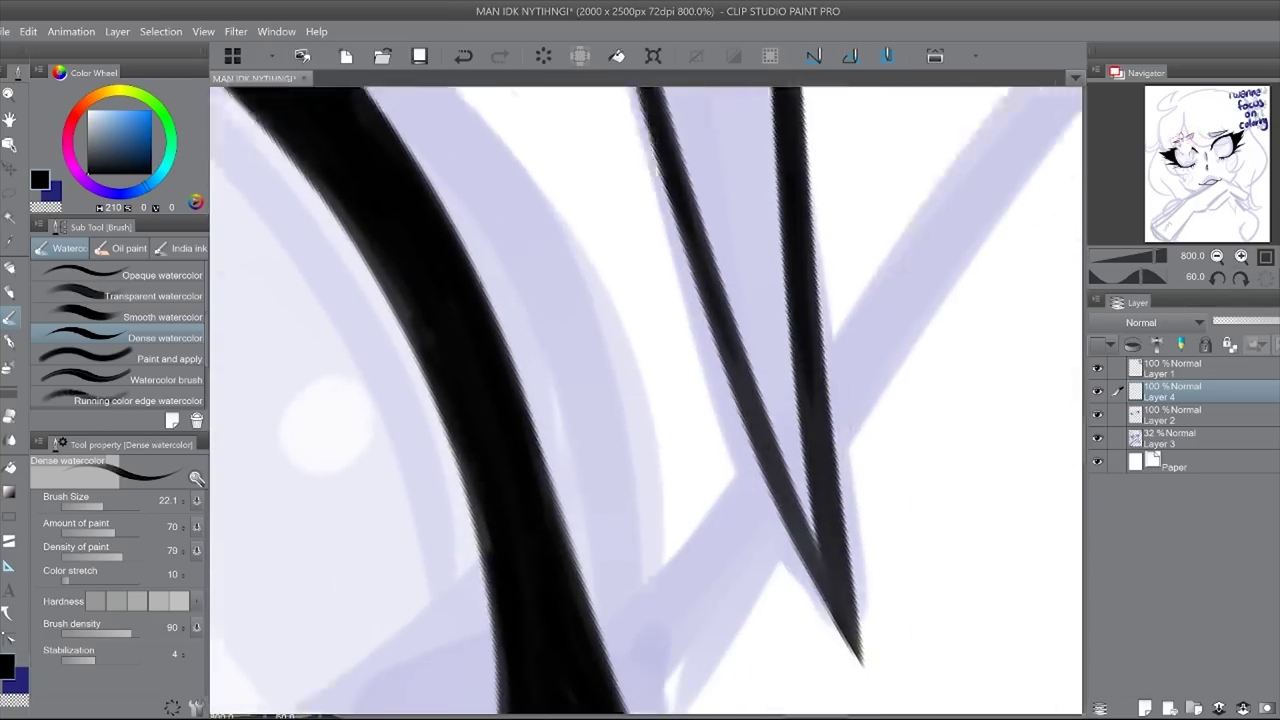
{"action": "left_click_drag", "start_coordinate": [850, 326], "coordinate": [880, 520]}
{"action": "left_click_drag", "start_coordinate": [775, 340], "coordinate": [876, 576]}
{"action": "left_click_drag", "start_coordinate": [838, 512], "coordinate": [904, 630]}
{"action": "left_click", "coordinate": [1218, 257]}
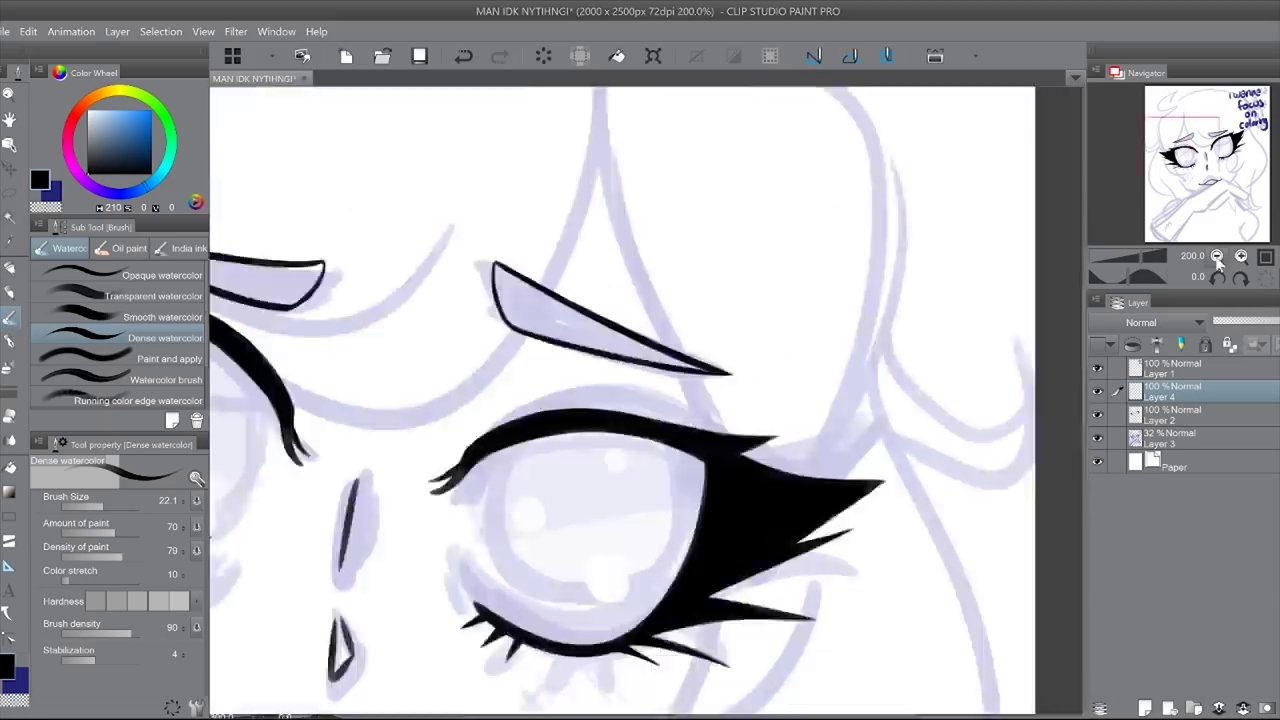
{"action": "left_click", "coordinate": [1218, 257]}
{"action": "left_click", "coordinate": [1097, 438]}
{"action": "left_click", "coordinate": [1097, 438]}
Step: Merge the eyebrow layer into the facial line art and lower the merged layer's opacity to 9%
{"action": "key", "text": "ctrl+e"}
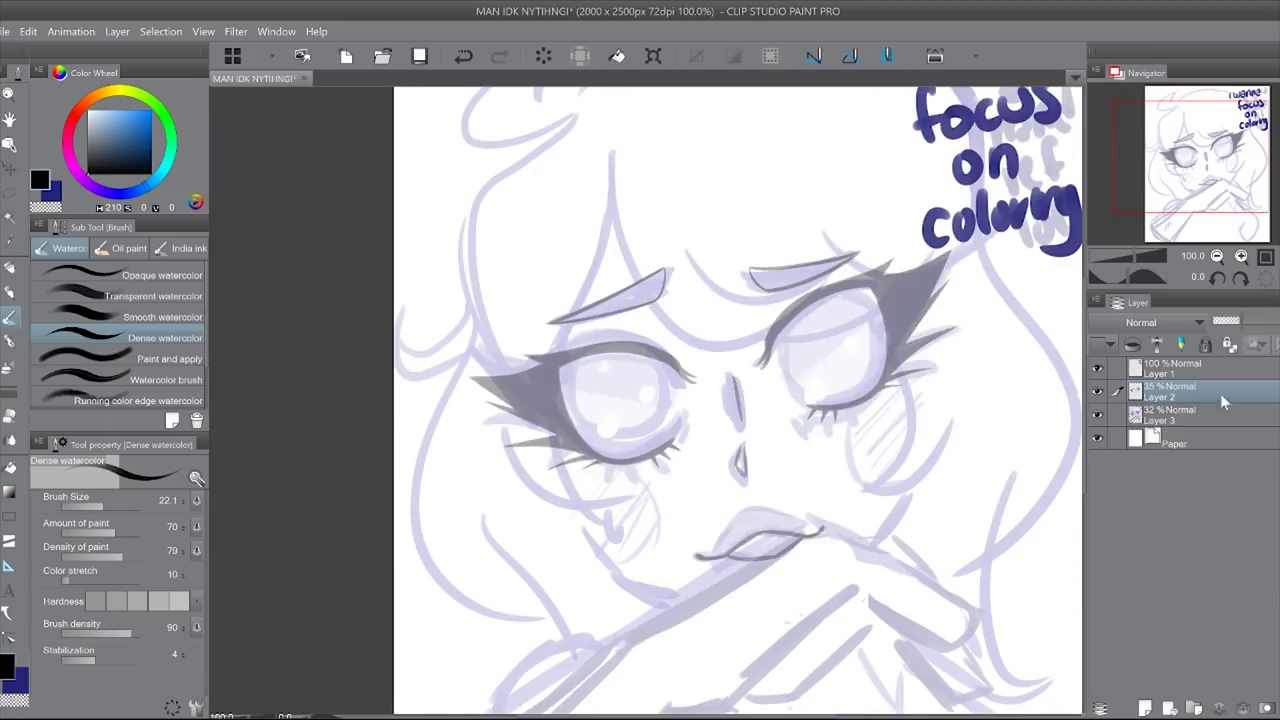
{"action": "left_click_drag", "start_coordinate": [1236, 321], "coordinate": [1219, 321]}
{"action": "left_click", "coordinate": [1241, 256]}
Step: On a new layer, draw the long lower curve of the bangs and the shorter curve above it with a 39.5 brush
{"action": "key", "text": "ctrl+shift+n"}
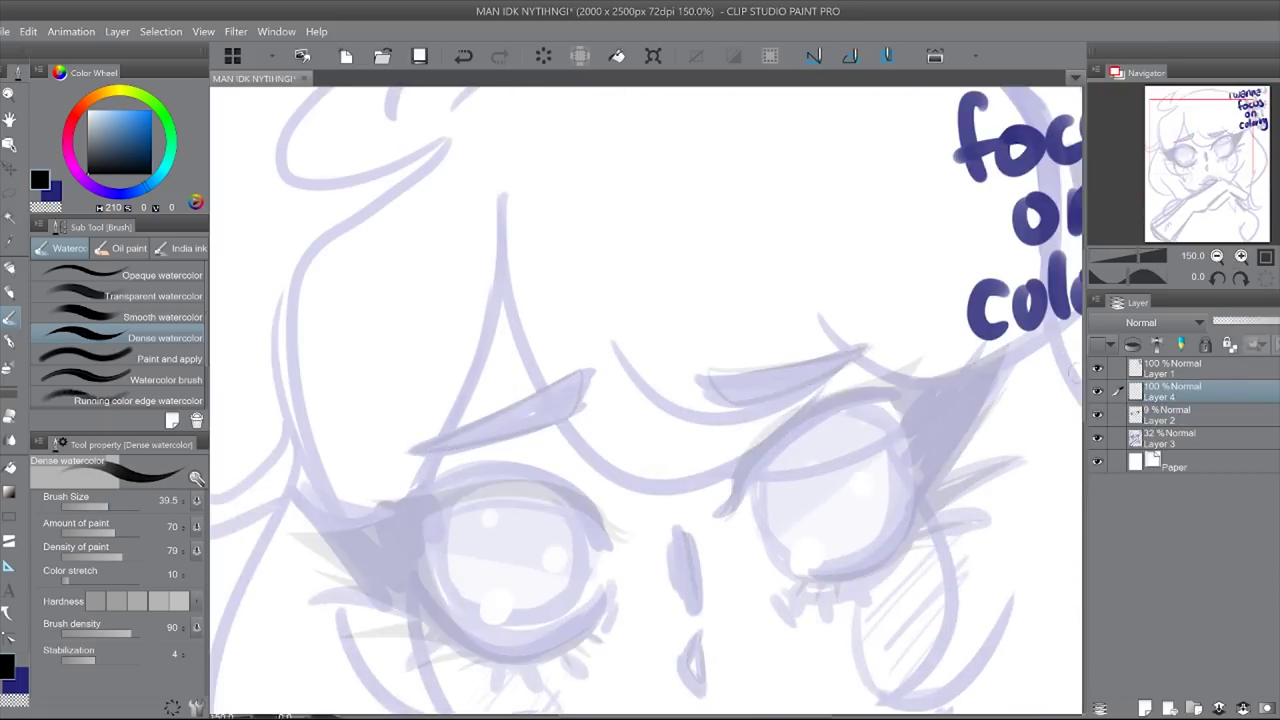
{"action": "key", "text": "ctrl+z"}
{"action": "mouse_move", "coordinate": [497, 192]}
{"action": "left_mouse_down"}
{"action": "mouse_move", "coordinate": [596, 470]}
{"action": "mouse_move", "coordinate": [933, 330]}
{"action": "left_mouse_up"}
{"action": "key", "text": "minus"}
{"action": "left_click_drag", "start_coordinate": [605, 360], "coordinate": [928, 282]}
{"action": "key", "text": "ctrl+z"}
{"action": "key", "text": "h"}
{"action": "left_click_drag", "start_coordinate": [395, 298], "coordinate": [685, 317]}
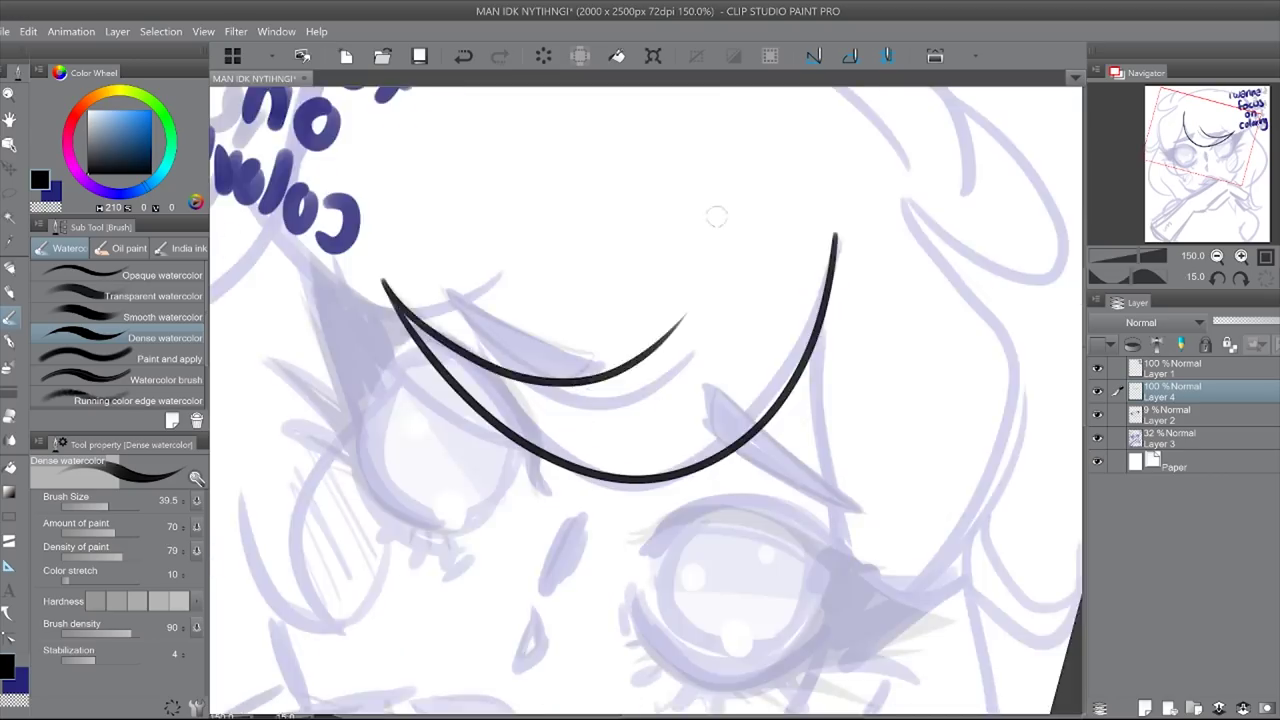
Step: Draw the right-hand end of the bangs and the curled lock that frames the face below it
{"action": "key", "text": "h"}
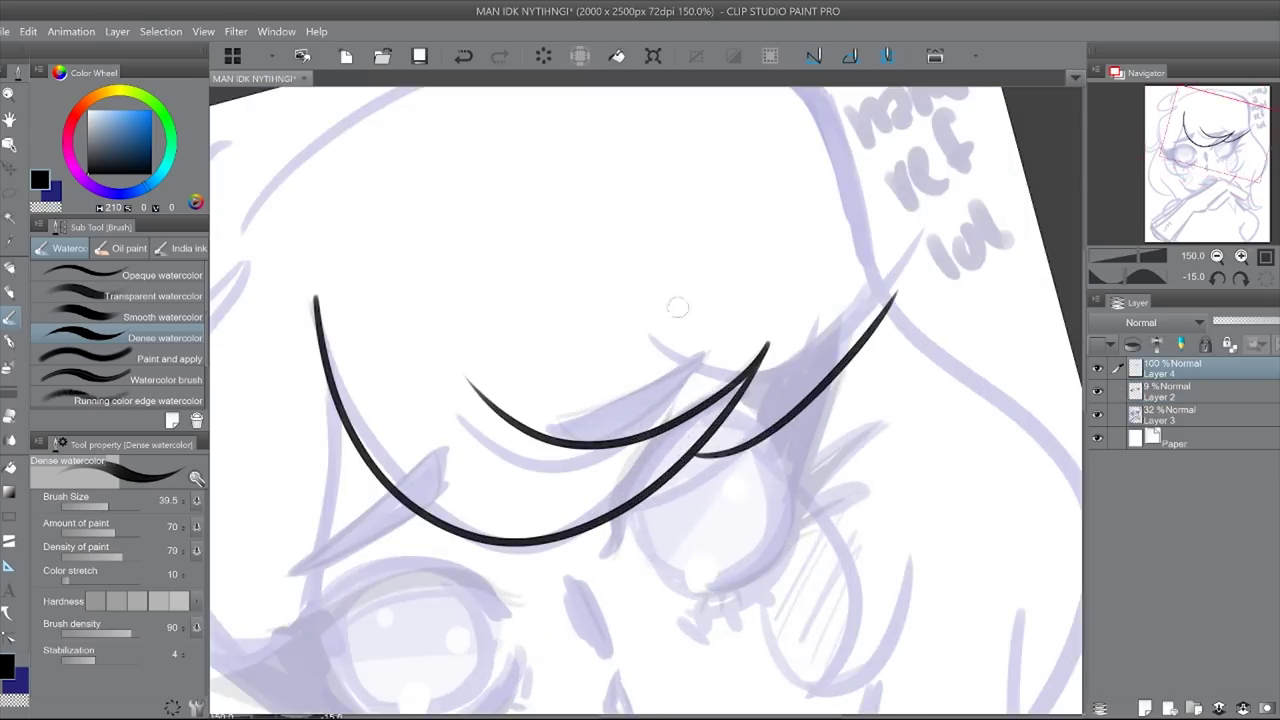
{"action": "key", "text": "asciicircum"}
{"action": "left_click_drag", "start_coordinate": [678, 307], "coordinate": [709, 172]}
{"action": "left_click_drag", "start_coordinate": [770, 268], "coordinate": [742, 514]}
{"action": "mouse_move", "coordinate": [929, 343]}
{"action": "left_mouse_down"}
{"action": "mouse_move", "coordinate": [771, 543]}
{"action": "mouse_move", "coordinate": [995, 695]}
{"action": "left_mouse_up"}
{"action": "key", "text": "ctrl+z"}
Step: Draw the inner and outer edges of the left-hand face-framing lock, with its curl under the eye
{"action": "left_click_drag", "start_coordinate": [640, 320], "coordinate": [514, 557]}
{"action": "key", "text": "ctrl+z"}
{"action": "left_click_drag", "start_coordinate": [642, 305], "coordinate": [540, 612]}
{"action": "left_click_drag", "start_coordinate": [572, 155], "coordinate": [525, 615]}
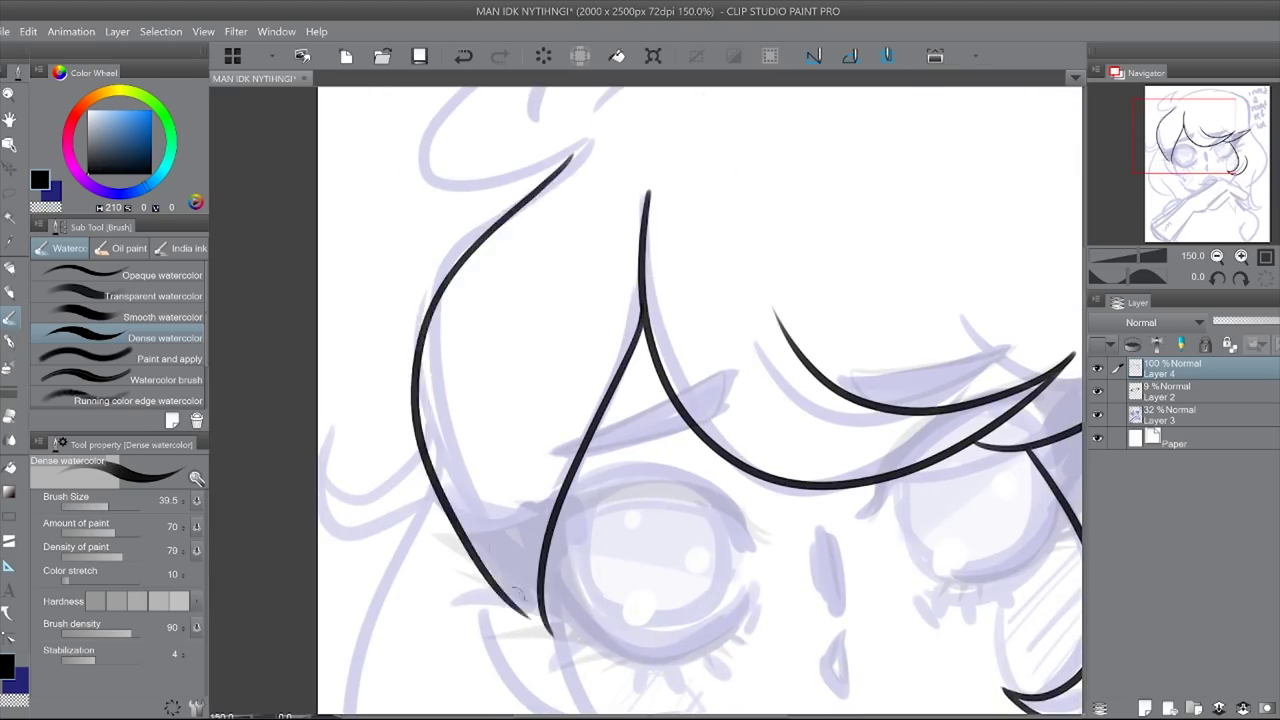
{"action": "mouse_move", "coordinate": [640, 520]}
{"action": "left_mouse_down"}
{"action": "mouse_move", "coordinate": [640, 363]}
{"action": "mouse_move", "coordinate": [600, 349]}
{"action": "left_mouse_up"}
{"action": "left_click_drag", "start_coordinate": [473, 420], "coordinate": [732, 400]}
{"action": "left_click_drag", "start_coordinate": [600, 349], "coordinate": [517, 249]}
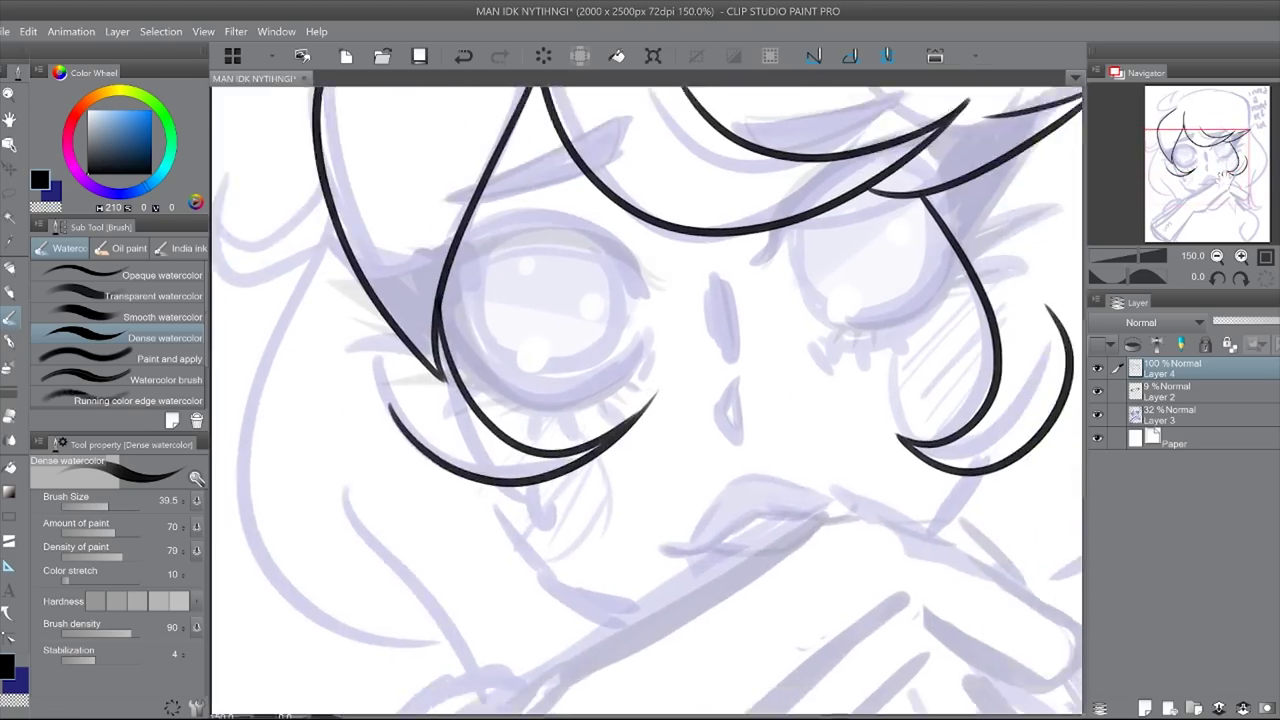
Step: Draw the outer outline of the left-hand hair, the small flick beside it, and the tuft on the crown
{"action": "key", "text": "ctrl+plus"}
{"action": "key", "text": "ctrl+plus"}
{"action": "key", "text": "ctrl+plus"}
{"action": "key", "text": "minus"}
{"action": "key", "text": "minus"}
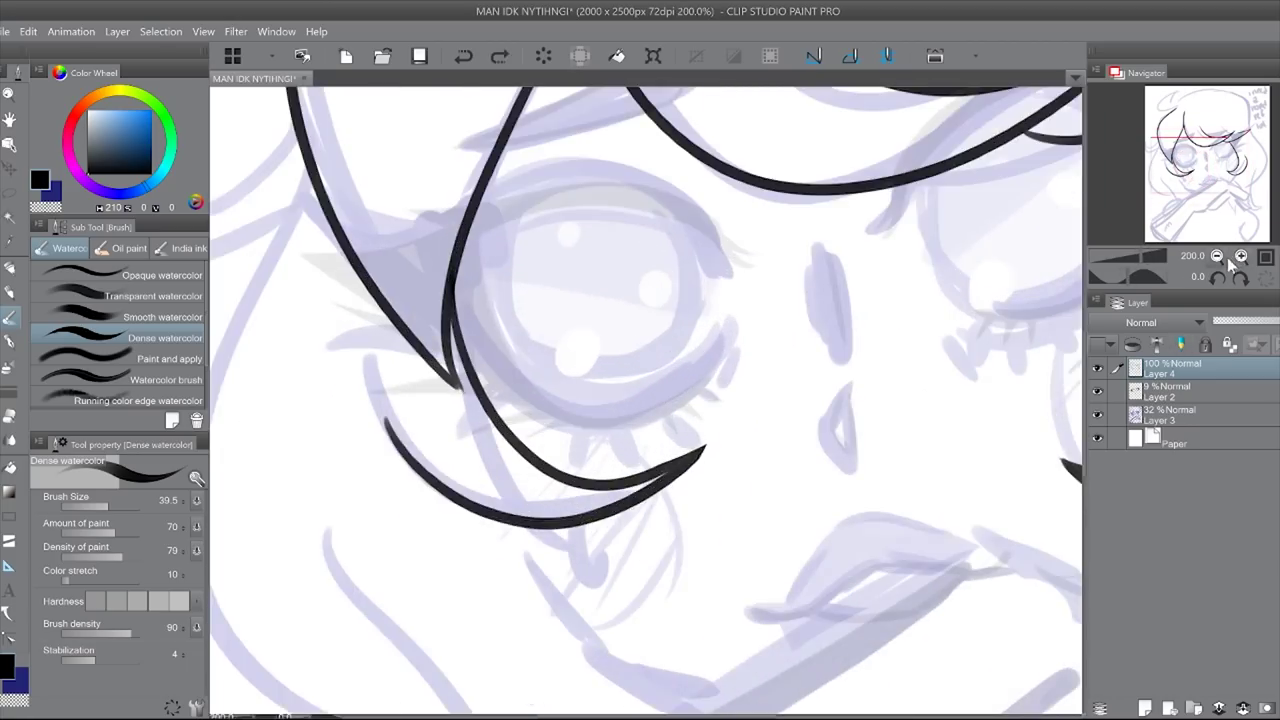
{"action": "left_click_drag", "start_coordinate": [790, 455], "coordinate": [701, 560]}
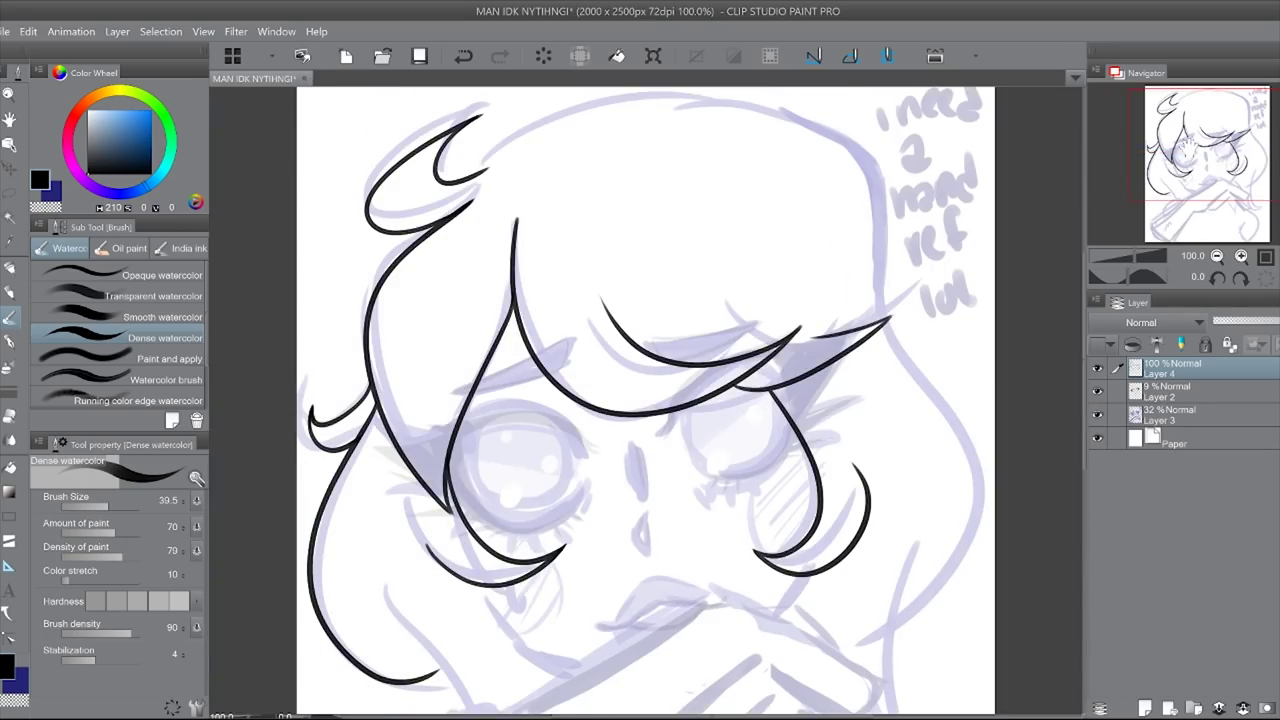
Step: On a new layer, draw the top of the hair as one curve from the tuft to past the bangs' outer tip
{"action": "key", "text": "ctrl+shift+n"}
{"action": "left_click_drag", "start_coordinate": [466, 180], "coordinate": [871, 350]}
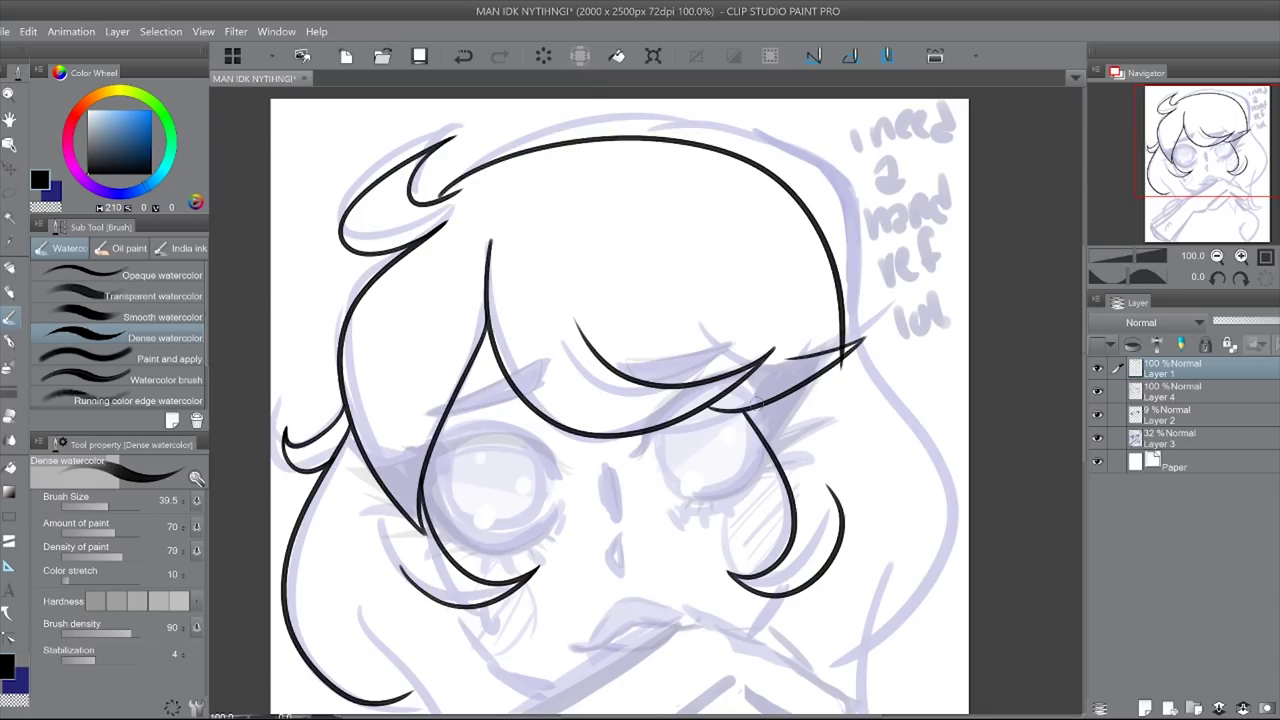
{"action": "key", "text": "ctrl+z"}
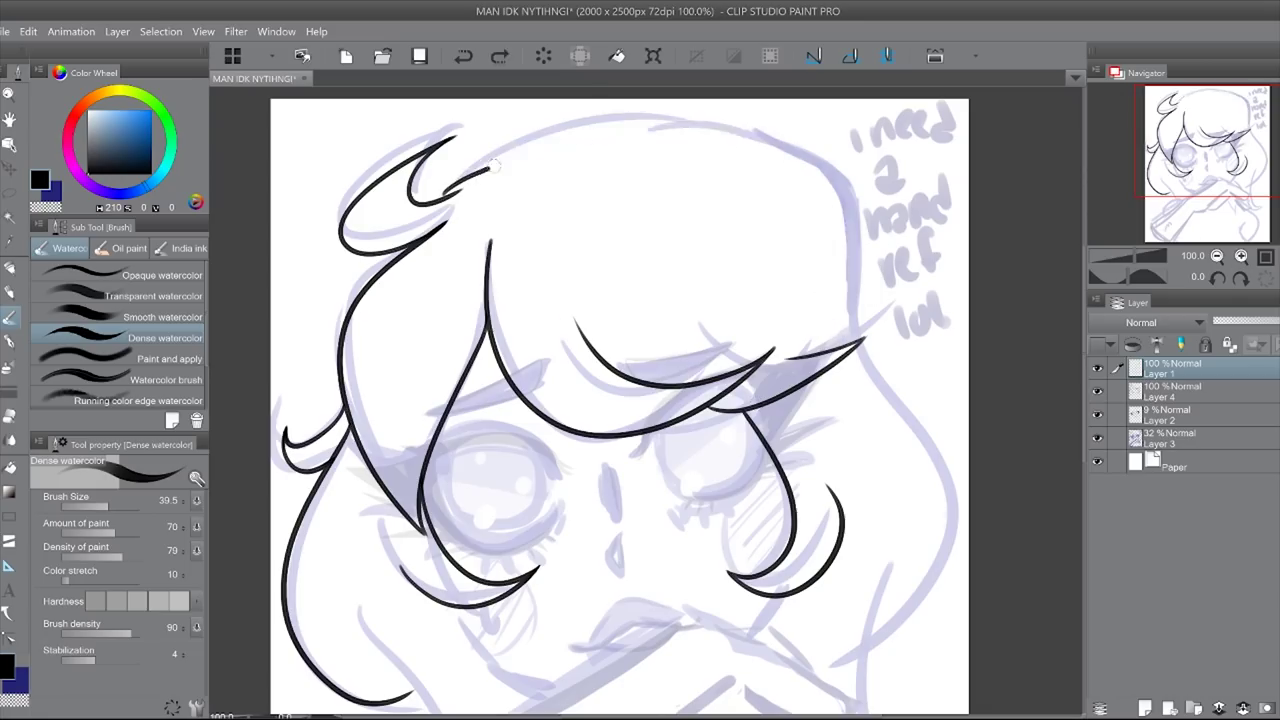
{"action": "key", "text": "ctrl+y"}
{"action": "key", "text": "k"}
{"action": "key", "text": "ctrl+minus"}
{"action": "key", "text": "ctrl+plus"}
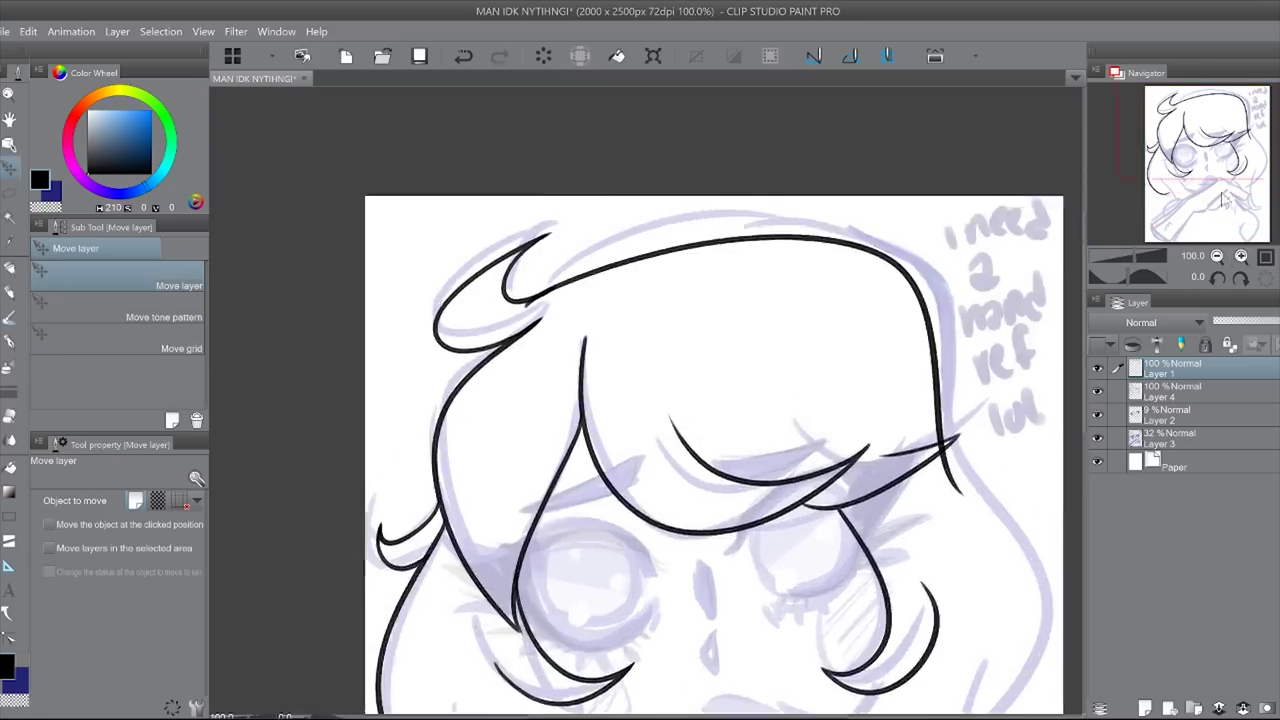
Step: Merge the crown line into the hair line art and save the drawing
{"action": "left_click_drag", "start_coordinate": [1222, 200], "coordinate": [1233, 132]}
{"action": "key", "text": "ctrl+minus"}
{"action": "key", "text": "ctrl+minus"}
{"action": "key", "text": "ctrl+e"}
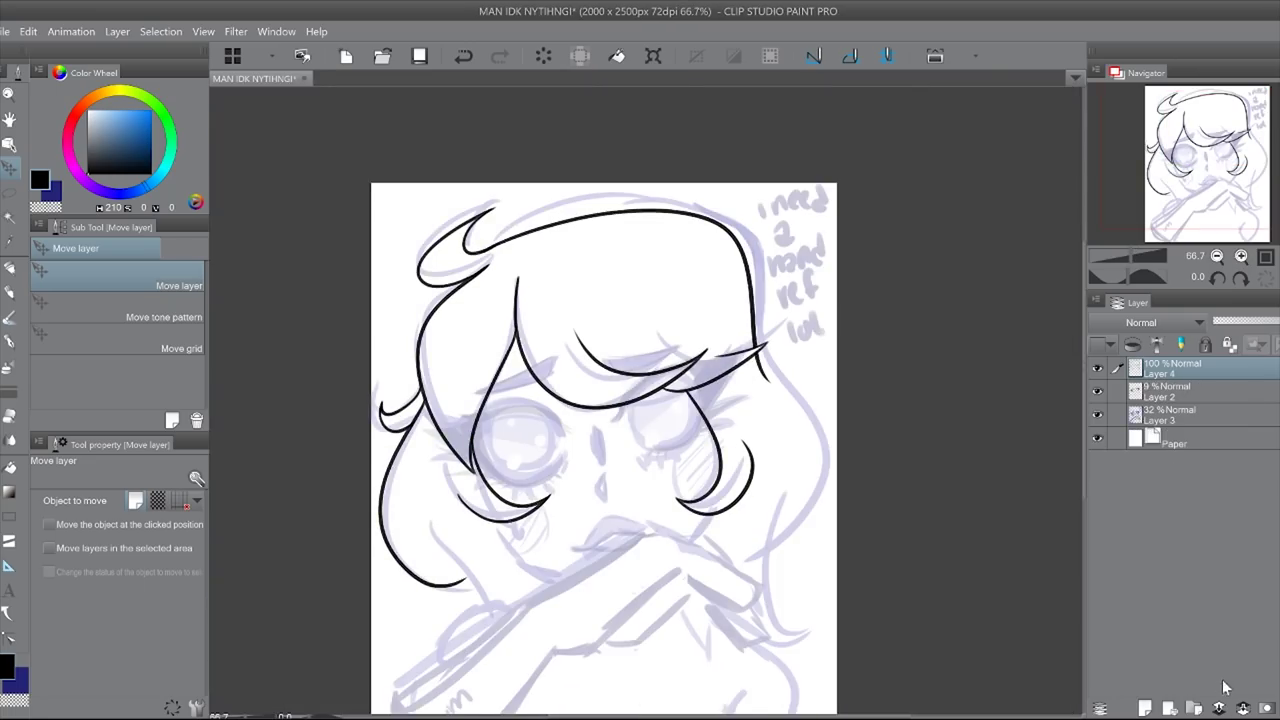
{"action": "key", "text": "ctrl+s"}
Step: On a new layer, draw the right-hand outer hair outline with its inward curl and the strand hanging below it
{"action": "scroll", "coordinate": [606, 420], "scroll_direction": "down", "scroll_amount": 1}
{"action": "key", "text": "ctrl+plus"}
{"action": "key", "text": "ctrl+plus"}
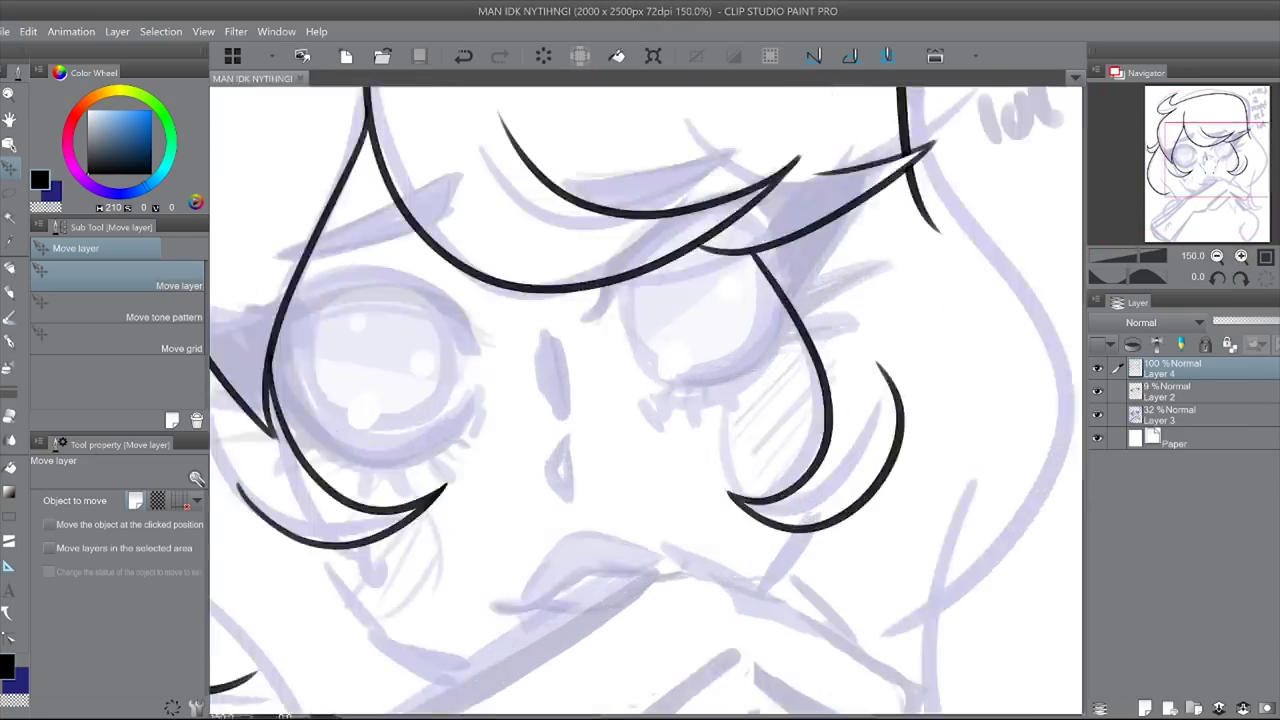
{"action": "key", "text": "b"}
{"action": "key", "text": "ctrl+shift+n"}
{"action": "left_click_drag", "start_coordinate": [698, 547], "coordinate": [760, 545]}
{"action": "scroll", "coordinate": [760, 545], "scroll_direction": "down", "scroll_amount": 3}
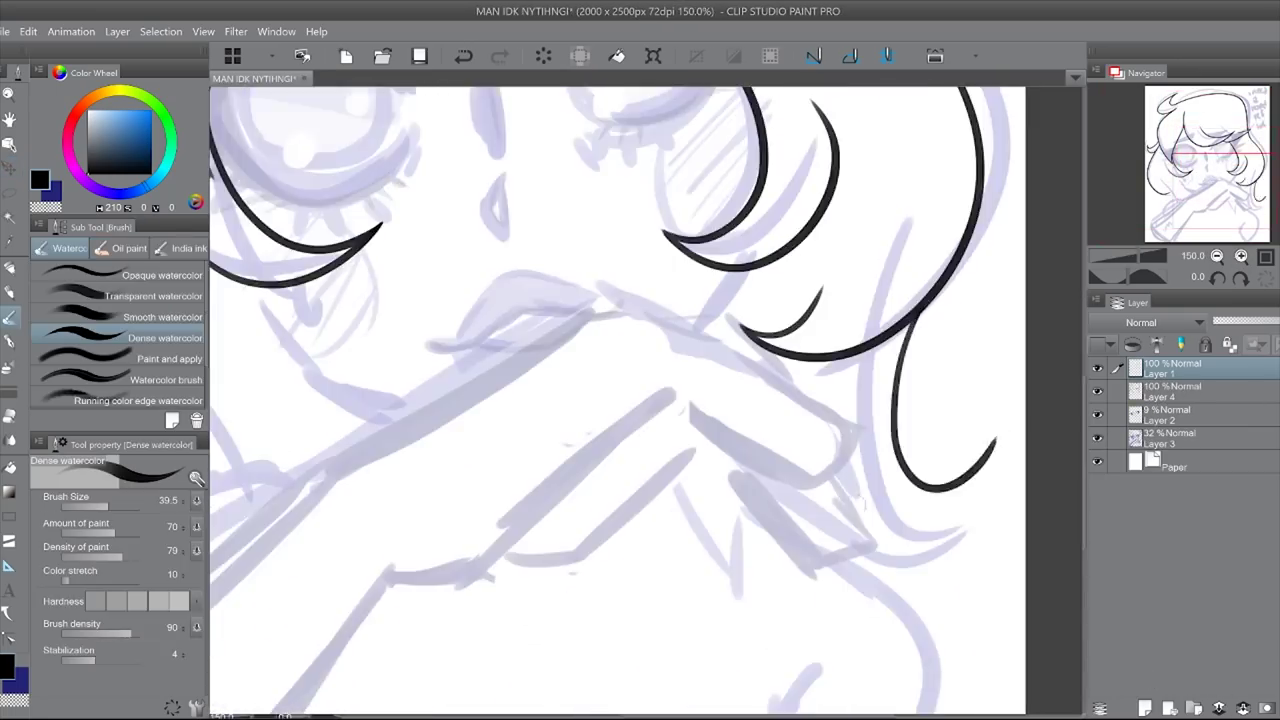
Step: Finish the right-hand lower lock with a curved underside that sweeps up toward the hand
{"action": "left_click_drag", "start_coordinate": [990, 440], "coordinate": [826, 536]}
{"action": "key", "text": "h"}
{"action": "key", "text": "ctrl+z"}
{"action": "key", "text": "h"}
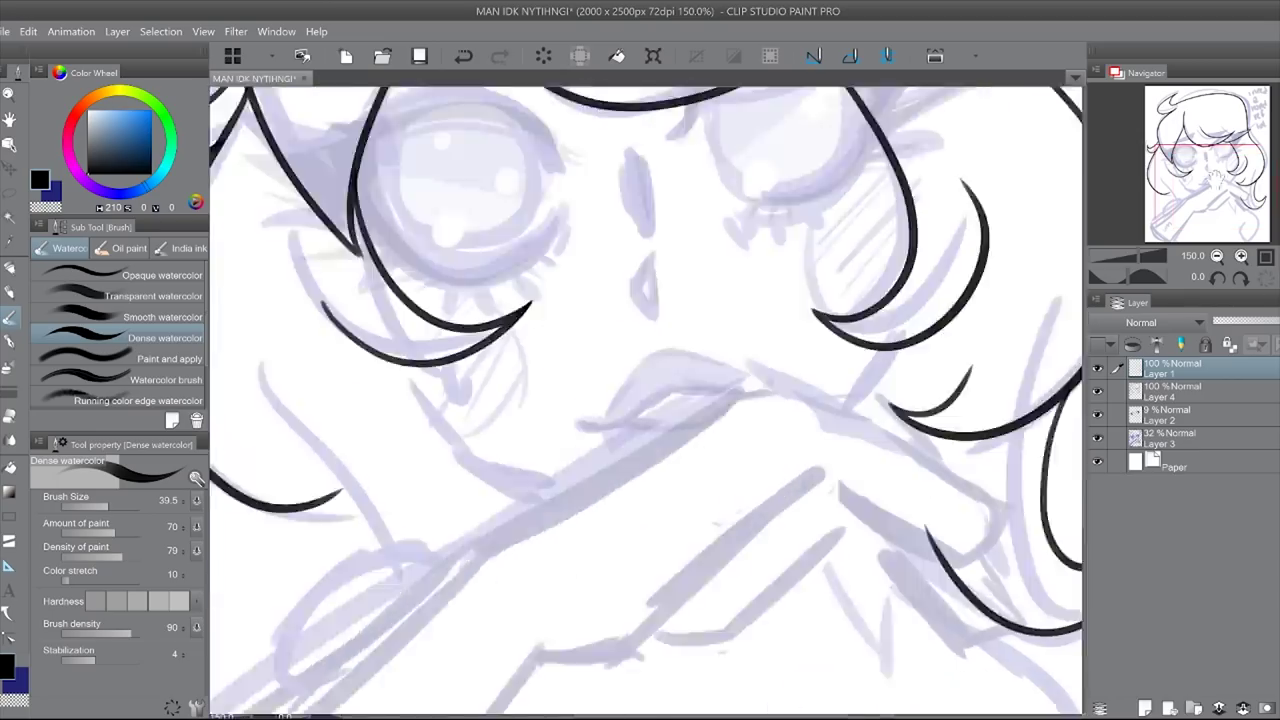
{"action": "key", "text": "h"}
{"action": "left_click_drag", "start_coordinate": [288, 450], "coordinate": [360, 568]}
{"action": "key", "text": "ctrl+z"}
{"action": "key", "text": "ctrl+z"}
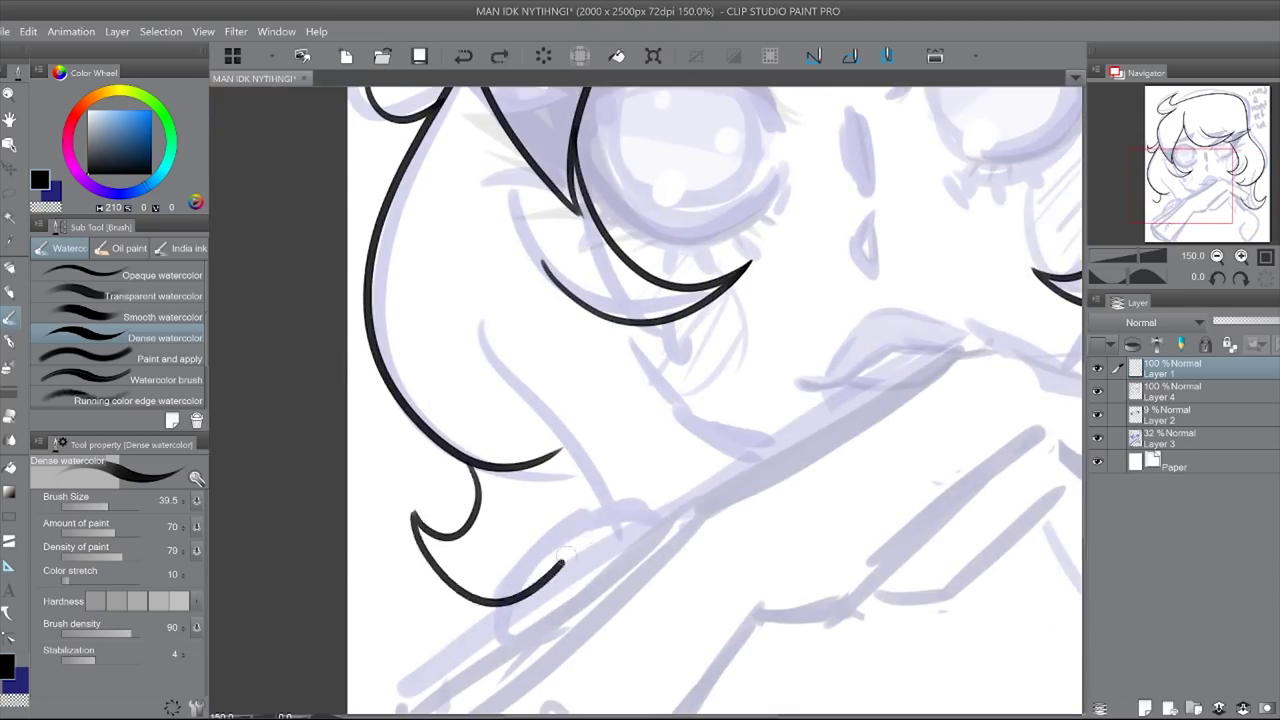
Step: Draw the left-hand lower curl beneath the outer hair and merge it into the hair line art
{"action": "left_click", "coordinate": [1110, 268]}
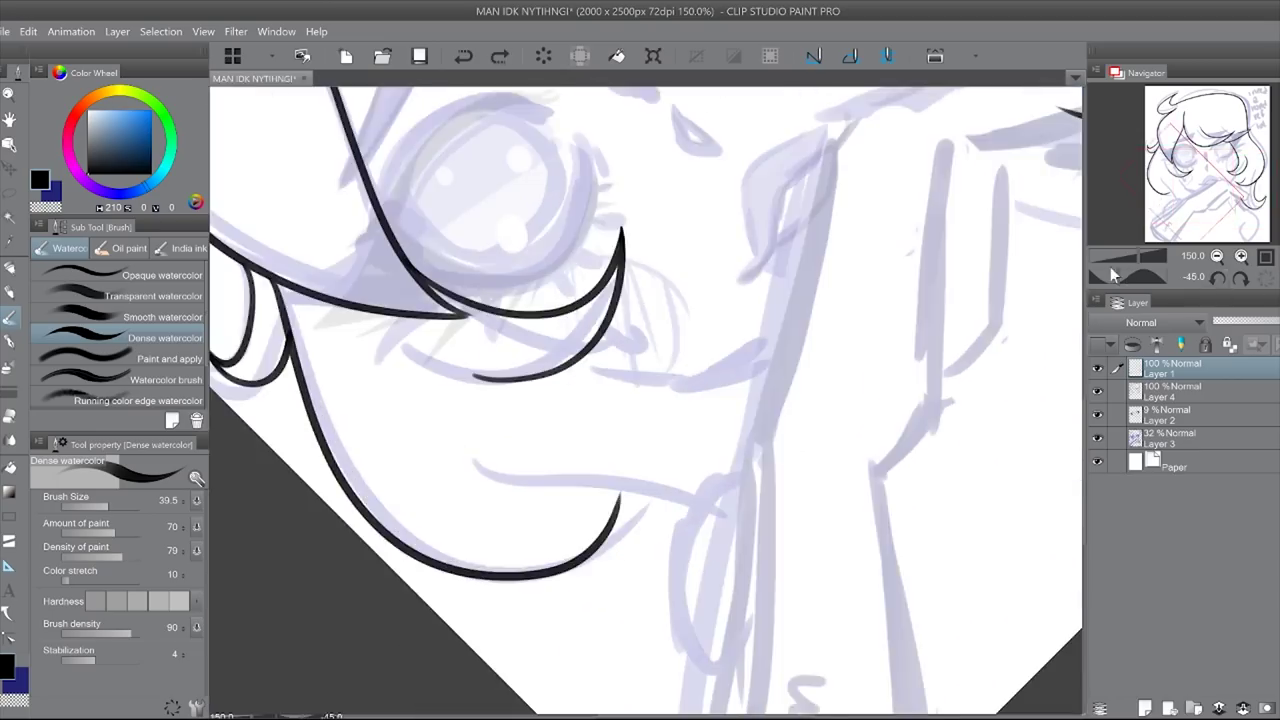
{"action": "left_click", "coordinate": [1240, 278]}
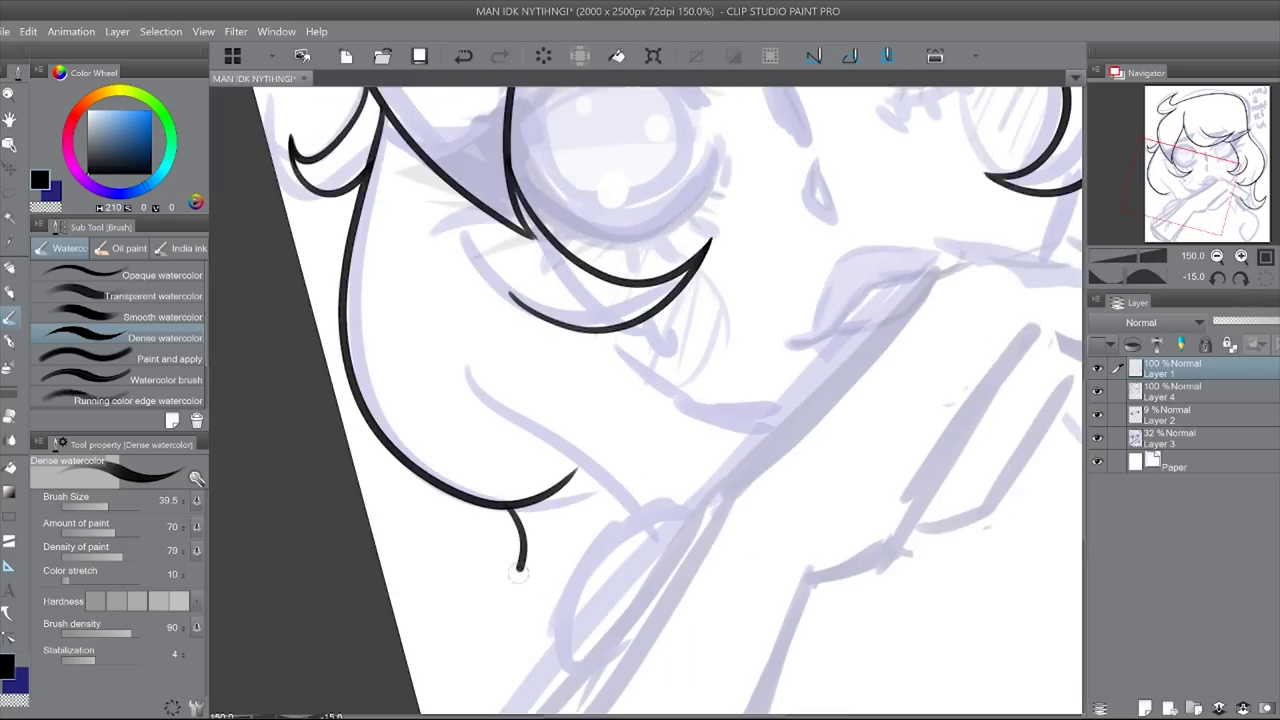
{"action": "left_click_drag", "start_coordinate": [518, 572], "coordinate": [540, 620]}
{"action": "key", "text": "ctrl+0"}
{"action": "key", "text": "ctrl+alt+0"}
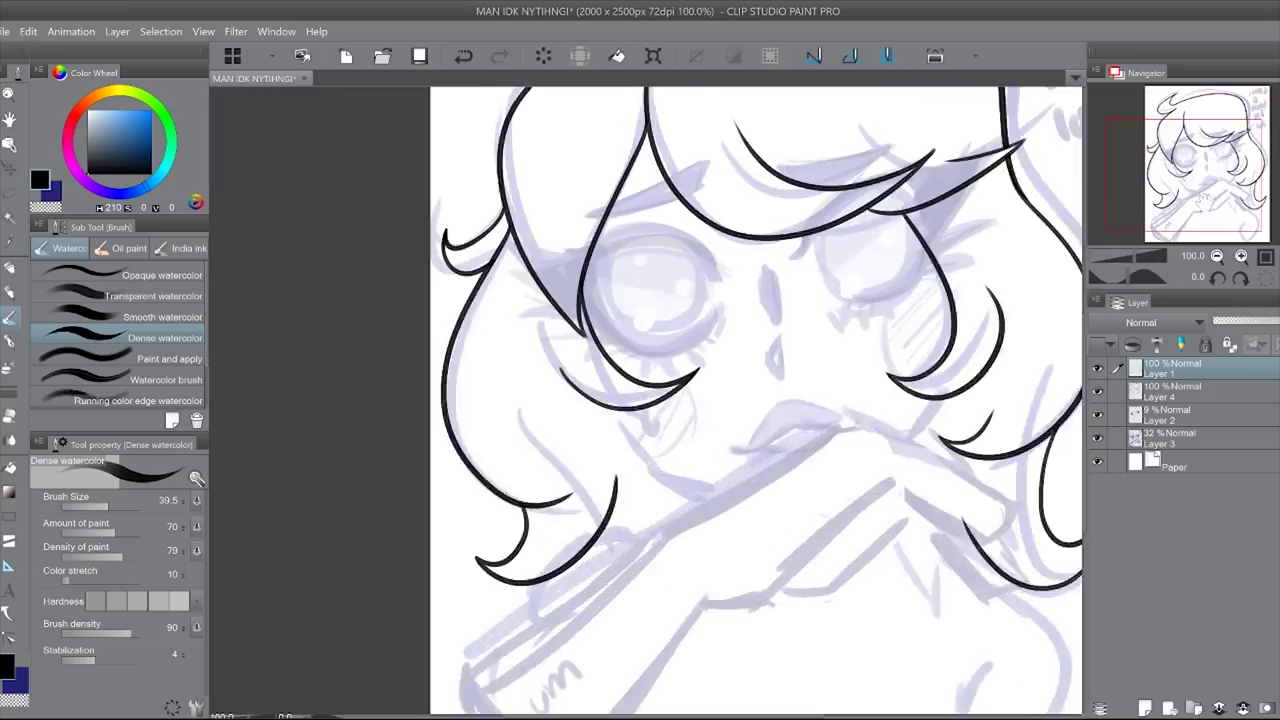
{"action": "key", "text": "ctrl+e"}
Step: Restore the facial line art layer to 100% opacity and briefly hide the sketch to check the drawing
{"action": "left_click", "coordinate": [1241, 256]}
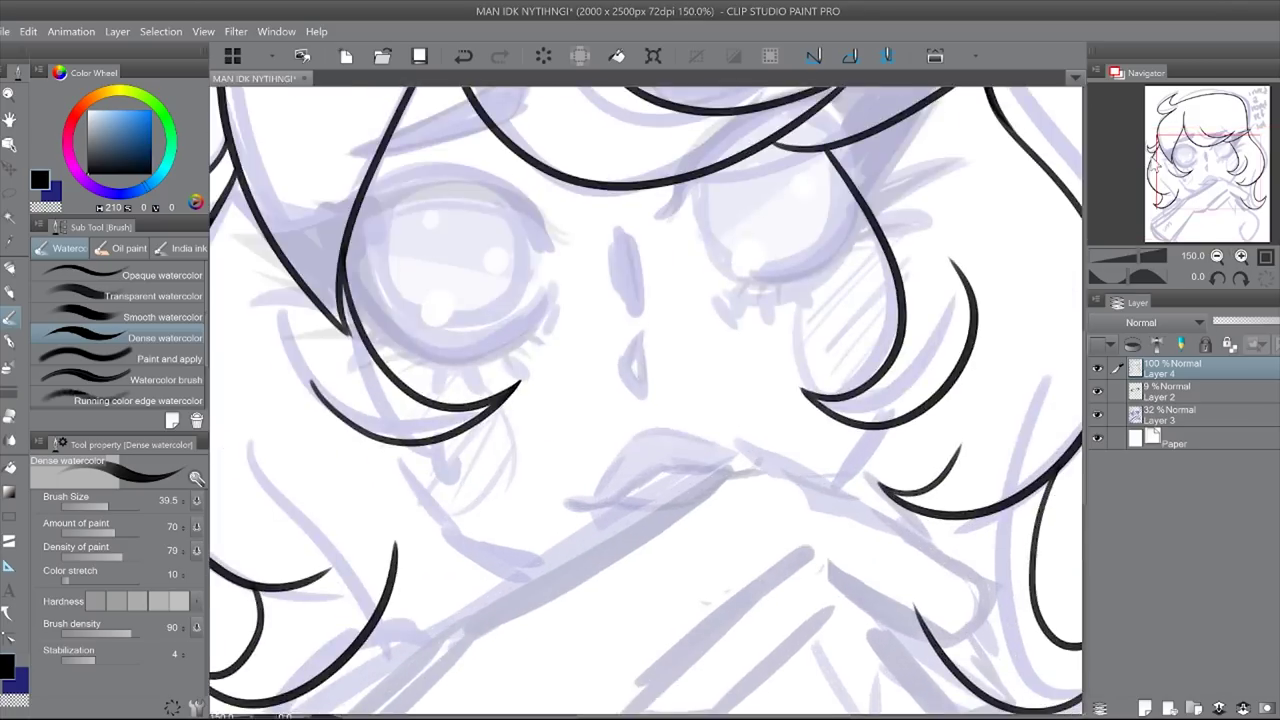
{"action": "key", "text": "ctrl+0"}
{"action": "left_click", "coordinate": [1097, 414]}
{"action": "left_click", "coordinate": [1097, 414]}
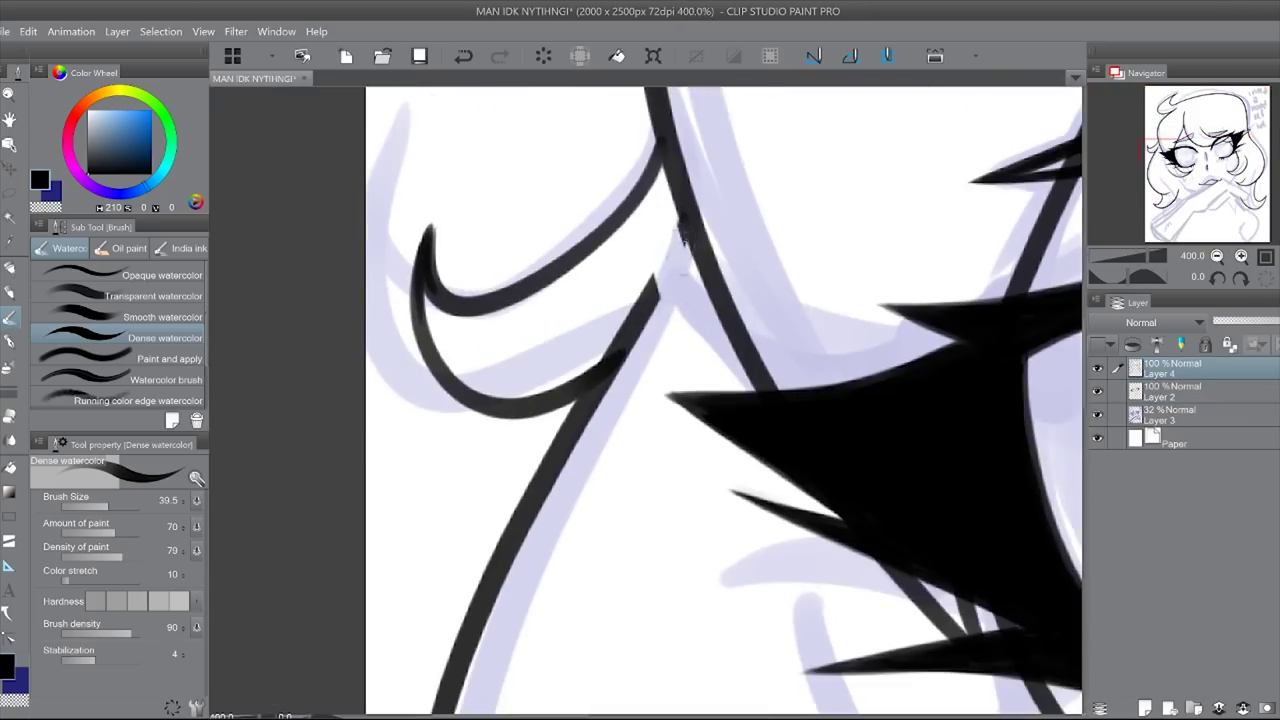
Step: Erase the left-hand hair line's overlap above the small flick so it meets the flick in a clean point
{"action": "key", "text": "asciicircum"}
{"action": "key", "text": "asciicircum"}
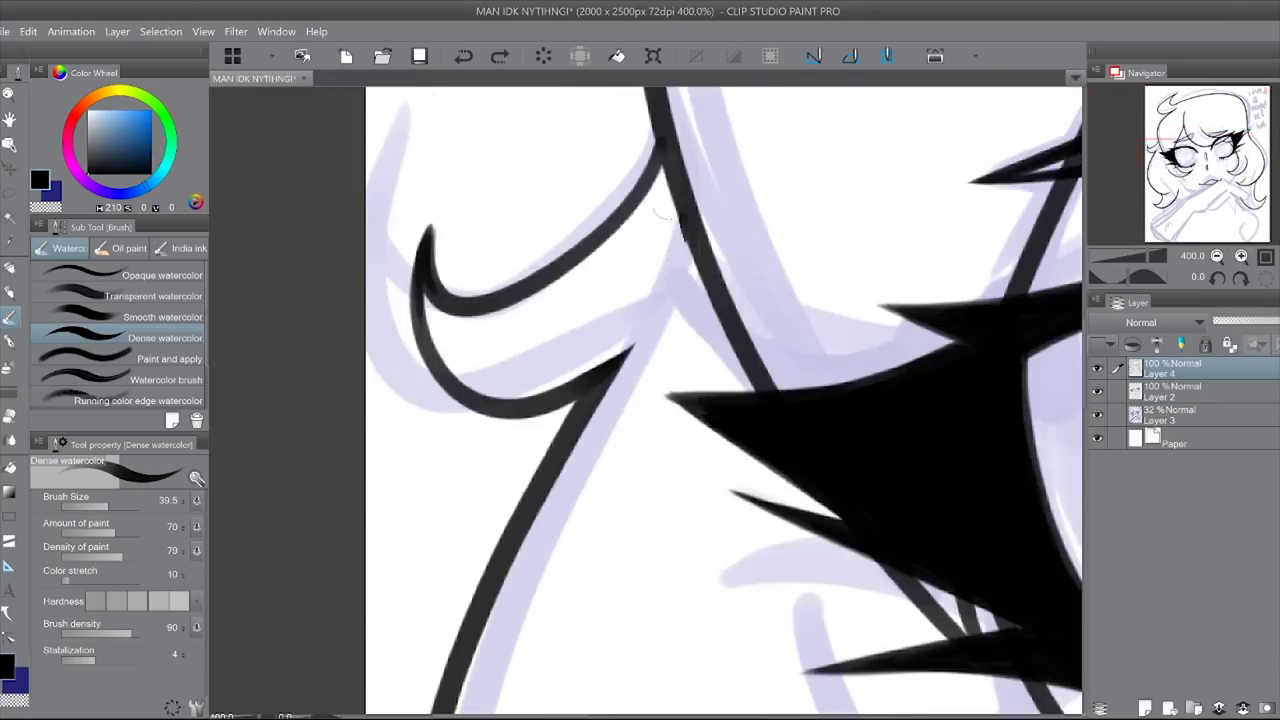
{"action": "scroll", "coordinate": [480, 213], "scroll_direction": "down", "scroll_amount": 5}
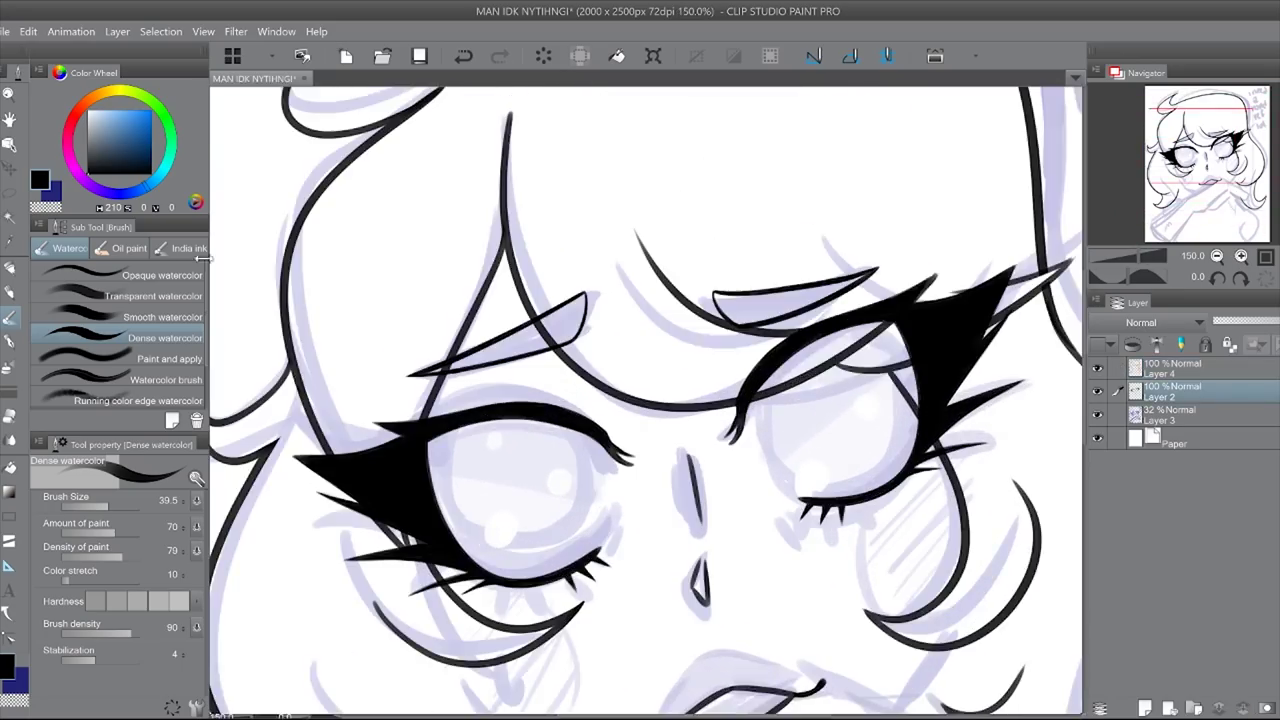
{"action": "key", "text": "k"}
{"action": "scroll", "coordinate": [997, 234], "scroll_direction": "up", "scroll_amount": 2}
{"action": "key", "text": "ctrl+z"}
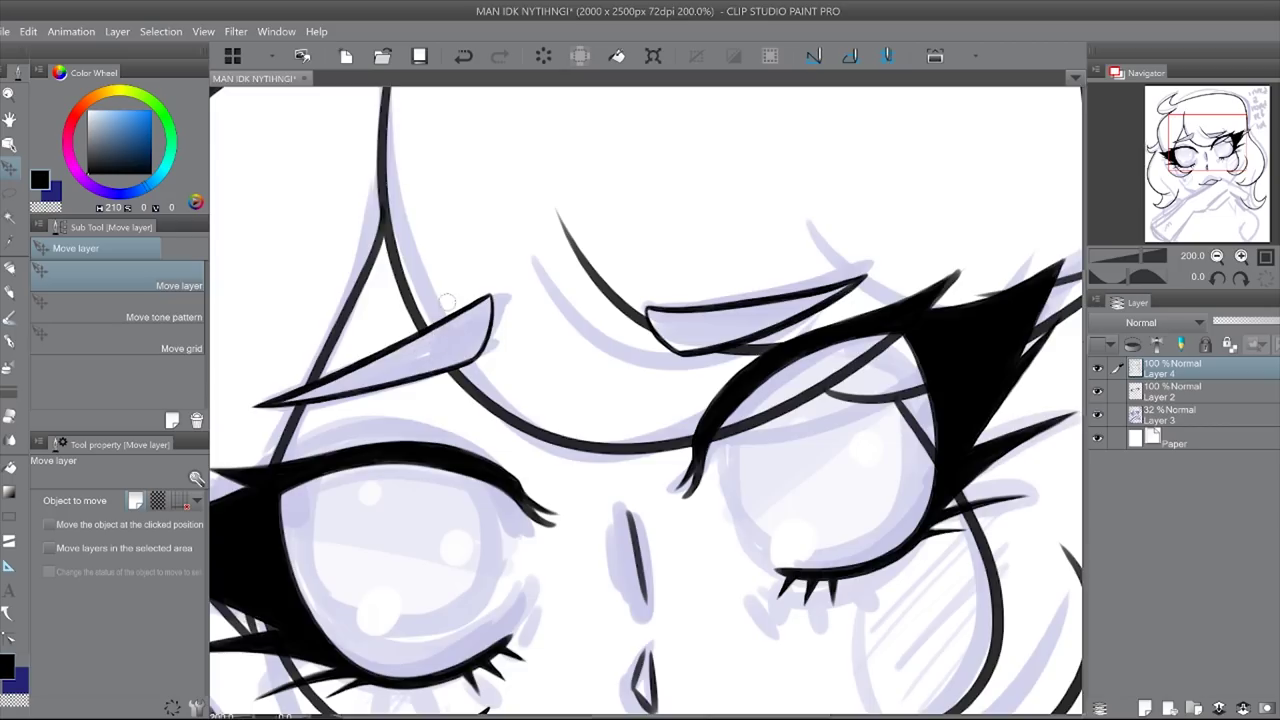
{"action": "key", "text": "ctrl+0"}
Step: On a new layer, draw the jawline from the left-hand cheek around the chin and up the right-hand side
{"action": "key", "text": "ctrl+shift+n"}
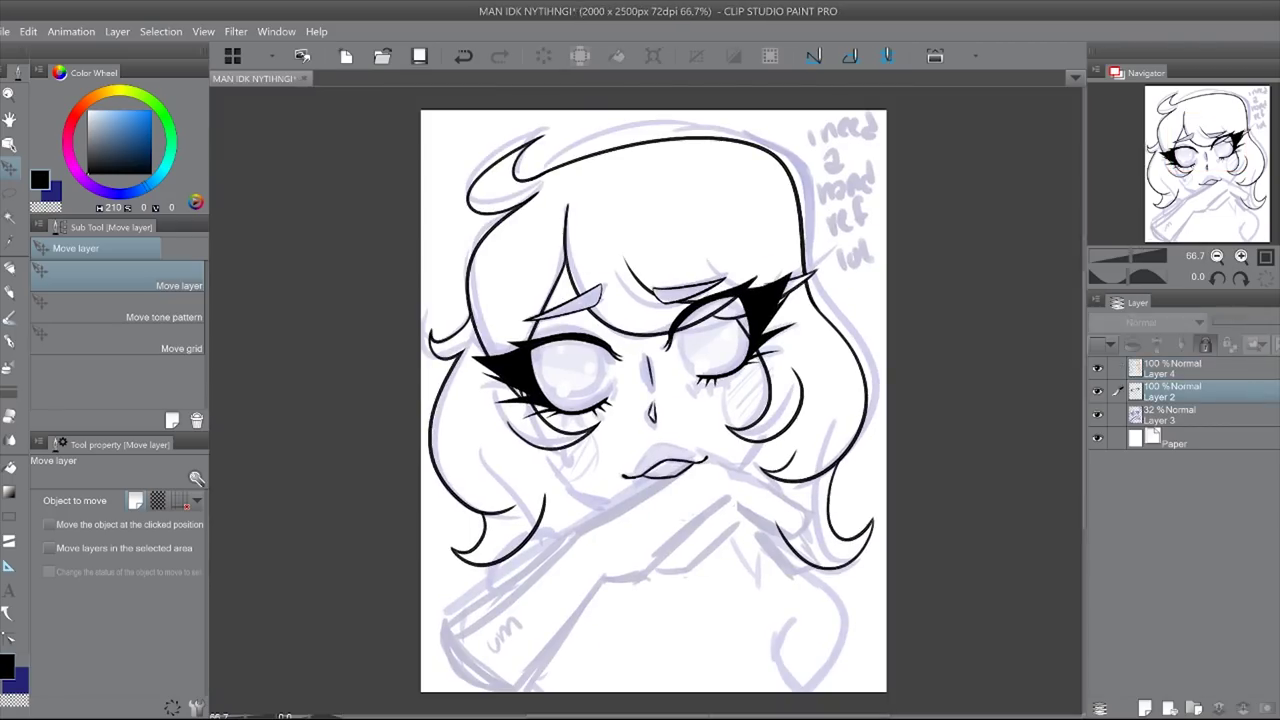
{"action": "scroll", "coordinate": [664, 474], "scroll_direction": "up", "scroll_amount": 4}
{"action": "key", "text": "b"}
{"action": "left_click_drag", "start_coordinate": [398, 415], "coordinate": [690, 560]}
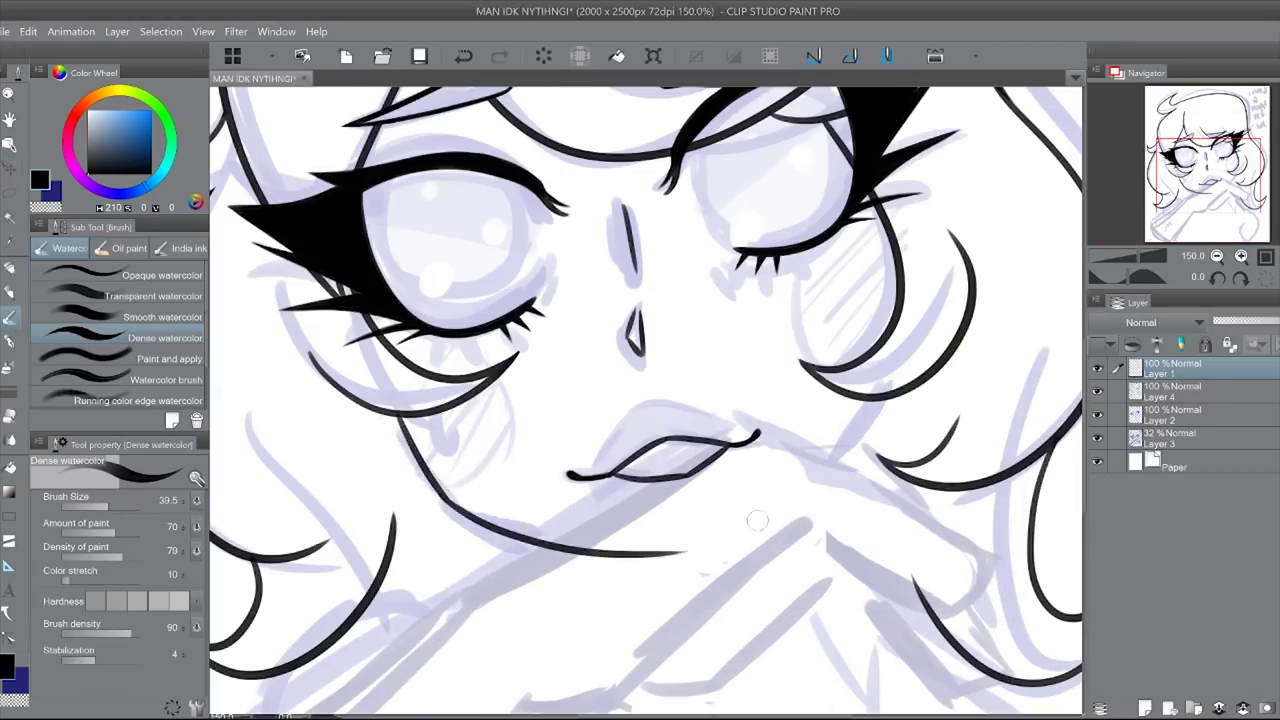
{"action": "scroll", "coordinate": [706, 565], "scroll_direction": "down", "scroll_amount": 4}
{"action": "scroll", "coordinate": [706, 565], "scroll_direction": "up", "scroll_amount": 4}
{"action": "key", "text": "ctrl+z"}
{"action": "left_click_drag", "start_coordinate": [400, 416], "coordinate": [706, 566]}
{"action": "left_click_drag", "start_coordinate": [718, 560], "coordinate": [878, 382]}
Step: Mirror the canvas back and forth and hide the sketch layer to check the jaw's shape
{"action": "key", "text": "h"}
{"action": "key", "text": "h"}
{"action": "key", "text": "h"}
{"action": "key", "text": "h"}
{"action": "key", "text": "h"}
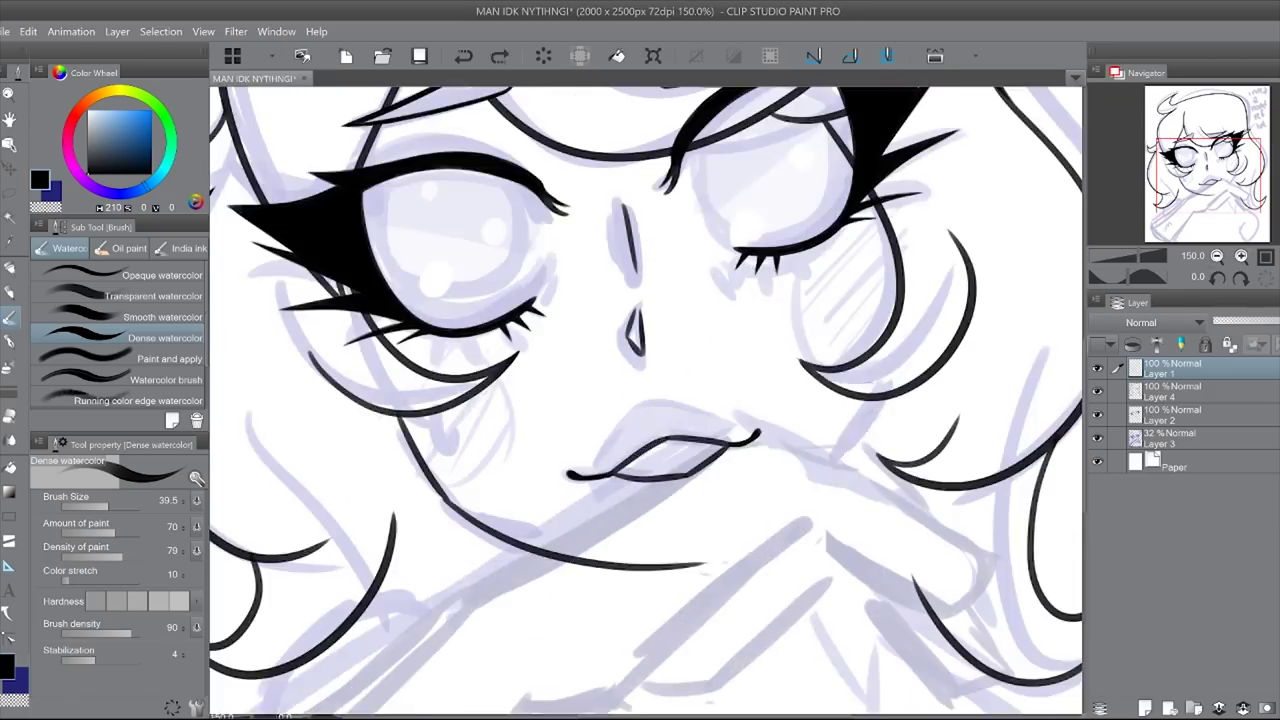
{"action": "scroll", "coordinate": [640, 450], "scroll_direction": "down", "scroll_amount": 4}
{"action": "key", "text": "h"}
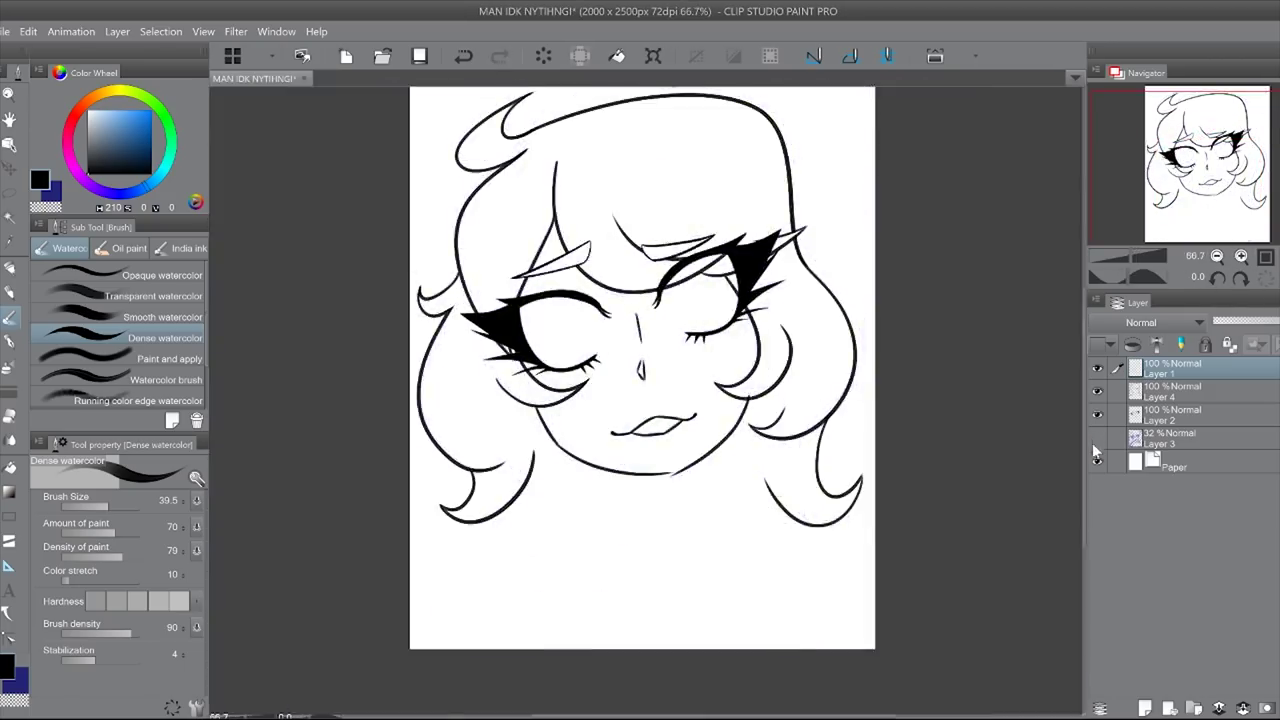
Step: Redraw the right-hand side of the jaw from the chin up to the hair
{"action": "scroll", "coordinate": [484, 456], "scroll_direction": "up", "scroll_amount": 7}
{"action": "key", "text": "ctrl+z"}
{"action": "mouse_move", "coordinate": [488, 468]}
{"action": "left_mouse_down"}
{"action": "mouse_move", "coordinate": [870, 290]}
{"action": "mouse_move", "coordinate": [720, 272]}
{"action": "mouse_move", "coordinate": [800, 296]}
{"action": "left_mouse_up"}
{"action": "scroll", "coordinate": [800, 296], "scroll_direction": "down", "scroll_amount": 4}
{"action": "scroll", "coordinate": [790, 300], "scroll_direction": "up", "scroll_amount": 4}
Step: Outline the arched upper lip, fill it solid black, and smooth its rounded top edge
{"action": "left_click_drag", "start_coordinate": [1160, 277], "coordinate": [1110, 277]}
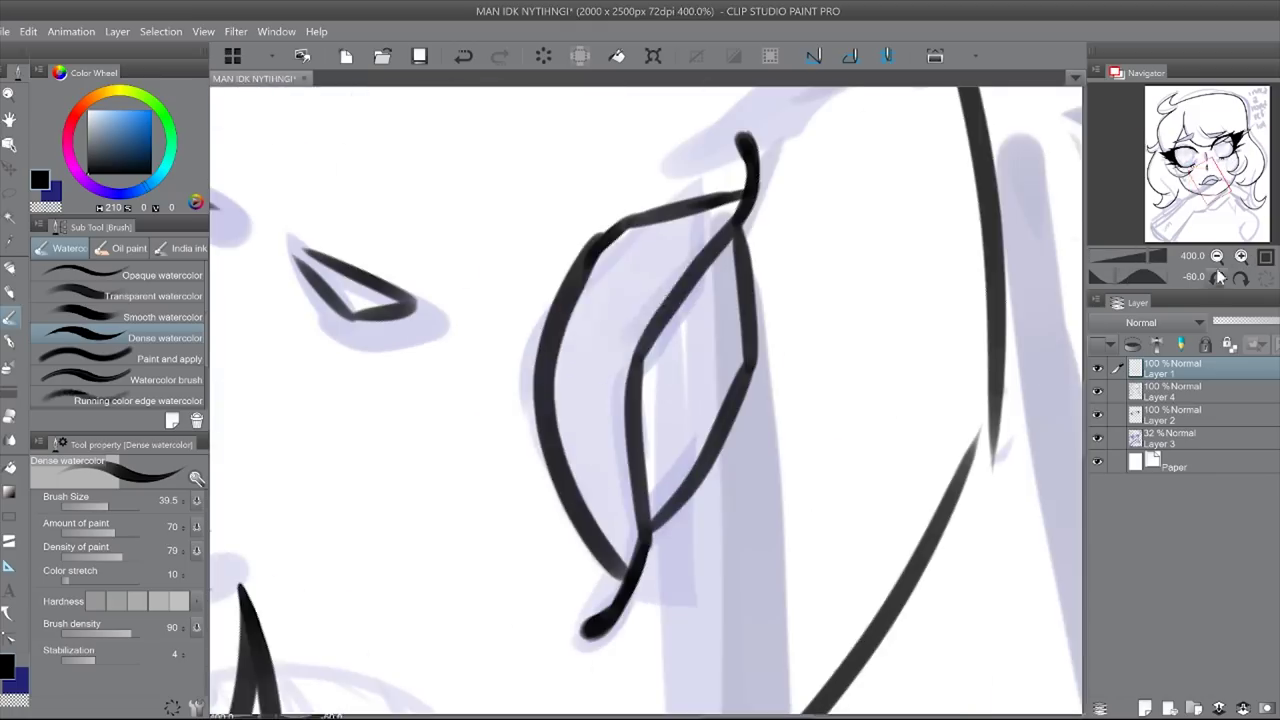
{"action": "mouse_move", "coordinate": [690, 250]}
{"action": "left_mouse_down"}
{"action": "mouse_move", "coordinate": [600, 495]}
{"action": "mouse_move", "coordinate": [721, 202]}
{"action": "mouse_move", "coordinate": [590, 480]}
{"action": "left_mouse_up"}
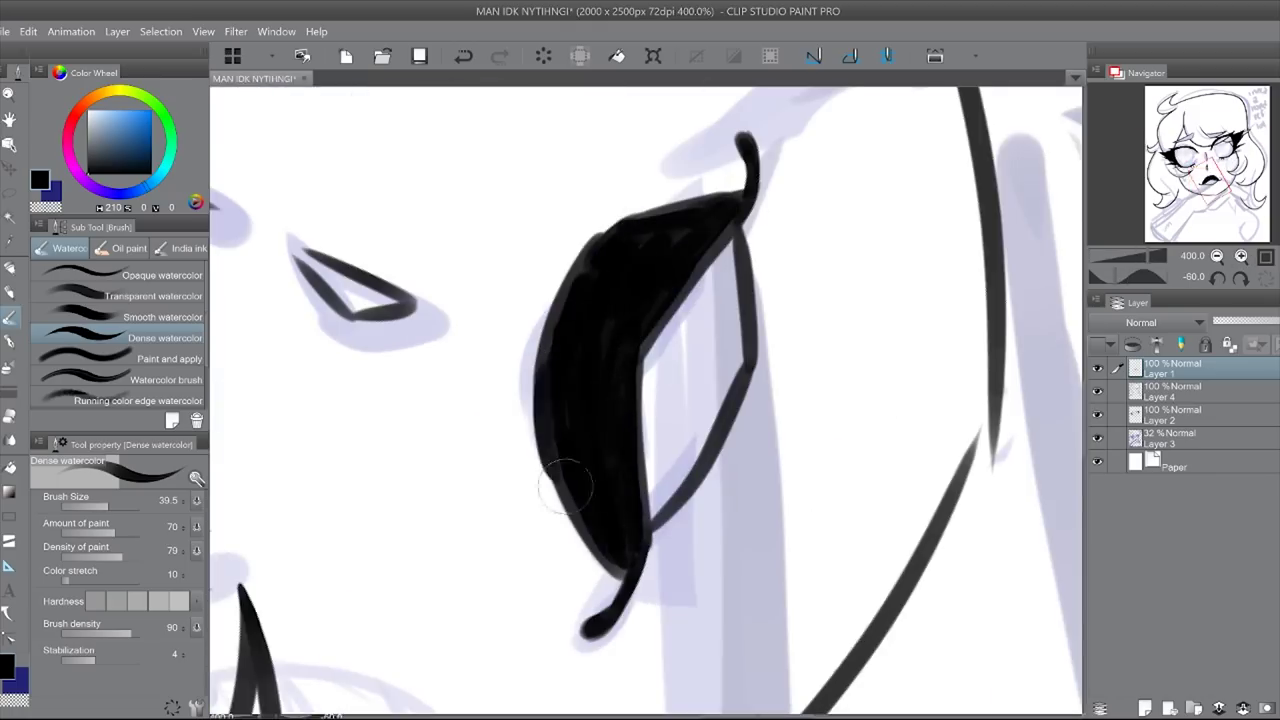
{"action": "key", "text": "ctrl+z"}
{"action": "mouse_move", "coordinate": [590, 400]}
{"action": "left_mouse_down"}
{"action": "mouse_move", "coordinate": [537, 268]}
{"action": "mouse_move", "coordinate": [586, 243]}
{"action": "mouse_move", "coordinate": [612, 260]}
{"action": "left_mouse_up"}
{"action": "key", "text": "ctrl+at"}
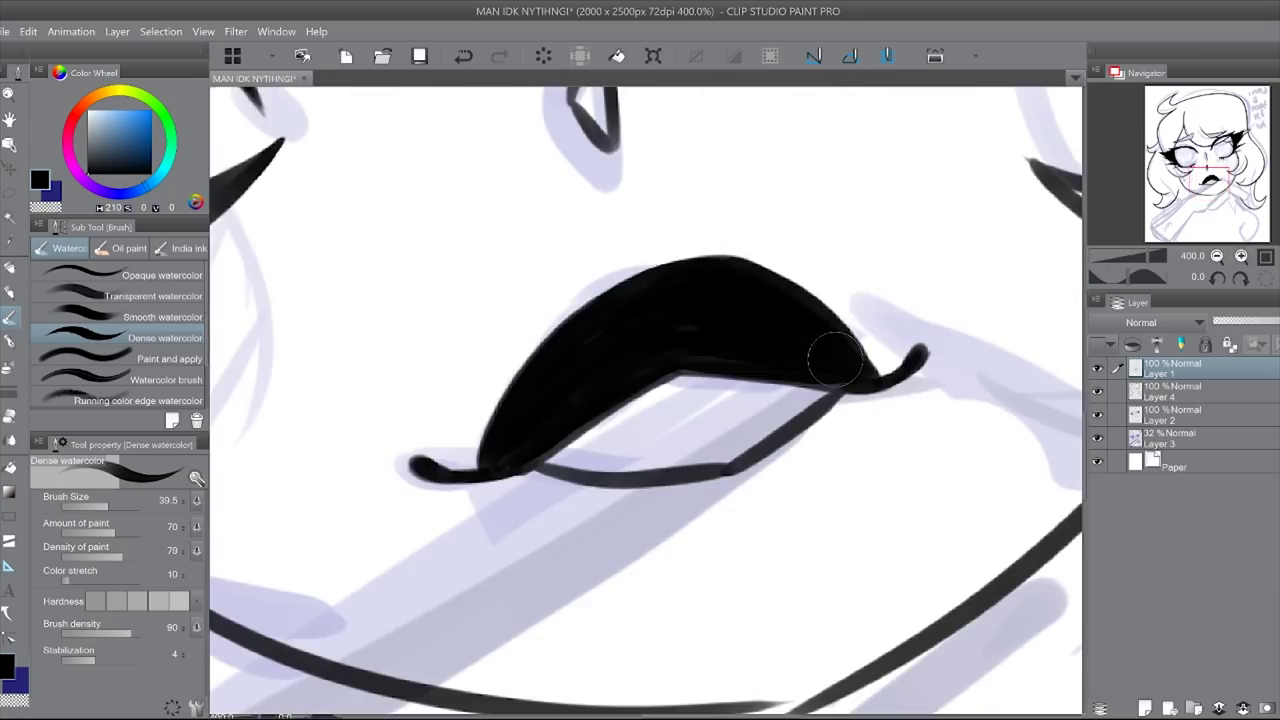
{"action": "left_click_drag", "start_coordinate": [650, 258], "coordinate": [857, 271]}
Step: Draw the rounded lower lip outline beneath the mouth, joining both ends of the upper lip
{"action": "key", "text": "ctrl+0"}
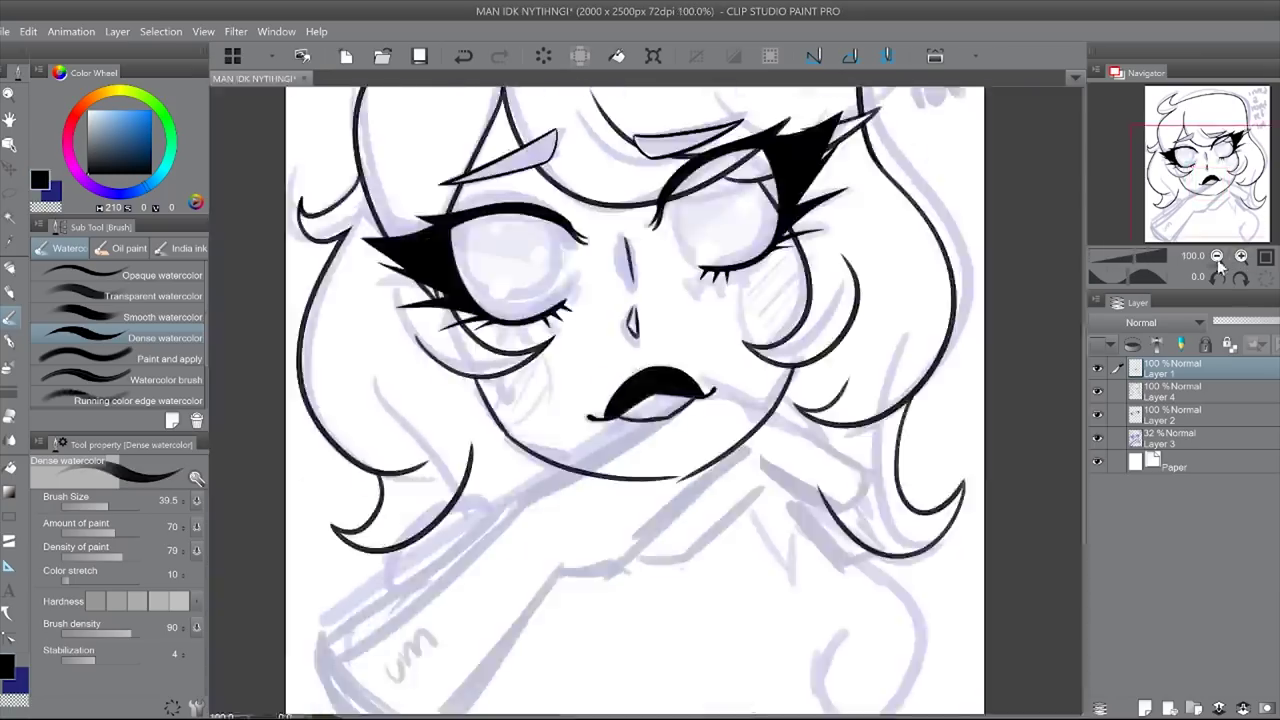
{"action": "key", "text": "ctrl+z"}
{"action": "left_click_drag", "start_coordinate": [540, 510], "coordinate": [757, 566]}
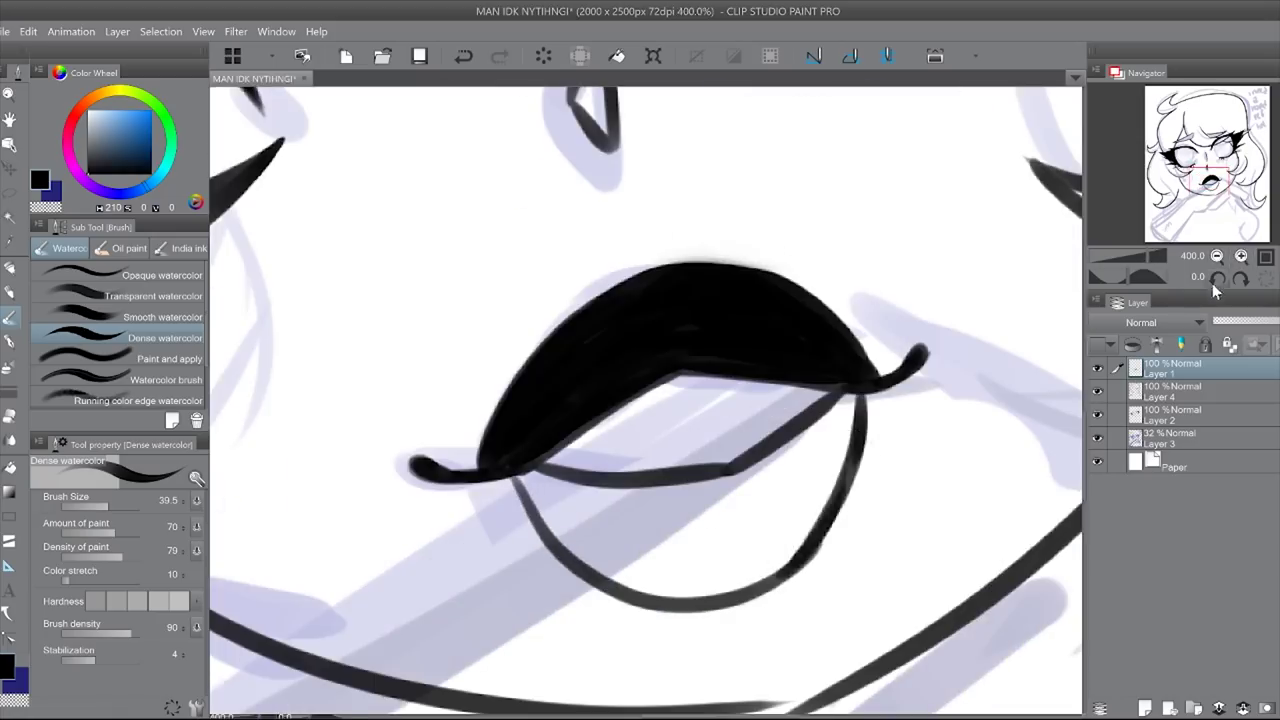
Step: Fill the lower lip solid black within its outline and even out its rounded edge
{"action": "key", "text": "minus"}
{"action": "key", "text": "minus"}
{"action": "key", "text": "minus"}
{"action": "key", "text": "minus"}
{"action": "mouse_move", "coordinate": [850, 390]}
{"action": "left_mouse_down"}
{"action": "mouse_move", "coordinate": [762, 345]}
{"action": "mouse_move", "coordinate": [786, 306]}
{"action": "left_mouse_up"}
{"action": "key", "text": "minus"}
{"action": "key", "text": "minus"}
{"action": "mouse_move", "coordinate": [757, 371]}
{"action": "left_mouse_down"}
{"action": "mouse_move", "coordinate": [723, 518]}
{"action": "mouse_move", "coordinate": [765, 326]}
{"action": "mouse_move", "coordinate": [735, 490]}
{"action": "mouse_move", "coordinate": [681, 225]}
{"action": "mouse_move", "coordinate": [633, 190]}
{"action": "mouse_move", "coordinate": [810, 255]}
{"action": "mouse_move", "coordinate": [840, 420]}
{"action": "left_mouse_up"}
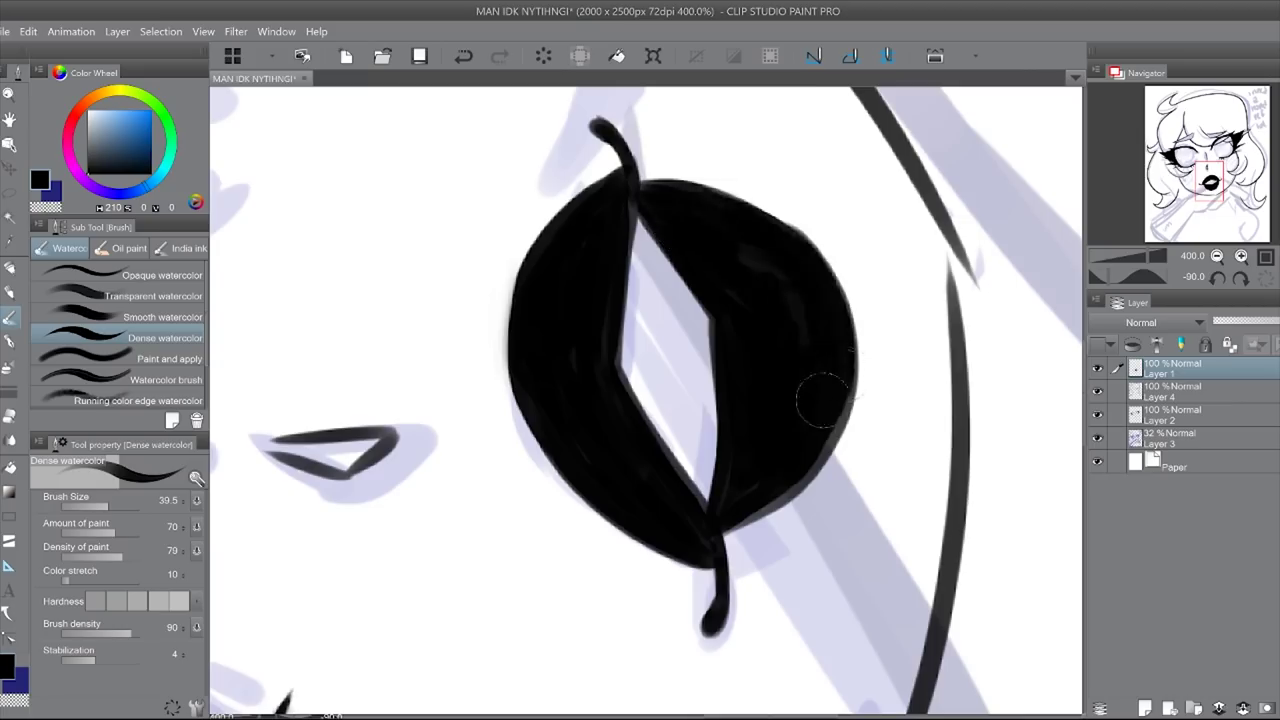
{"action": "key", "text": "minus"}
{"action": "key", "text": "minus"}
{"action": "key", "text": "minus"}
{"action": "left_click_drag", "start_coordinate": [795, 260], "coordinate": [795, 380]}
{"action": "key", "text": "equal"}
{"action": "key", "text": "ctrl+0"}
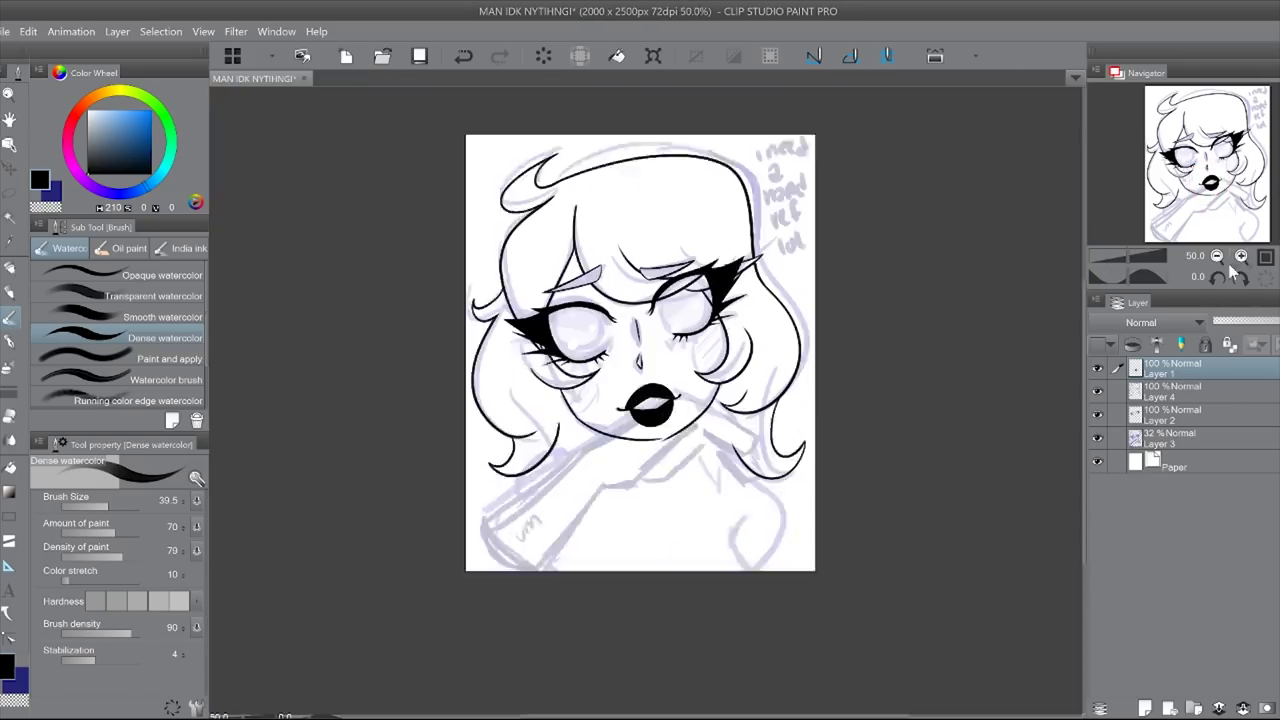
Step: Merge the lips into the layer below and outline the left-hand eye's large oval iris on a new layer
{"action": "key", "text": "ctrl+e"}
{"action": "scroll", "coordinate": [644, 391], "scroll_direction": "up", "scroll_amount": 5}
{"action": "scroll", "coordinate": [644, 391], "scroll_direction": "down", "scroll_amount": 4}
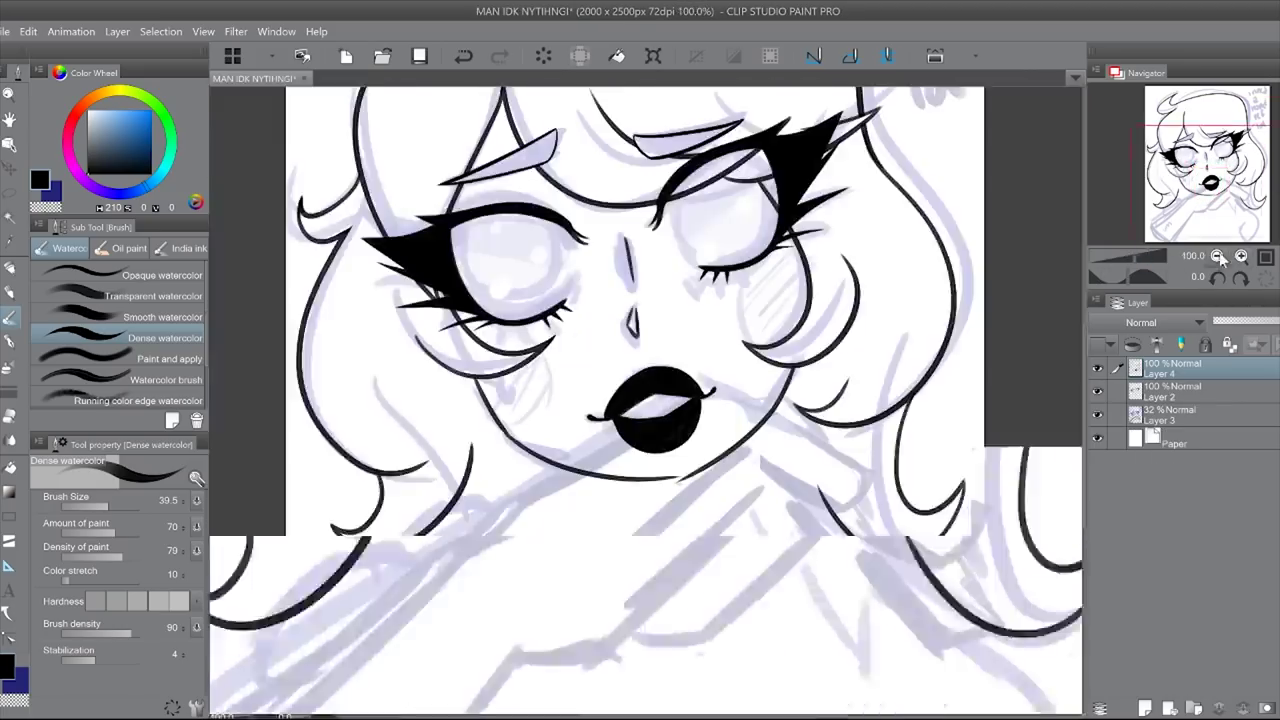
{"action": "scroll", "coordinate": [644, 391], "scroll_direction": "up", "scroll_amount": 4}
{"action": "key", "text": "ctrl+v"}
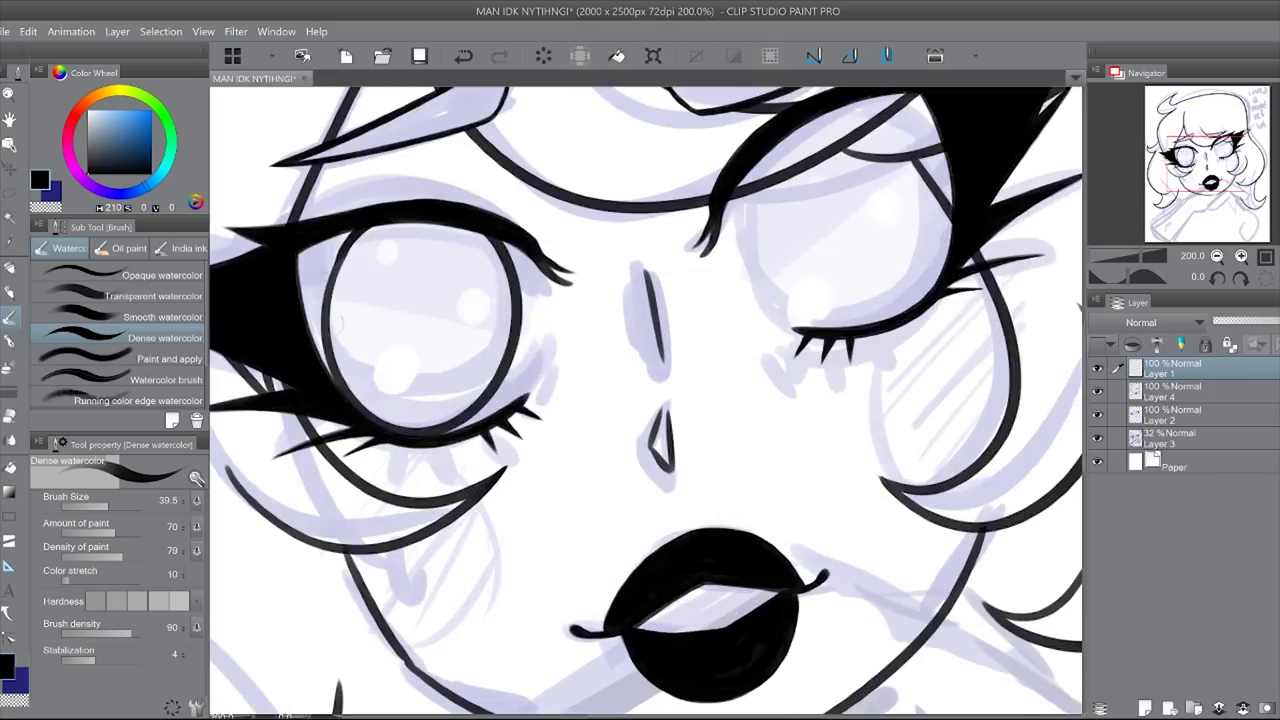
Step: Duplicate the iris layer, flip the copy horizontally at 95% scale, and place it over the right-hand eye
{"action": "key", "text": "ctrl+0"}
{"action": "key", "text": "k"}
{"action": "key", "text": "ctrl+j"}
{"action": "key", "text": "ctrl+t"}
{"action": "mouse_move", "coordinate": [575, 380]}
{"action": "left_mouse_down"}
{"action": "mouse_move", "coordinate": [655, 375]}
{"action": "mouse_move", "coordinate": [636, 396]}
{"action": "mouse_move", "coordinate": [785, 383]}
{"action": "left_mouse_up"}
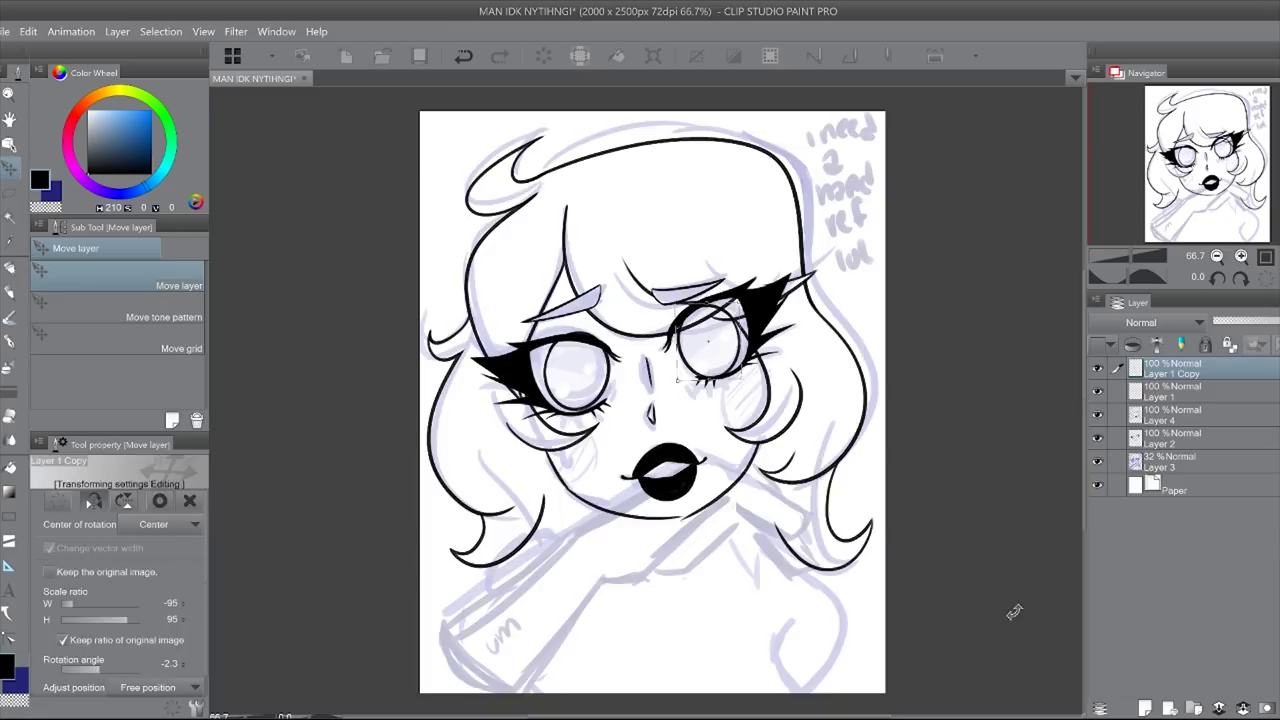
{"action": "key", "text": "Return"}
Step: Hide the sketch and enlarge both irises, scaling the right-hand copy to about 114% so they fill the eyes
{"action": "left_click", "coordinate": [1265, 272]}
{"action": "key", "text": "ctrl+t"}
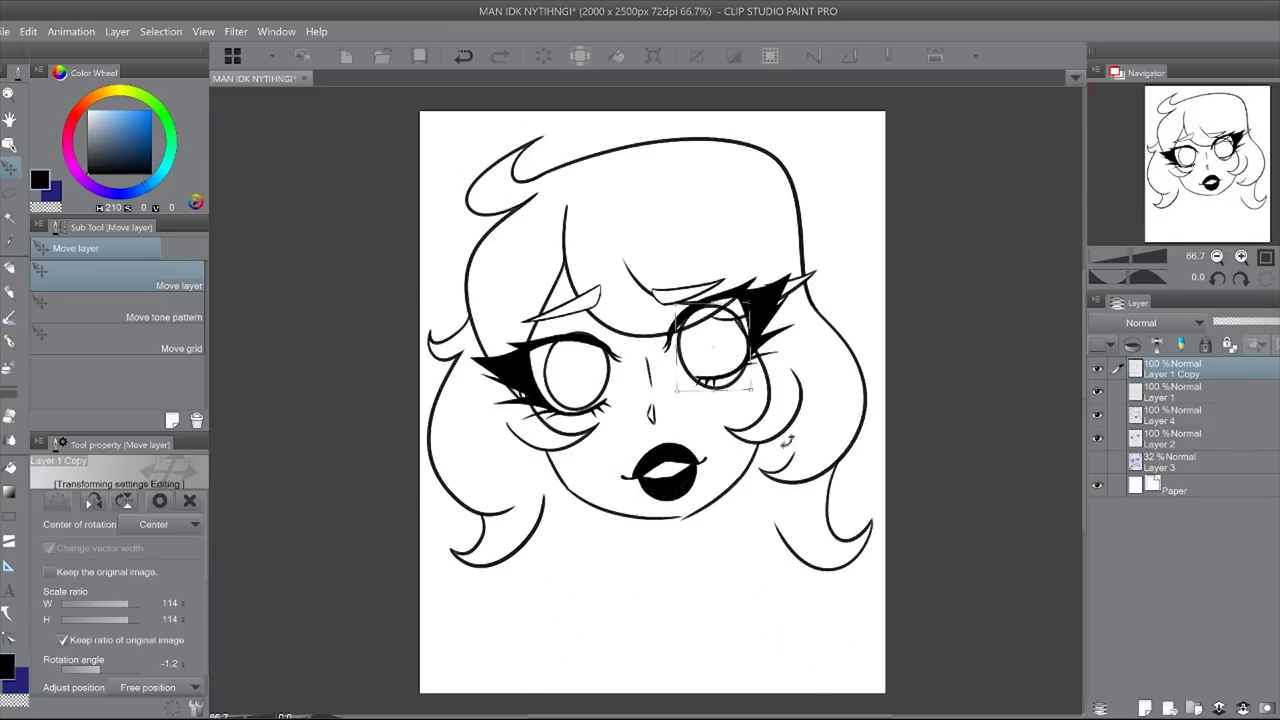
{"action": "key", "text": "Return"}
{"action": "left_click", "coordinate": [1190, 392]}
{"action": "key", "text": "ctrl+t"}
{"action": "left_click_drag", "start_coordinate": [575, 385], "coordinate": [680, 350]}
{"action": "key", "text": "Escape"}
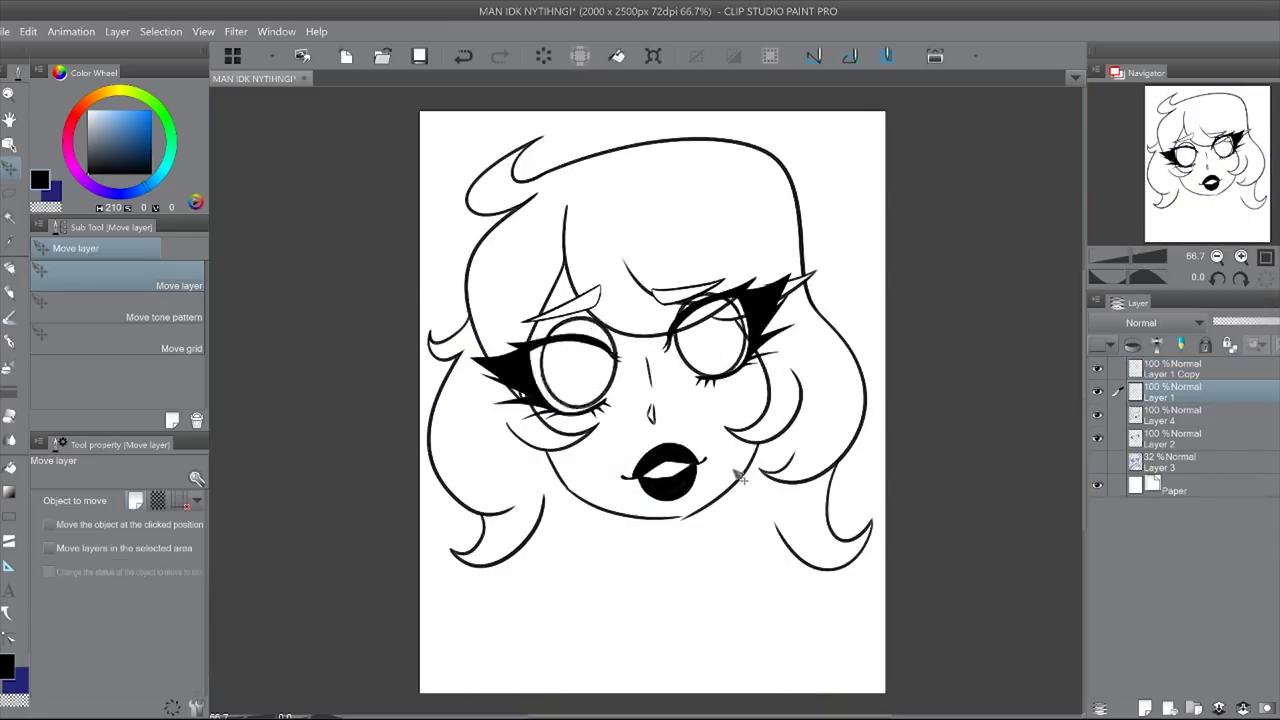
Step: Hide the hair and lips layer and erase the iris lines that stick out past the eyelids
{"action": "key", "text": "ctrl+alt+0"}
{"action": "left_click_drag", "start_coordinate": [1097, 412], "coordinate": [1112, 435]}
{"action": "key", "text": "e"}
{"action": "left_click_drag", "start_coordinate": [500, 305], "coordinate": [590, 305]}
{"action": "left_click", "coordinate": [1247, 366]}
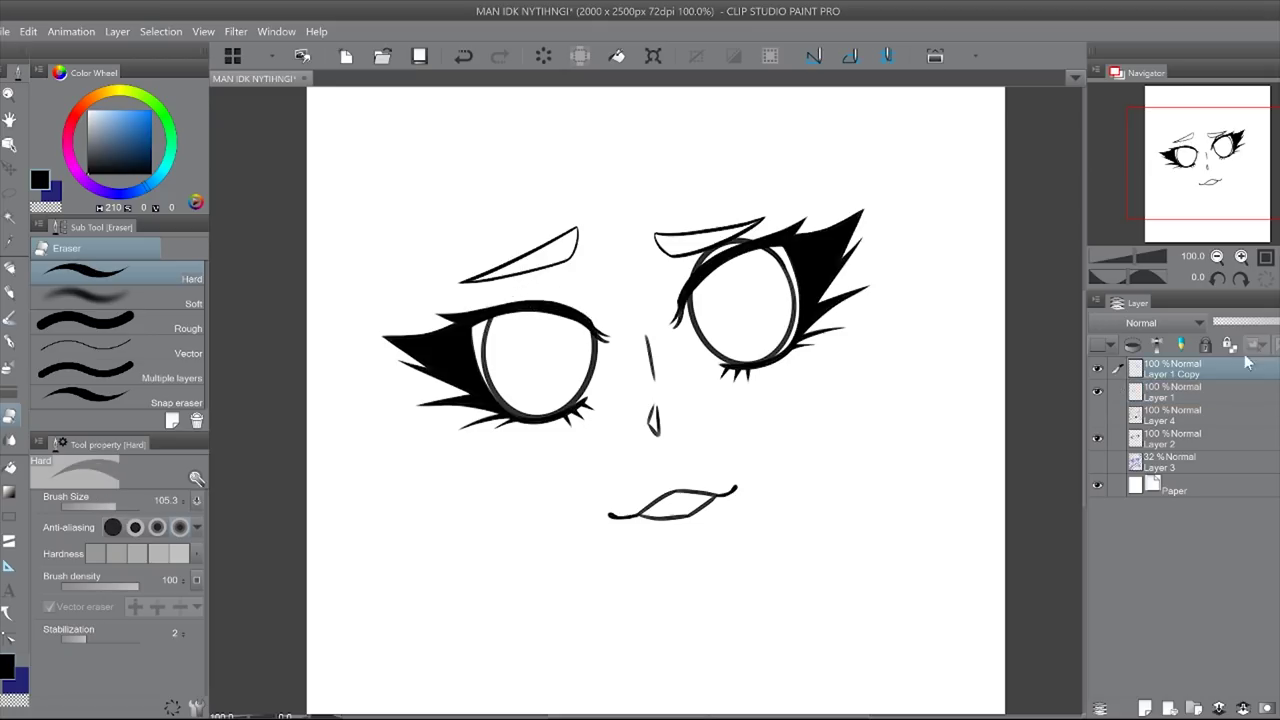
Step: Merge both iris layers into the eye line-art layer and save the file with the hair layer shown again
{"action": "left_click", "coordinate": [1218, 256]}
{"action": "left_click", "coordinate": [1267, 708]}
{"action": "left_click", "coordinate": [1267, 708]}
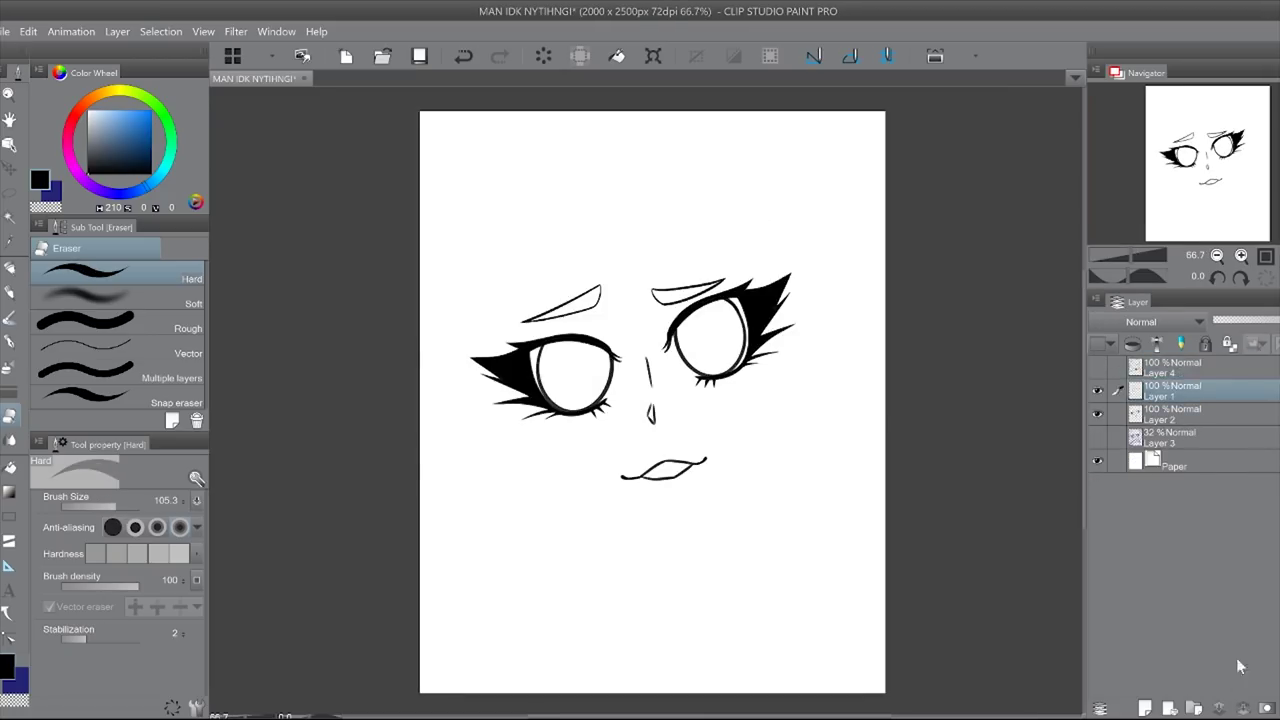
{"action": "left_click", "coordinate": [1097, 366]}
{"action": "key", "text": "ctrl+s"}
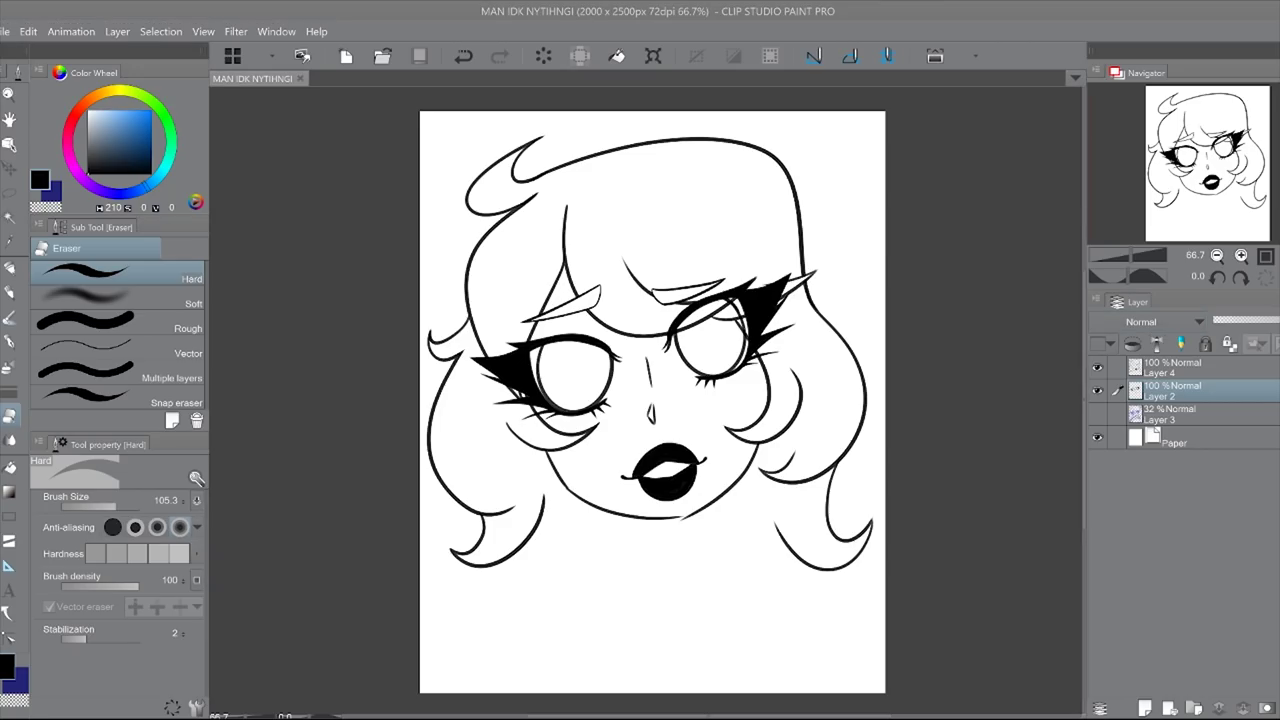
Step: Add a new layer and redraw the right-hand hair with an outward-curving lock on Layer 4, removing the old line inside it
{"action": "key", "text": "ctrl+alt+0"}
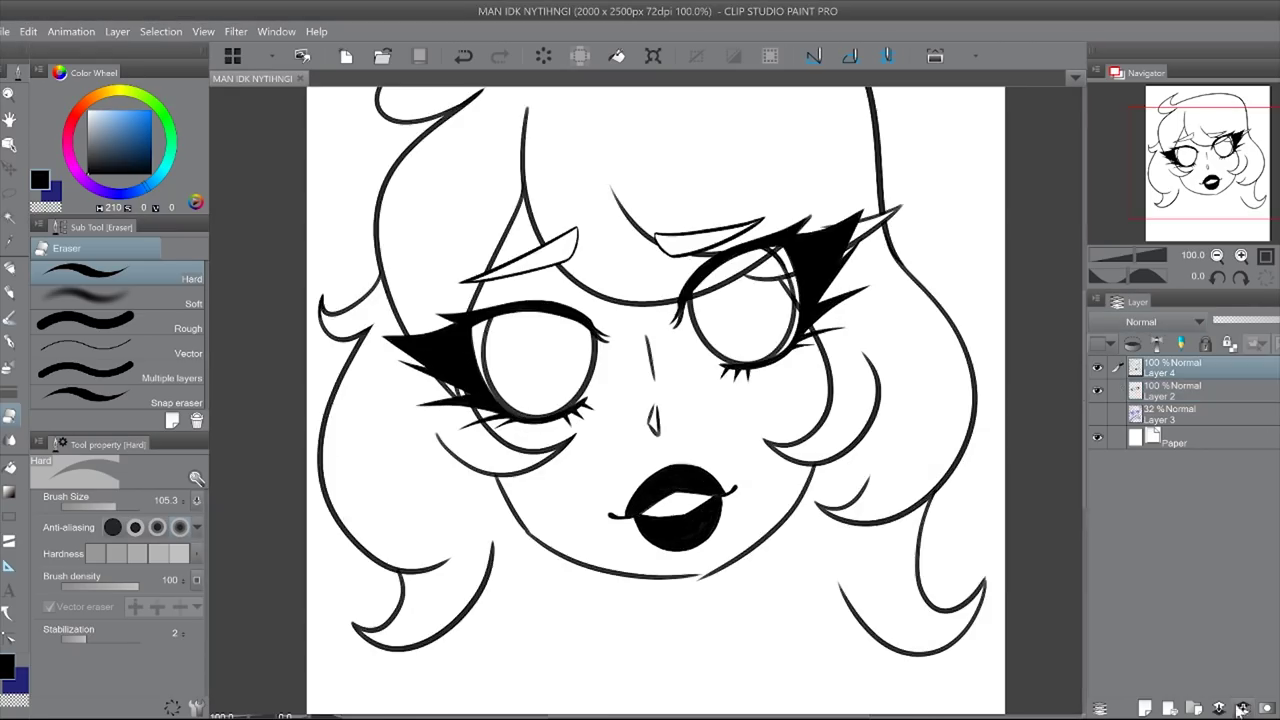
{"action": "key", "text": "ctrl+shift+n"}
{"action": "scroll", "coordinate": [640, 400], "scroll_direction": "up", "scroll_amount": 1}
{"action": "key", "text": "b"}
{"action": "key", "text": "alt+["}
{"action": "scroll", "coordinate": [690, 272], "scroll_direction": "down", "scroll_amount": 3}
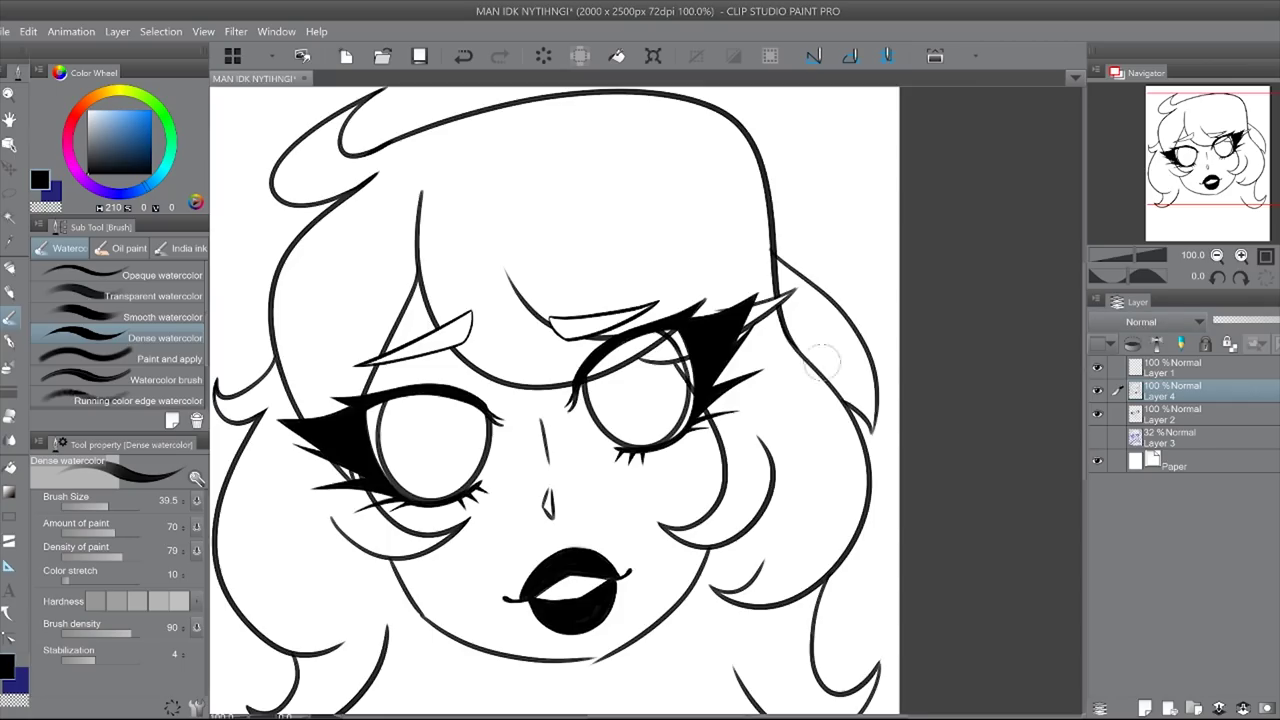
{"action": "scroll", "coordinate": [690, 272], "scroll_direction": "up", "scroll_amount": 5}
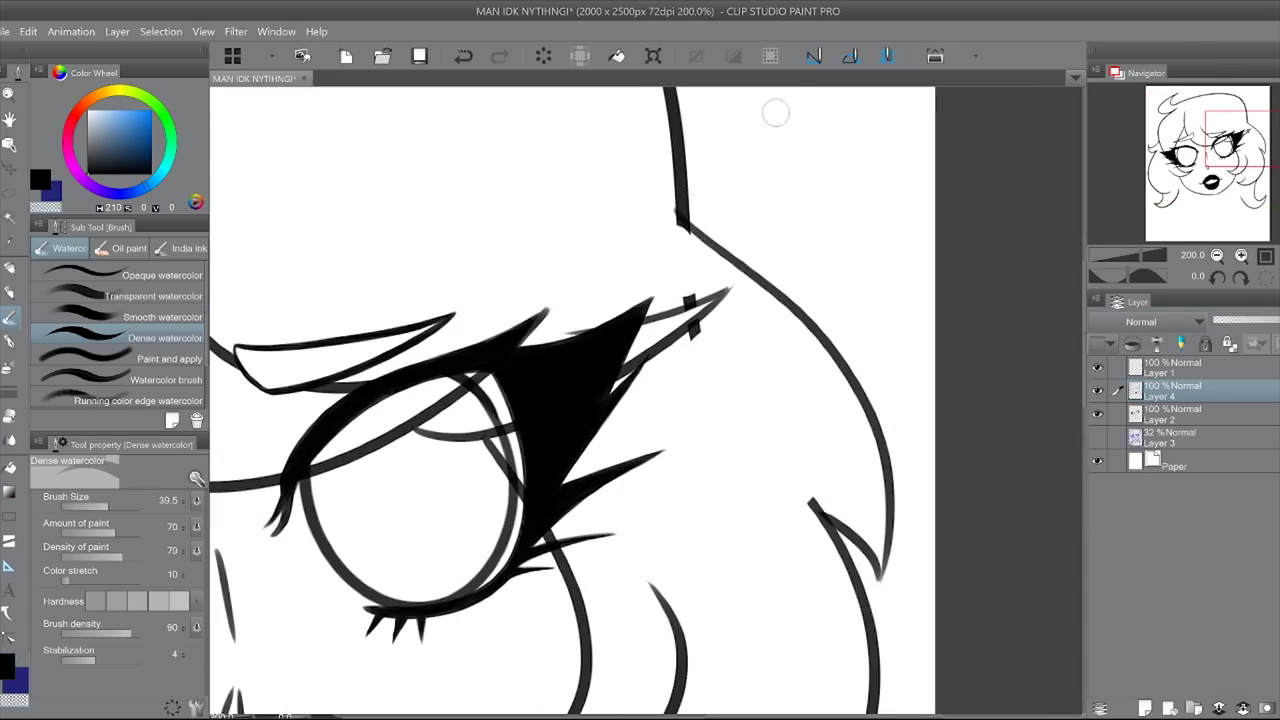
Step: Clean up the line ends where the new right-hand lock meets the surrounding hair outline
{"action": "key", "text": "ctrl+plus"}
{"action": "key", "text": "minus"}
{"action": "key", "text": "minus"}
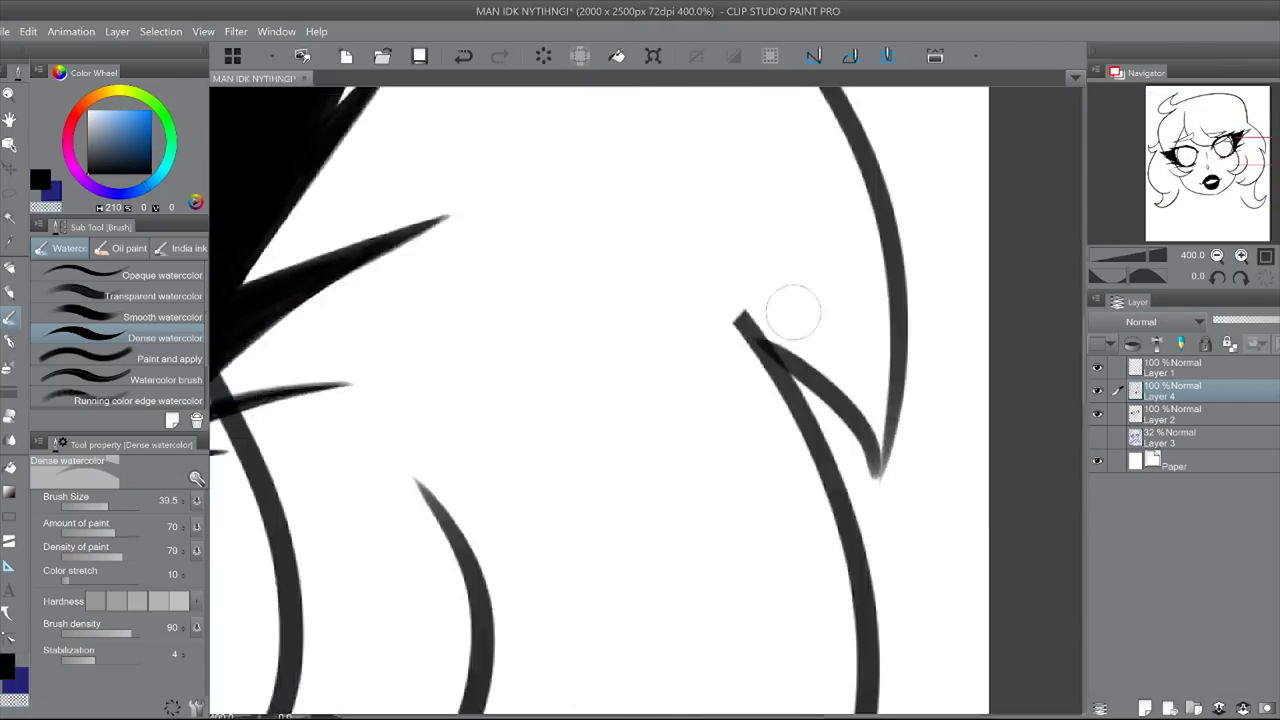
{"action": "key", "text": "asciicircum"}
{"action": "key", "text": "asciicircum"}
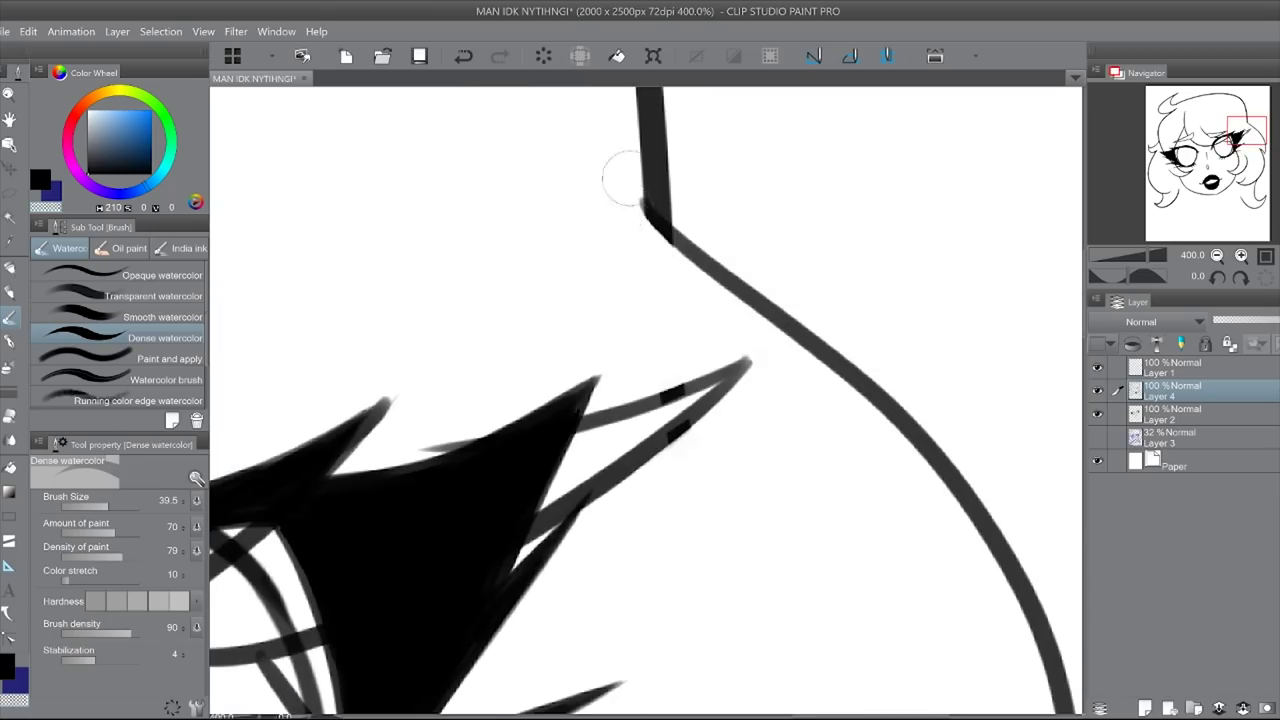
Step: Merge the line art, fade it to 27% opacity, and sketch the hand's curled finger beside the mouth on a separate layer
{"action": "key", "text": "minus"}
{"action": "key", "text": "asciicircum"}
{"action": "key", "text": "ctrl+alt+0"}
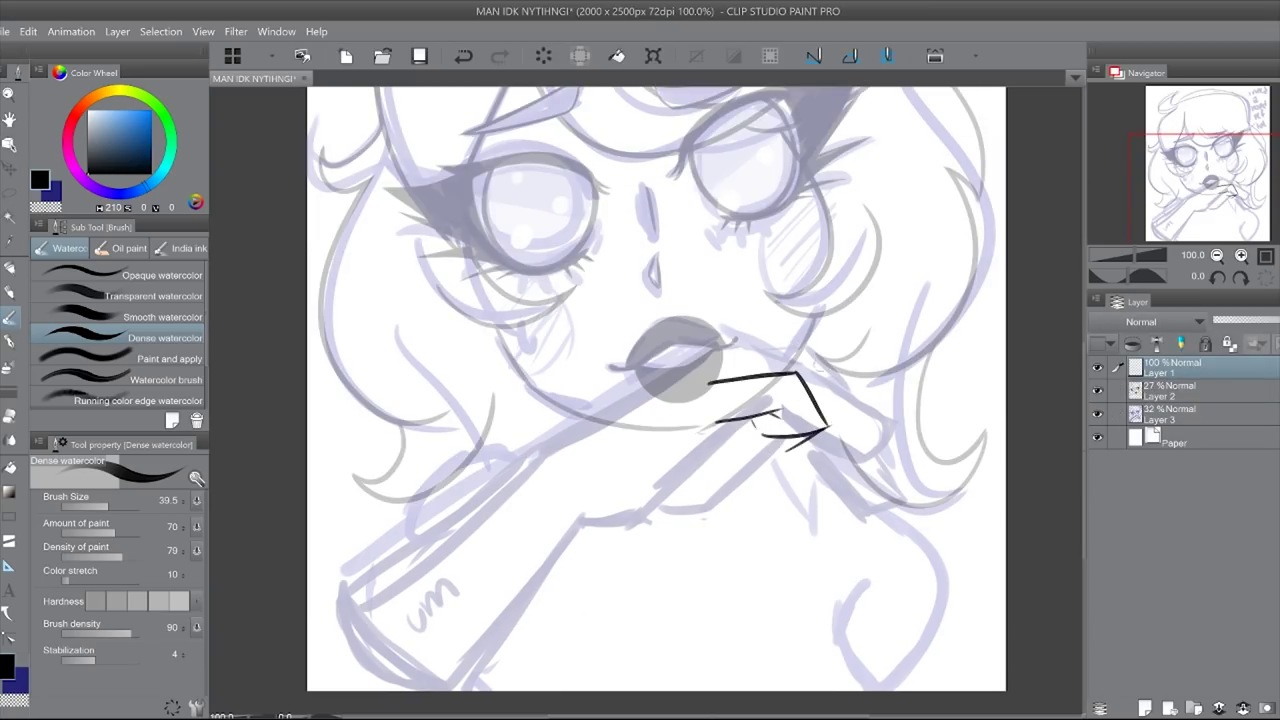
{"action": "left_click_drag", "start_coordinate": [697, 373], "coordinate": [825, 428]}
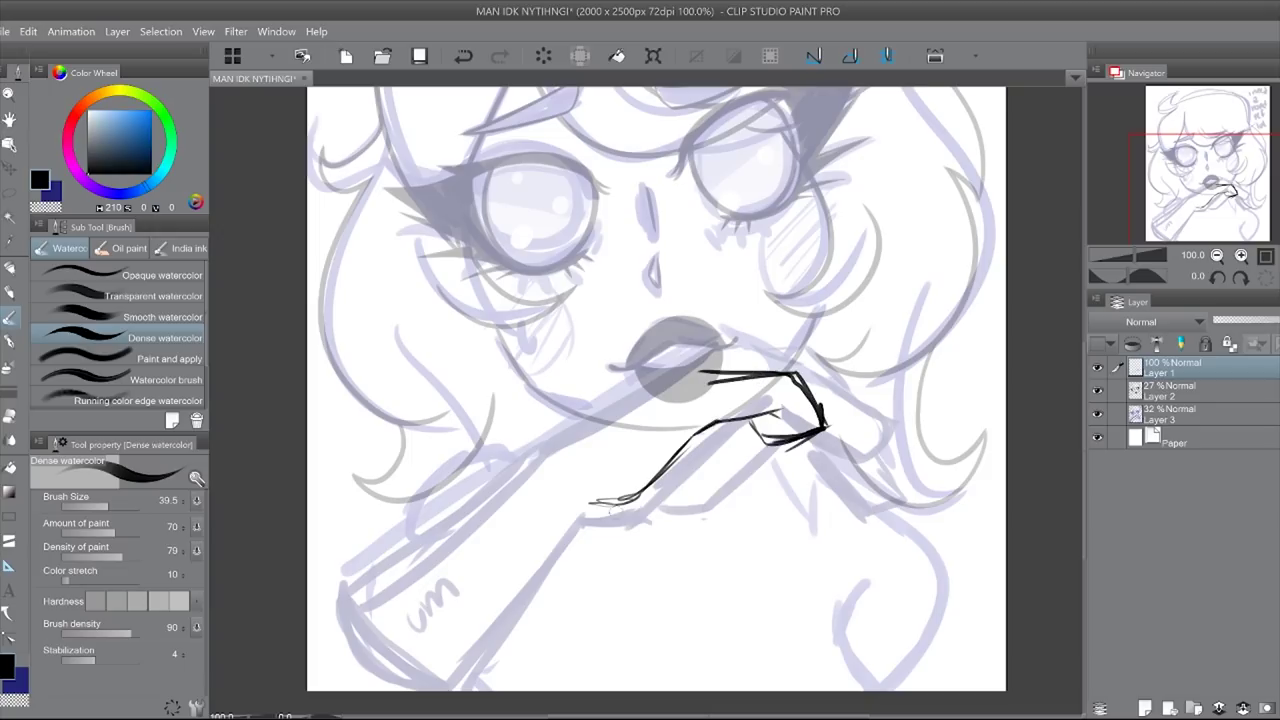
Step: Handwrite the note "as you can tell im sketchin from a ref lol" in the canvas's lower-right corner
{"action": "left_click_drag", "start_coordinate": [886, 582], "coordinate": [887, 602]}
{"action": "left_click_drag", "start_coordinate": [908, 578], "coordinate": [890, 602]}
{"action": "left_click_drag", "start_coordinate": [920, 566], "coordinate": [940, 606]}
{"action": "left_click_drag", "start_coordinate": [952, 566], "coordinate": [975, 544]}
{"action": "left_click_drag", "start_coordinate": [870, 668], "coordinate": [895, 654]}
{"action": "left_click_drag", "start_coordinate": [912, 634], "coordinate": [904, 652]}
{"action": "left_click_drag", "start_coordinate": [920, 618], "coordinate": [928, 650]}
{"action": "left_click_drag", "start_coordinate": [936, 640], "coordinate": [944, 644]}
{"action": "left_click_drag", "start_coordinate": [952, 620], "coordinate": [950, 646]}
{"action": "left_click_drag", "start_coordinate": [964, 632], "coordinate": [962, 646]}
{"action": "left_click_drag", "start_coordinate": [975, 612], "coordinate": [1004, 620]}
{"action": "left_click_drag", "start_coordinate": [884, 670], "coordinate": [886, 684]}
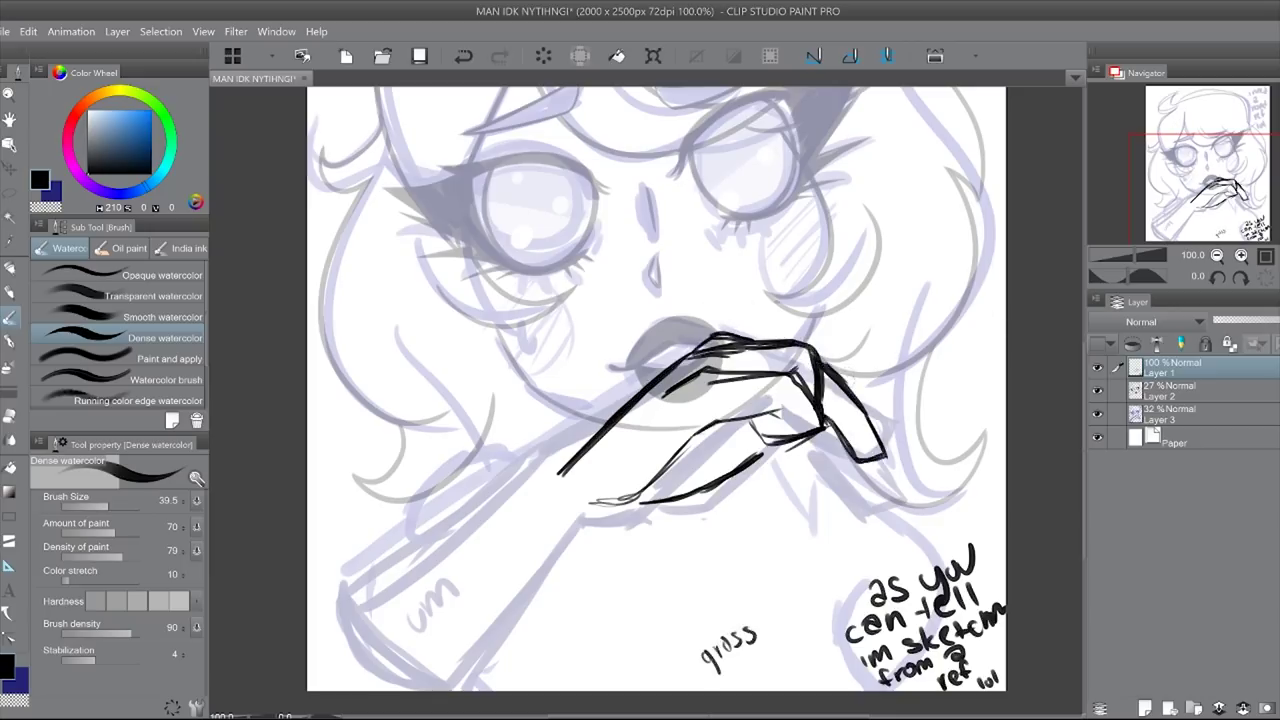
Step: Undo the last fingertip strokes, redraw the tip shorter, and sketch the extended finger above it
{"action": "key", "text": "ctrl+z"}
{"action": "key", "text": "ctrl+z"}
{"action": "key", "text": "ctrl+z"}
{"action": "key", "text": "ctrl+z"}
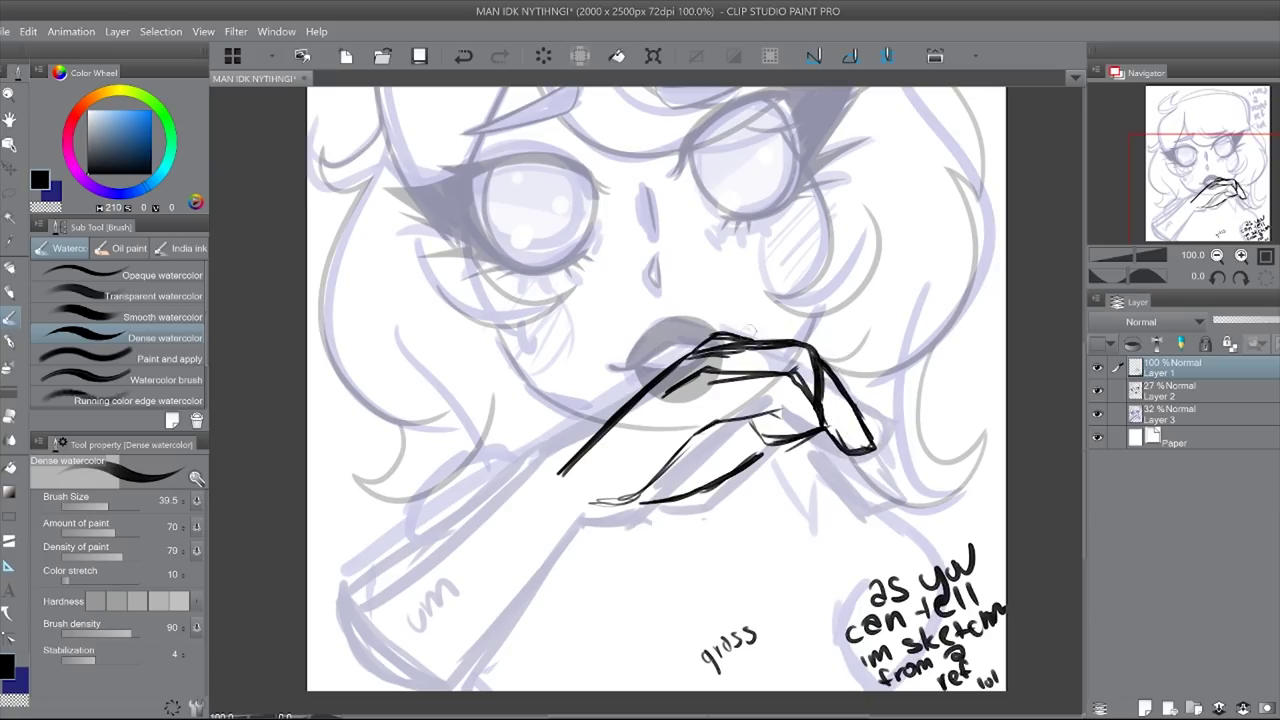
{"action": "left_click_drag", "start_coordinate": [800, 318], "coordinate": [852, 372]}
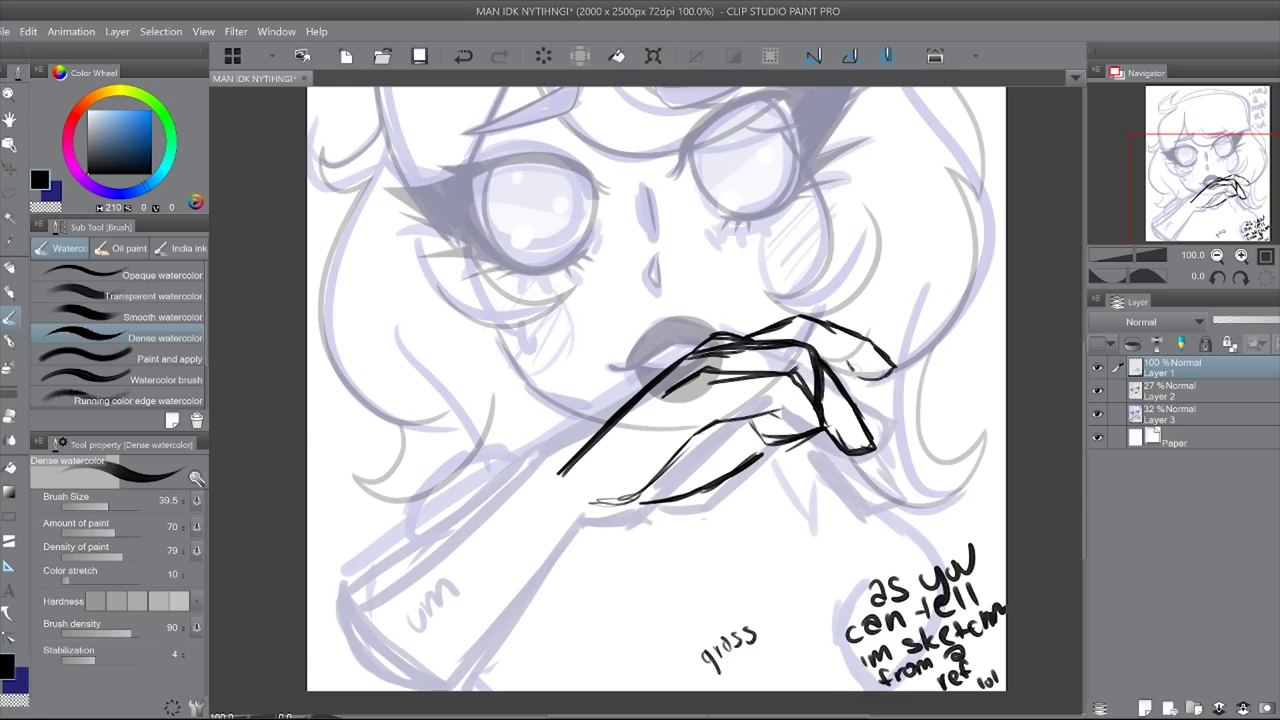
Step: Sketch both edges of the forearm from the wrist down toward the canvas's lower-left corner
{"action": "key", "text": "ctrl+minus"}
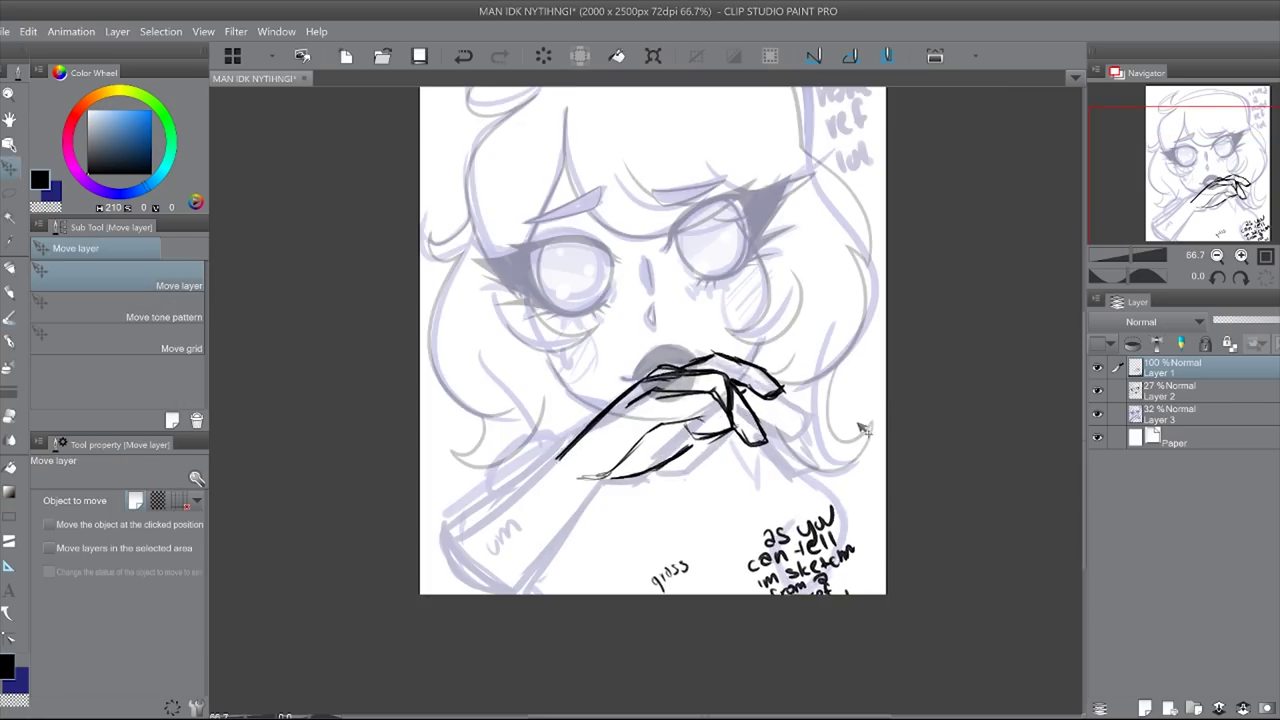
{"action": "key", "text": "ctrl+plus"}
{"action": "left_click_drag", "start_coordinate": [595, 385], "coordinate": [430, 505]}
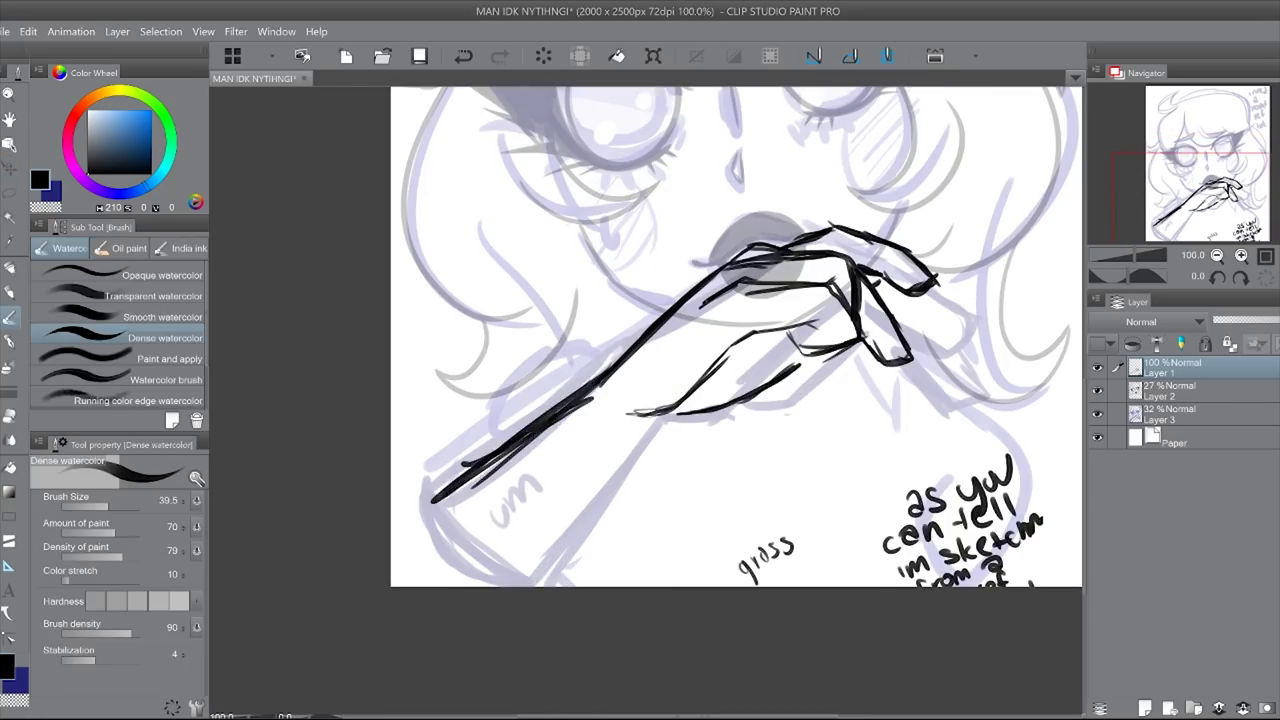
{"action": "scroll", "coordinate": [736, 336], "scroll_direction": "up", "scroll_amount": 2}
{"action": "key", "text": "ctrl+minus"}
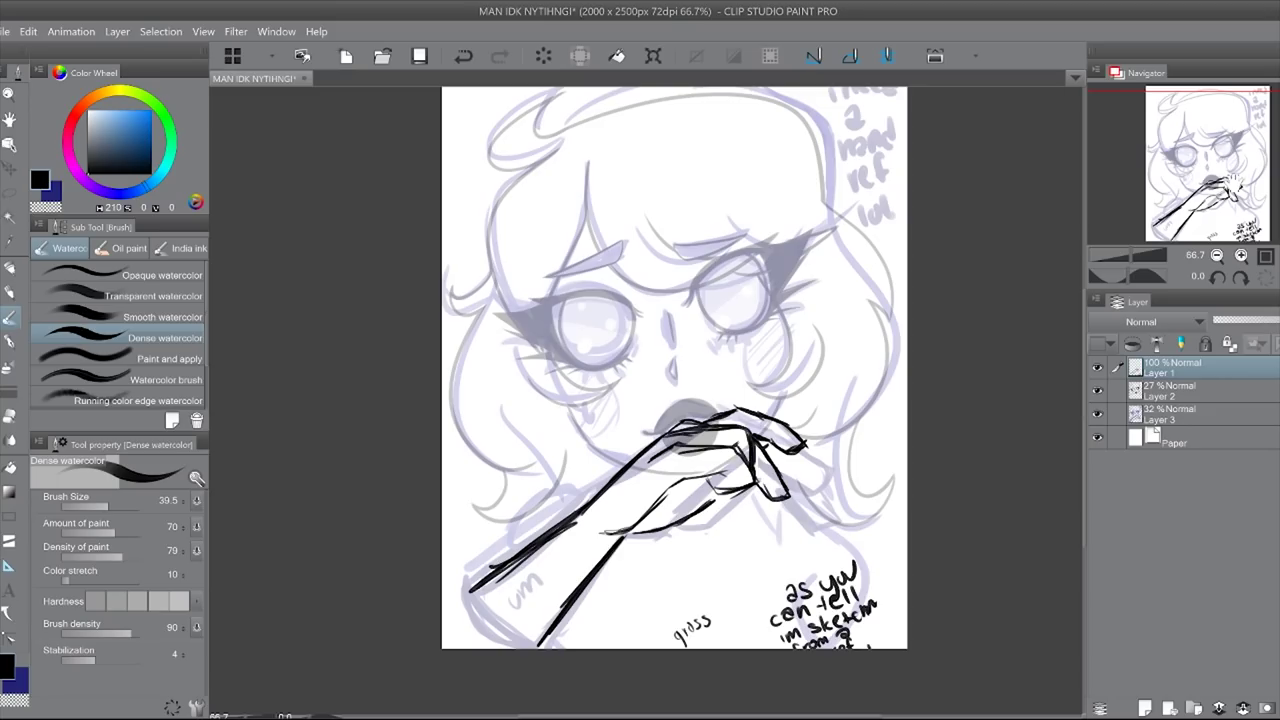
Step: Set the hand sketch layer to 45% opacity and isolate it beneath a new inking layer
{"action": "left_click_drag", "start_coordinate": [1270, 320], "coordinate": [1240, 320]}
{"action": "left_click_drag", "start_coordinate": [1097, 390], "coordinate": [1097, 413]}
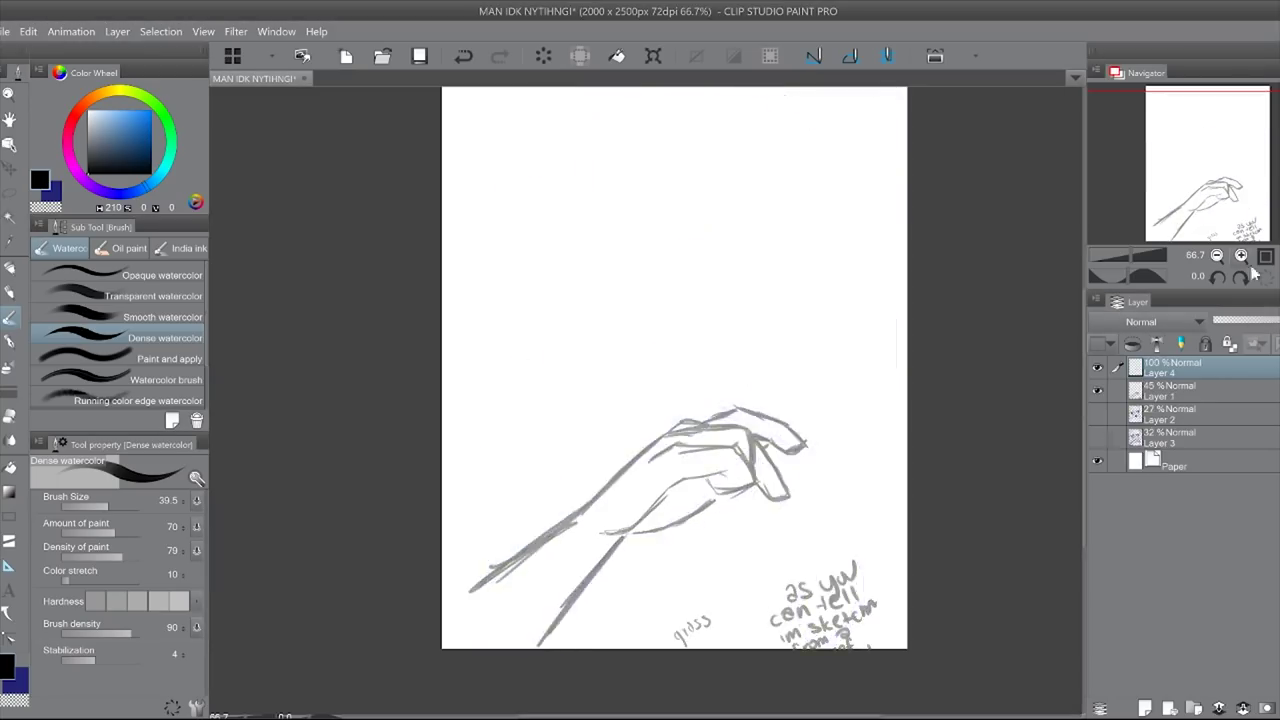
{"action": "left_click", "coordinate": [1145, 708]}
Step: Ink the nearest finger's upper edge over its knuckle and the thumb line running down to the wrist
{"action": "scroll", "coordinate": [660, 400], "scroll_direction": "up", "scroll_amount": 4}
{"action": "key", "text": "minus"}
{"action": "mouse_move", "coordinate": [663, 358]}
{"action": "left_mouse_down"}
{"action": "mouse_move", "coordinate": [855, 200]}
{"action": "mouse_move", "coordinate": [752, 315]}
{"action": "left_mouse_up"}
{"action": "key", "text": "minus"}
{"action": "left_click_drag", "start_coordinate": [748, 366], "coordinate": [696, 598]}
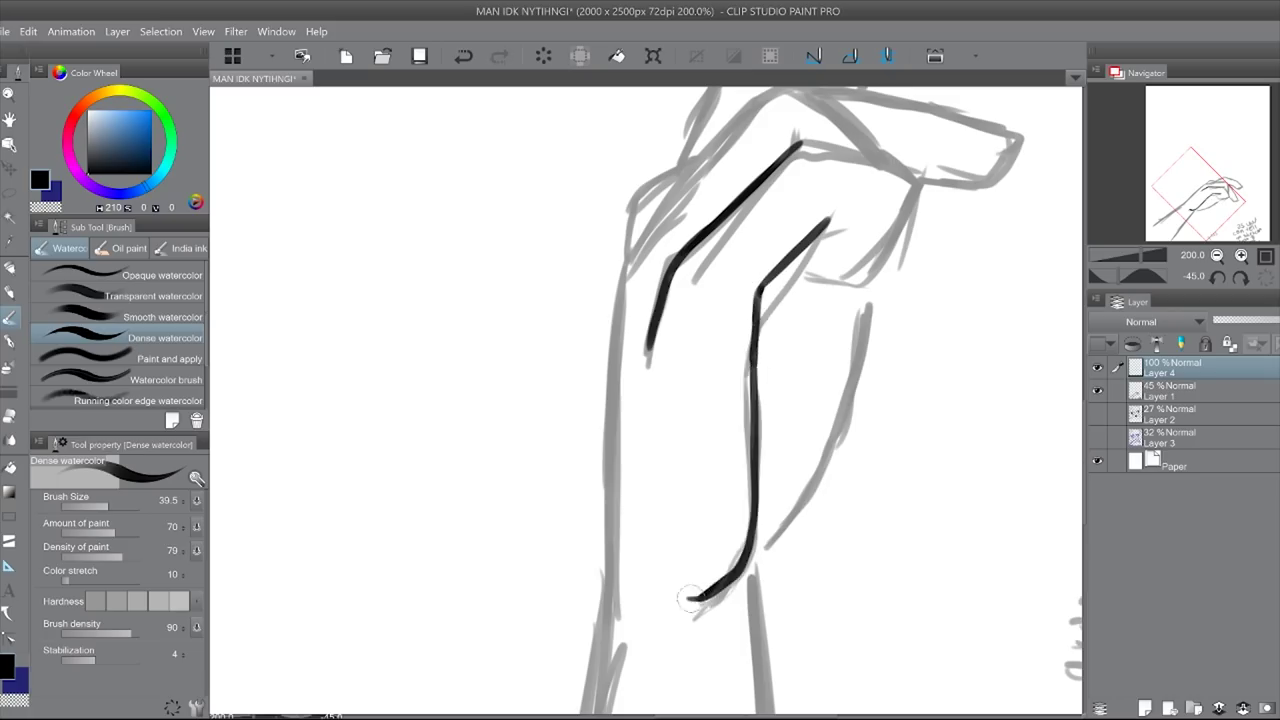
{"action": "left_click", "coordinate": [1266, 277]}
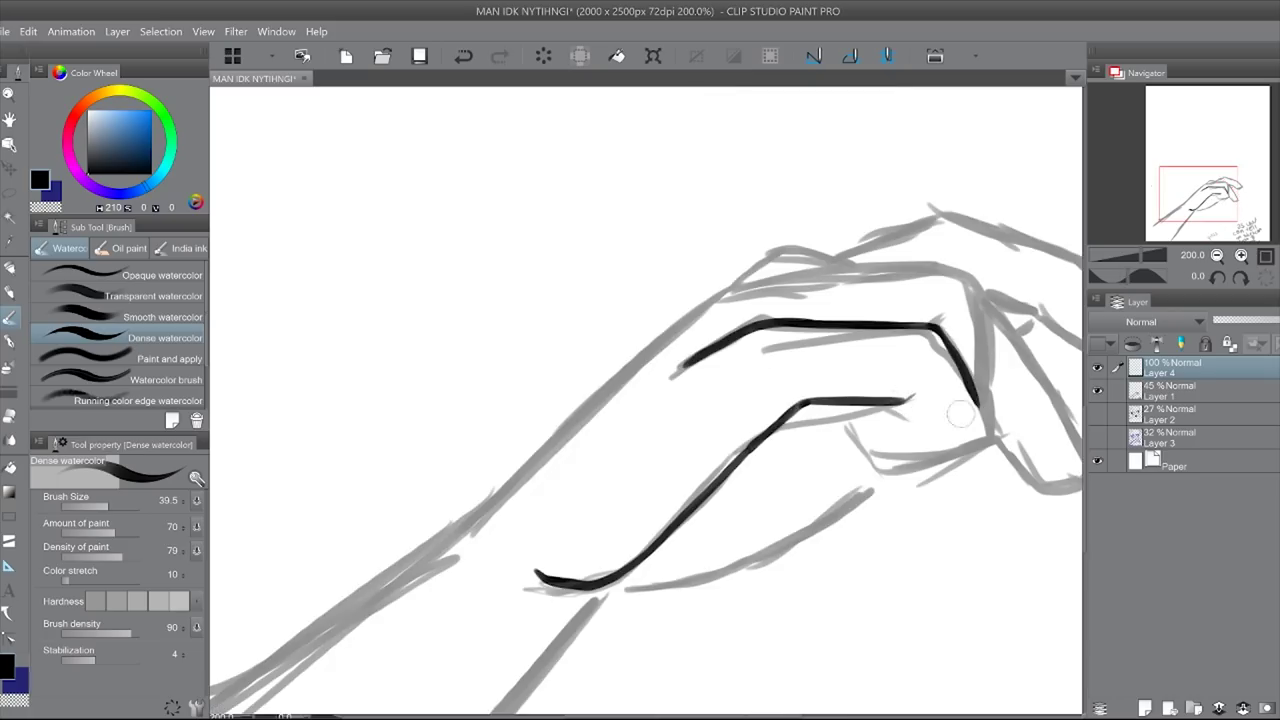
{"action": "left_click_drag", "start_coordinate": [977, 406], "coordinate": [880, 448]}
{"action": "key", "text": "ctrl+z"}
{"action": "left_click_drag", "start_coordinate": [928, 320], "coordinate": [955, 425]}
{"action": "key", "text": "minus"}
{"action": "key", "text": "minus"}
{"action": "left_click_drag", "start_coordinate": [928, 265], "coordinate": [843, 322]}
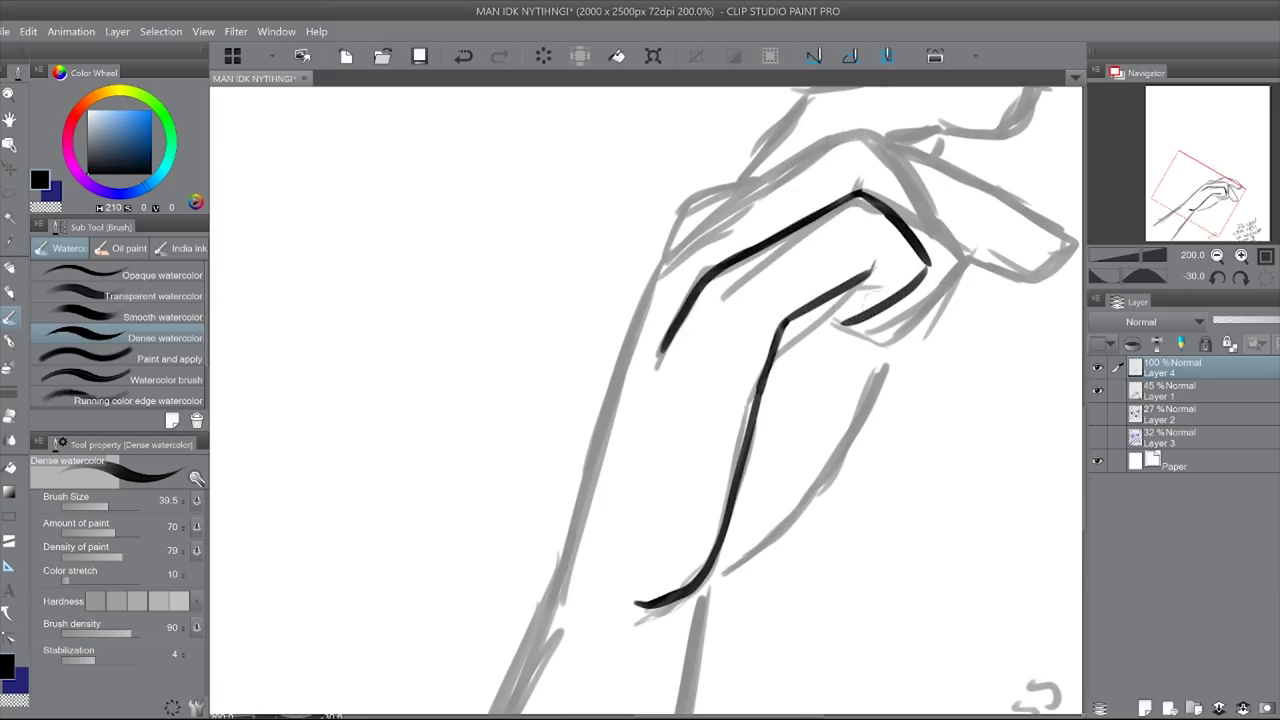
{"action": "key", "text": "ctrl+z"}
{"action": "key", "text": "asciicircum"}
{"action": "key", "text": "asciicircum"}
{"action": "key", "text": "ctrl+z"}
{"action": "key", "text": "ctrl+z"}
{"action": "left_click_drag", "start_coordinate": [935, 325], "coordinate": [940, 440]}
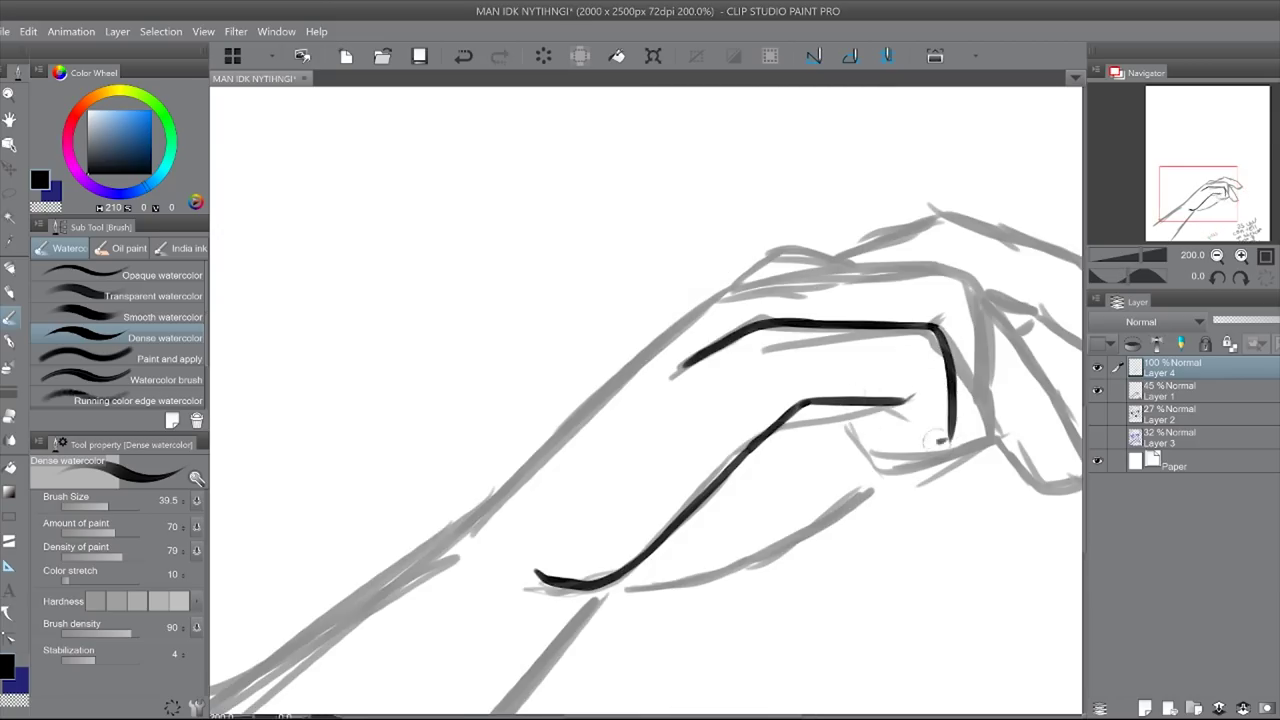
{"action": "key", "text": "ctrl+z"}
{"action": "left_click", "coordinate": [1098, 390]}
{"action": "left_click", "coordinate": [1098, 390]}
{"action": "key", "text": "ctrl+z"}
Step: Ink the nearest finger bending down from its knuckle, with a rounded tip curling under the thumb and a short crease
{"action": "mouse_move", "coordinate": [935, 325]}
{"action": "left_mouse_down"}
{"action": "mouse_move", "coordinate": [955, 435]}
{"action": "mouse_move", "coordinate": [841, 433]}
{"action": "mouse_move", "coordinate": [828, 405]}
{"action": "mouse_move", "coordinate": [830, 436]}
{"action": "left_mouse_up"}
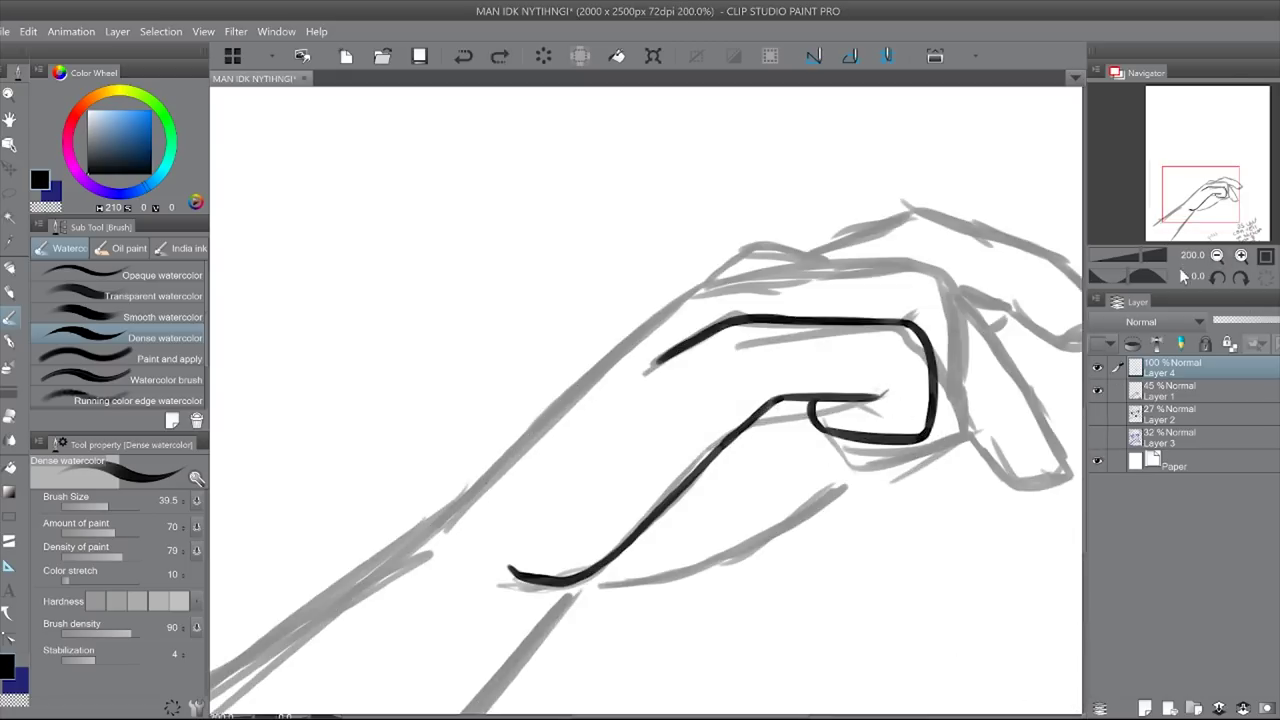
{"action": "key", "text": "ctrl+z"}
{"action": "key", "text": "ctrl+z"}
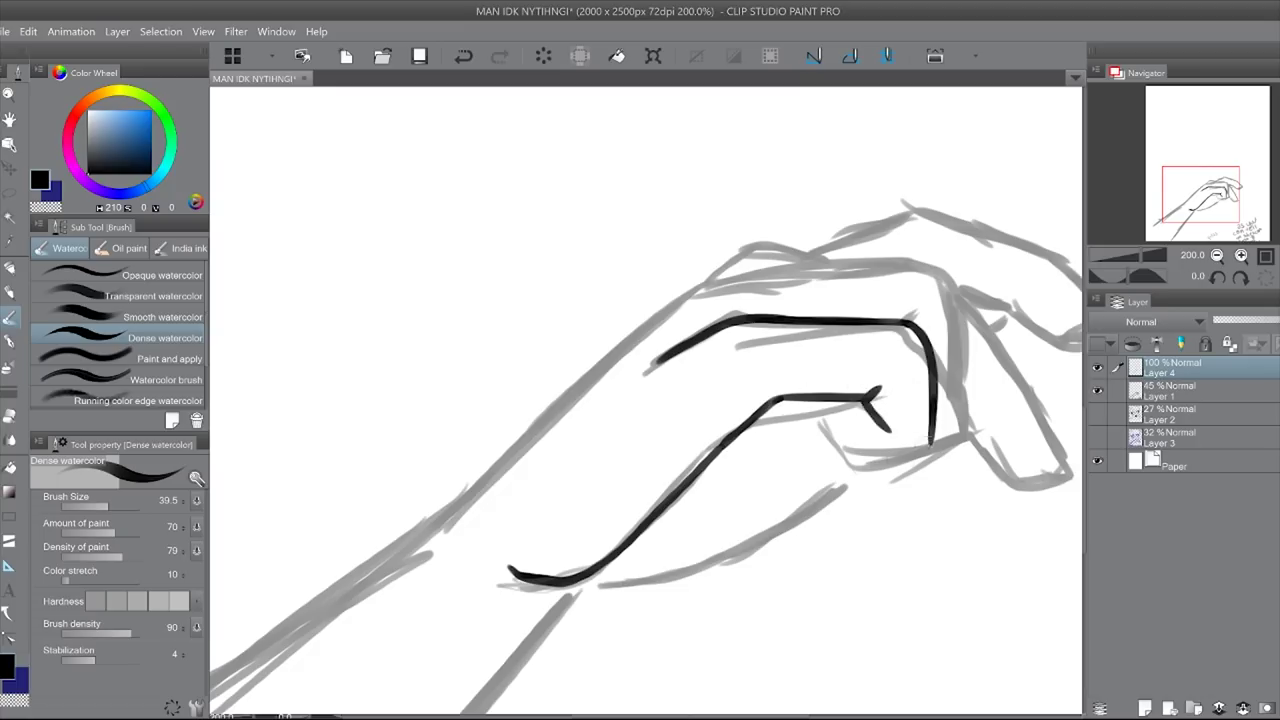
{"action": "left_click_drag", "start_coordinate": [926, 447], "coordinate": [818, 402]}
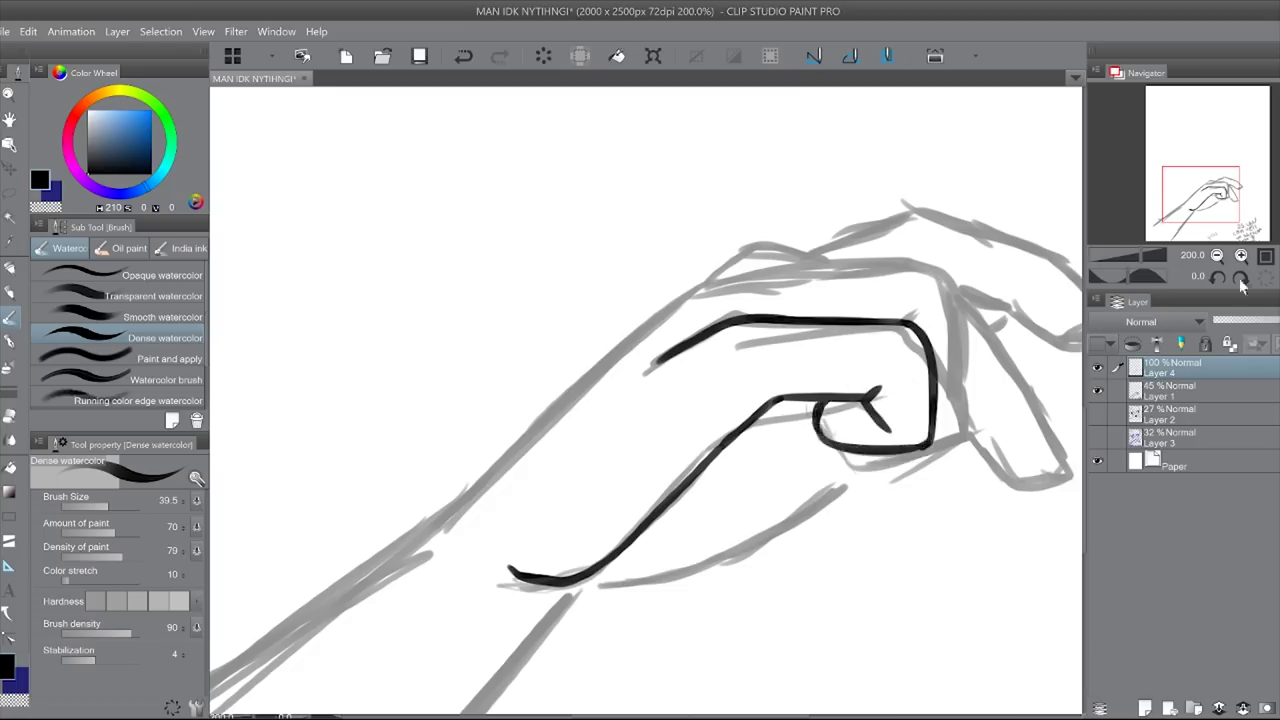
Step: Ink the palm's lower edge up to the curled finger, and the back of the hand over the next knuckle
{"action": "left_click", "coordinate": [1240, 283]}
{"action": "left_click_drag", "start_coordinate": [486, 597], "coordinate": [792, 457]}
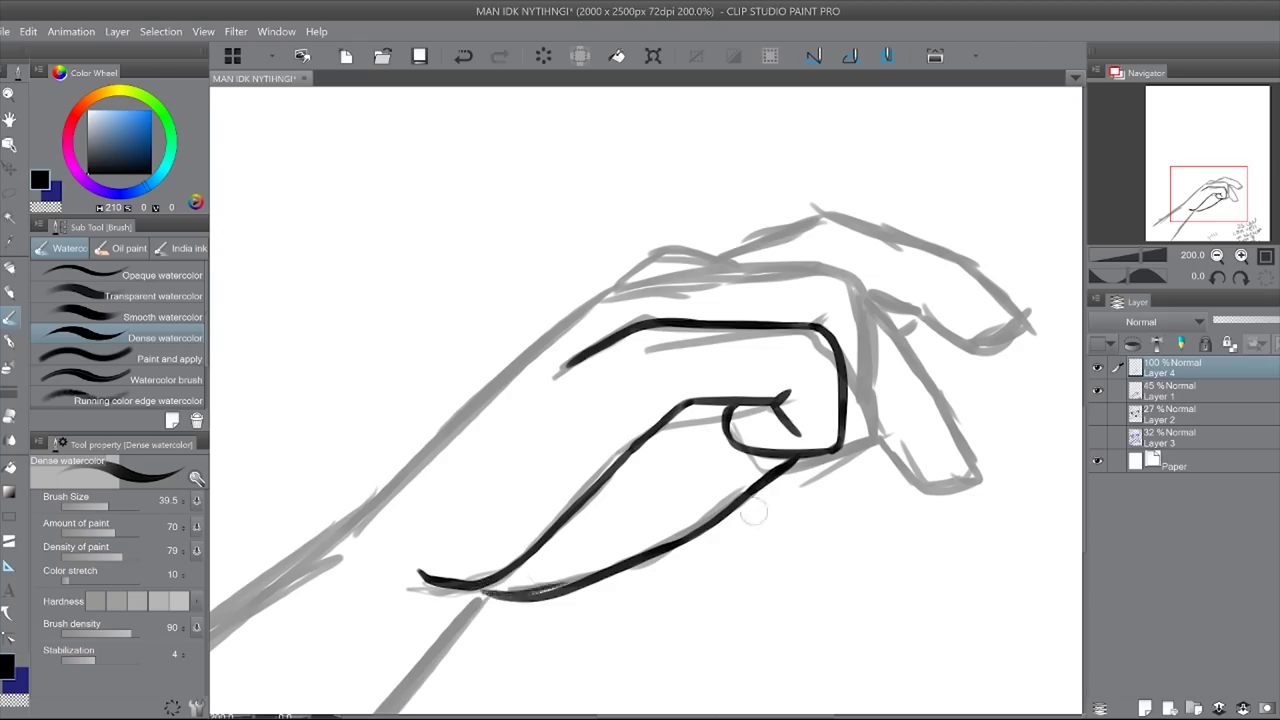
{"action": "left_click", "coordinate": [1143, 268]}
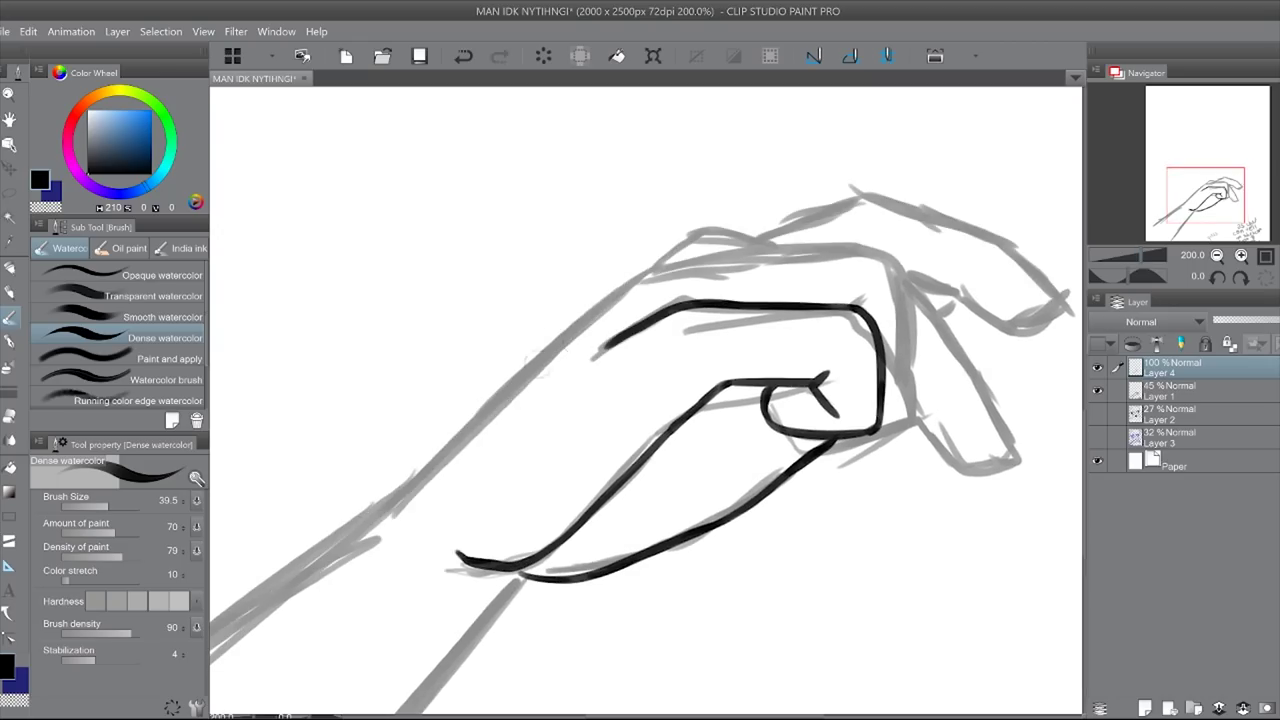
{"action": "mouse_move", "coordinate": [395, 500]}
{"action": "left_mouse_down"}
{"action": "mouse_move", "coordinate": [655, 278]}
{"action": "mouse_move", "coordinate": [865, 305]}
{"action": "left_mouse_up"}
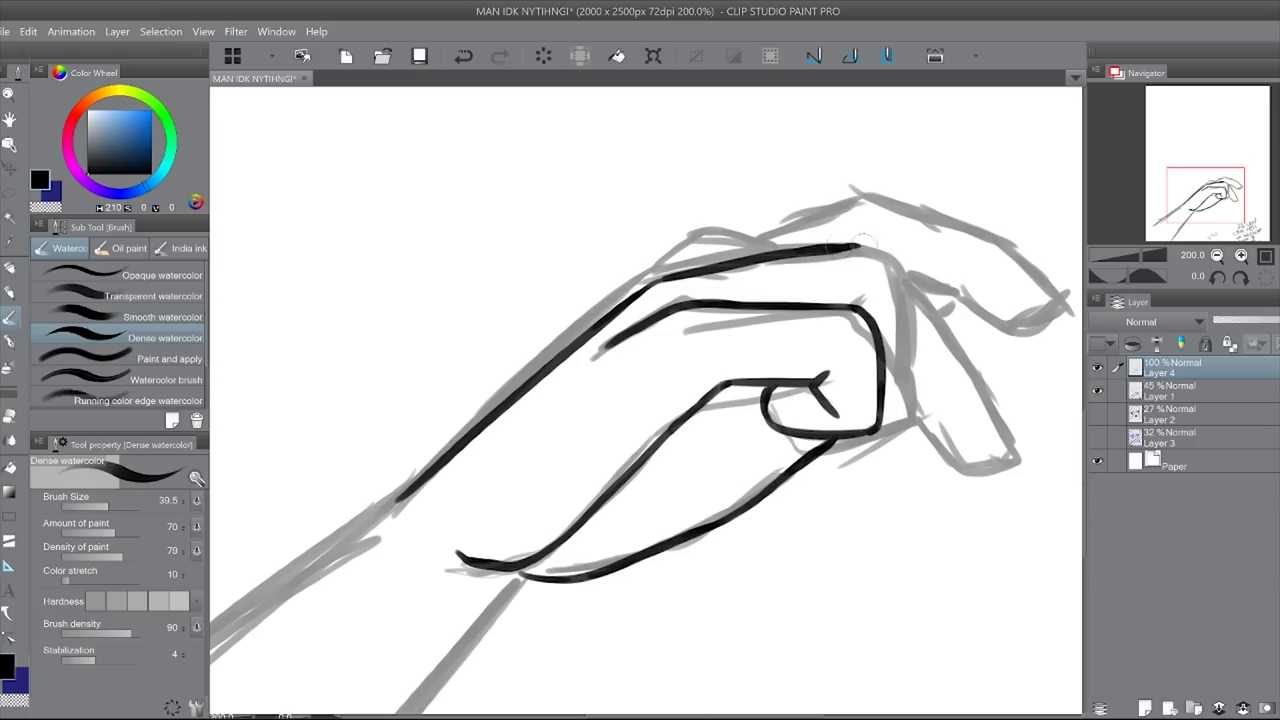
{"action": "left_click_drag", "start_coordinate": [864, 241], "coordinate": [900, 401]}
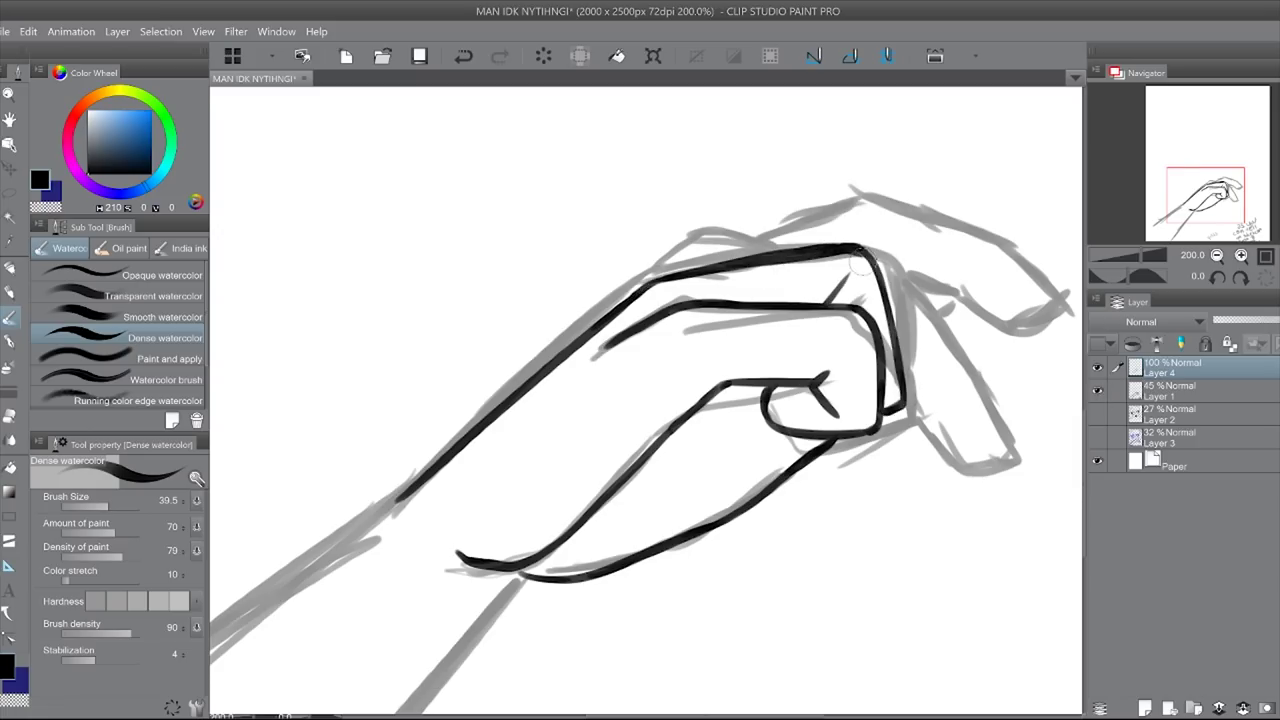
Step: Handwrite the note "I hate!" in black over the scribbled sketch text below the hand
{"action": "left_click_drag", "start_coordinate": [867, 235], "coordinate": [848, 251]}
{"action": "scroll", "coordinate": [880, 258], "scroll_direction": "down", "scroll_amount": 5}
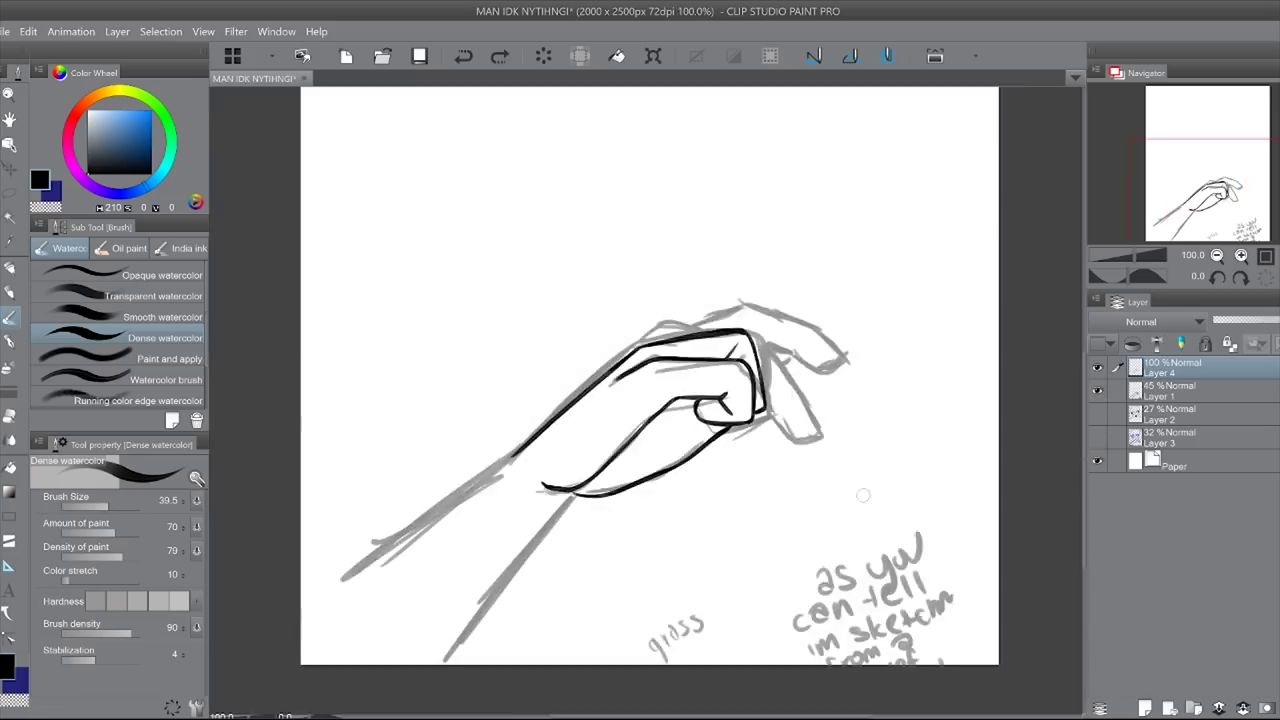
{"action": "left_click_drag", "start_coordinate": [823, 514], "coordinate": [823, 571]}
{"action": "left_click_drag", "start_coordinate": [846, 500], "coordinate": [871, 565]}
{"action": "left_click_drag", "start_coordinate": [875, 545], "coordinate": [955, 540]}
{"action": "left_click_drag", "start_coordinate": [972, 490], "coordinate": [970, 525]}
Step: Ink the middle finger slanting down beside the curled finger, with a rounded tip and an underside back to the knuckle
{"action": "scroll", "coordinate": [850, 450], "scroll_direction": "up", "scroll_amount": 5}
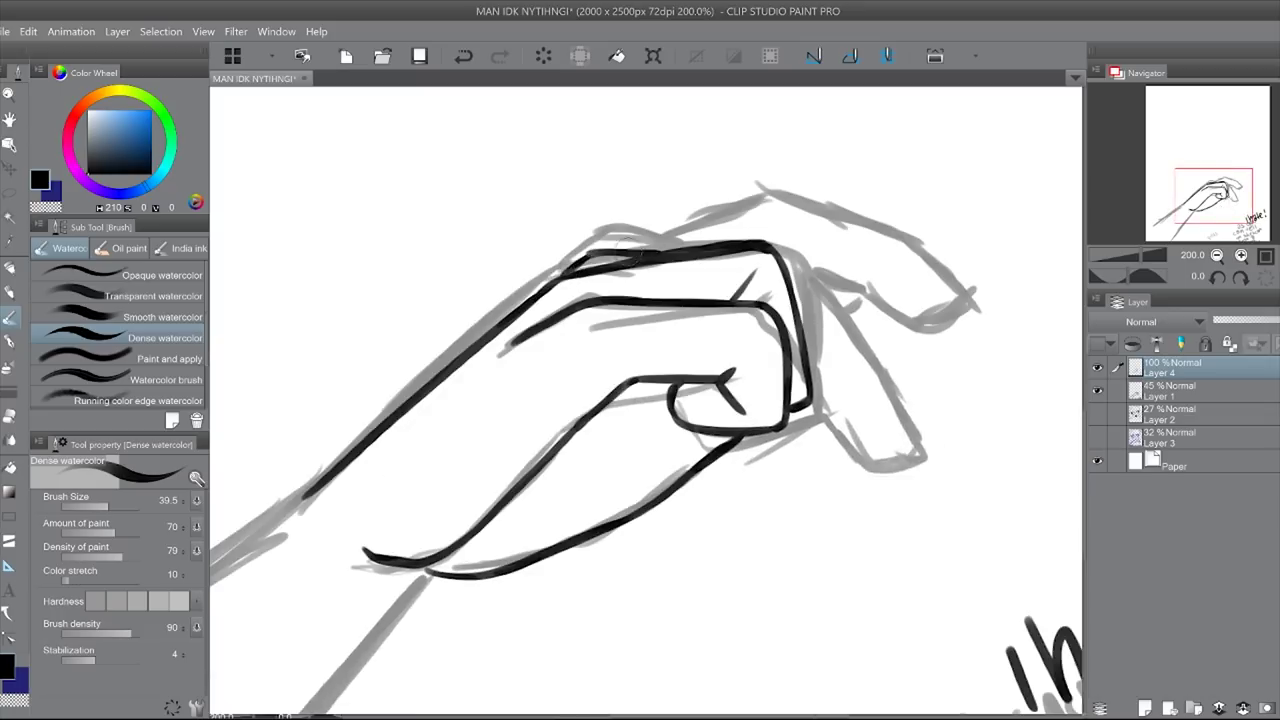
{"action": "left_click_drag", "start_coordinate": [840, 410], "coordinate": [912, 448]}
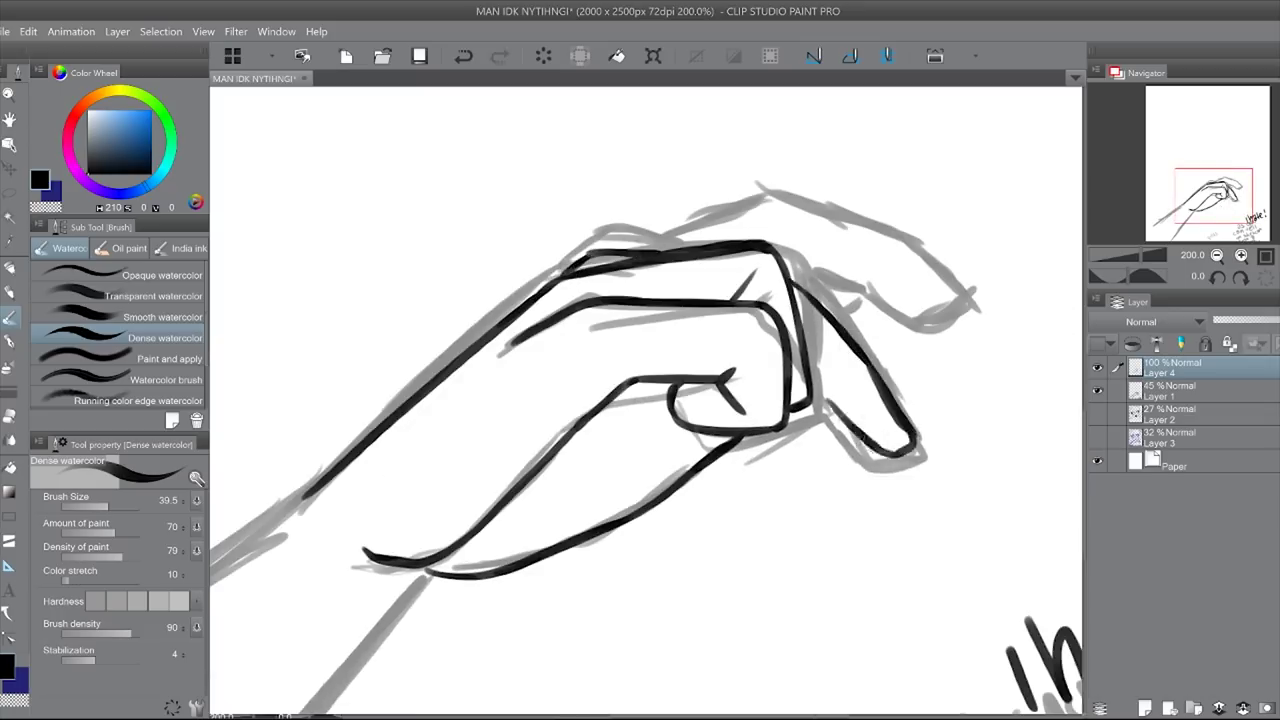
{"action": "left_click_drag", "start_coordinate": [812, 382], "coordinate": [842, 408]}
{"action": "left_click", "coordinate": [1097, 390]}
{"action": "left_click", "coordinate": [1097, 390]}
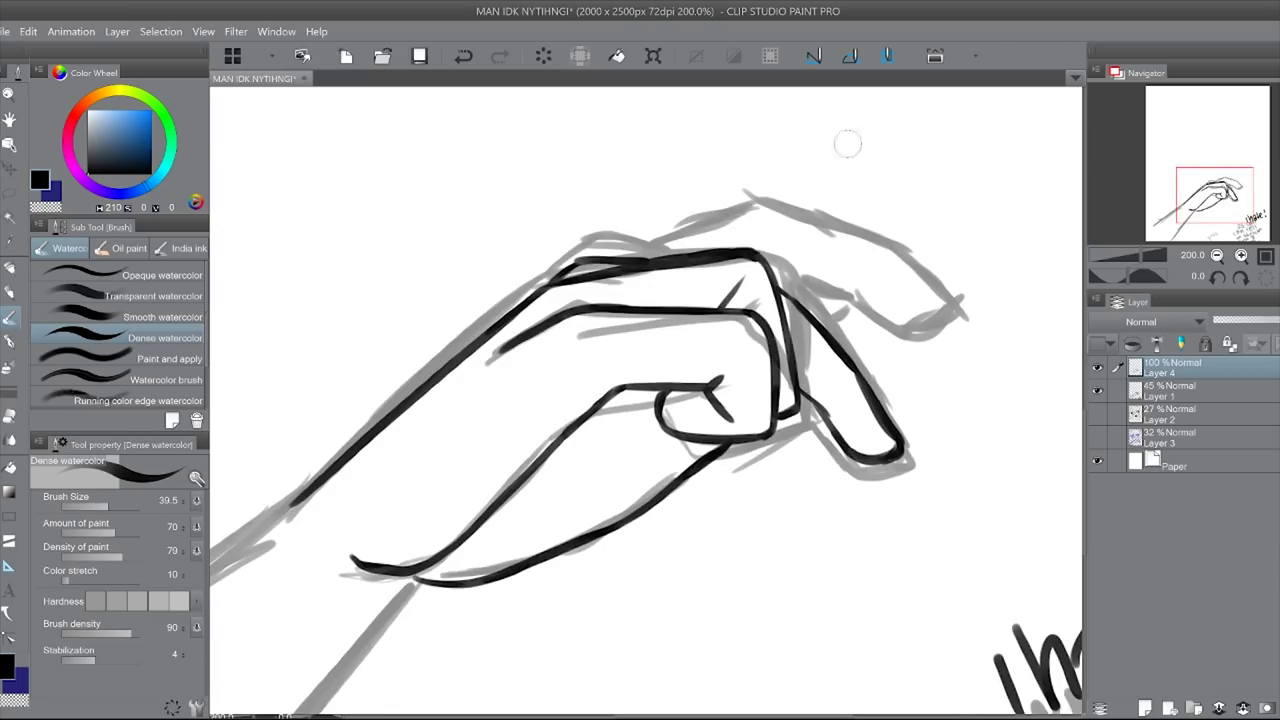
Step: Ink the farthest finger's outline over its knuckle to the tip and back along the underside
{"action": "left_click_drag", "start_coordinate": [744, 220], "coordinate": [770, 140]}
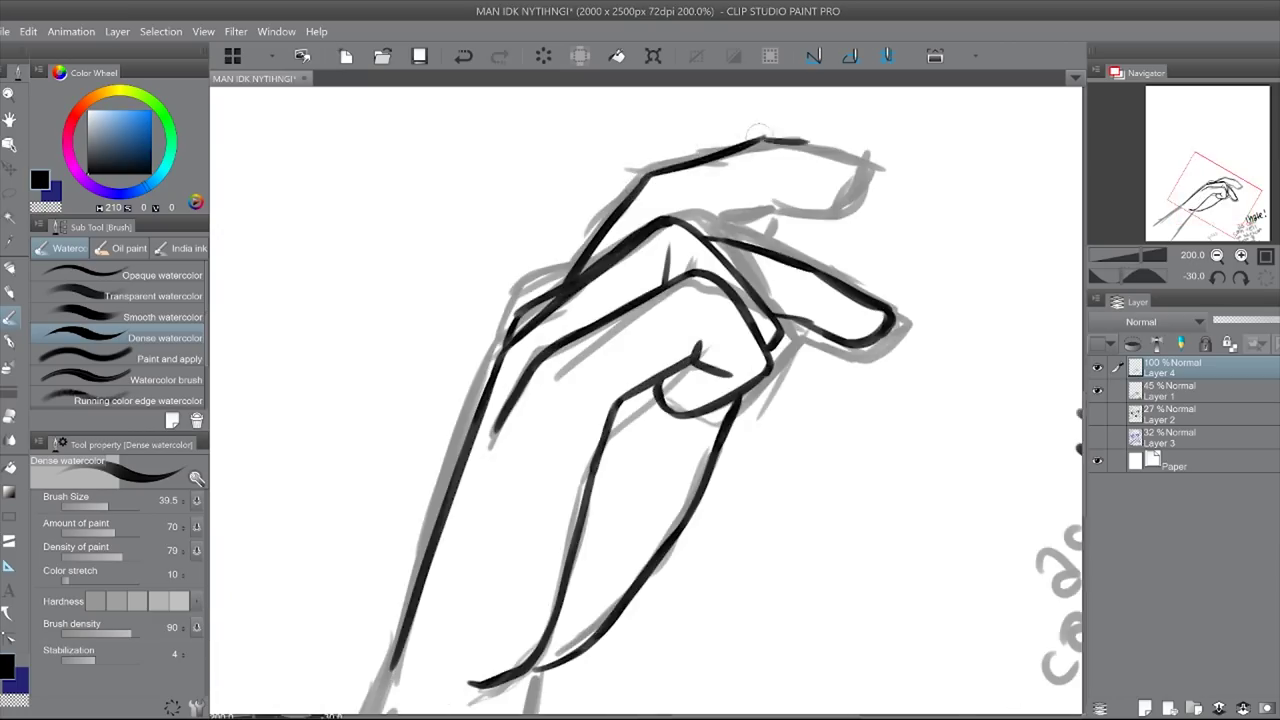
{"action": "mouse_move", "coordinate": [824, 268]}
{"action": "left_mouse_down"}
{"action": "mouse_move", "coordinate": [910, 298]}
{"action": "mouse_move", "coordinate": [790, 370]}
{"action": "left_mouse_up"}
{"action": "key", "text": "ctrl+alt+0"}
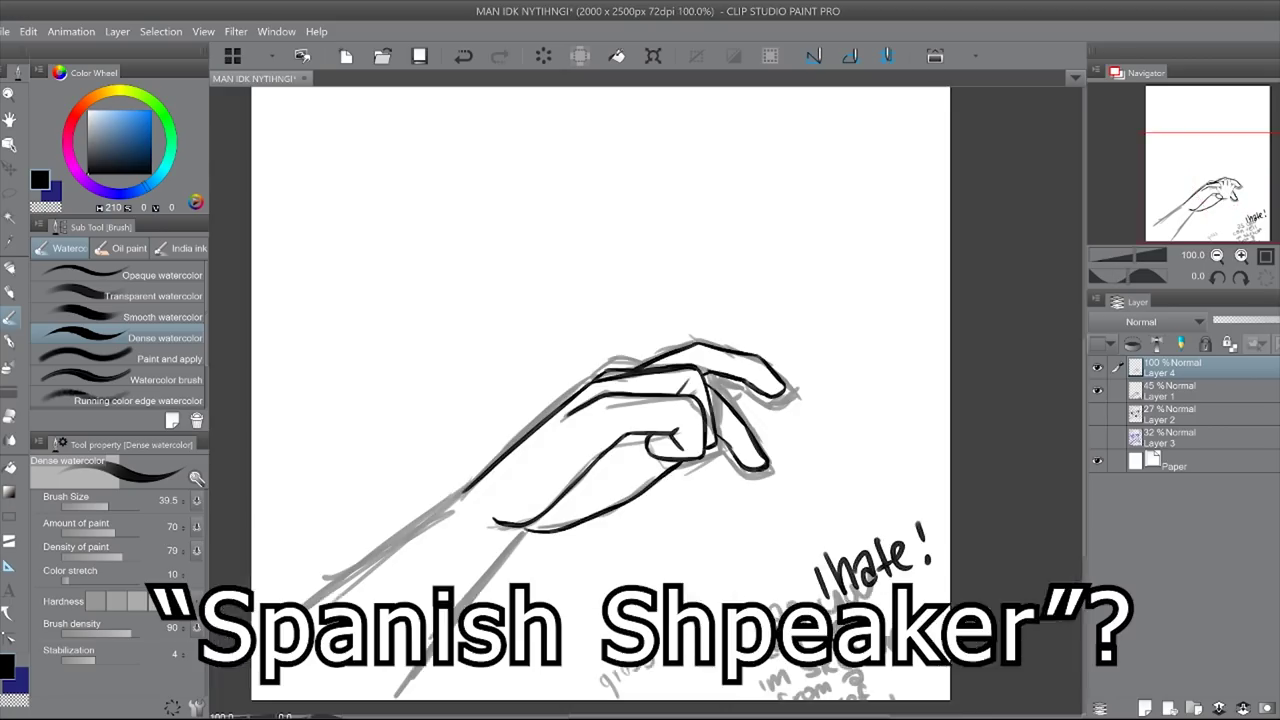
Step: Delete the faded hand sketch layer and redraw the farthest finger's bent outline
{"action": "scroll", "coordinate": [680, 160], "scroll_direction": "up", "scroll_amount": 2}
{"action": "left_click_drag", "start_coordinate": [680, 300], "coordinate": [680, 160]}
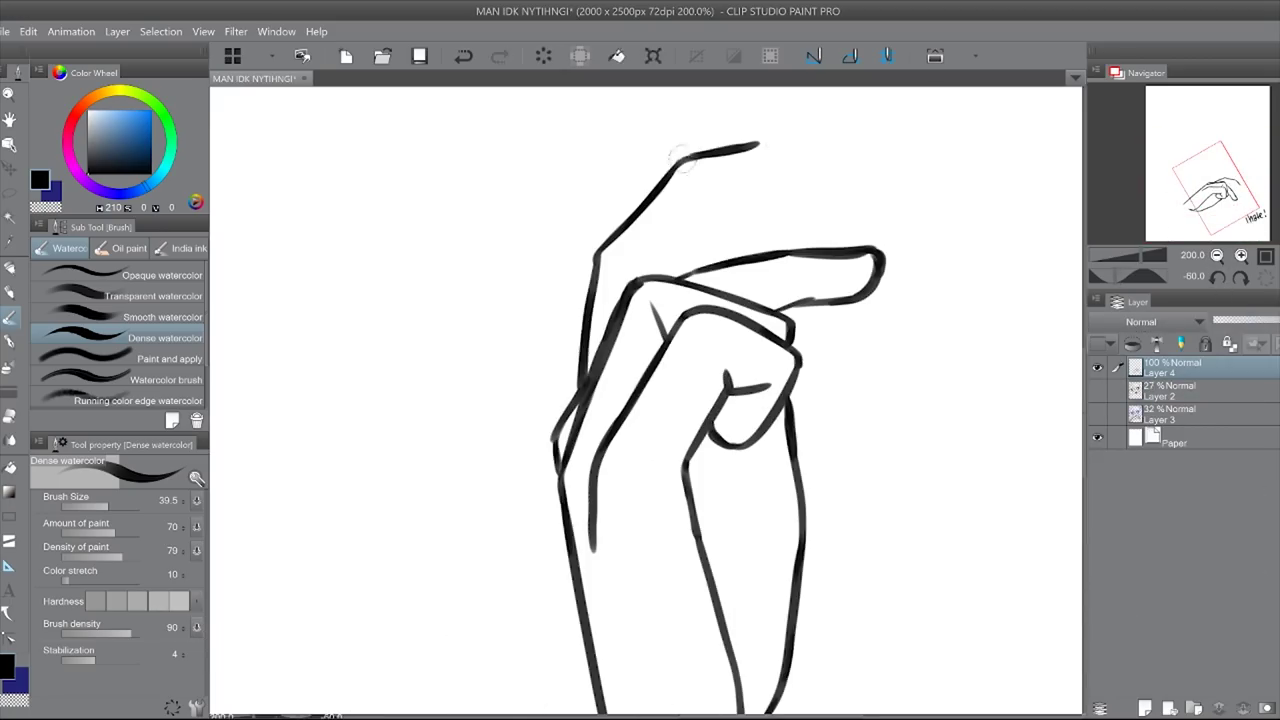
{"action": "key", "text": "ctrl+alt+0"}
{"action": "left_click", "coordinate": [1241, 255]}
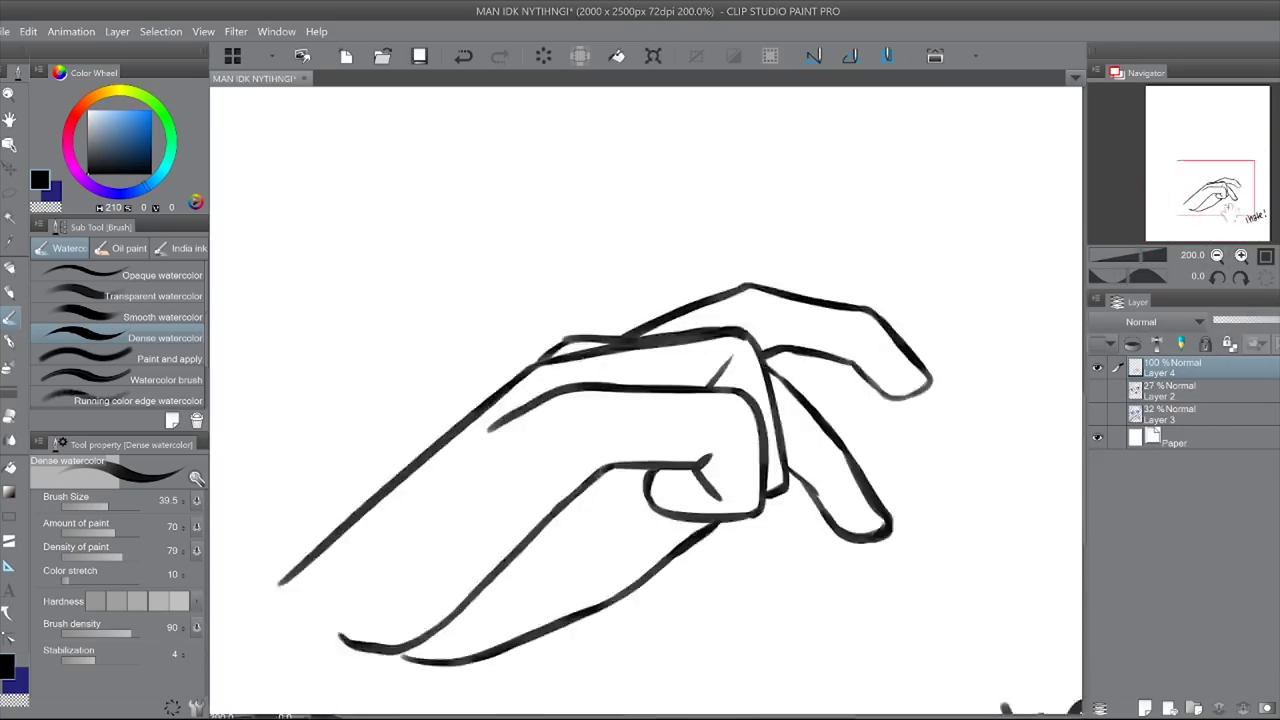
Step: Rework the farthest finger's tip and underside with a smoother, slightly longer contour
{"action": "left_click", "coordinate": [1222, 279]}
{"action": "left_click", "coordinate": [1222, 279]}
{"action": "left_click", "coordinate": [1222, 279]}
{"action": "left_click", "coordinate": [1222, 279]}
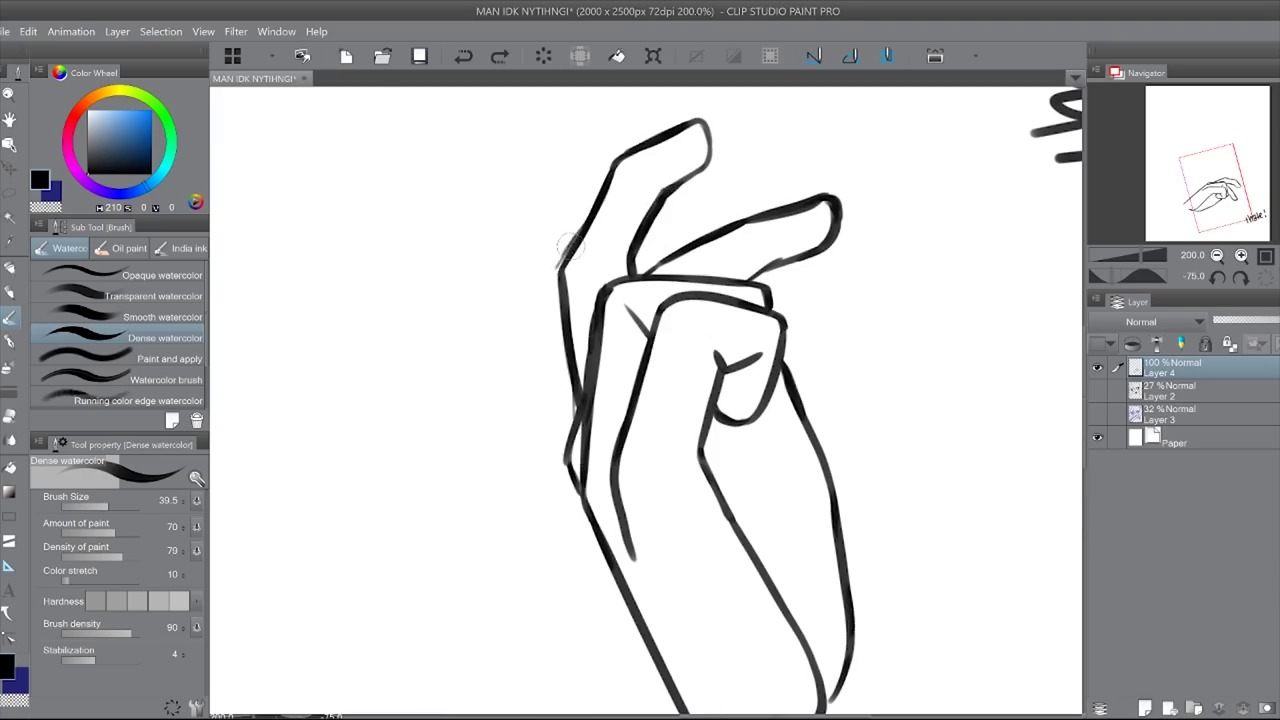
{"action": "key", "text": "ctrl+alt+0"}
{"action": "left_click", "coordinate": [1241, 255]}
{"action": "left_click", "coordinate": [1222, 279]}
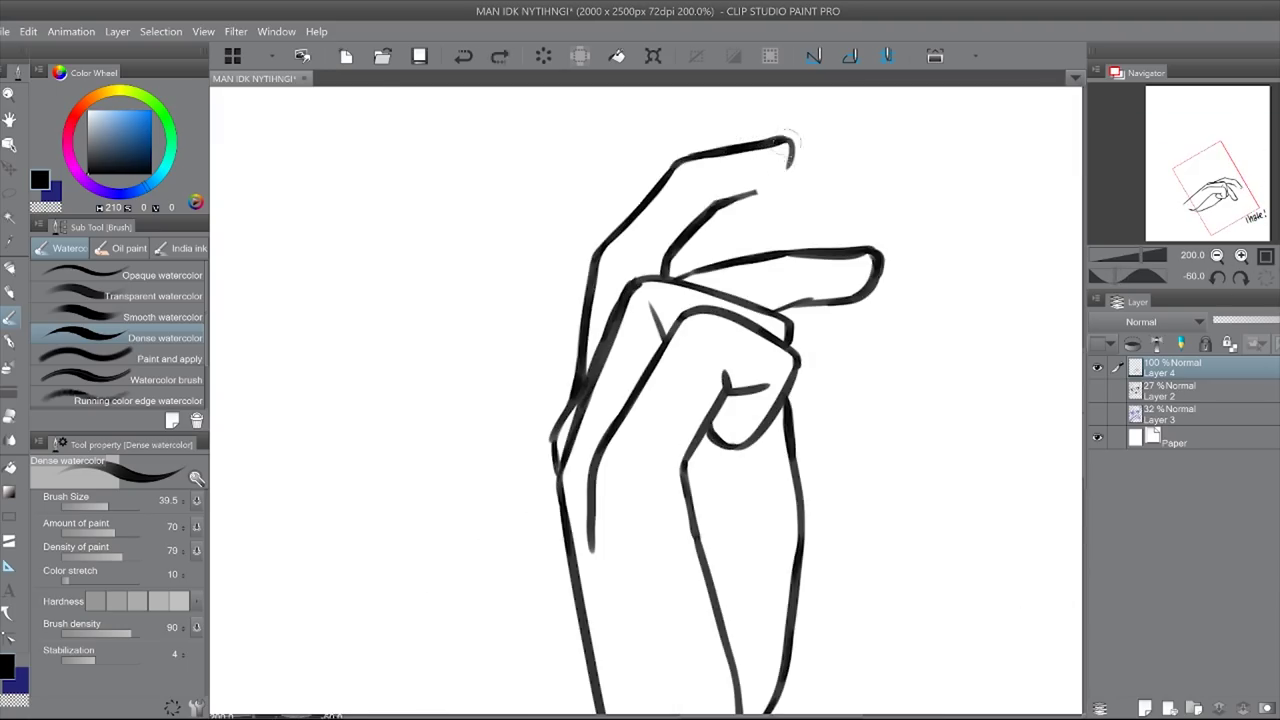
{"action": "key", "text": "ctrl+alt+0"}
Step: Redraw the curled fingertip under the thumb as one rounded curve and erase the handwritten note below the hand
{"action": "scroll", "coordinate": [707, 270], "scroll_direction": "up", "scroll_amount": 5}
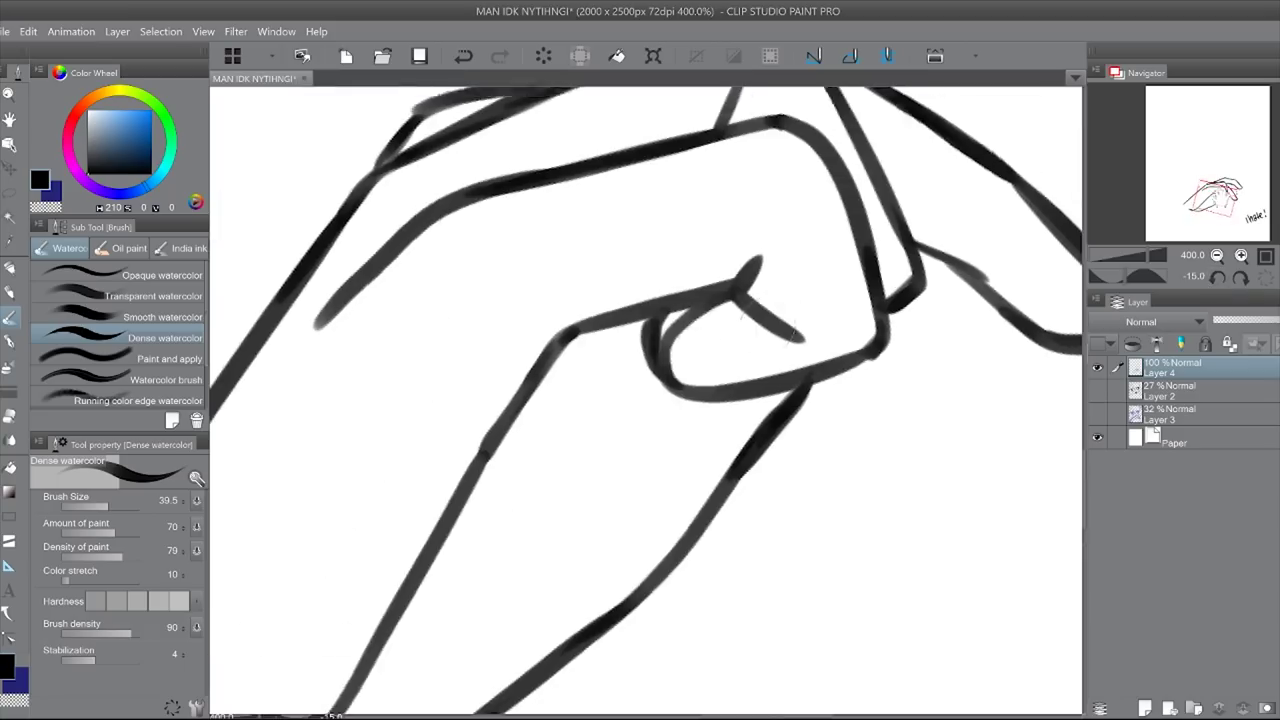
{"action": "key", "text": "asciicircum"}
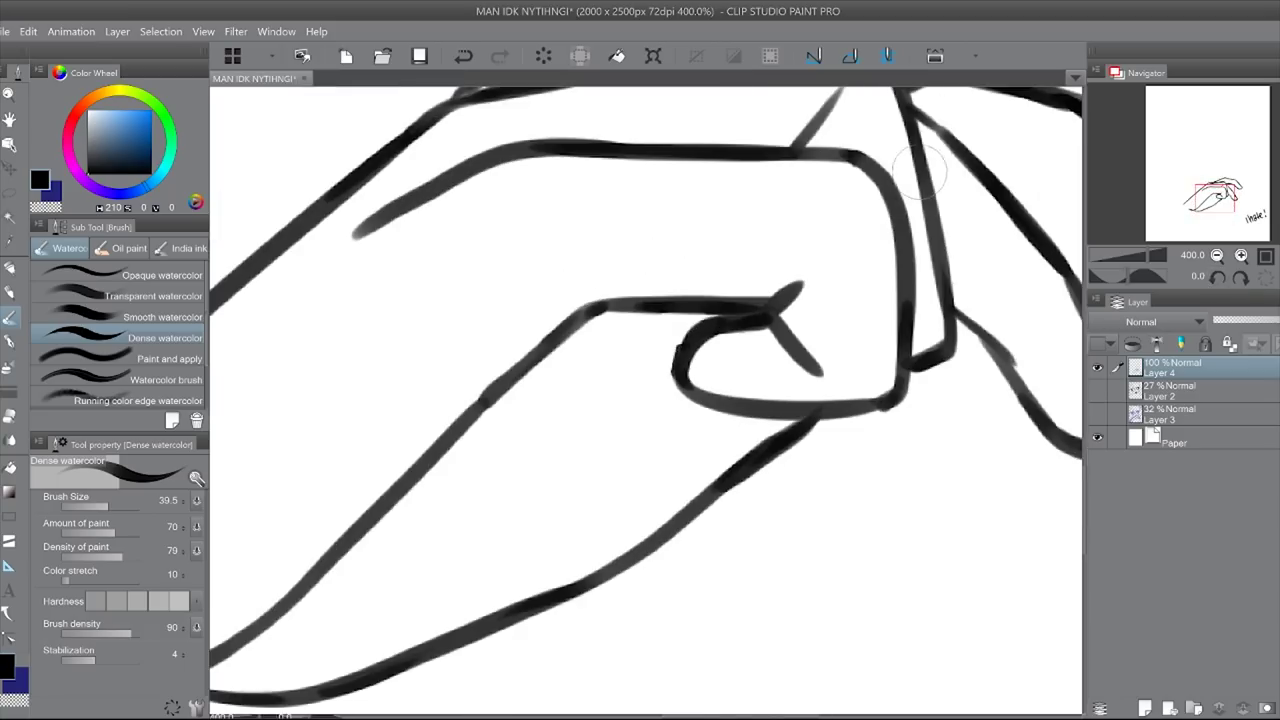
{"action": "key", "text": "ctrl+alt+0"}
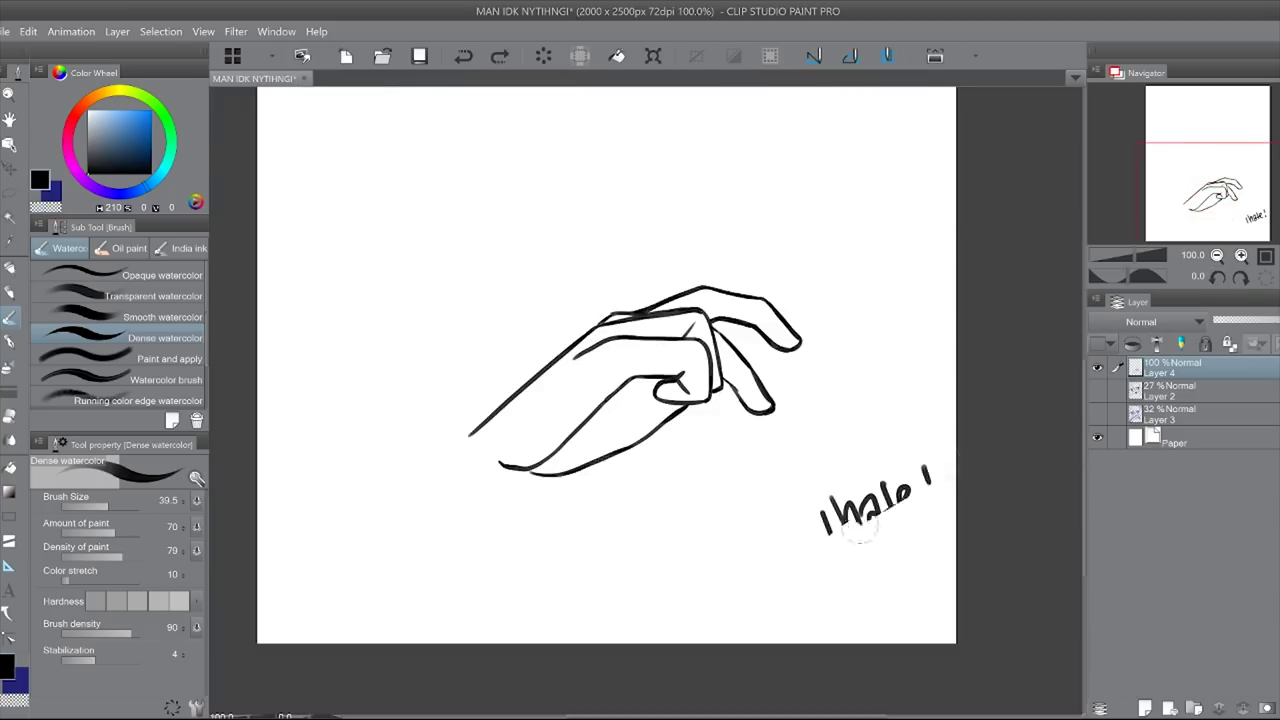
{"action": "scroll", "coordinate": [650, 500], "scroll_direction": "up", "scroll_amount": 4}
{"action": "key", "text": "ctrl+alt+0"}
Step: Scale the hand drawing to 123% and place it across the character's chin and lower lip
{"action": "key", "text": "ctrl+t"}
{"action": "left_click_drag", "start_coordinate": [761, 498], "coordinate": [813, 528]}
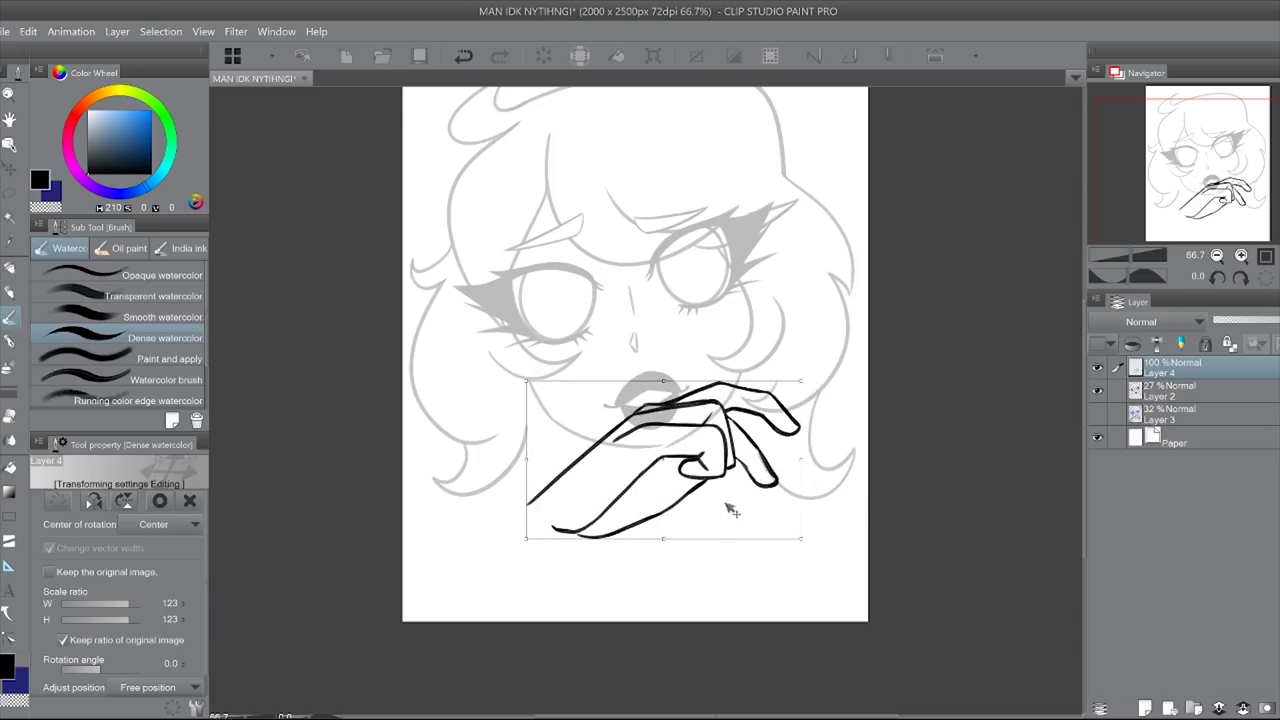
{"action": "key", "text": "Return"}
Step: Erase the lip and jaw lines on Layer 2 that show through the hand
{"action": "key", "text": "alt+bracketleft"}
{"action": "key", "text": "ctrl+plus"}
{"action": "key", "text": "ctrl+plus"}
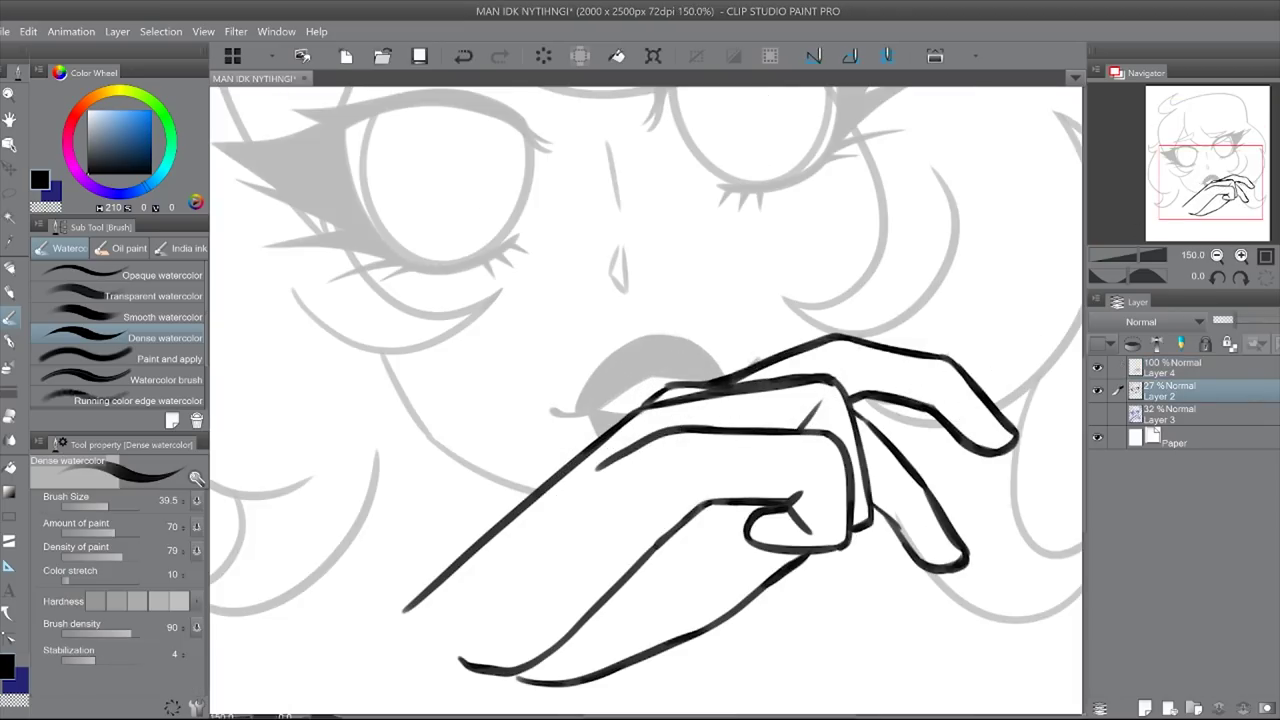
Step: Restore the face line art to 100% opacity and merge the hand layer into it
{"action": "left_click", "coordinate": [1275, 320]}
{"action": "key", "text": "ctrl+alt+0"}
{"action": "key", "text": "ctrl+e"}
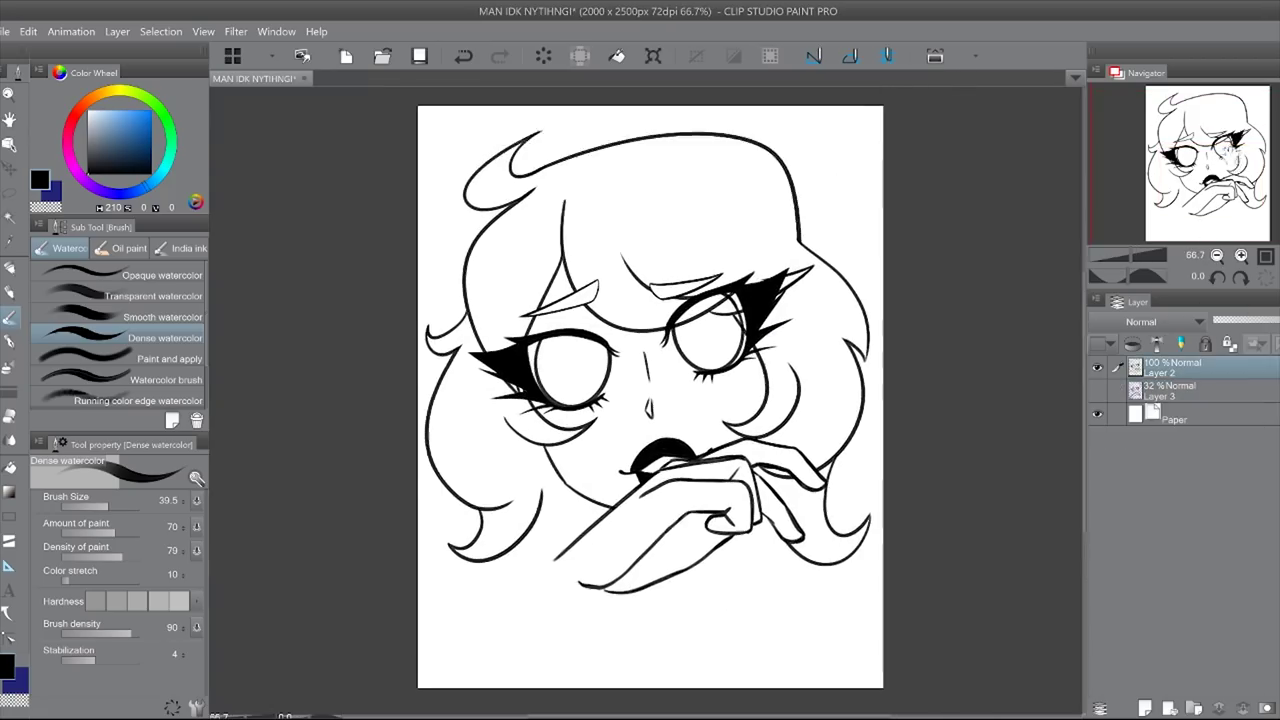
Step: Show the purple rough sketch layer and ink the forearm's upper and lower edges from the wrist
{"action": "left_click", "coordinate": [1098, 402]}
{"action": "left_click", "coordinate": [1098, 402]}
{"action": "left_click", "coordinate": [1098, 400]}
{"action": "scroll", "coordinate": [833, 251], "scroll_direction": "up", "scroll_amount": 4}
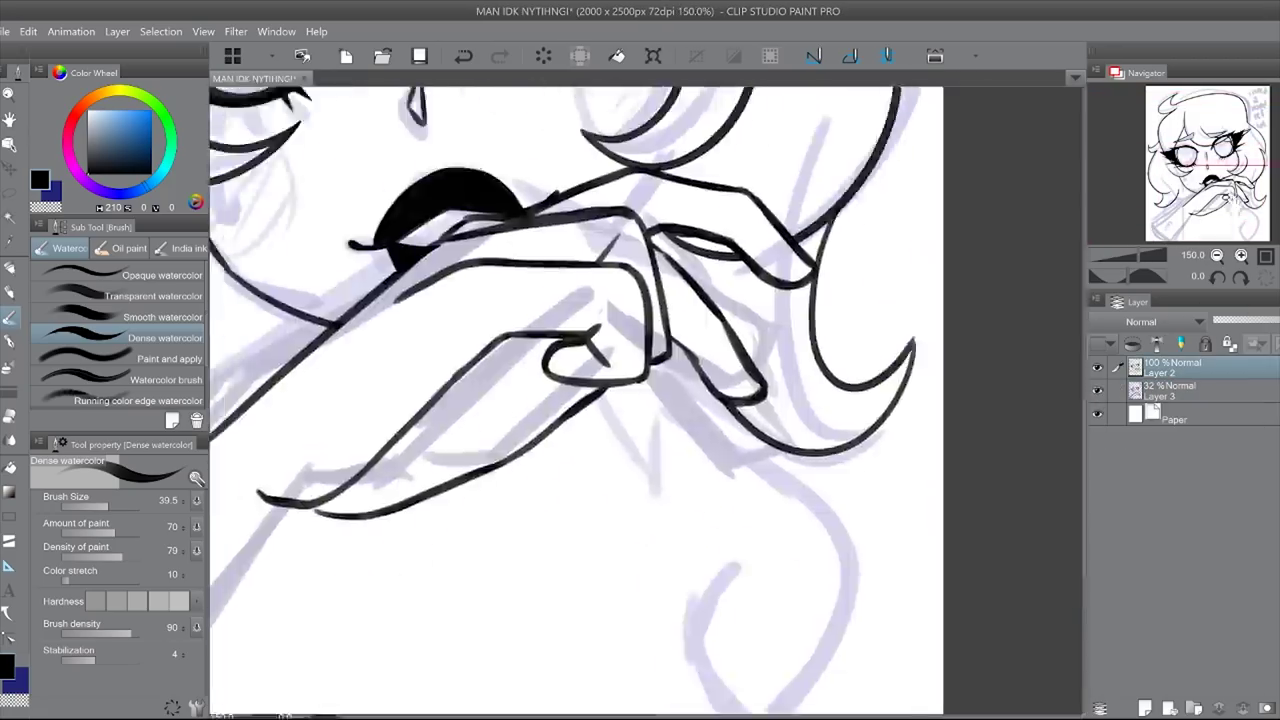
{"action": "key", "text": "ctrl+z"}
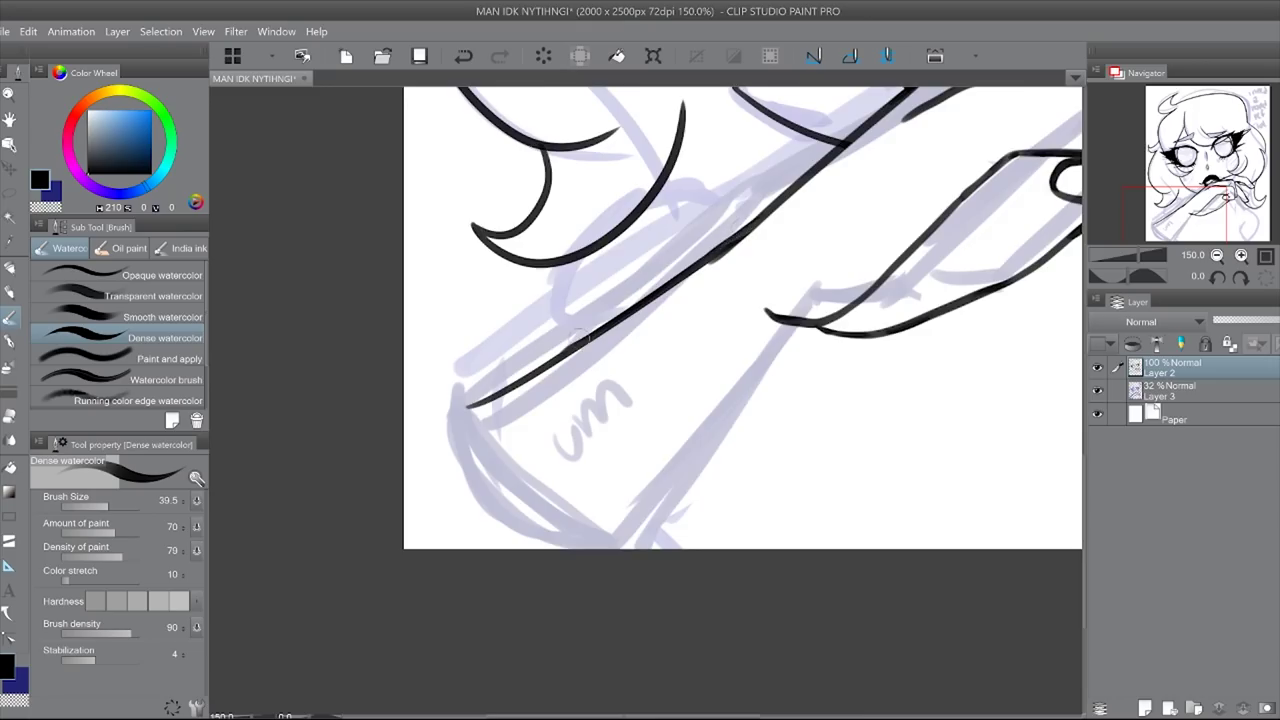
{"action": "scroll", "coordinate": [770, 300], "scroll_direction": "up", "scroll_amount": 2}
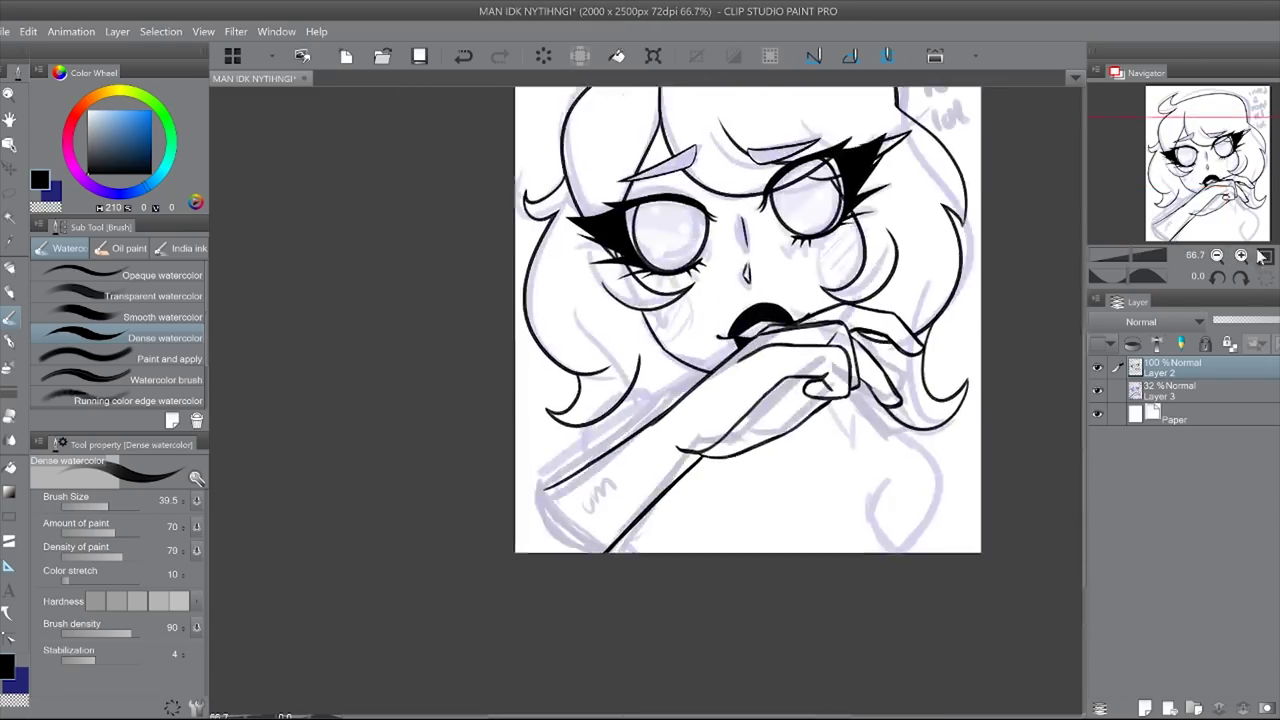
Step: Ink the forearm's closing edge at the elbow and crop the canvas to 2000 x 2436 px
{"action": "scroll", "coordinate": [600, 450], "scroll_direction": "up", "scroll_amount": 3}
{"action": "left_click_drag", "start_coordinate": [580, 304], "coordinate": [525, 498]}
{"action": "scroll", "coordinate": [770, 350], "scroll_direction": "down", "scroll_amount": 3}
{"action": "scroll", "coordinate": [770, 350], "scroll_direction": "up", "scroll_amount": 3}
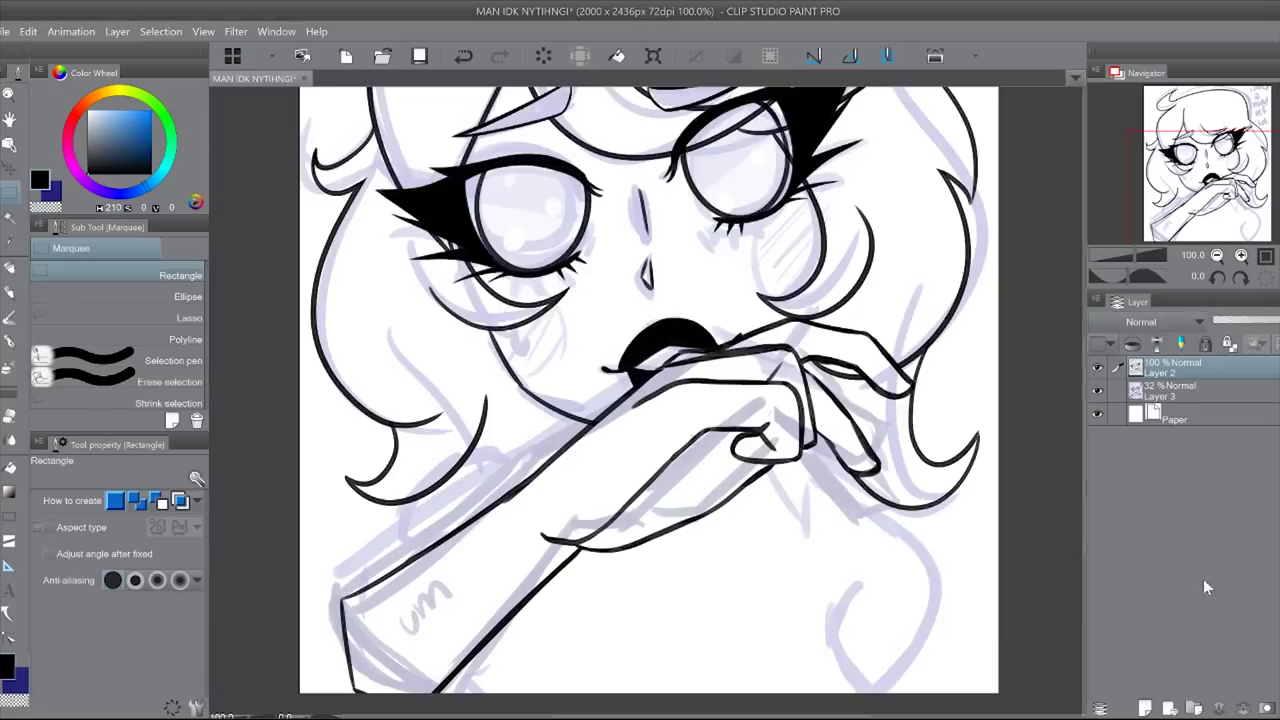
Step: Ink the near shoulder's curve and the inner arm line on a new layer above the line art
{"action": "key", "text": "ctrl+shift+n"}
{"action": "scroll", "coordinate": [640, 350], "scroll_direction": "up", "scroll_amount": 2}
{"action": "left_click_drag", "start_coordinate": [867, 455], "coordinate": [828, 555]}
{"action": "key", "text": "ctrl+z"}
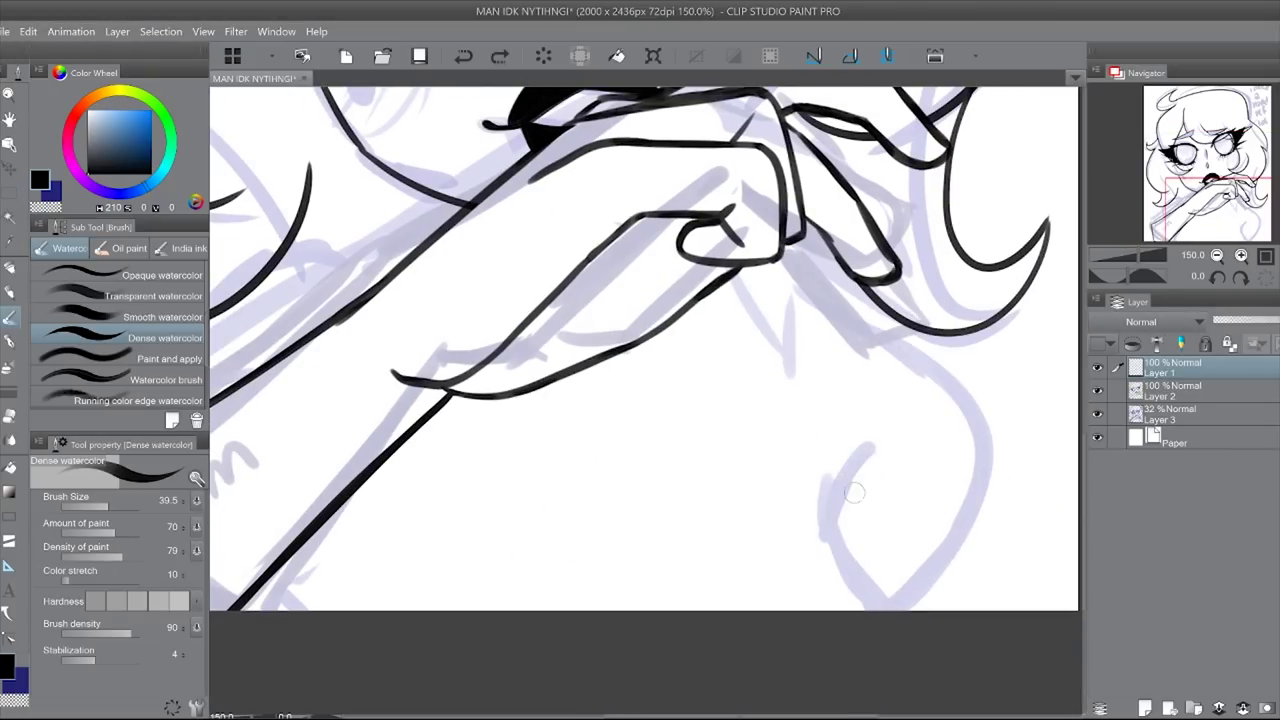
{"action": "left_click_drag", "start_coordinate": [867, 452], "coordinate": [893, 603]}
{"action": "left_click_drag", "start_coordinate": [790, 245], "coordinate": [893, 600]}
{"action": "scroll", "coordinate": [640, 350], "scroll_direction": "down", "scroll_amount": 5}
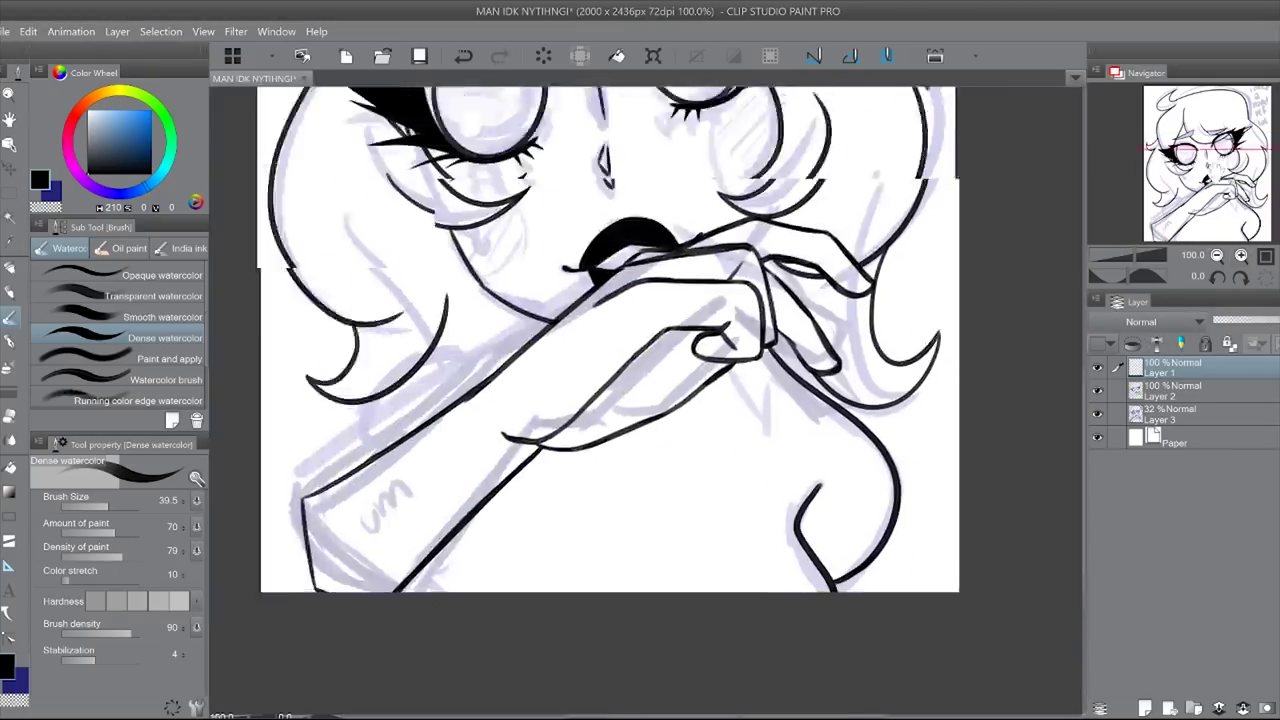
Step: Remove the first shoulder lines and redraw the shoulder curve and inner arm line slightly farther in
{"action": "scroll", "coordinate": [866, 388], "scroll_direction": "up", "scroll_amount": 6}
{"action": "scroll", "coordinate": [881, 372], "scroll_direction": "down", "scroll_amount": 2}
{"action": "key", "text": "ctrl+x"}
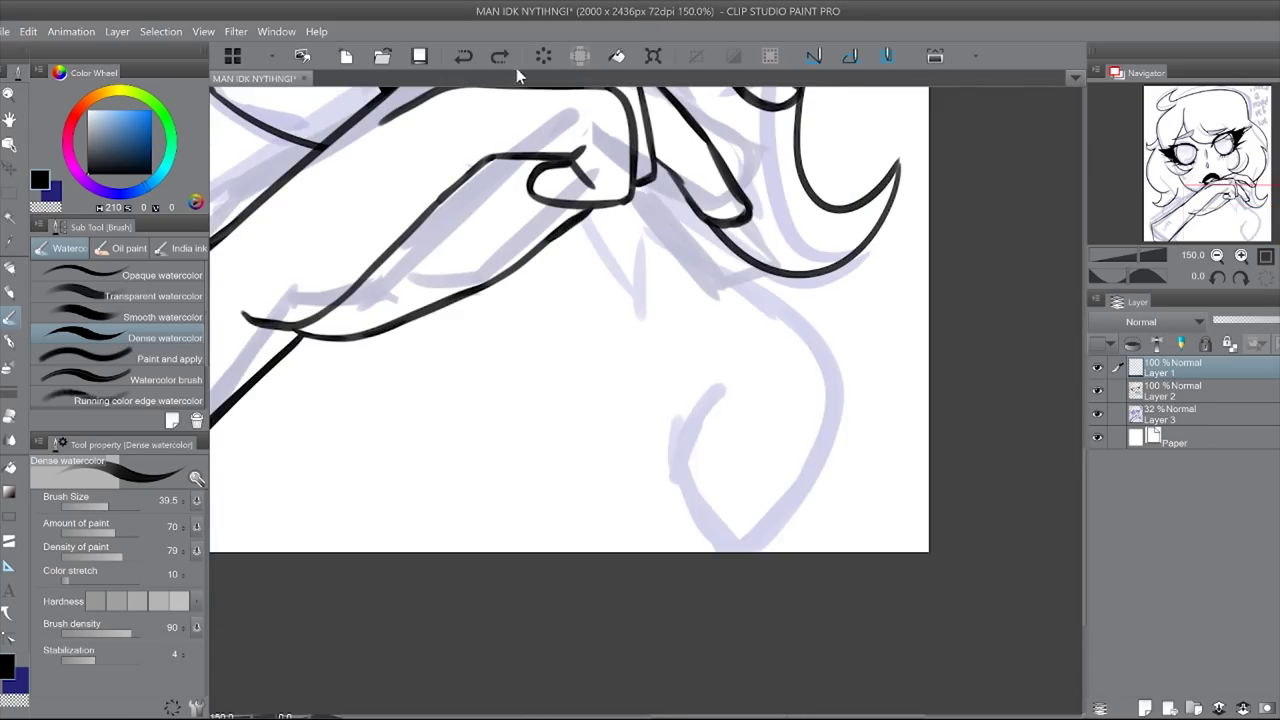
{"action": "key", "text": "ctrl+v"}
{"action": "scroll", "coordinate": [640, 350], "scroll_direction": "down", "scroll_amount": 2}
{"action": "key", "text": "ctrl+e"}
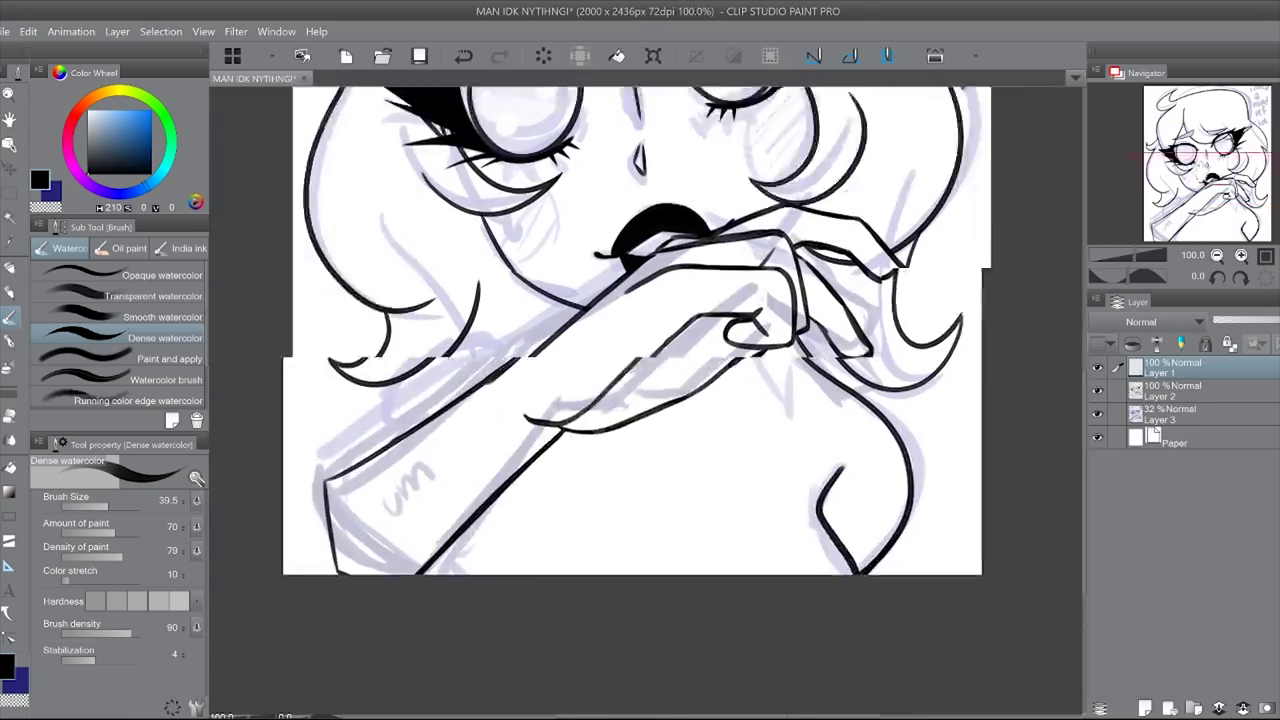
Step: Ink a short line from the hair lock down to the forearm and merge the layer into the line art
{"action": "left_click_drag", "start_coordinate": [700, 380], "coordinate": [752, 328]}
{"action": "key", "text": "ctrl+e"}
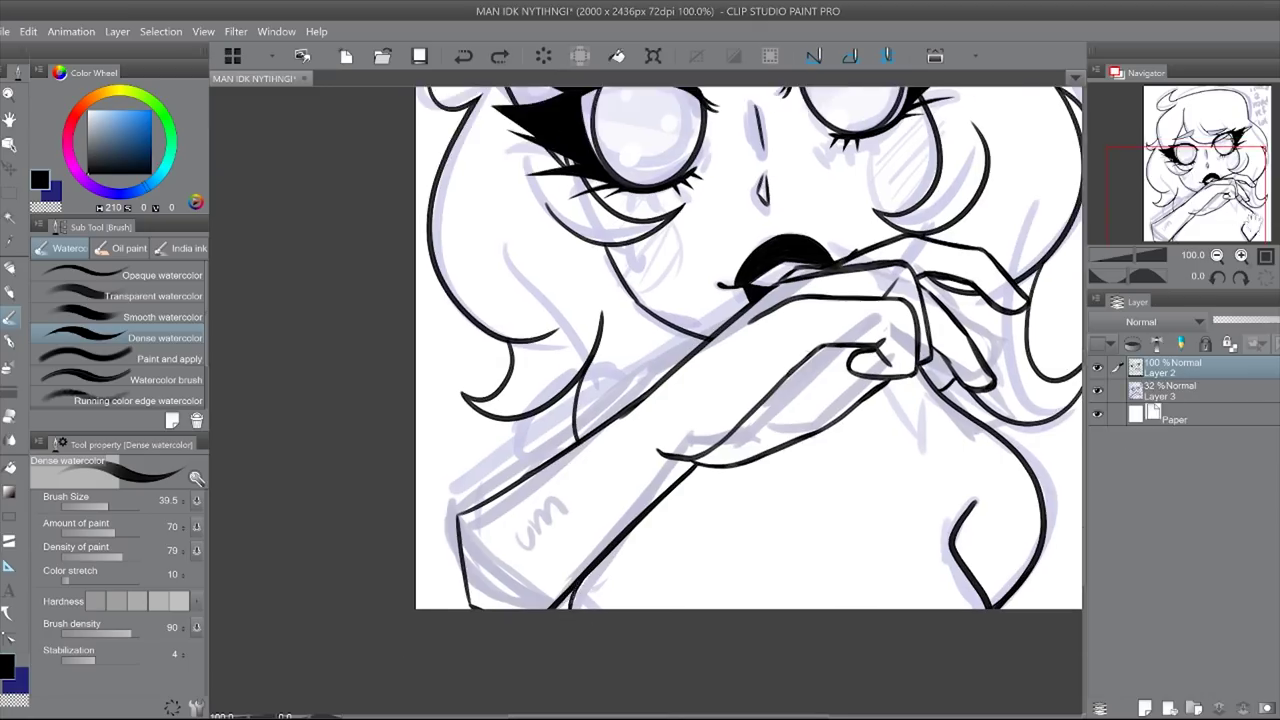
Step: Delete the purple rough sketch layer and ink a short neck line between the jaw and forearm
{"action": "scroll", "coordinate": [640, 400], "scroll_direction": "down", "scroll_amount": 3}
{"action": "key", "text": "Delete"}
{"action": "scroll", "coordinate": [640, 400], "scroll_direction": "up", "scroll_amount": 5}
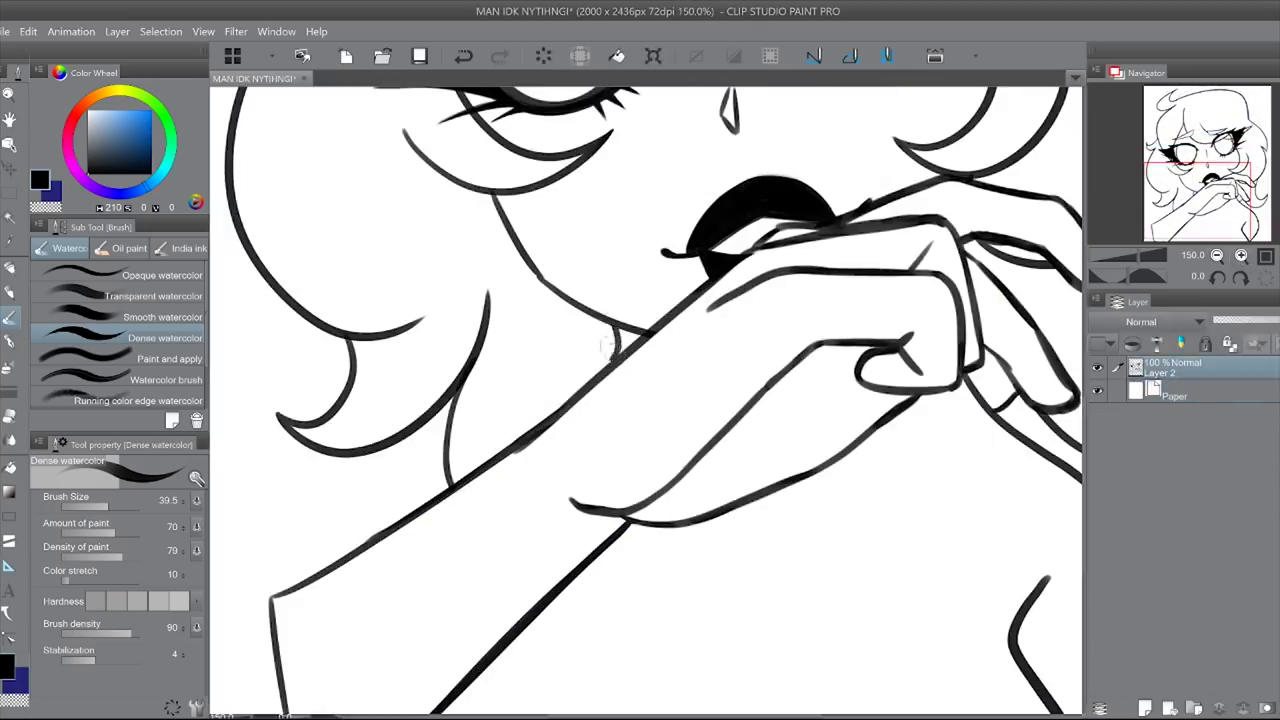
Step: Ink the other shoulder's curve behind the forearm on a new layer and merge it into the line art
{"action": "key", "text": "ctrl+shift+n"}
{"action": "left_click", "coordinate": [1216, 255]}
{"action": "left_click", "coordinate": [1216, 255]}
{"action": "left_click", "coordinate": [1240, 255]}
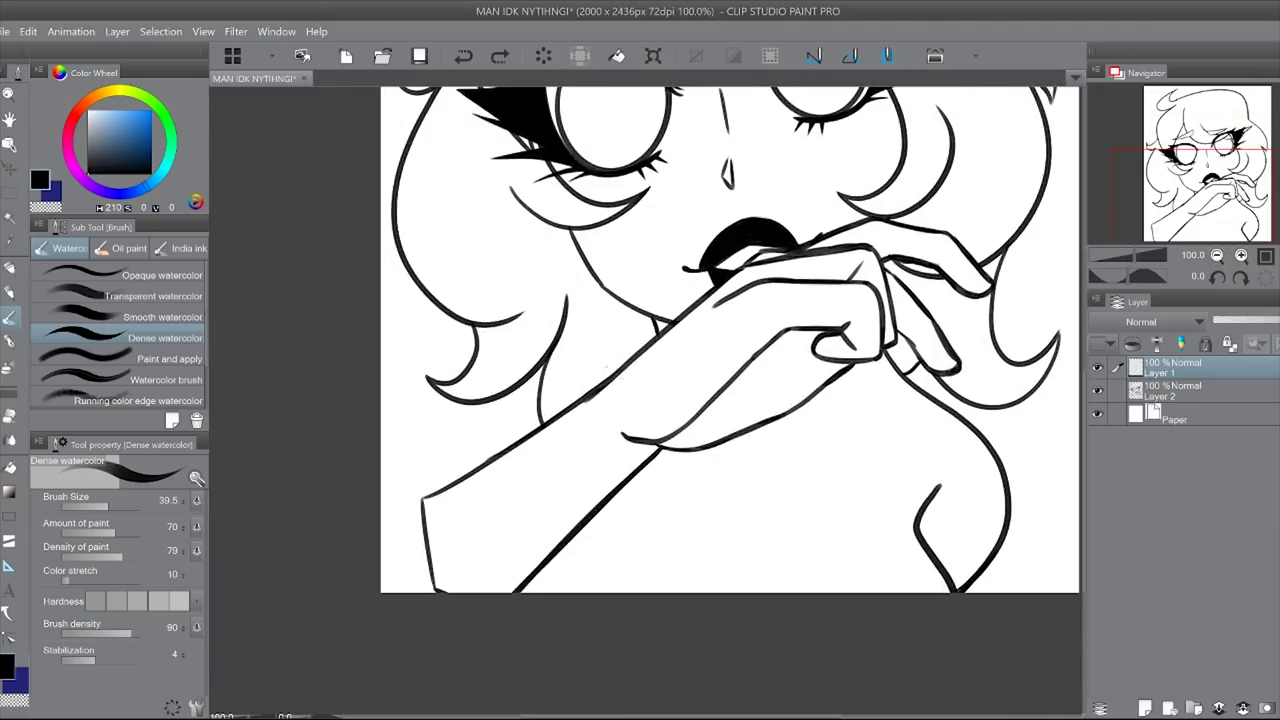
{"action": "left_click", "coordinate": [1245, 707]}
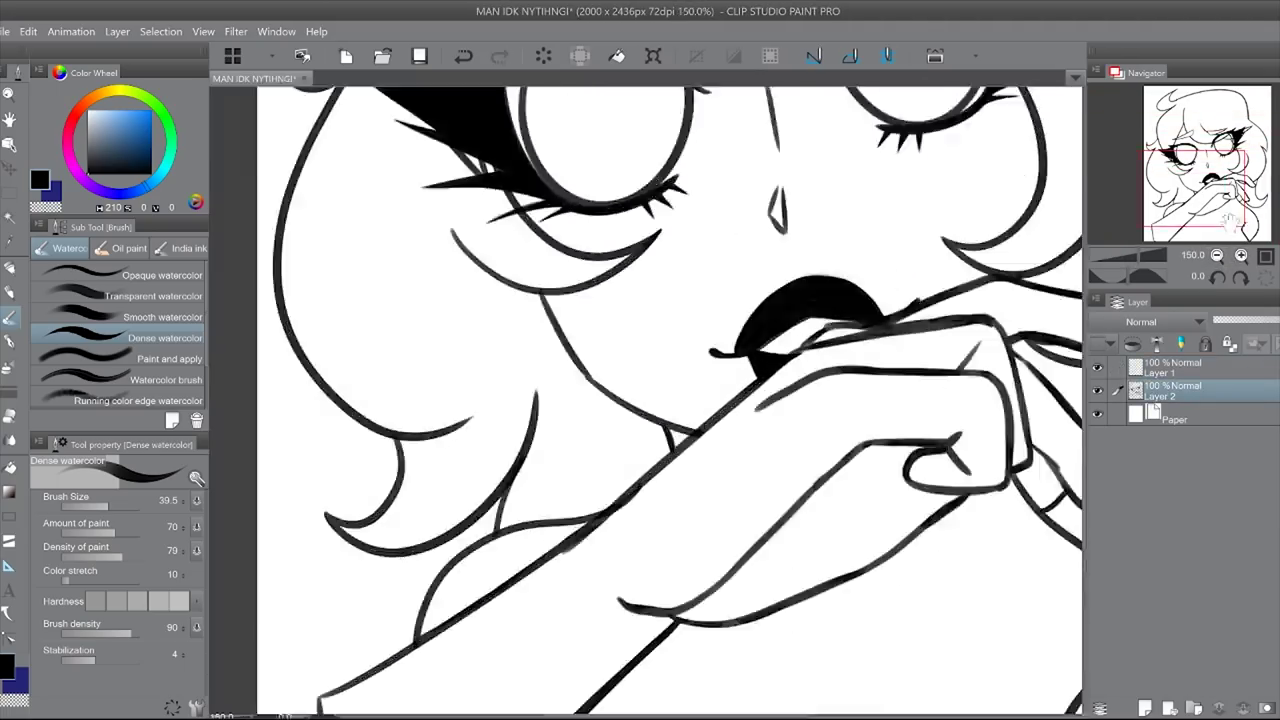
{"action": "left_click", "coordinate": [1216, 255]}
{"action": "left_click", "coordinate": [1240, 255]}
{"action": "left_click", "coordinate": [1216, 255]}
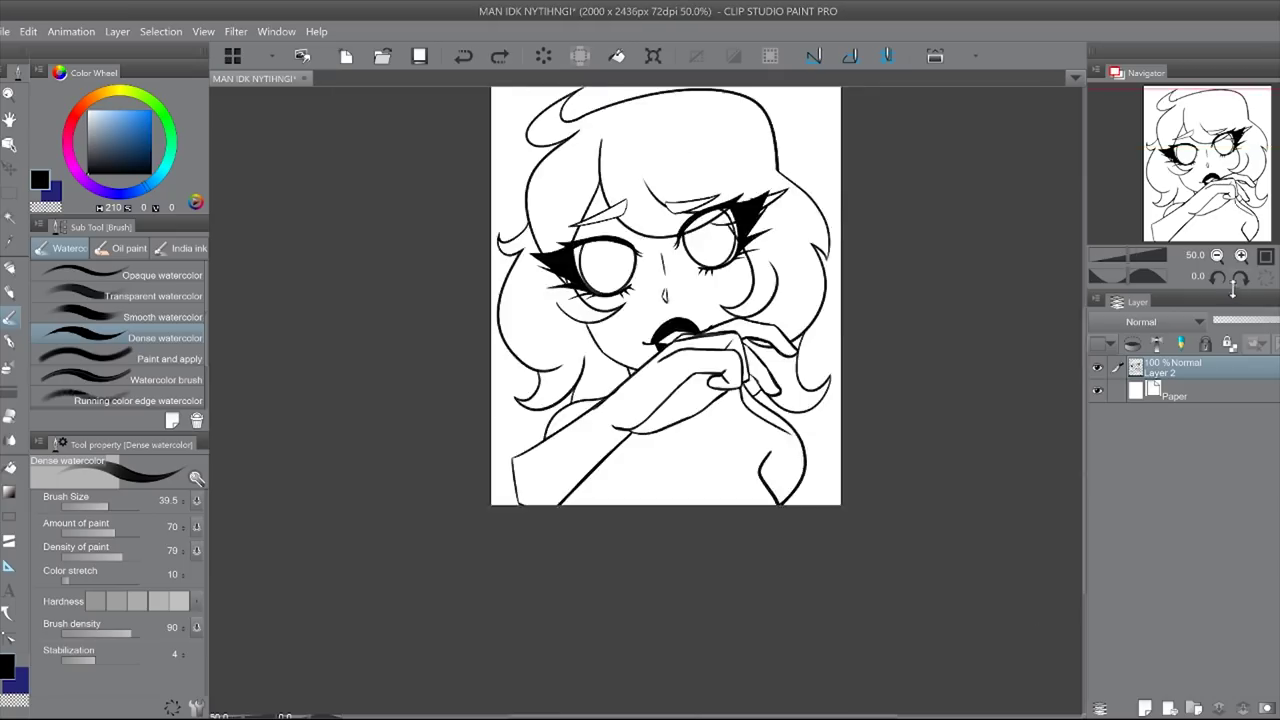
Step: On a new layer, ink a neck line below the hand that runs into a lower shoulder curve
{"action": "left_click", "coordinate": [1240, 255]}
{"action": "left_click", "coordinate": [1145, 707]}
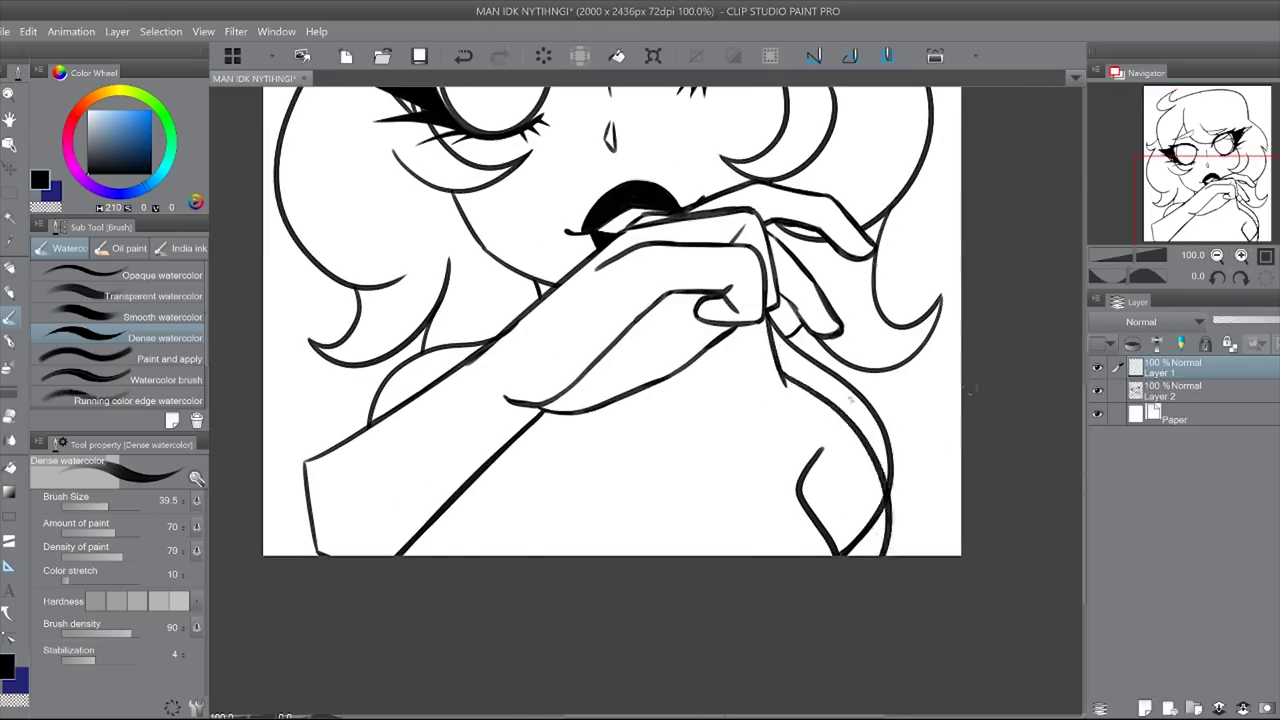
{"action": "scroll", "coordinate": [620, 320], "scroll_direction": "down", "scroll_amount": 3}
{"action": "scroll", "coordinate": [620, 320], "scroll_direction": "up", "scroll_amount": 4}
Step: Erase the old shoulder curve from Layer 2 and tidy the short line between the finger and neck
{"action": "left_click", "coordinate": [1172, 390]}
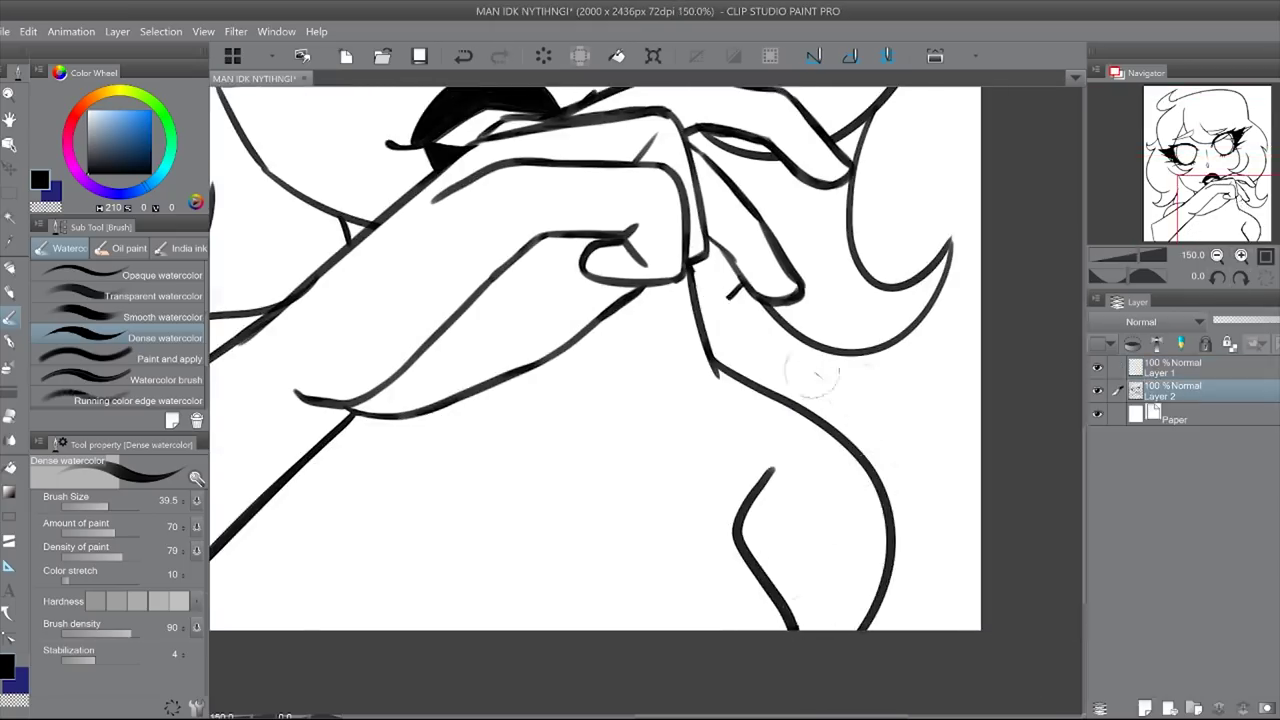
{"action": "scroll", "coordinate": [815, 375], "scroll_direction": "up", "scroll_amount": 3}
{"action": "scroll", "coordinate": [770, 458], "scroll_direction": "down", "scroll_amount": 2}
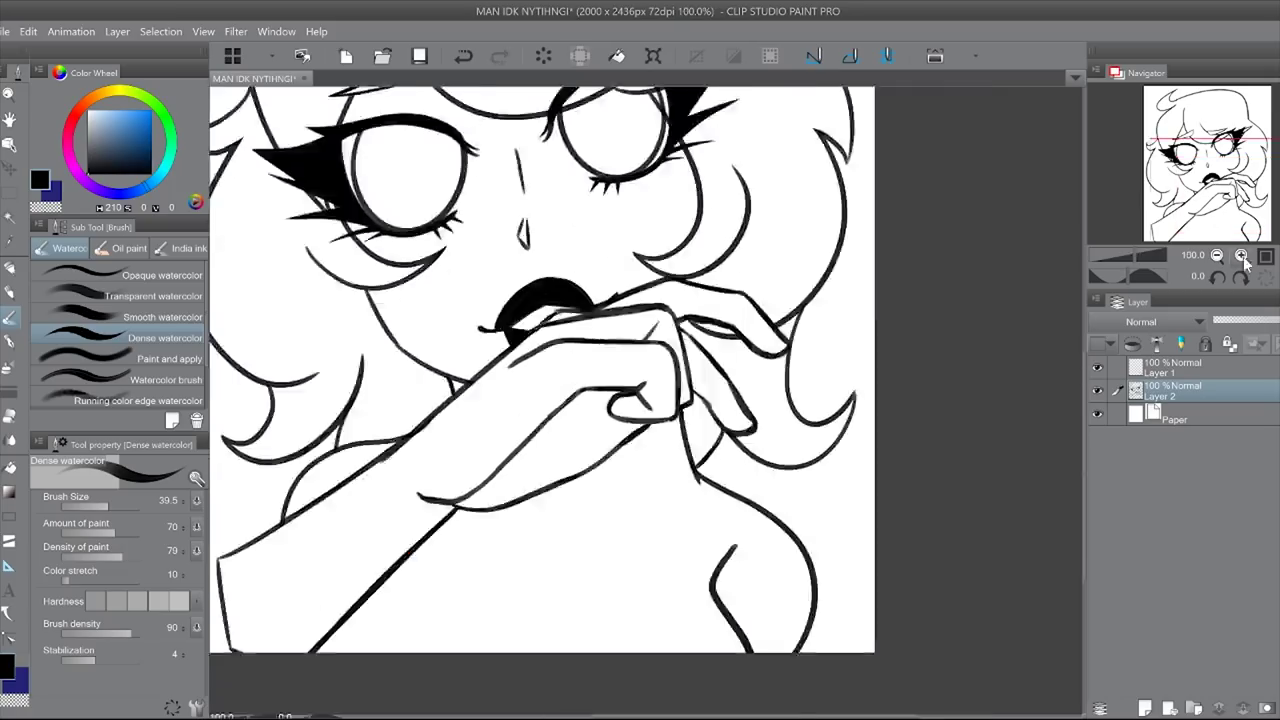
{"action": "scroll", "coordinate": [770, 458], "scroll_direction": "up", "scroll_amount": 2}
{"action": "scroll", "coordinate": [770, 458], "scroll_direction": "down", "scroll_amount": 2}
{"action": "scroll", "coordinate": [770, 458], "scroll_direction": "up", "scroll_amount": 2}
Step: Ink a pointed, curling hair lock on Layer 1 hanging below the curled fingers in front of the neck
{"action": "left_click", "coordinate": [1172, 367]}
{"action": "left_click_drag", "start_coordinate": [752, 438], "coordinate": [650, 576]}
{"action": "scroll", "coordinate": [650, 574], "scroll_direction": "down", "scroll_amount": 3}
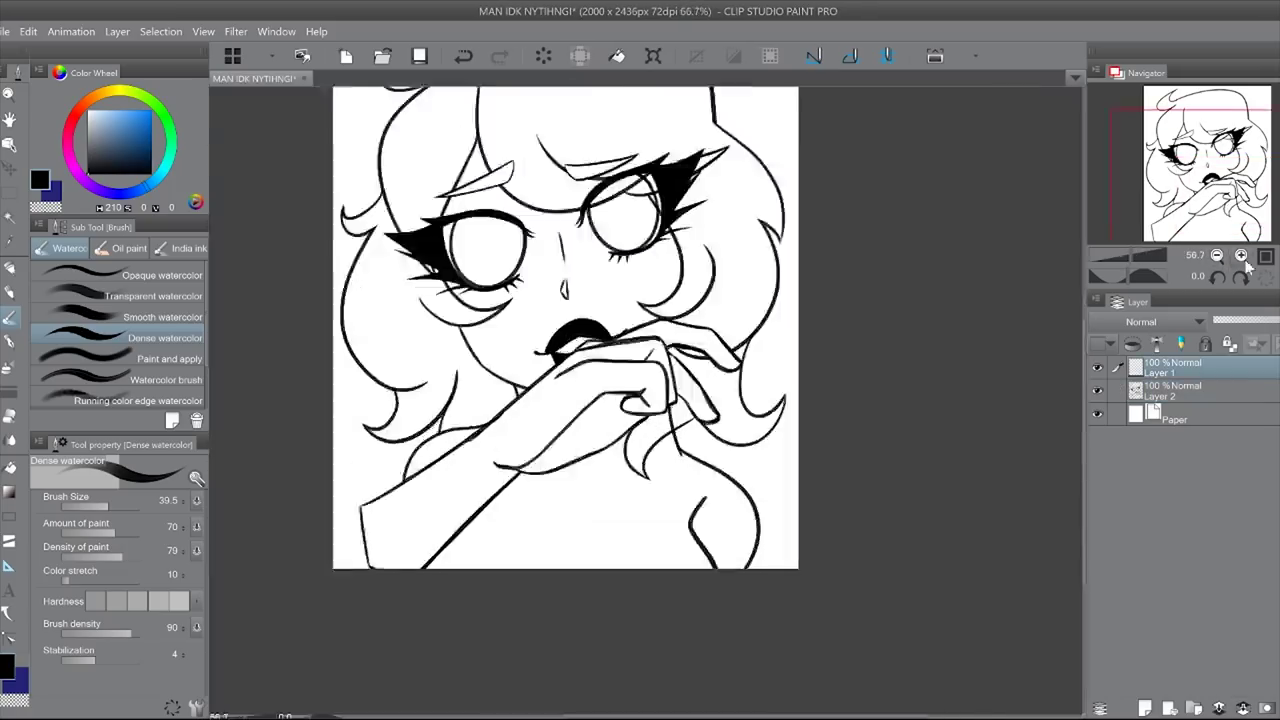
{"action": "scroll", "coordinate": [650, 560], "scroll_direction": "up", "scroll_amount": 3}
{"action": "left_click_drag", "start_coordinate": [628, 455], "coordinate": [657, 550]}
{"action": "scroll", "coordinate": [650, 400], "scroll_direction": "up", "scroll_amount": 1}
Step: Clean up the Layer 2 lines around the new hair lock and merge its layer into the line art
{"action": "left_click", "coordinate": [1172, 390]}
{"action": "scroll", "coordinate": [715, 425], "scroll_direction": "up", "scroll_amount": 2}
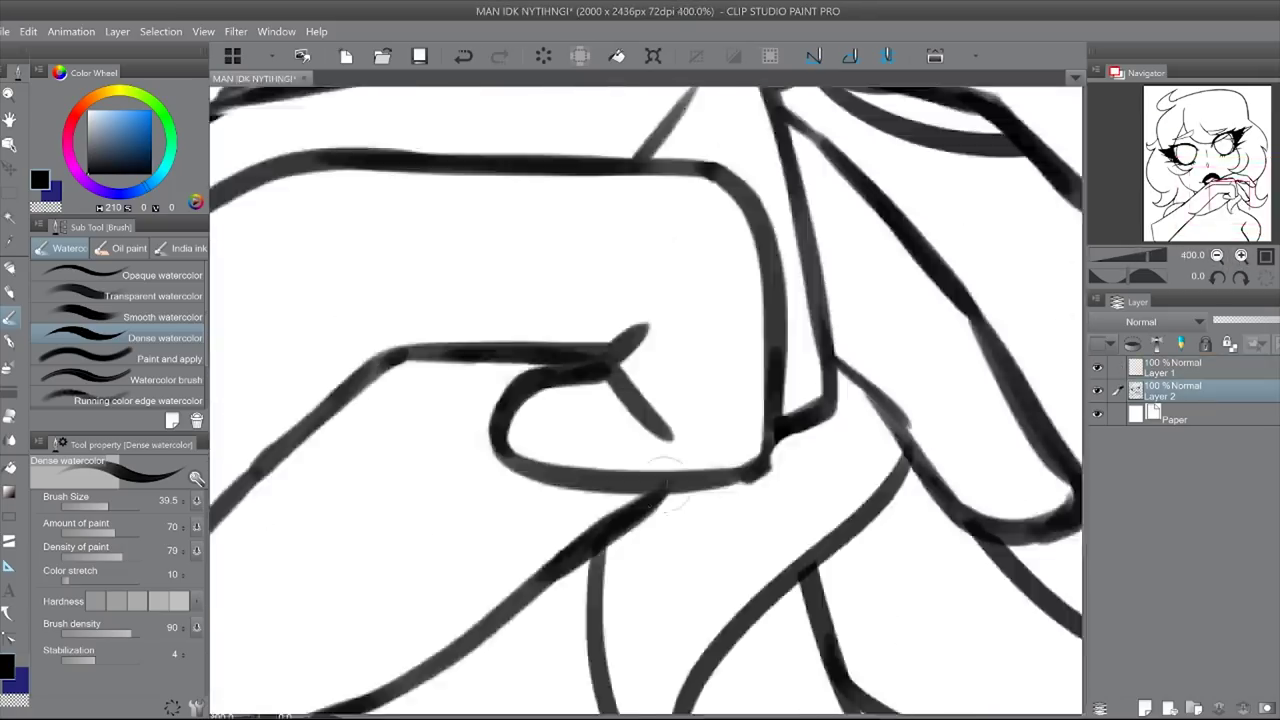
{"action": "scroll", "coordinate": [871, 427], "scroll_direction": "down", "scroll_amount": 5}
{"action": "key", "text": "ctrl+e"}
{"action": "scroll", "coordinate": [871, 427], "scroll_direction": "up", "scroll_amount": 5}
{"action": "scroll", "coordinate": [1230, 185], "scroll_direction": "down", "scroll_amount": 3}
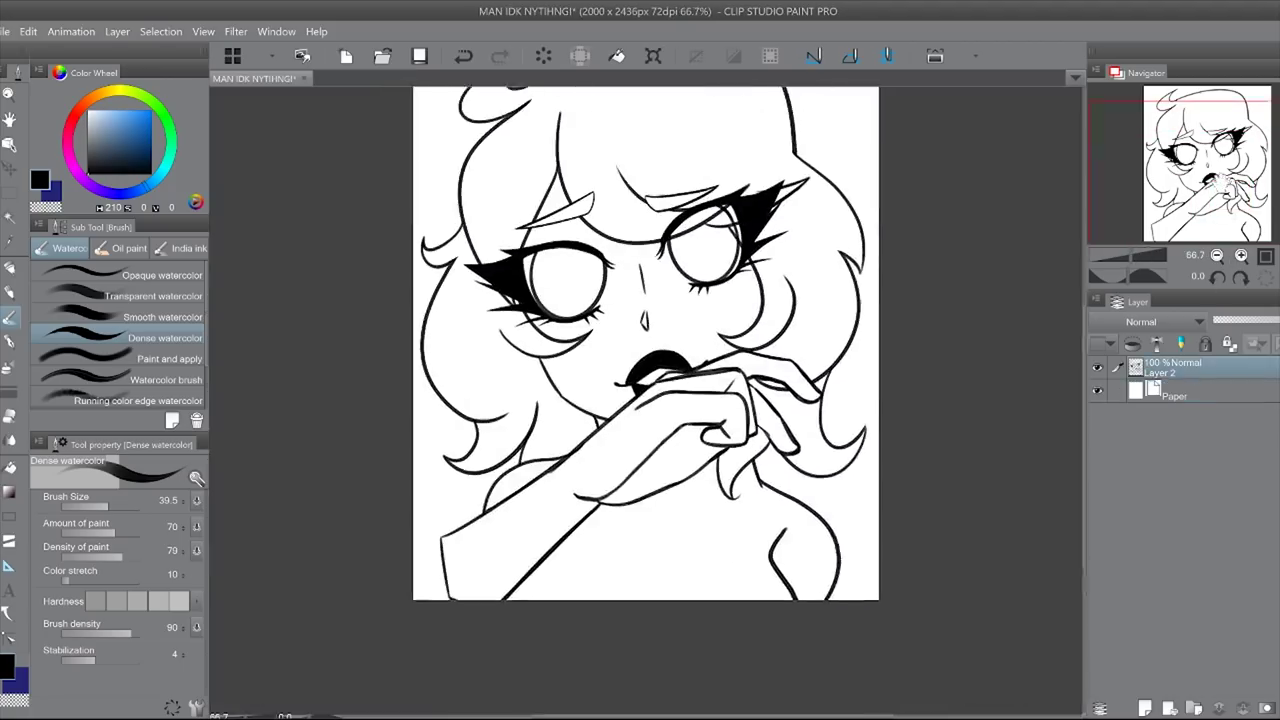
Step: On a new layer beneath the line art, fill the hair sections and the lock below the hand with dark navy
{"action": "scroll", "coordinate": [1230, 185], "scroll_direction": "up", "scroll_amount": 1}
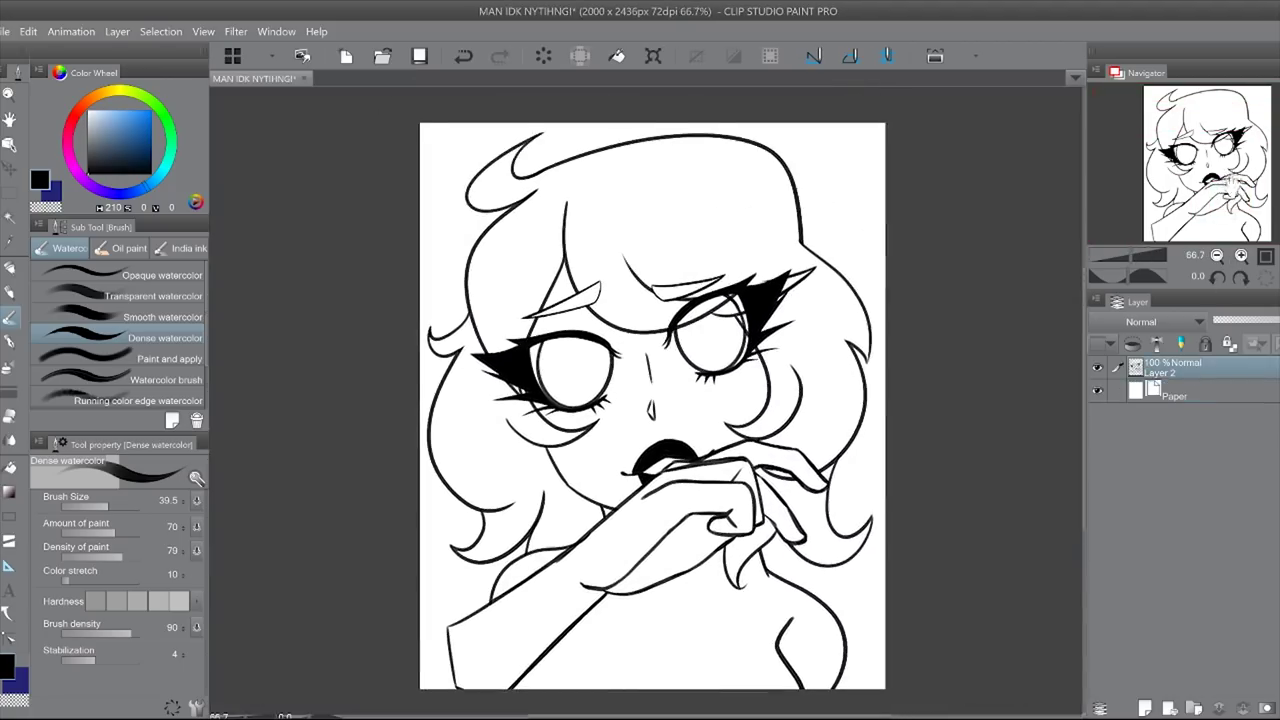
{"action": "scroll", "coordinate": [1230, 185], "scroll_direction": "down", "scroll_amount": 1}
{"action": "key", "text": "ctrl+z"}
{"action": "left_click", "coordinate": [127, 160]}
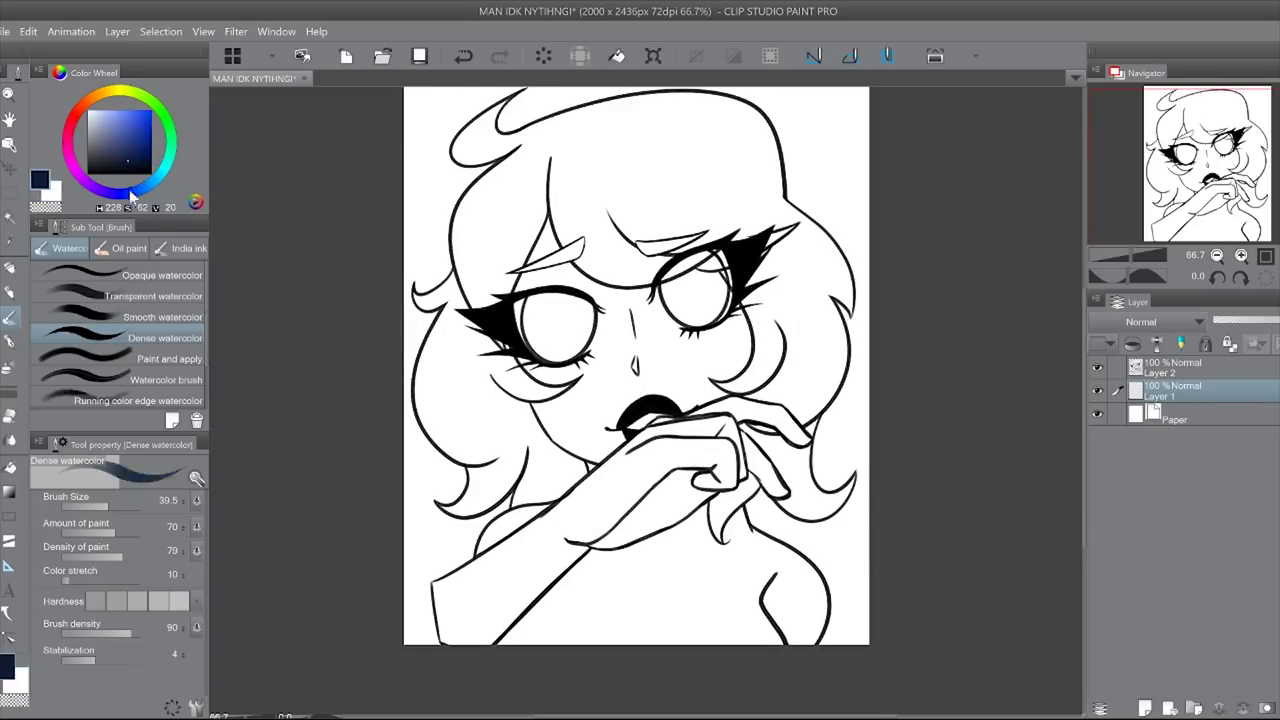
{"action": "key", "text": "g"}
{"action": "left_click", "coordinate": [640, 160]}
{"action": "left_click", "coordinate": [470, 440]}
{"action": "left_click", "coordinate": [808, 425]}
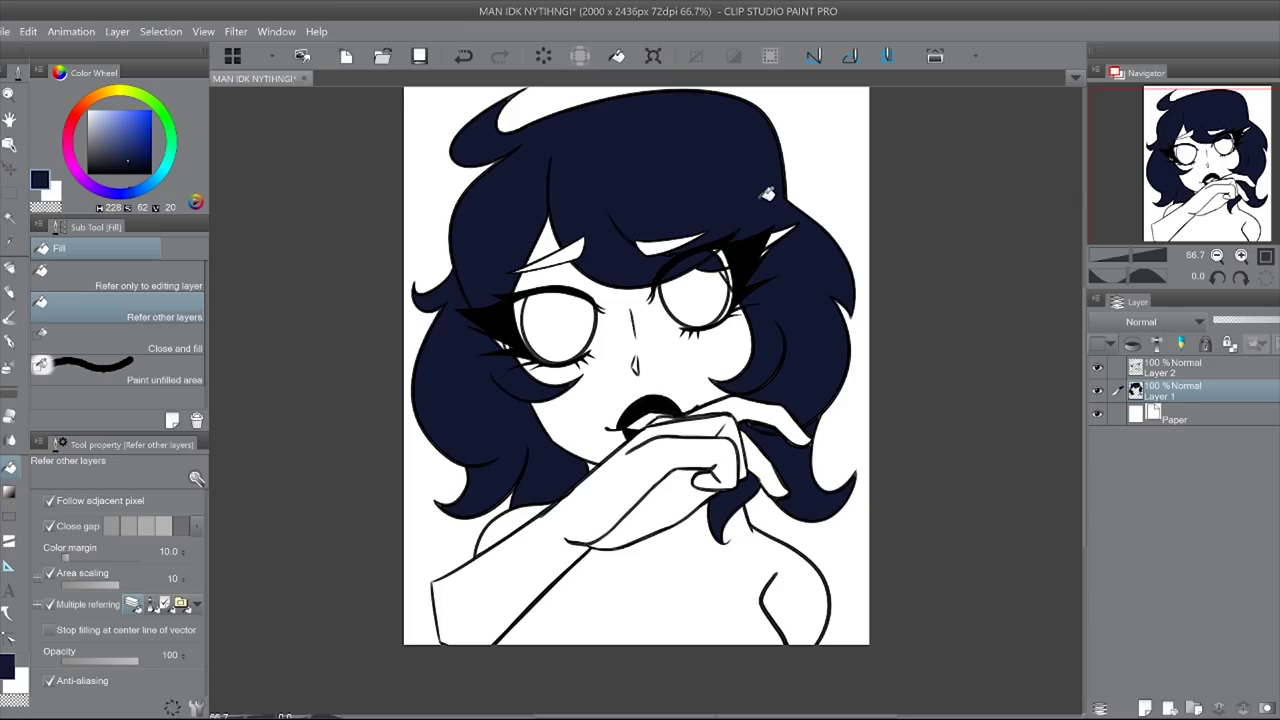
Step: Paint over the unfilled slivers at the tips and edges of the hair with the G-pen in the same navy
{"action": "scroll", "coordinate": [767, 193], "scroll_direction": "up", "scroll_amount": 3}
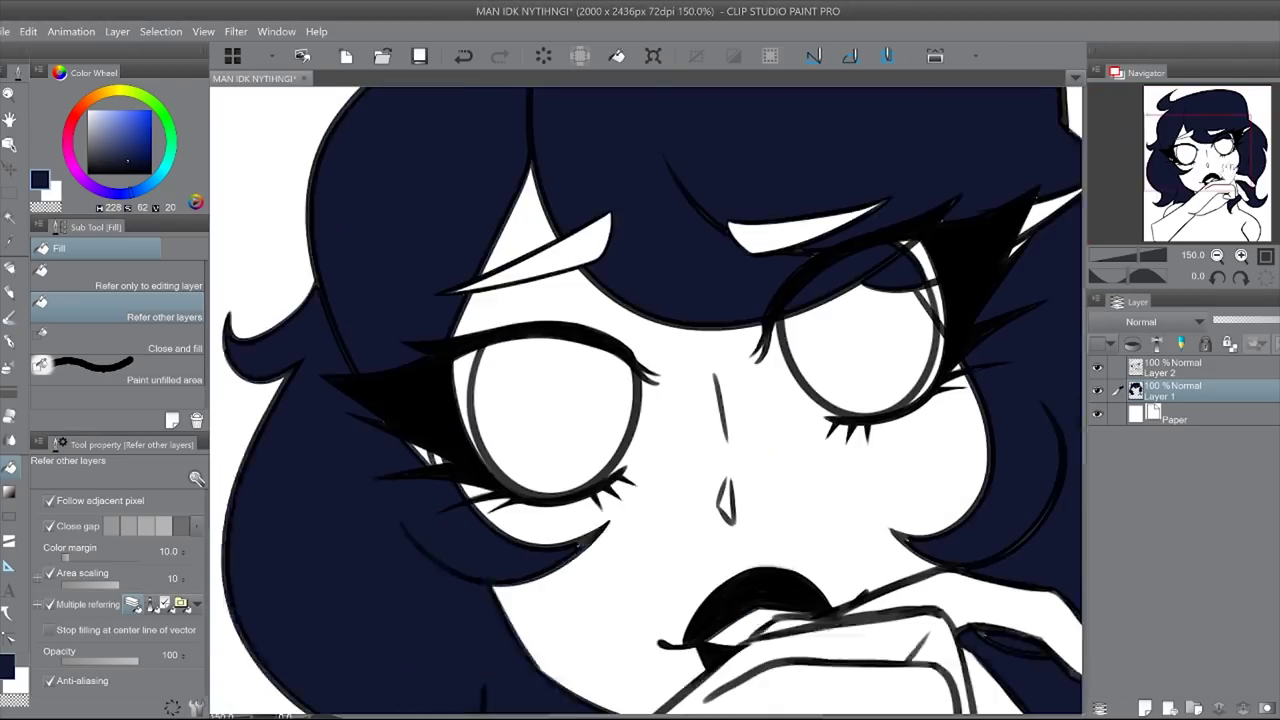
{"action": "key", "text": "b"}
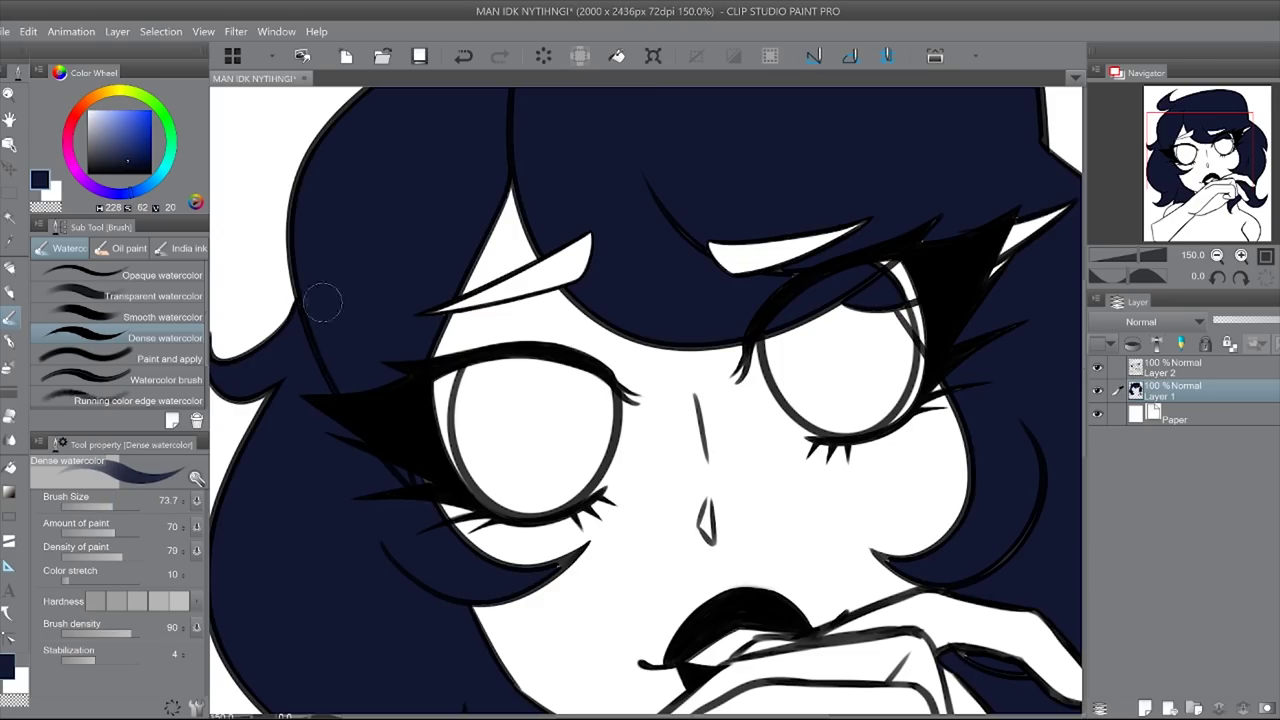
{"action": "scroll", "coordinate": [322, 302], "scroll_direction": "down", "scroll_amount": 3}
{"action": "scroll", "coordinate": [675, 340], "scroll_direction": "up", "scroll_amount": 2}
{"action": "key", "text": "p"}
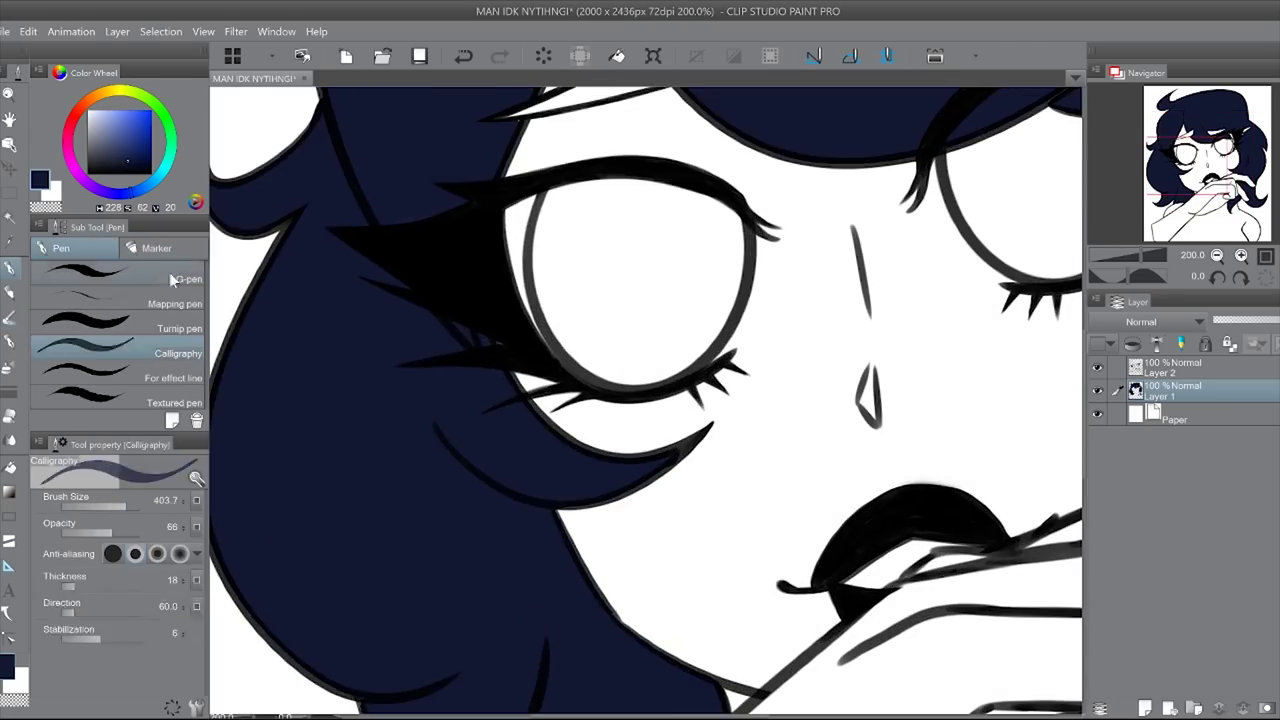
{"action": "scroll", "coordinate": [476, 314], "scroll_direction": "down", "scroll_amount": 3}
{"action": "scroll", "coordinate": [478, 158], "scroll_direction": "up", "scroll_amount": 5}
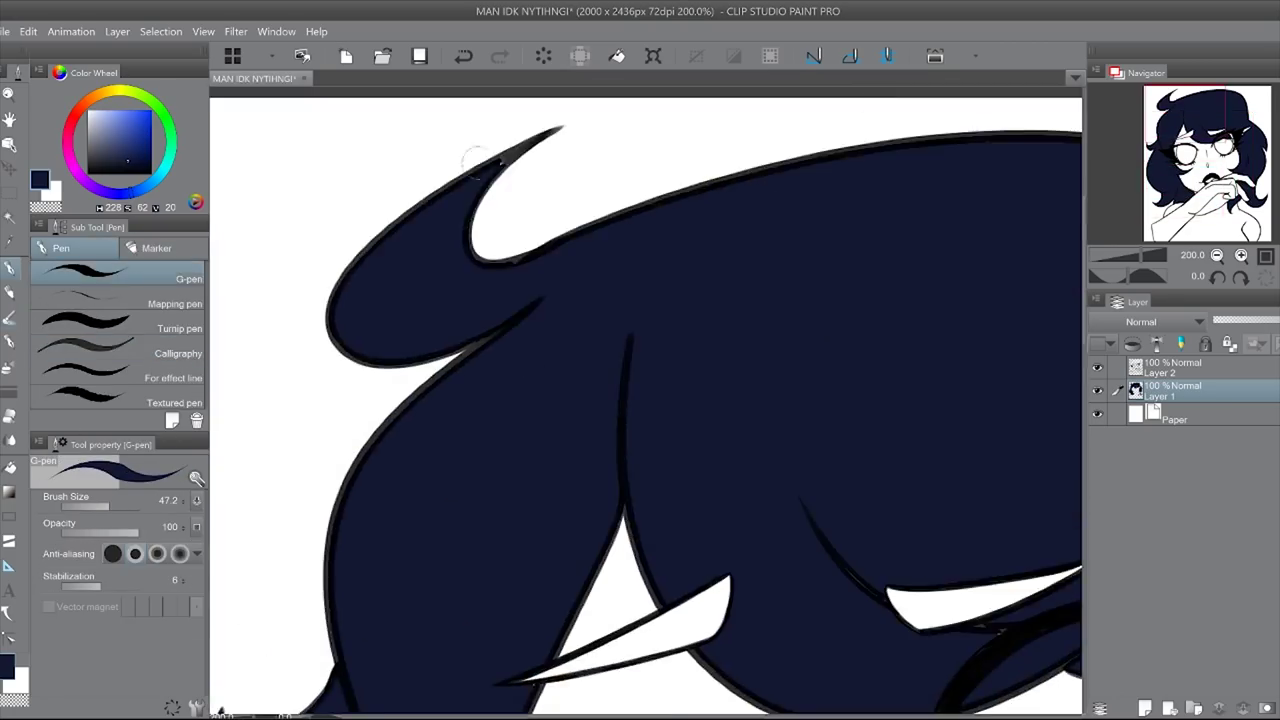
{"action": "scroll", "coordinate": [652, 545], "scroll_direction": "down", "scroll_amount": 4}
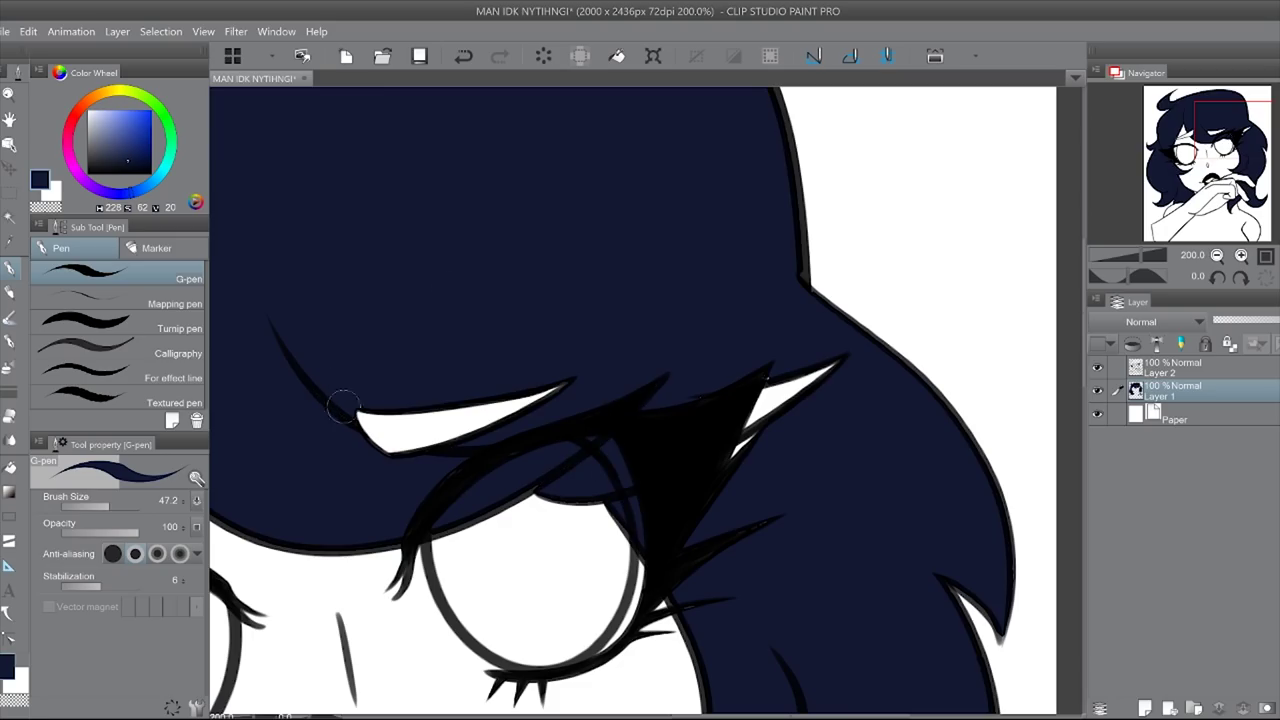
{"action": "scroll", "coordinate": [772, 340], "scroll_direction": "up", "scroll_amount": 4}
{"action": "scroll", "coordinate": [820, 365], "scroll_direction": "down", "scroll_amount": 8}
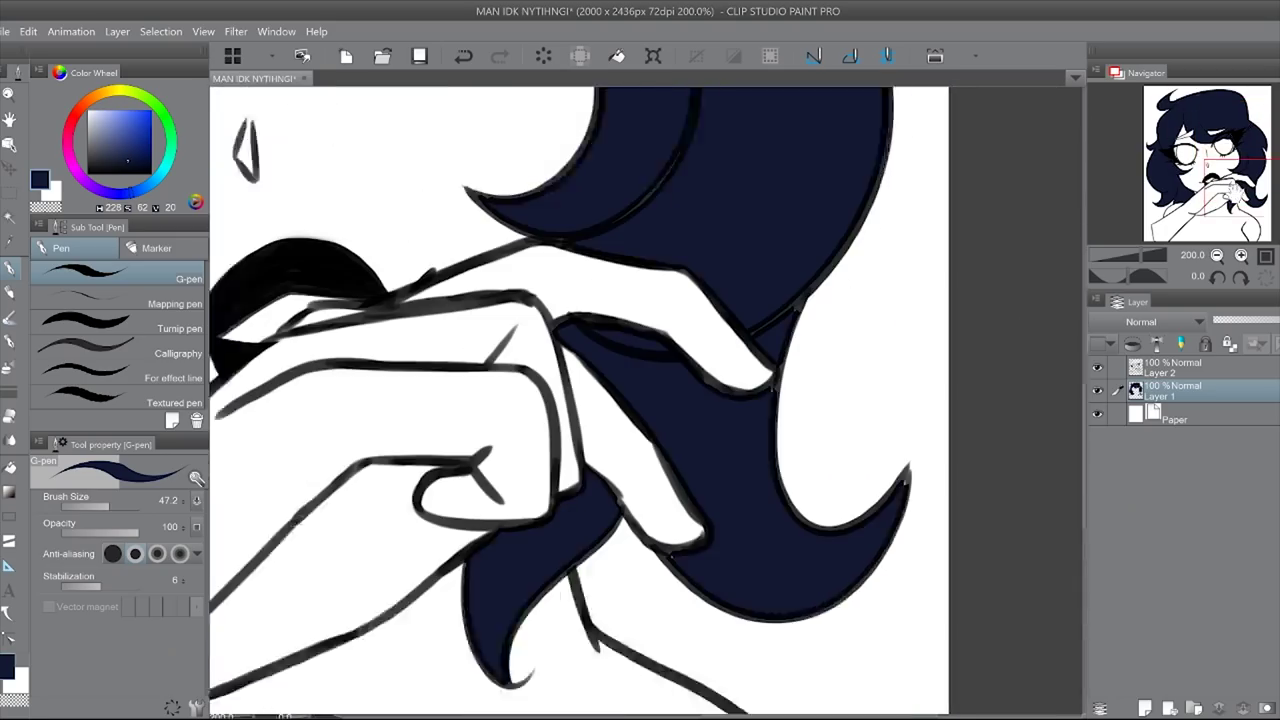
{"action": "key", "text": "ctrl+minus"}
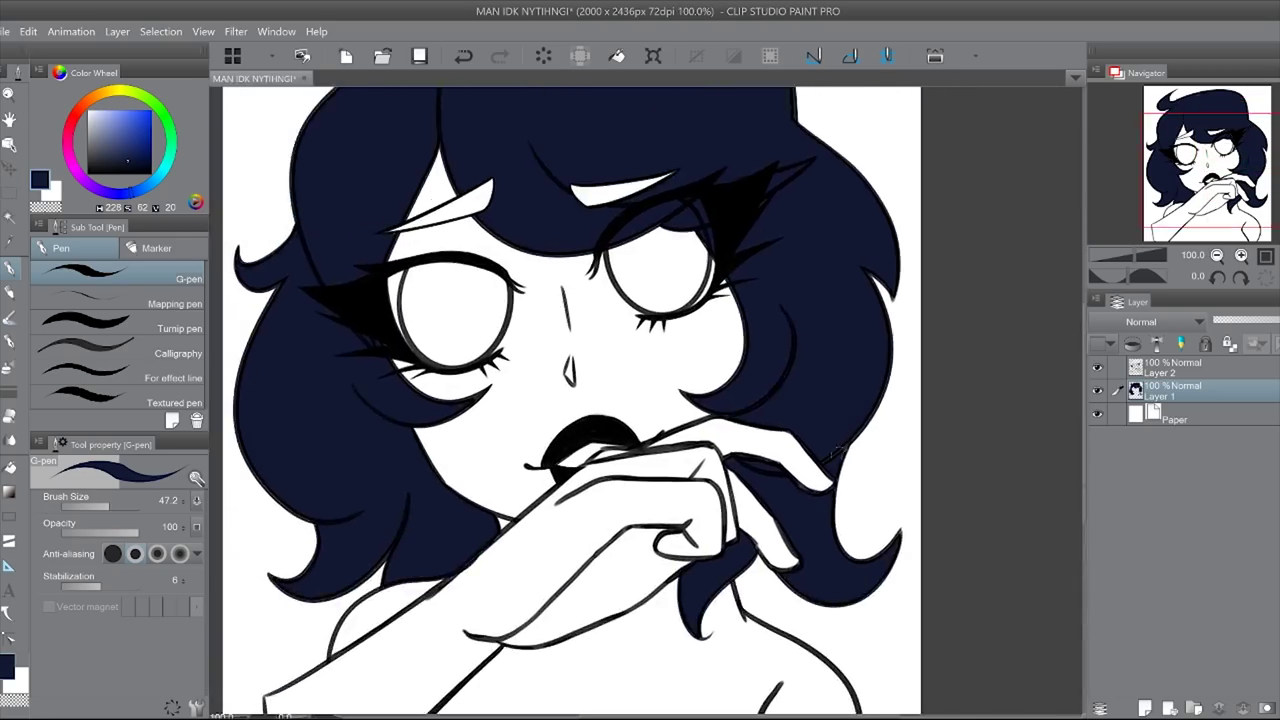
Step: Recolor the hair fill pink at hue 343, saturation 55, value 100, keeping its transparent pixels locked
{"action": "left_click", "coordinate": [1217, 255]}
{"action": "left_click", "coordinate": [100, 95]}
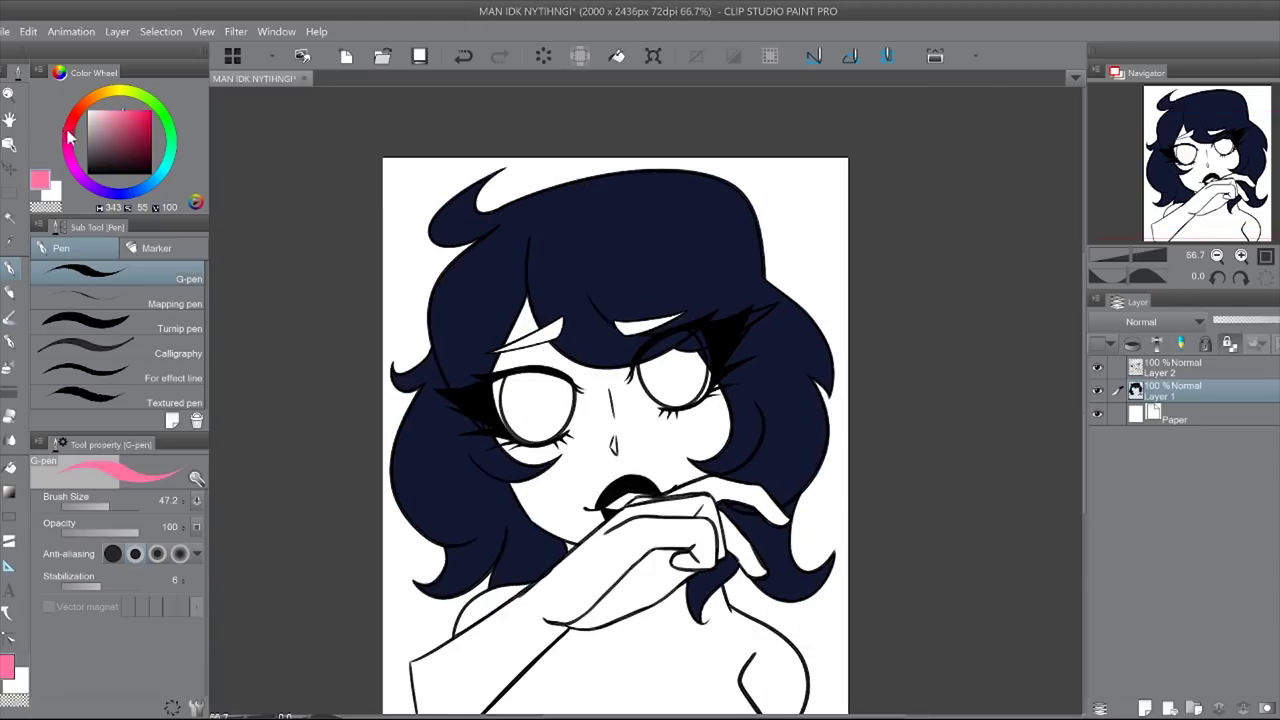
{"action": "mouse_move", "coordinate": [780, 540]}
{"action": "left_mouse_down"}
{"action": "mouse_move", "coordinate": [749, 286]}
{"action": "mouse_move", "coordinate": [765, 400]}
{"action": "left_mouse_up"}
Step: On a new layer above the hair, fill both irises with bright blue at hue 208, saturation 100, value 100
{"action": "key", "text": "ctrl+shift+n"}
{"action": "scroll", "coordinate": [620, 400], "scroll_direction": "up", "scroll_amount": 3}
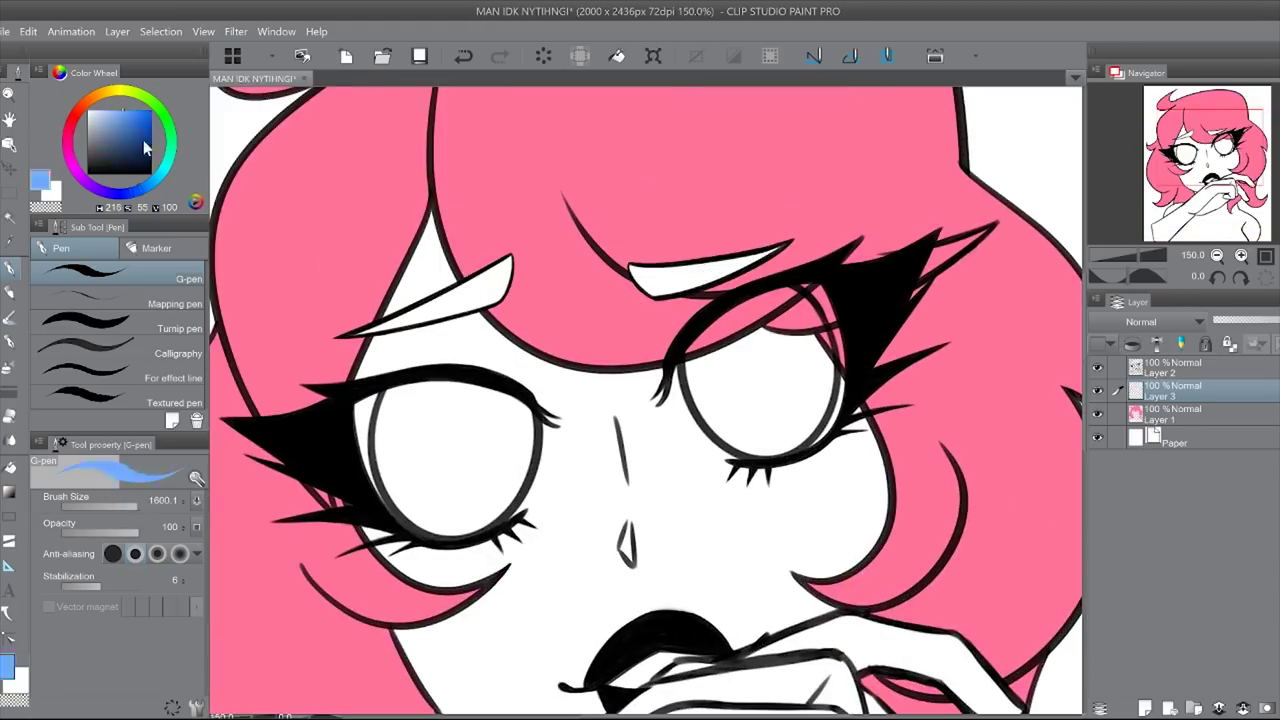
{"action": "left_click", "coordinate": [95, 184]}
{"action": "left_click", "coordinate": [151, 109]}
{"action": "key", "text": "g"}
{"action": "left_click", "coordinate": [455, 460]}
{"action": "left_click", "coordinate": [760, 390]}
Step: Extend the blue under the iris outlines of both eyes with the G-pen to close the edge gaps
{"action": "scroll", "coordinate": [390, 558], "scroll_direction": "up", "scroll_amount": 3}
{"action": "key", "text": "p"}
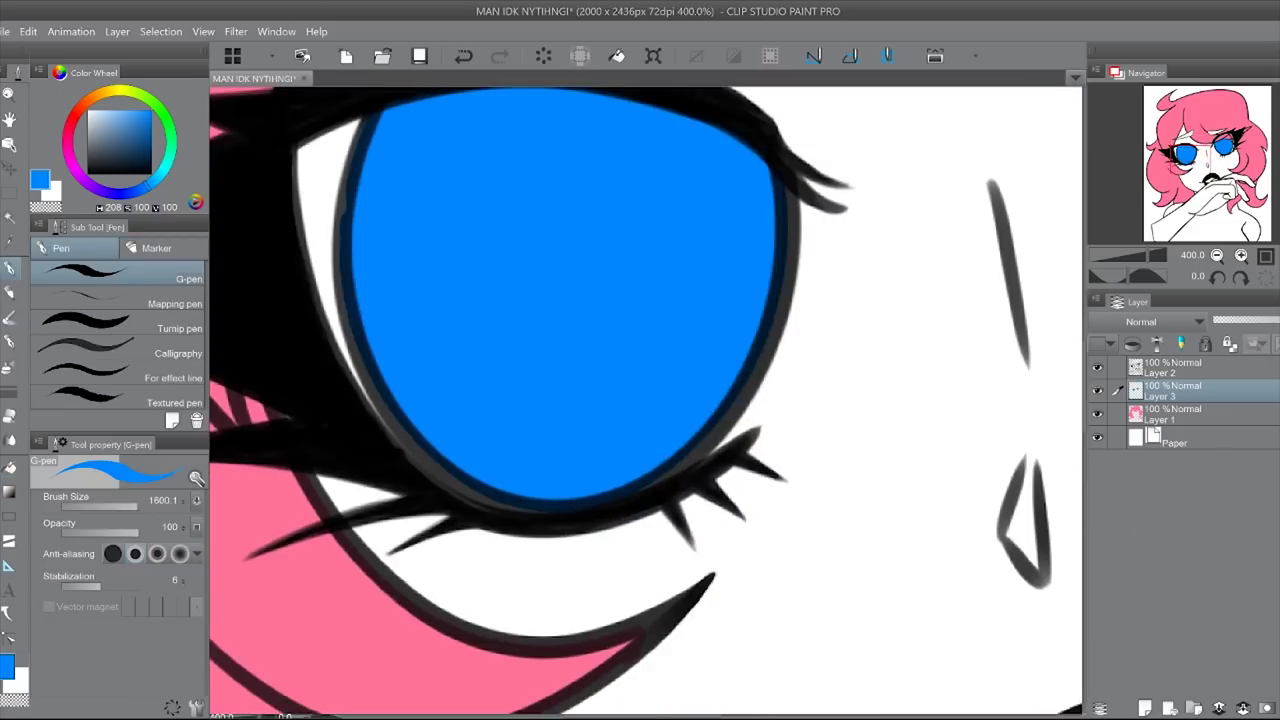
{"action": "left_click_drag", "start_coordinate": [350, 265], "coordinate": [545, 500]}
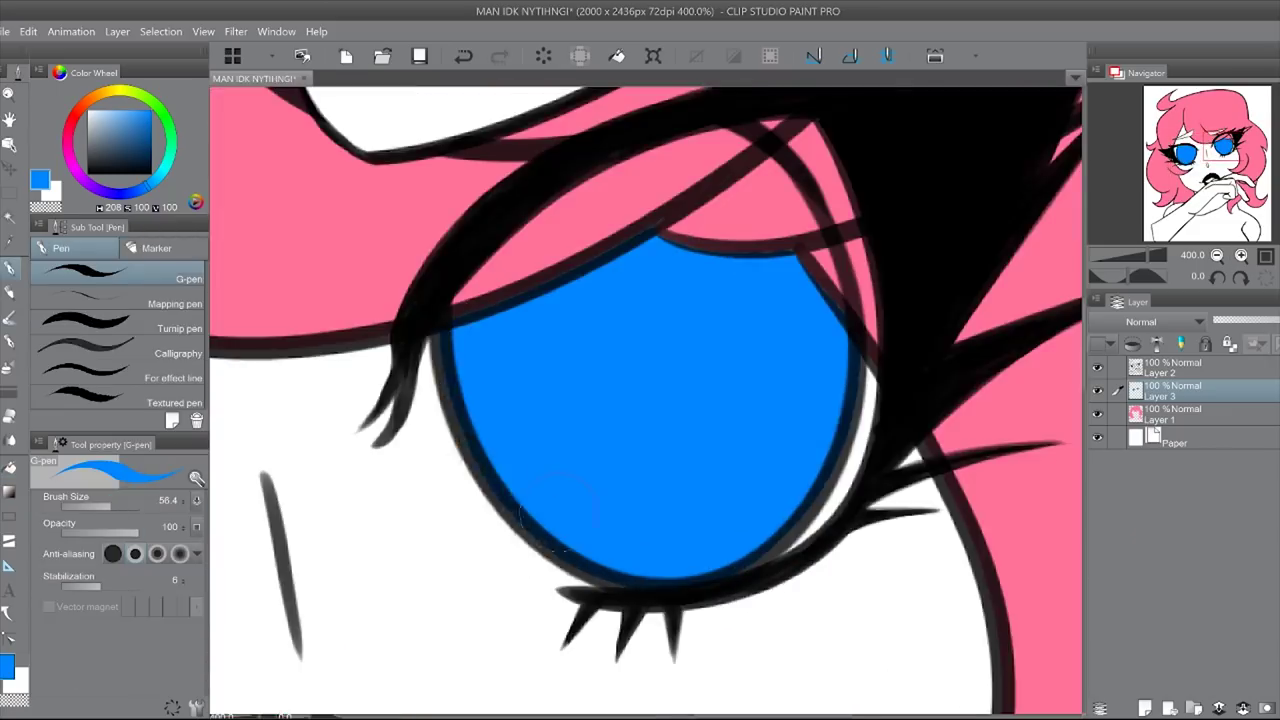
{"action": "left_click_drag", "start_coordinate": [860, 360], "coordinate": [760, 560]}
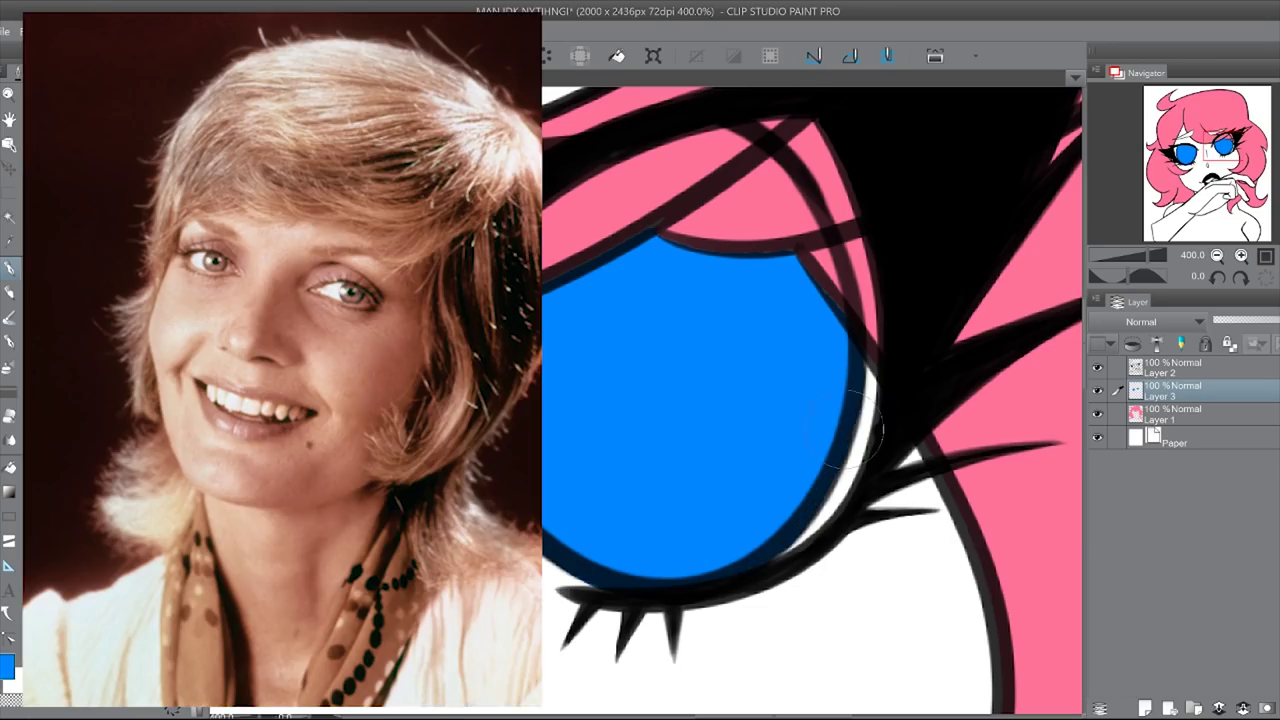
Step: On a new layer clipped to the eye color, paint dark blue shading across the upper part of both irises
{"action": "left_click", "coordinate": [1140, 262]}
{"action": "key", "text": "ctrl+shift+n"}
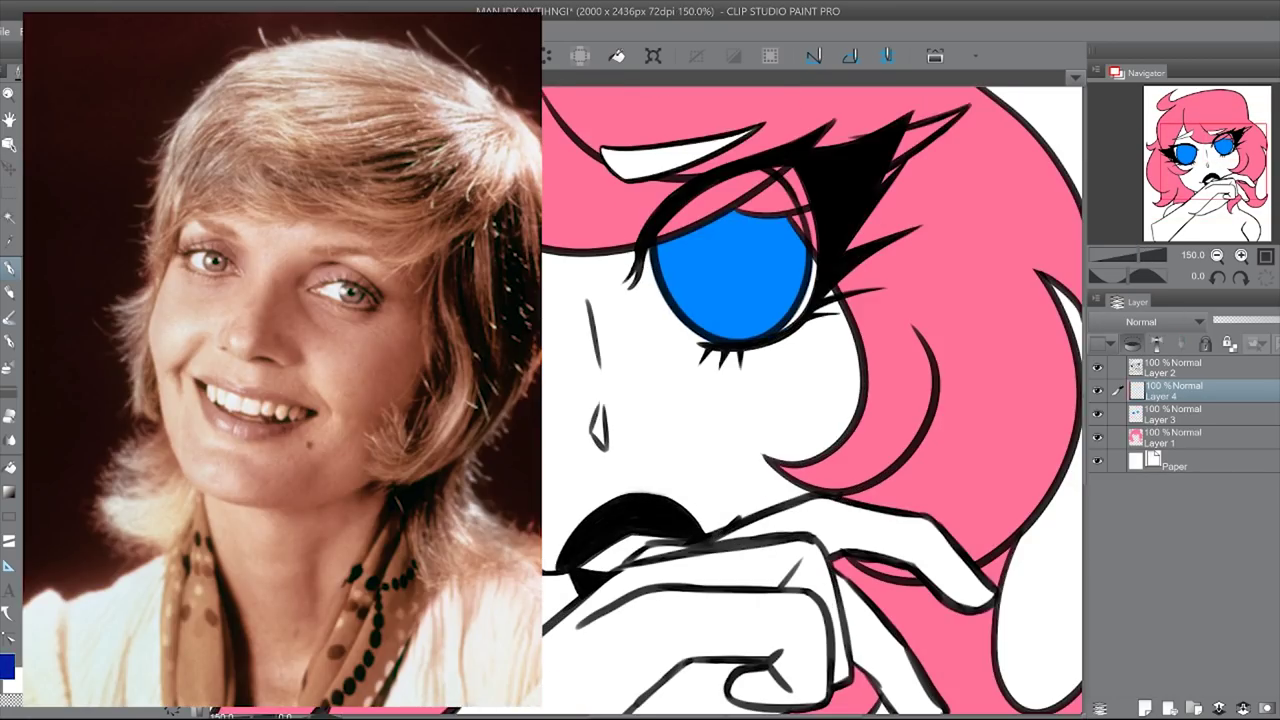
{"action": "left_click_drag", "start_coordinate": [665, 265], "coordinate": [790, 215]}
{"action": "left_click_drag", "start_coordinate": [730, 250], "coordinate": [850, 165]}
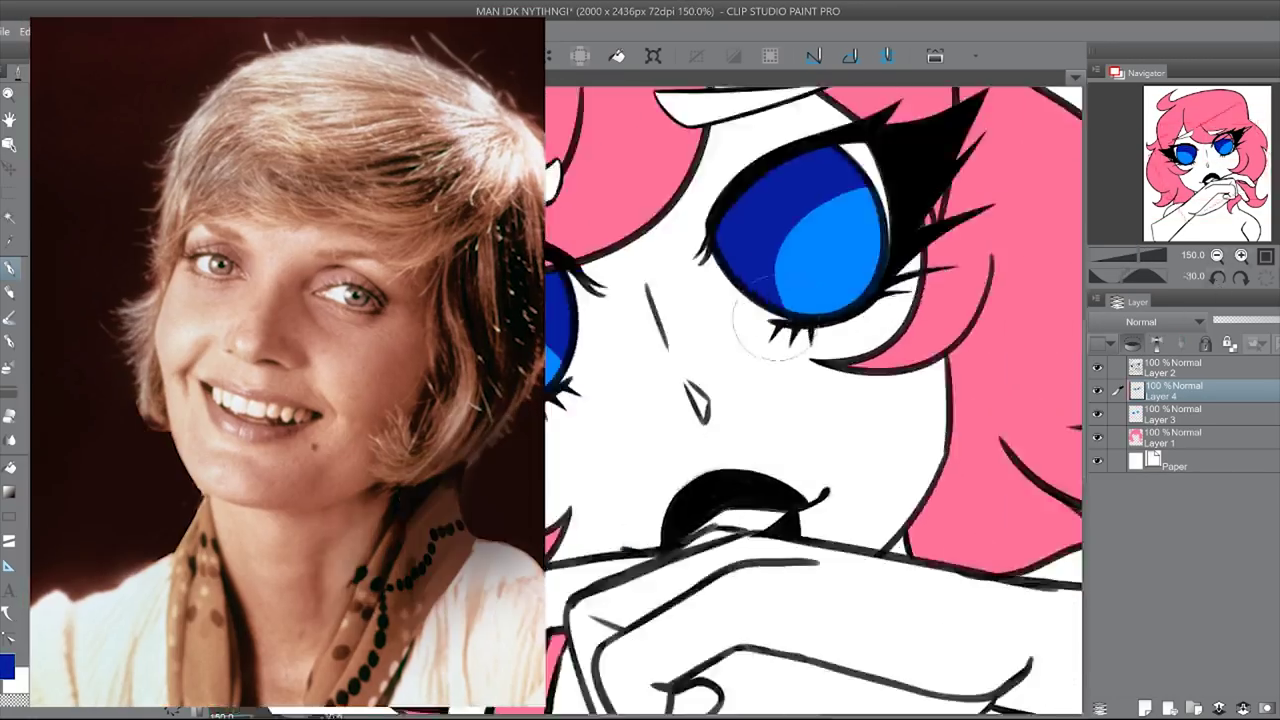
{"action": "left_click", "coordinate": [1265, 278]}
{"action": "key", "text": "ctrl+0"}
{"action": "key", "text": "ctrl+alt+0"}
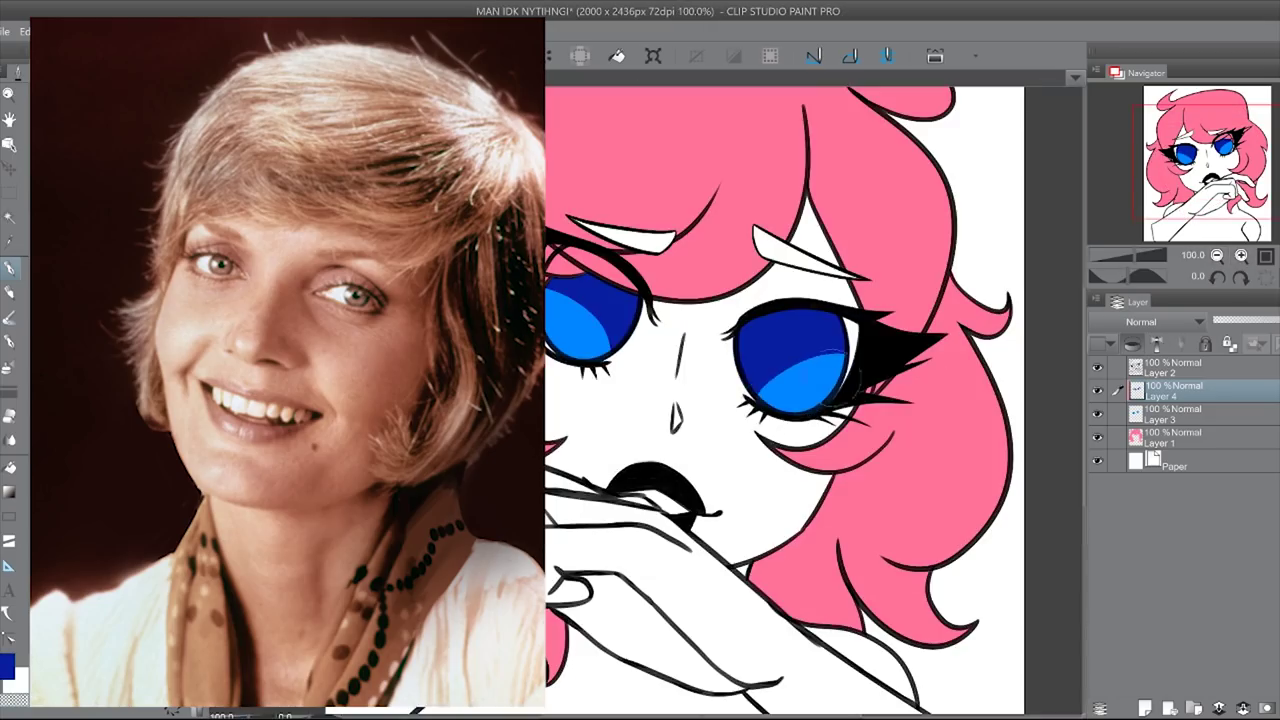
Step: Add a layer below the iris shading and set the shading layer to Multiply at 64% opacity
{"action": "key", "text": "ctrl+0"}
{"action": "key", "text": "ctrl+shift+n"}
{"action": "key", "text": "ctrl+alt+0"}
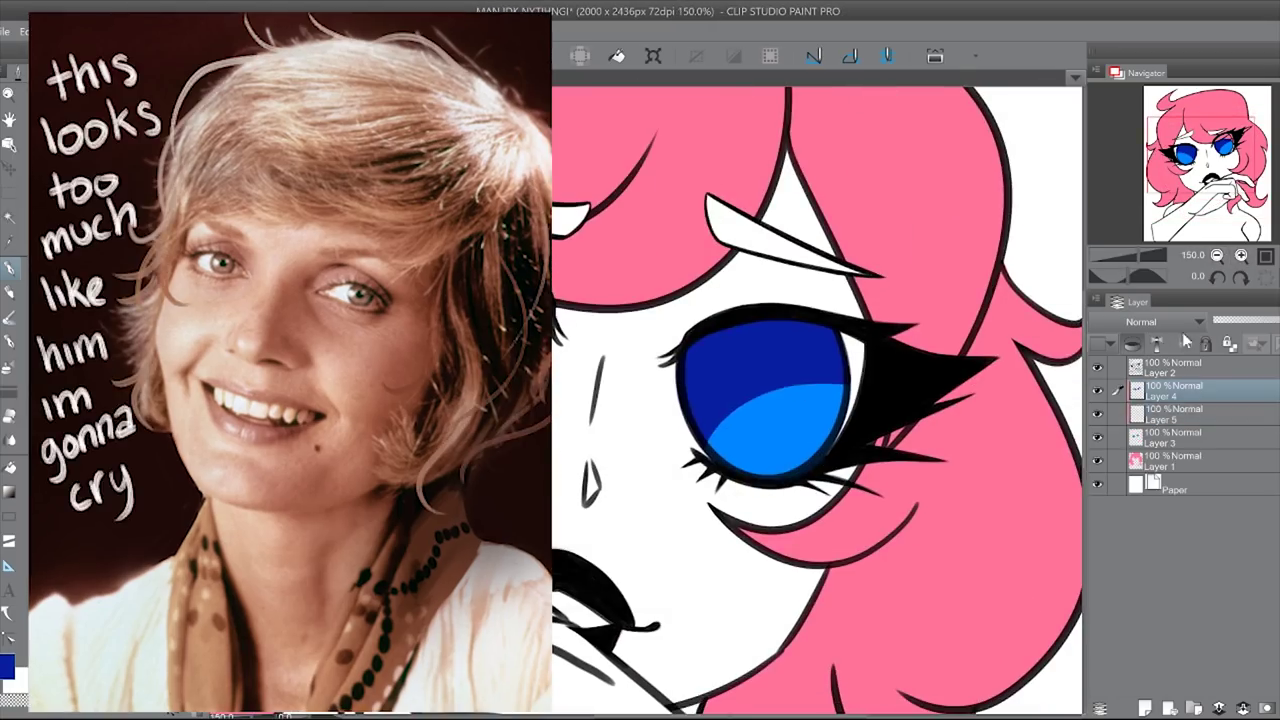
{"action": "left_click_drag", "start_coordinate": [1275, 322], "coordinate": [1265, 330]}
Step: On Layer 5, outline a tilted white heart in the outer part of the iris of the eye nearer the hand
{"action": "key", "text": "alt+["}
{"action": "key", "text": "x"}
{"action": "key", "text": "ctrl+plus"}
{"action": "key", "text": "ctrl+plus"}
{"action": "key", "text": "ctrl+plus"}
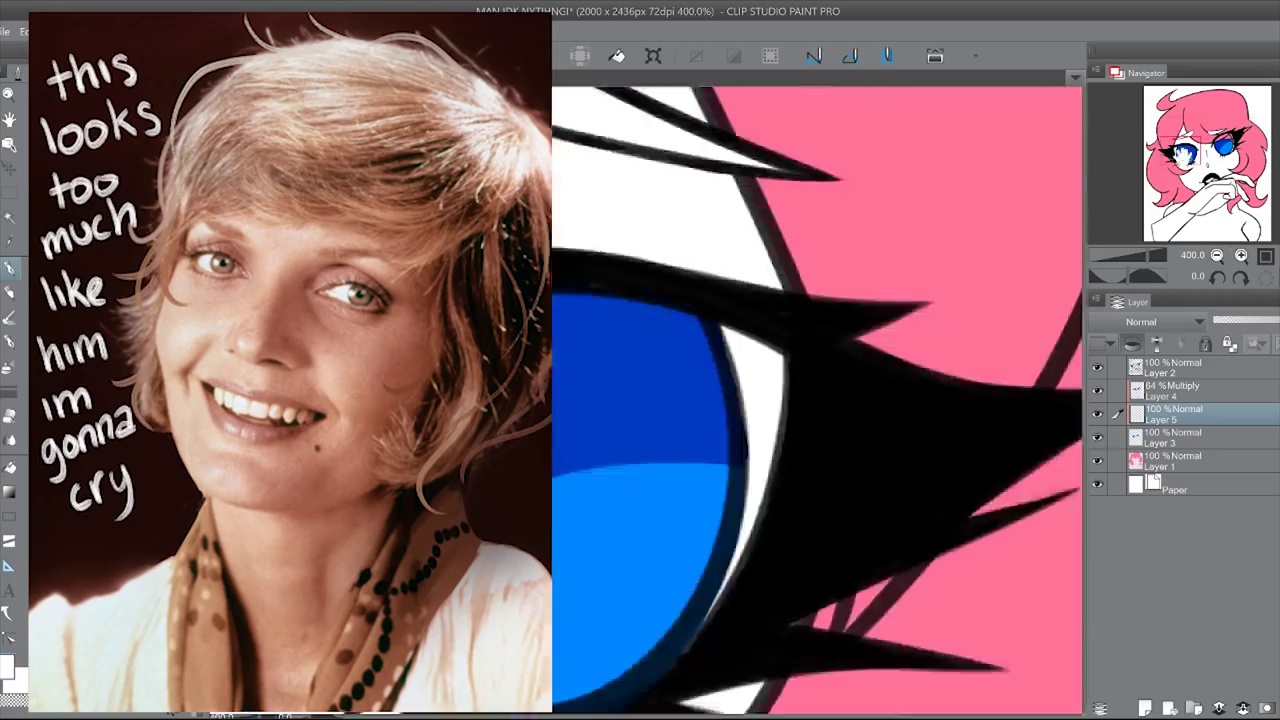
{"action": "key", "text": "ctrl+plus"}
{"action": "left_click_drag", "start_coordinate": [600, 240], "coordinate": [614, 612]}
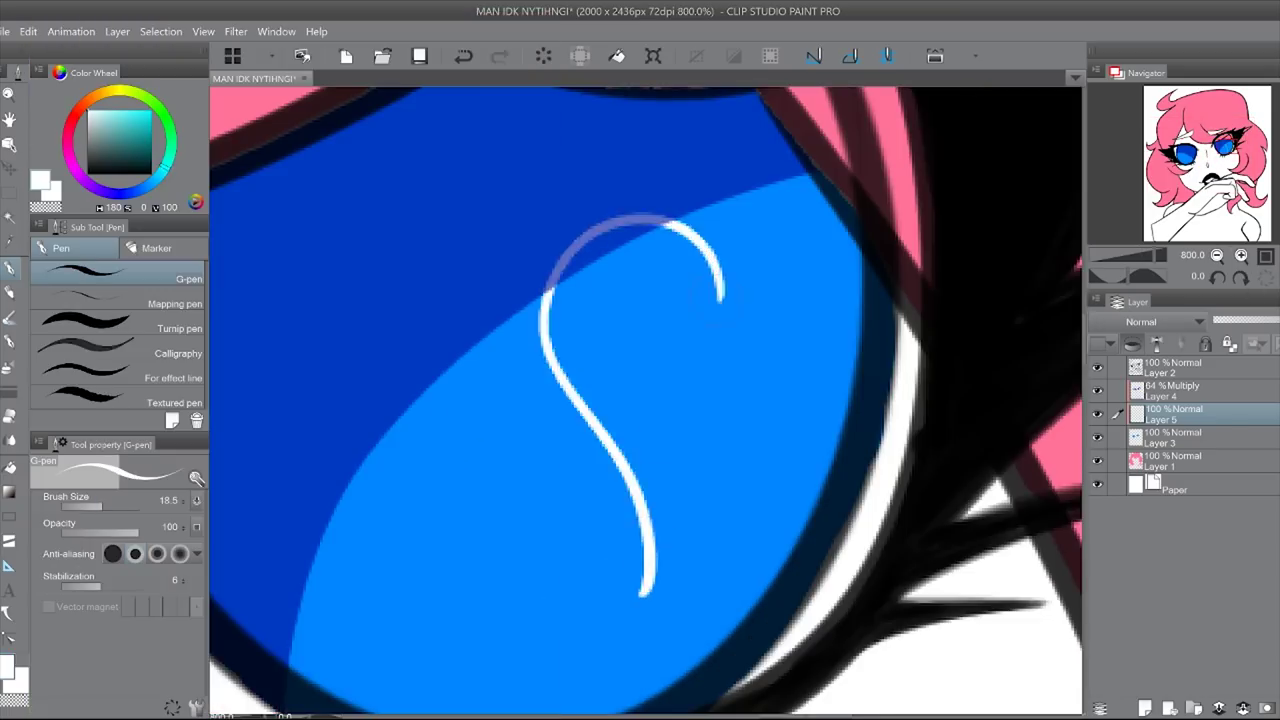
{"action": "key", "text": "ctrl+z"}
{"action": "left_click_drag", "start_coordinate": [682, 305], "coordinate": [656, 582]}
{"action": "left_click", "coordinate": [10, 467]}
{"action": "left_click", "coordinate": [720, 380]}
{"action": "key", "text": "ctrl+z"}
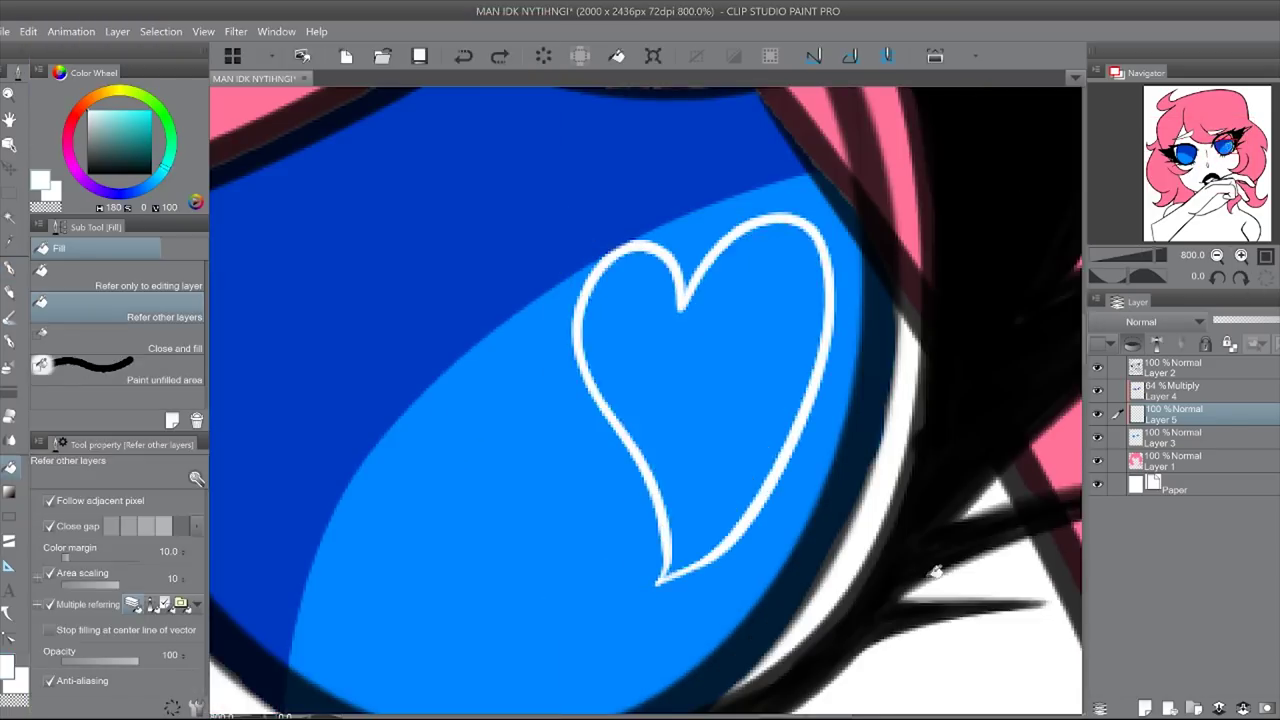
{"action": "left_click", "coordinate": [580, 506]}
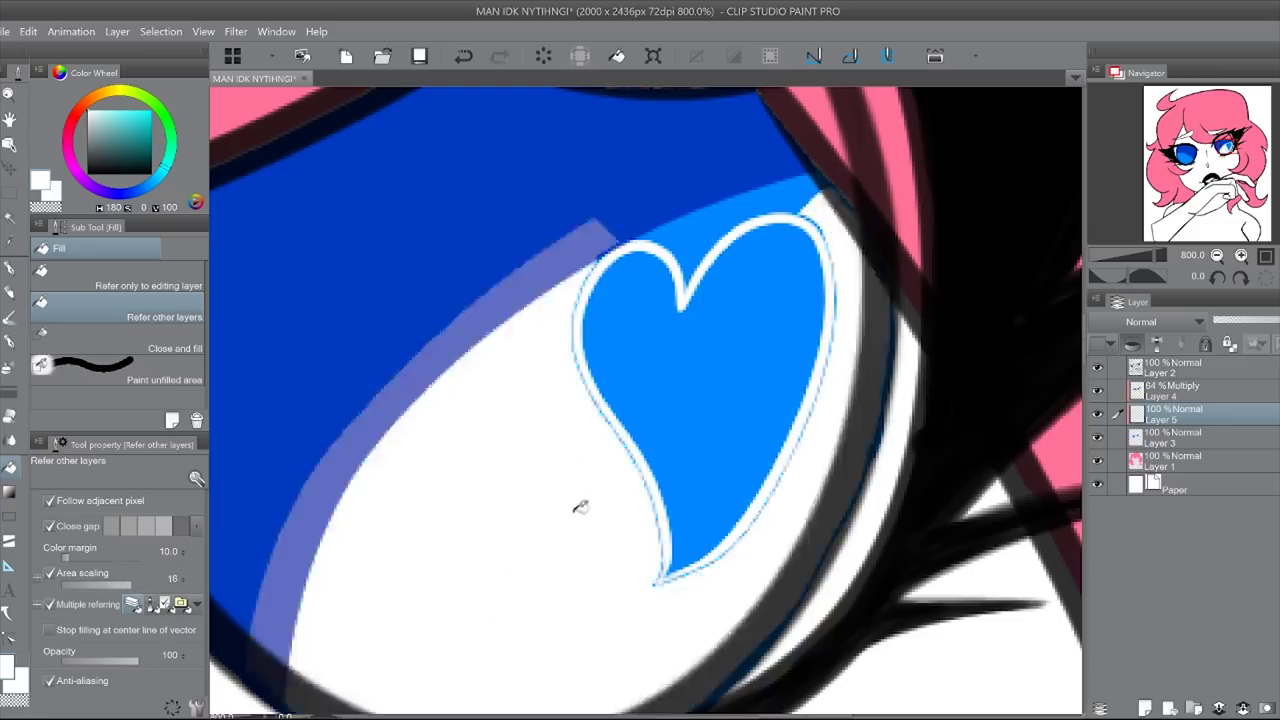
{"action": "key", "text": "ctrl+z"}
Step: Fill the heart outline solid white using a color margin of 100 and an area scaling of 1
{"action": "left_click", "coordinate": [137, 556]}
{"action": "left_click", "coordinate": [737, 394]}
{"action": "key", "text": "ctrl+z"}
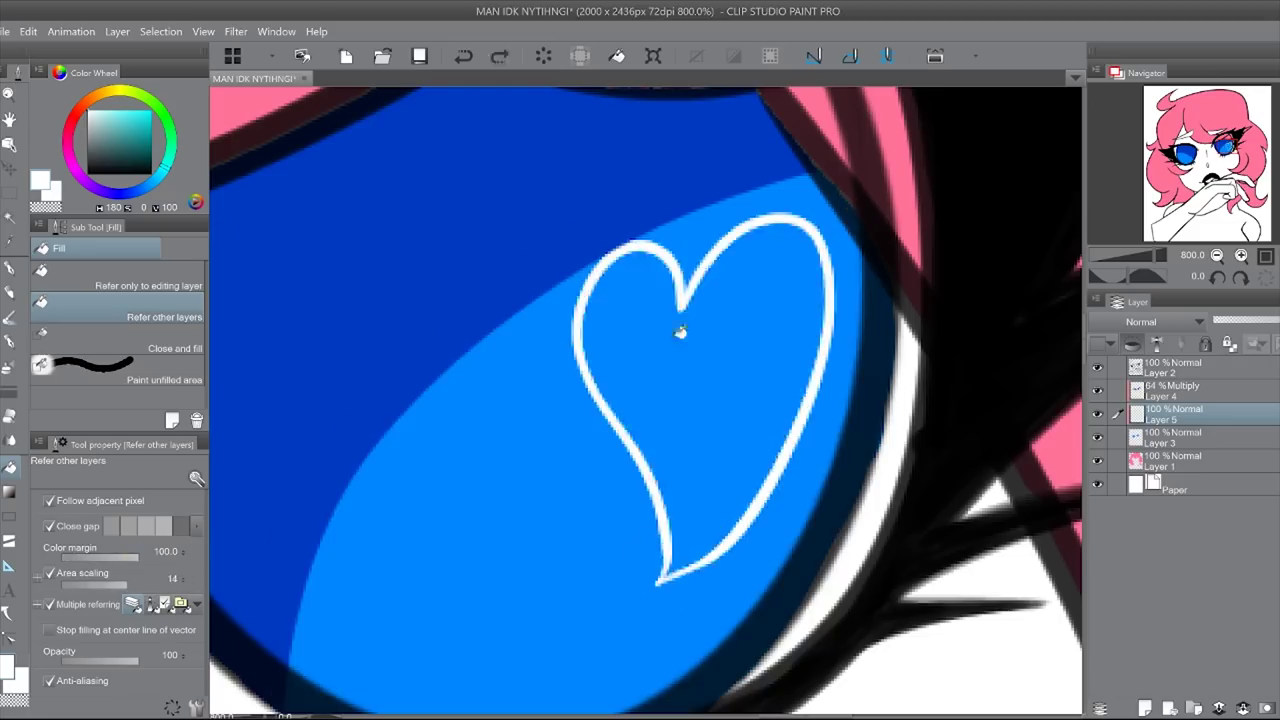
{"action": "left_click", "coordinate": [64, 584]}
{"action": "left_click", "coordinate": [712, 452]}
{"action": "left_click", "coordinate": [10, 268]}
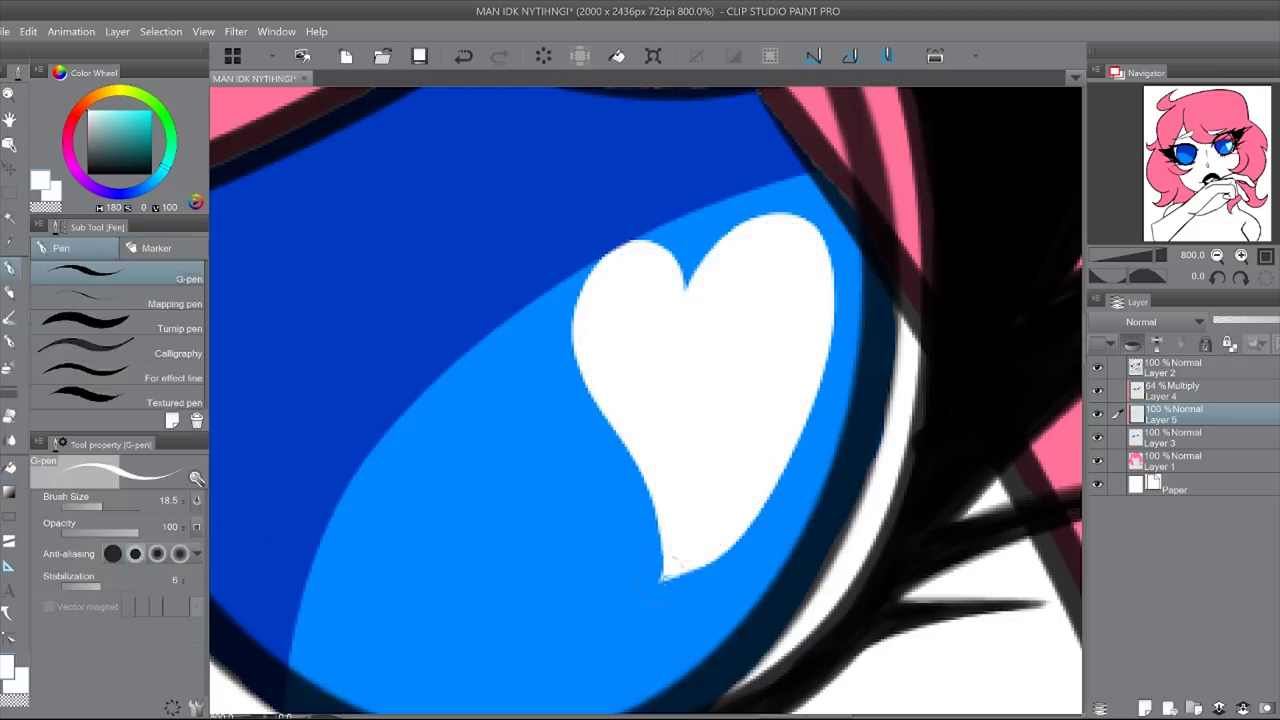
Step: Outline a second heart beside the first in the lower part of the iris and fill it white
{"action": "scroll", "coordinate": [810, 230], "scroll_direction": "down", "scroll_amount": 5}
{"action": "key", "text": "^"}
{"action": "key", "text": "^"}
{"action": "scroll", "coordinate": [753, 410], "scroll_direction": "up", "scroll_amount": 5}
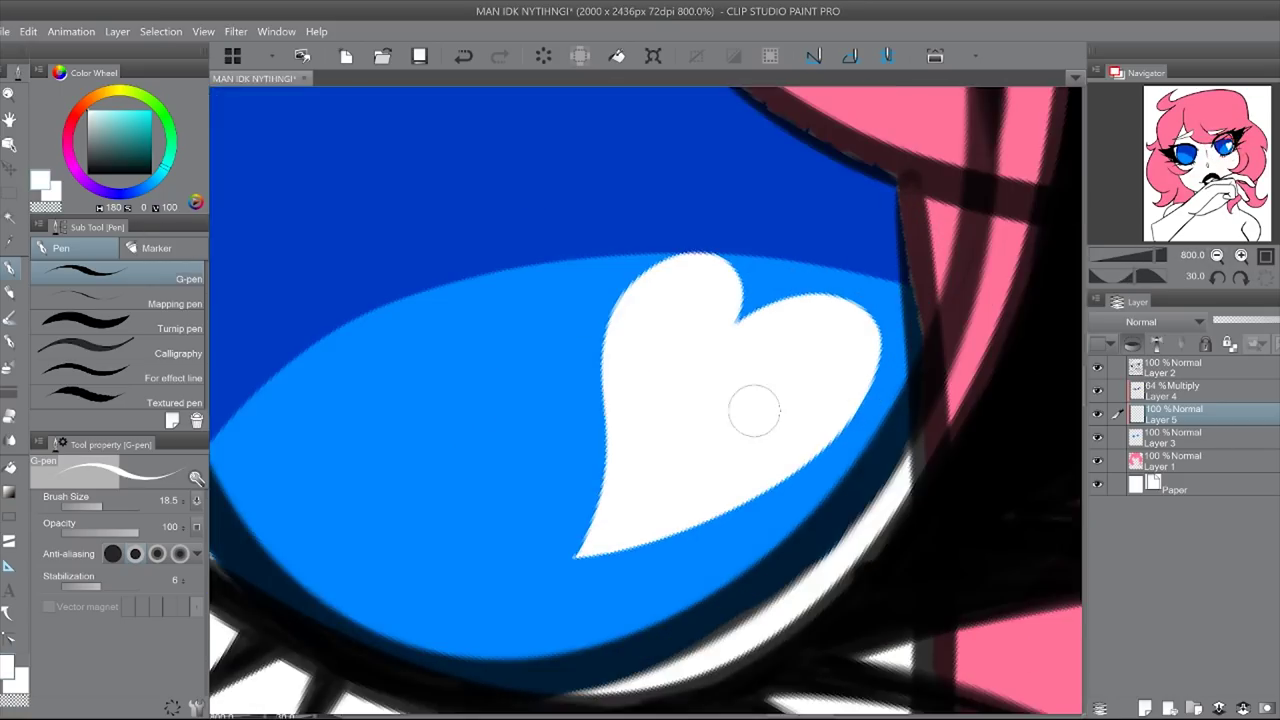
{"action": "mouse_move", "coordinate": [408, 440]}
{"action": "left_mouse_down"}
{"action": "mouse_move", "coordinate": [371, 543]}
{"action": "mouse_move", "coordinate": [480, 612]}
{"action": "left_mouse_up"}
{"action": "left_click", "coordinate": [9, 467]}
{"action": "left_click", "coordinate": [420, 500]}
{"action": "left_click", "coordinate": [10, 268]}
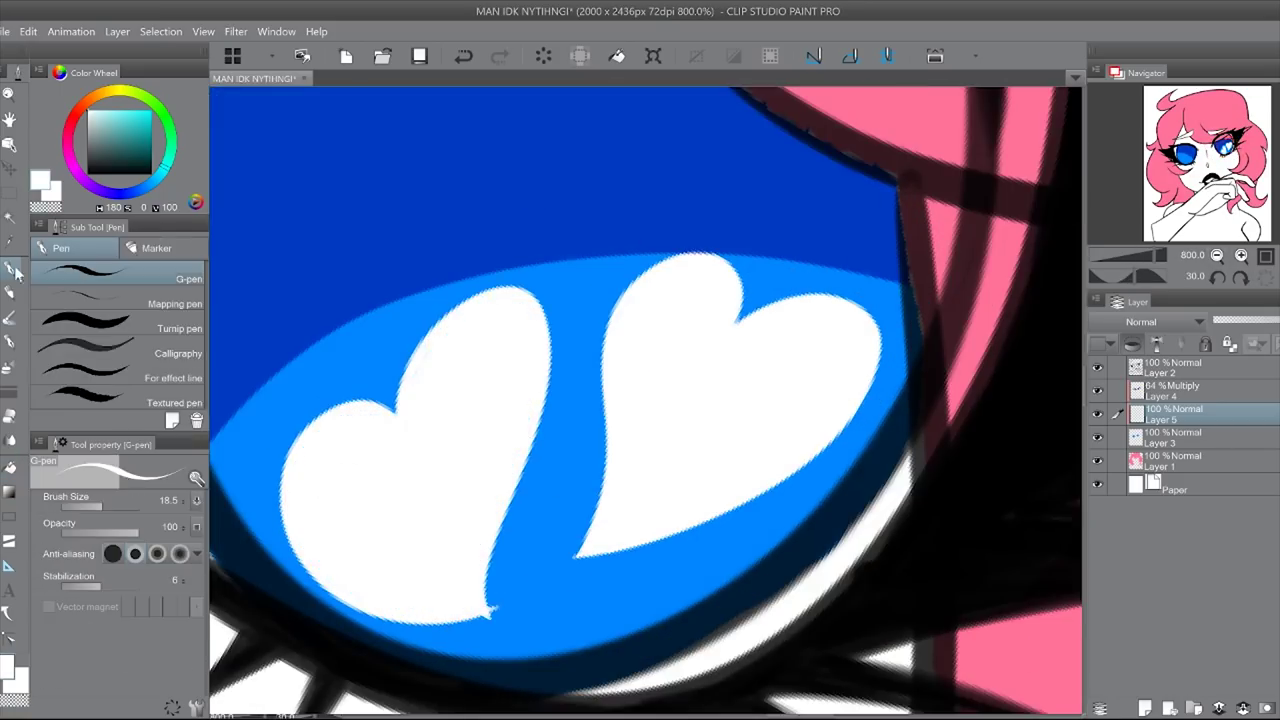
Step: Hide the Multiply shading layer and add a smaller filled white heart above the gap between the two hearts
{"action": "scroll", "coordinate": [645, 400], "scroll_direction": "down", "scroll_amount": 5}
{"action": "scroll", "coordinate": [645, 400], "scroll_direction": "up", "scroll_amount": 5}
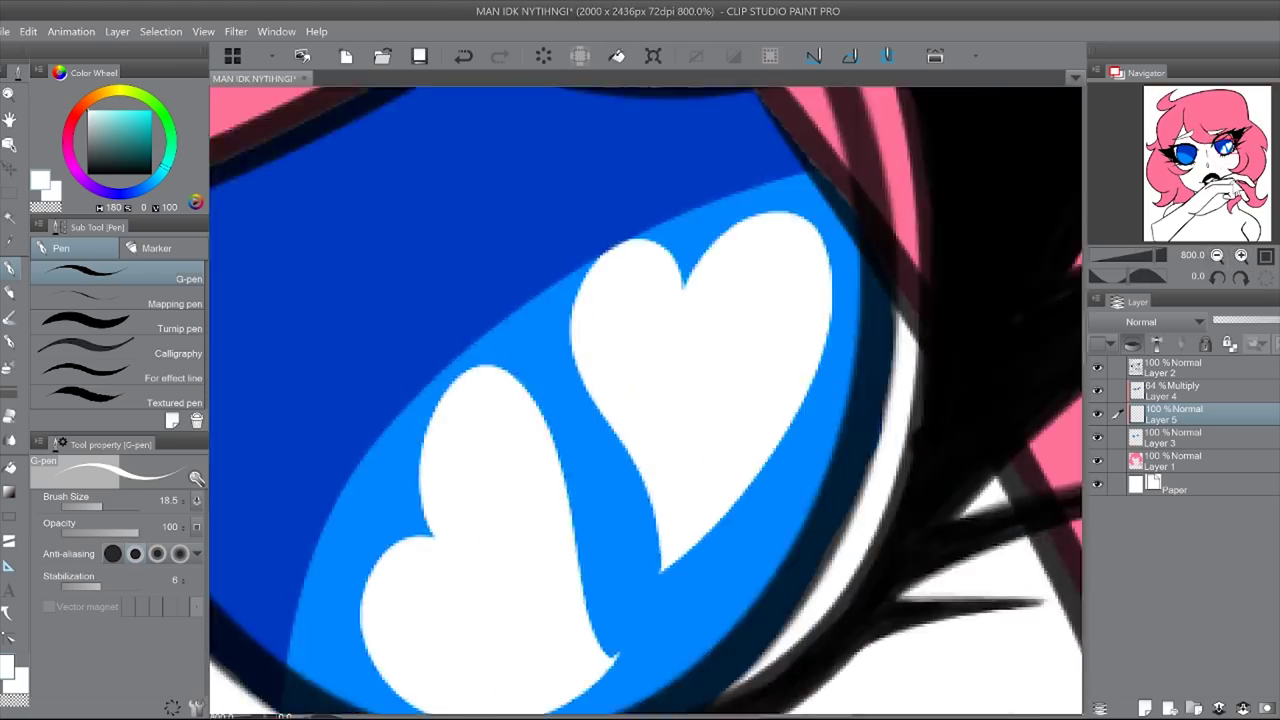
{"action": "left_click_drag", "start_coordinate": [590, 288], "coordinate": [640, 422]}
{"action": "left_click_drag", "start_coordinate": [592, 285], "coordinate": [622, 425]}
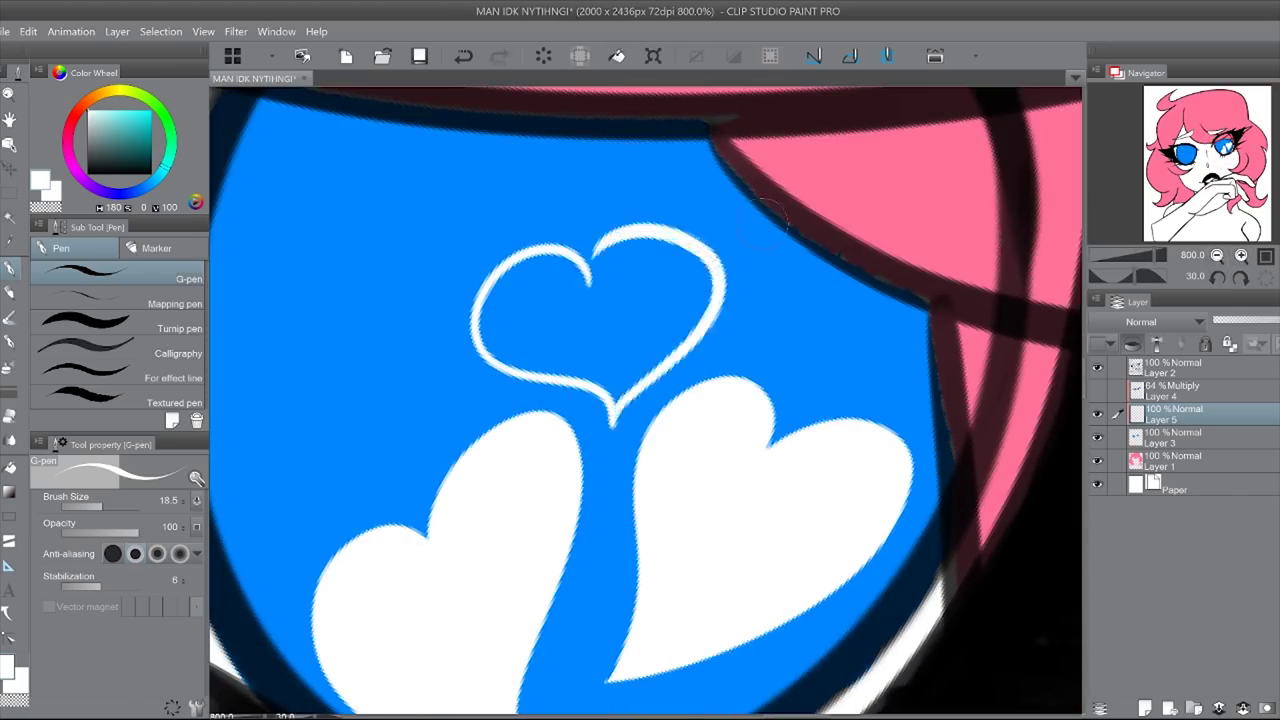
{"action": "key", "text": "g"}
{"action": "left_click", "coordinate": [490, 340]}
{"action": "key", "text": "p"}
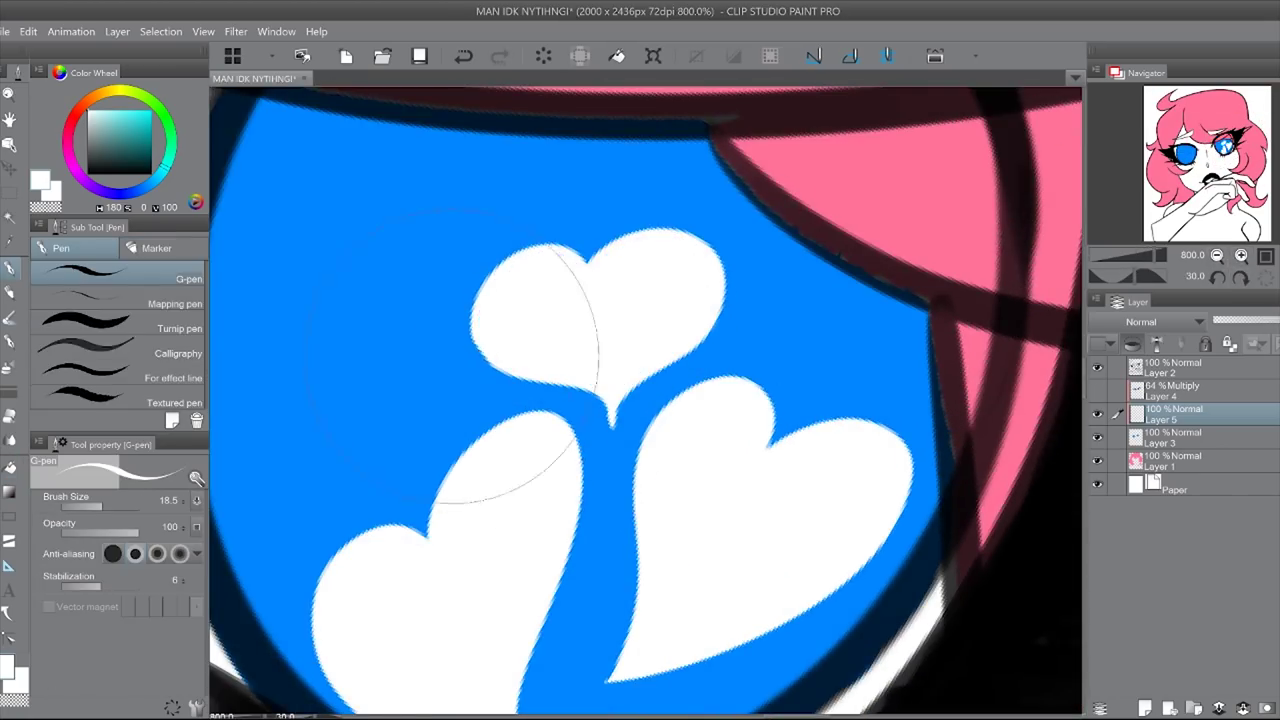
Step: Draw a fourth heart along the inner edge of the same iris and fill it white
{"action": "scroll", "coordinate": [1040, 335], "scroll_direction": "down", "scroll_amount": 5}
{"action": "scroll", "coordinate": [1040, 335], "scroll_direction": "up", "scroll_amount": 5}
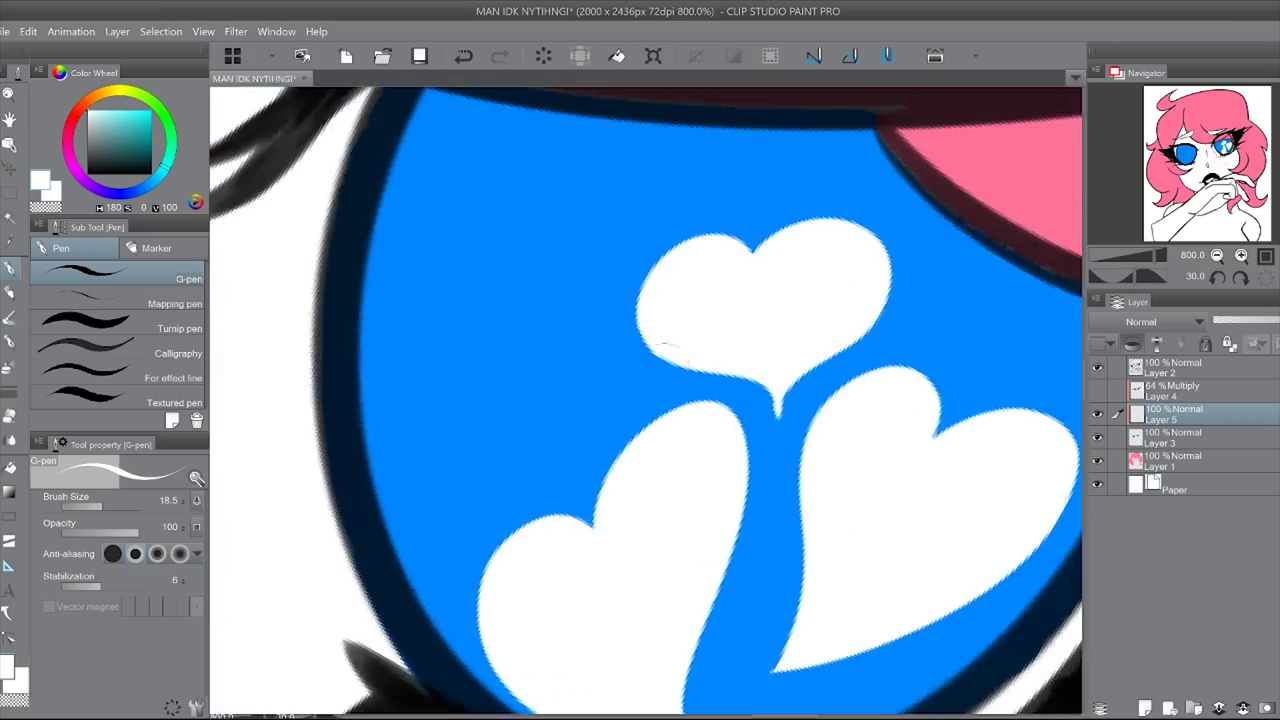
{"action": "left_click", "coordinate": [1217, 277]}
{"action": "left_click", "coordinate": [1217, 277]}
{"action": "left_click_drag", "start_coordinate": [770, 365], "coordinate": [775, 700]}
{"action": "key", "text": "ctrl+z"}
{"action": "left_click_drag", "start_coordinate": [750, 385], "coordinate": [760, 710]}
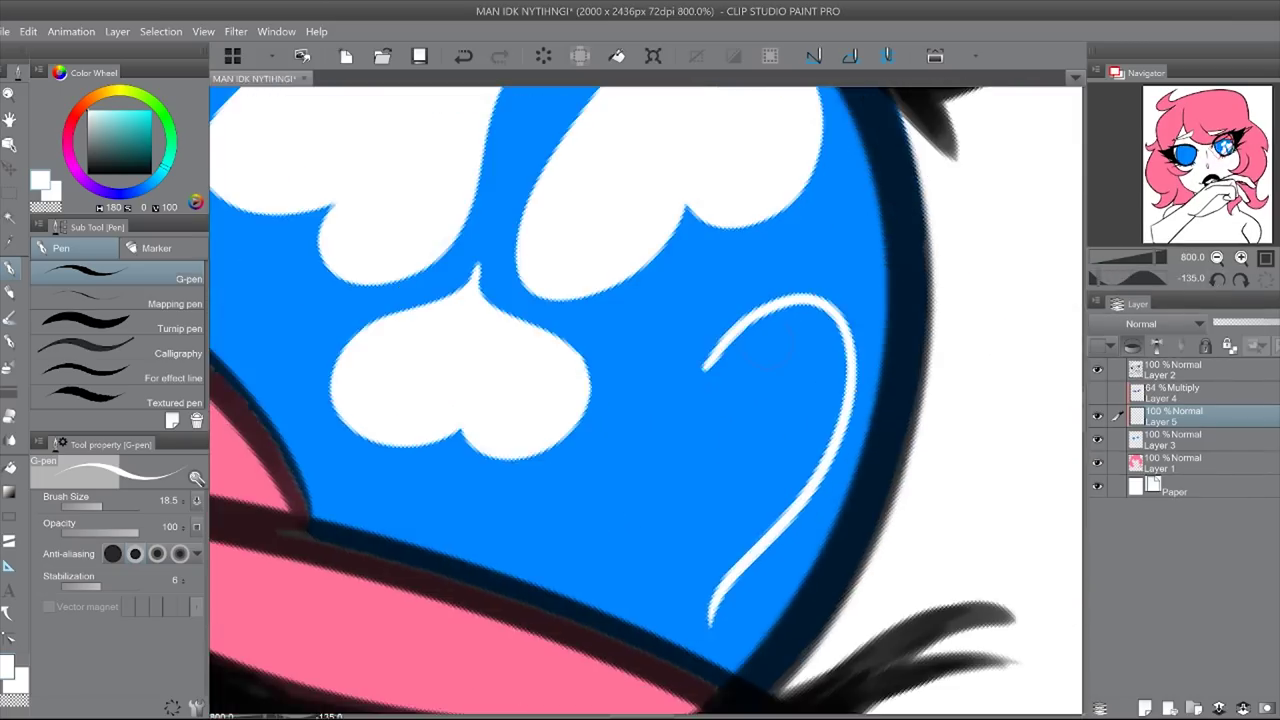
{"action": "left_click_drag", "start_coordinate": [700, 365], "coordinate": [690, 630]}
{"action": "key", "text": "ctrl+z"}
{"action": "key", "text": "g"}
{"action": "left_click", "coordinate": [797, 478]}
{"action": "key", "text": "p"}
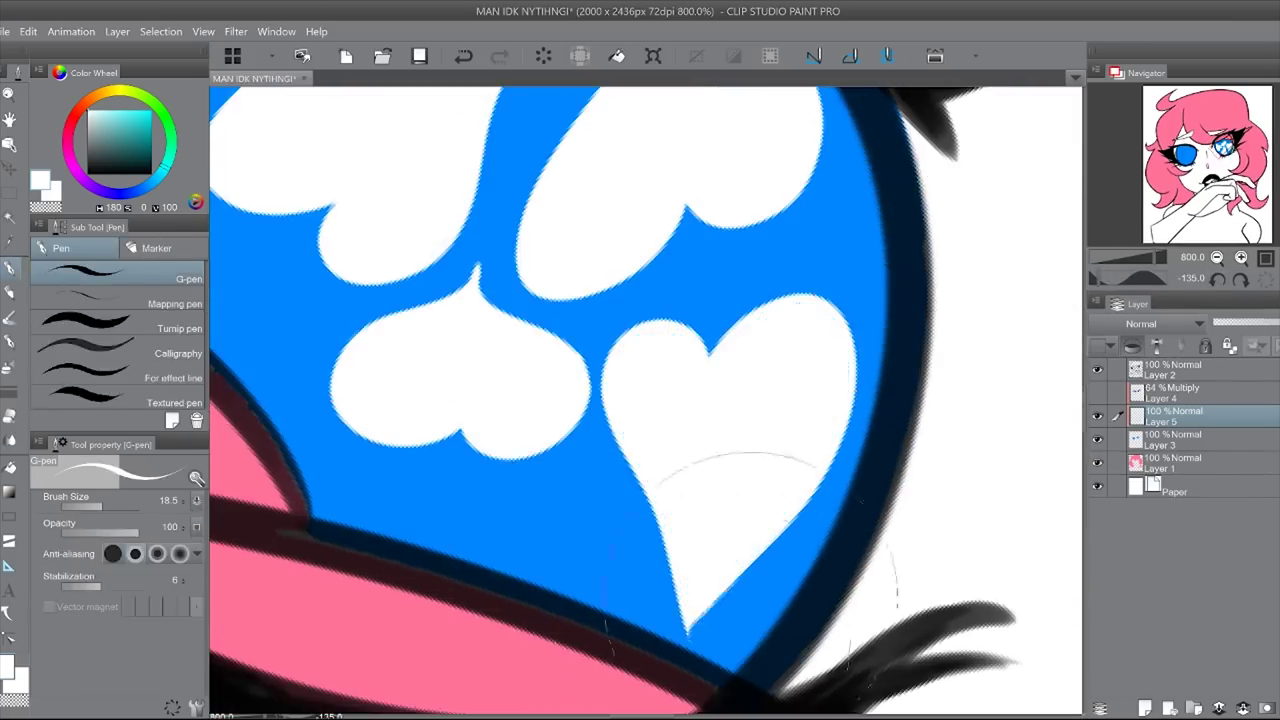
Step: Draw a heart cut off by the lash line in the corner of the iris, fill it white and touch up its gaps
{"action": "left_click", "coordinate": [1217, 277]}
{"action": "left_click_drag", "start_coordinate": [345, 512], "coordinate": [540, 488]}
{"action": "key", "text": "ctrl+z"}
{"action": "left_click_drag", "start_coordinate": [440, 490], "coordinate": [520, 610]}
{"action": "key", "text": "g"}
{"action": "left_click", "coordinate": [654, 383]}
{"action": "key", "text": "ctrl+z"}
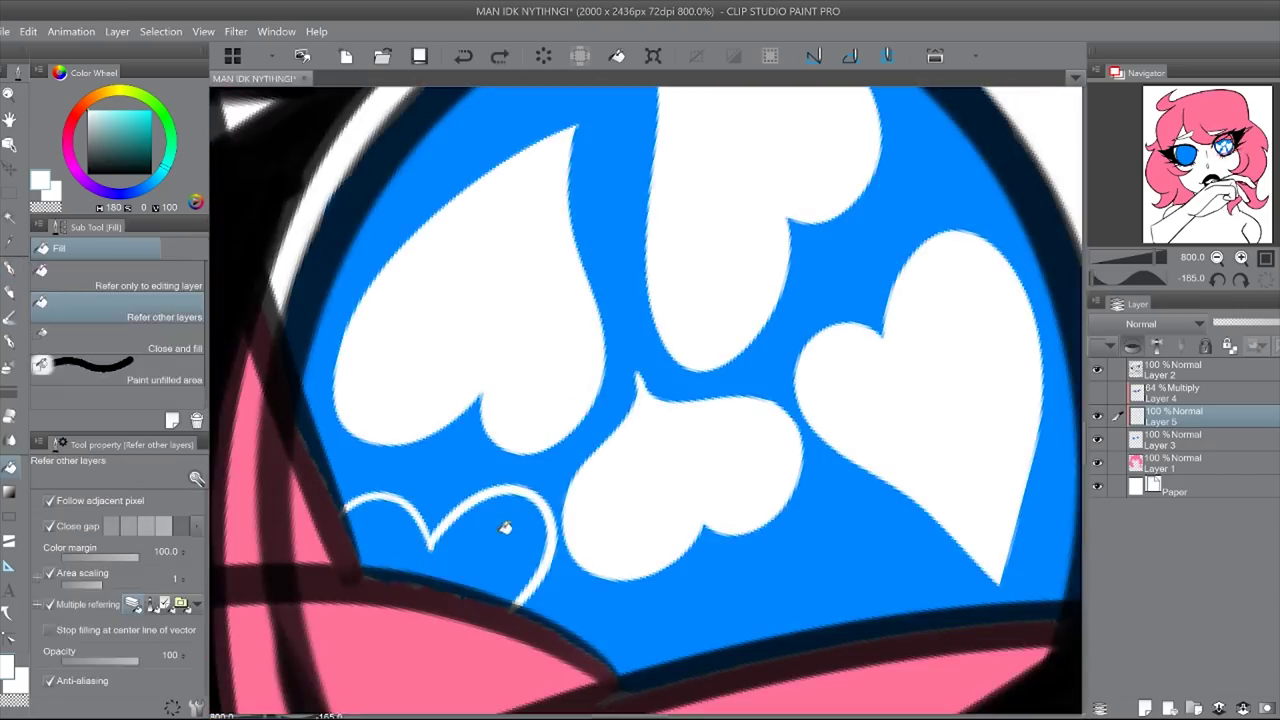
{"action": "left_click", "coordinate": [380, 540]}
{"action": "key", "text": "p"}
{"action": "mouse_move", "coordinate": [403, 583]}
{"action": "left_mouse_down"}
{"action": "mouse_move", "coordinate": [501, 579]}
{"action": "mouse_move", "coordinate": [486, 547]}
{"action": "mouse_move", "coordinate": [513, 506]}
{"action": "left_mouse_up"}
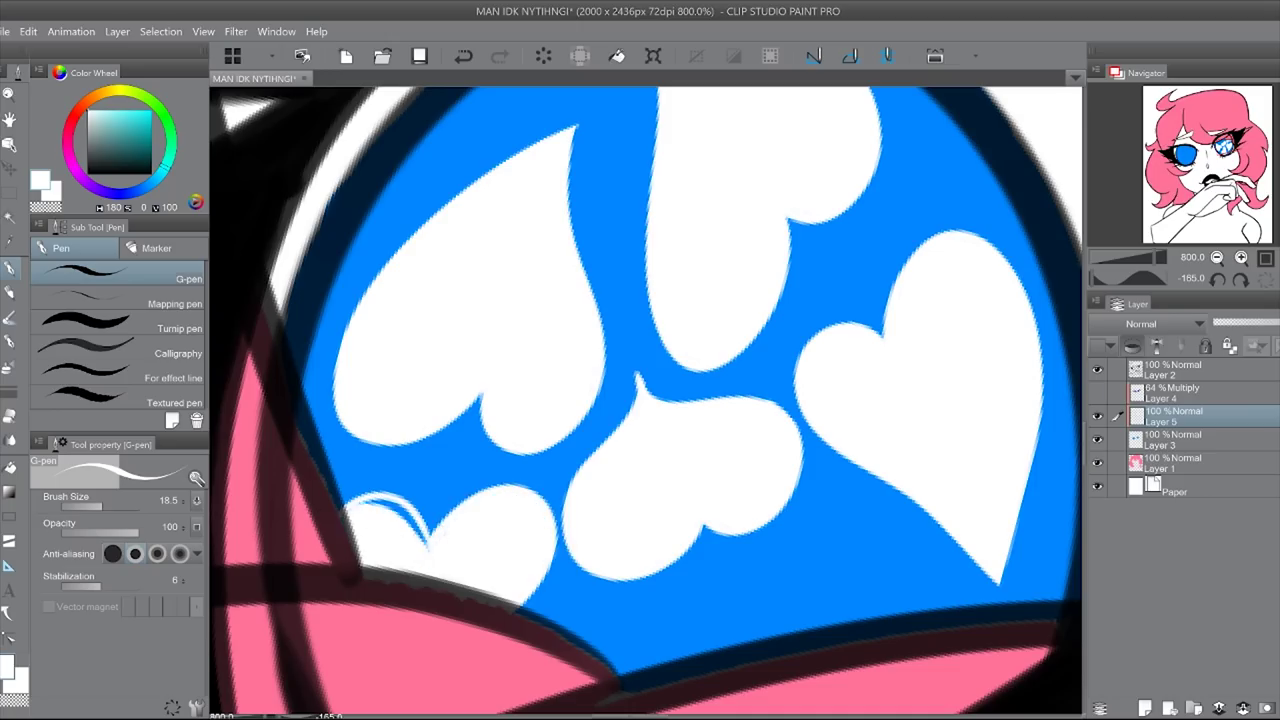
Step: Outline a heart against the upper edge of the iris beside the existing hearts and fill it solid white
{"action": "scroll", "coordinate": [640, 400], "scroll_direction": "down", "scroll_amount": 5}
{"action": "scroll", "coordinate": [640, 400], "scroll_direction": "up", "scroll_amount": 5}
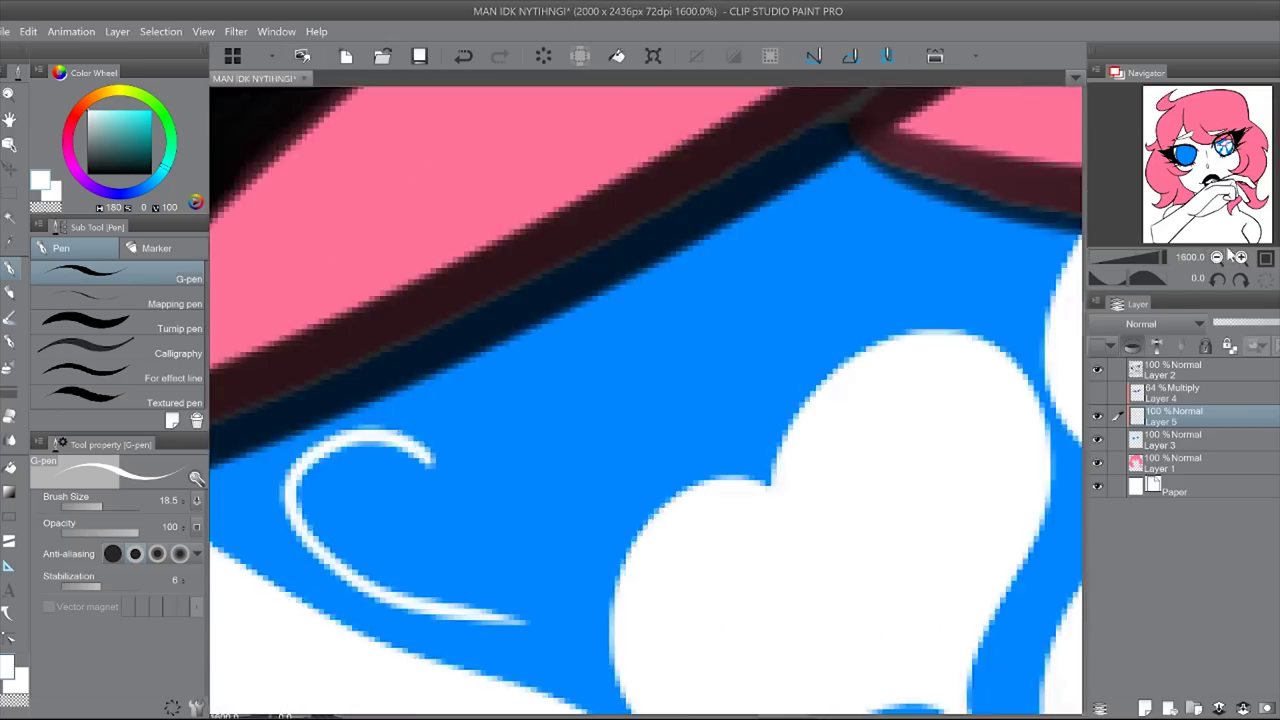
{"action": "left_click_drag", "start_coordinate": [543, 428], "coordinate": [615, 525]}
{"action": "left_click_drag", "start_coordinate": [540, 430], "coordinate": [622, 528]}
{"action": "key", "text": "g"}
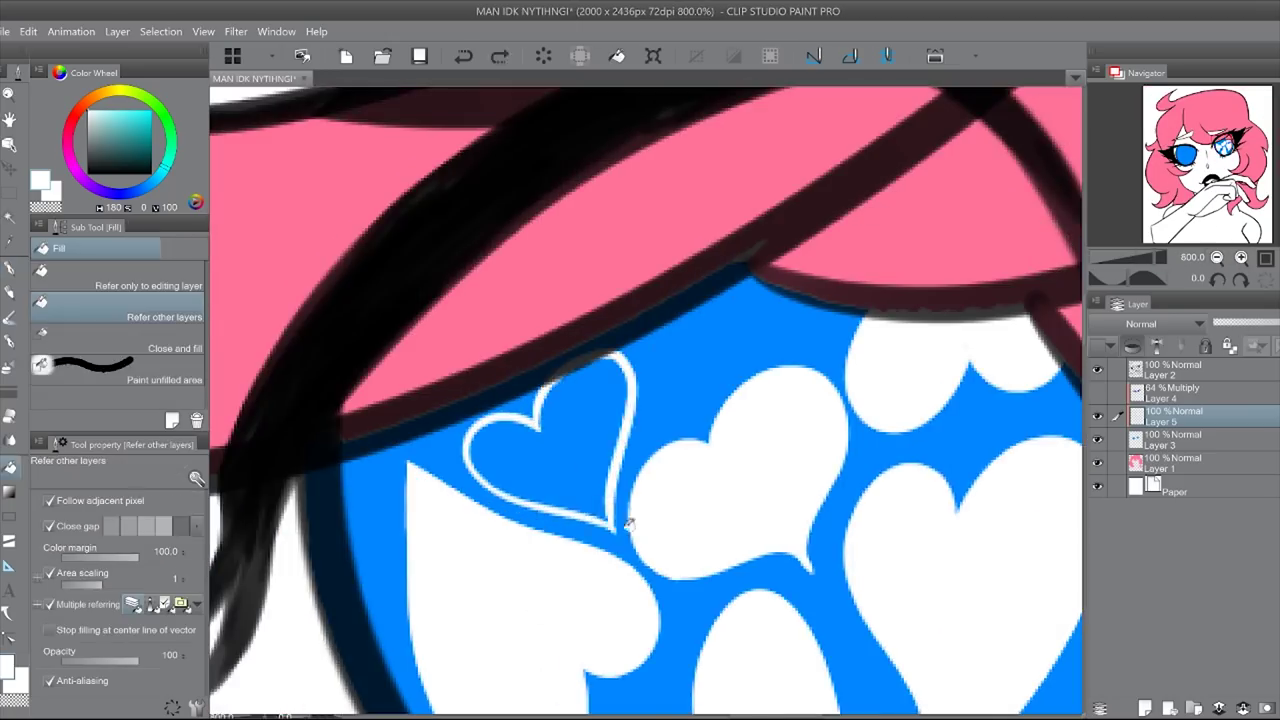
{"action": "key", "text": "ctrl+plus"}
{"action": "key", "text": "p"}
{"action": "mouse_move", "coordinate": [540, 410]}
{"action": "left_mouse_down"}
{"action": "mouse_move", "coordinate": [520, 610]}
{"action": "mouse_move", "coordinate": [457, 557]}
{"action": "mouse_move", "coordinate": [509, 586]}
{"action": "mouse_move", "coordinate": [410, 465]}
{"action": "mouse_move", "coordinate": [471, 386]}
{"action": "mouse_move", "coordinate": [600, 451]}
{"action": "left_mouse_up"}
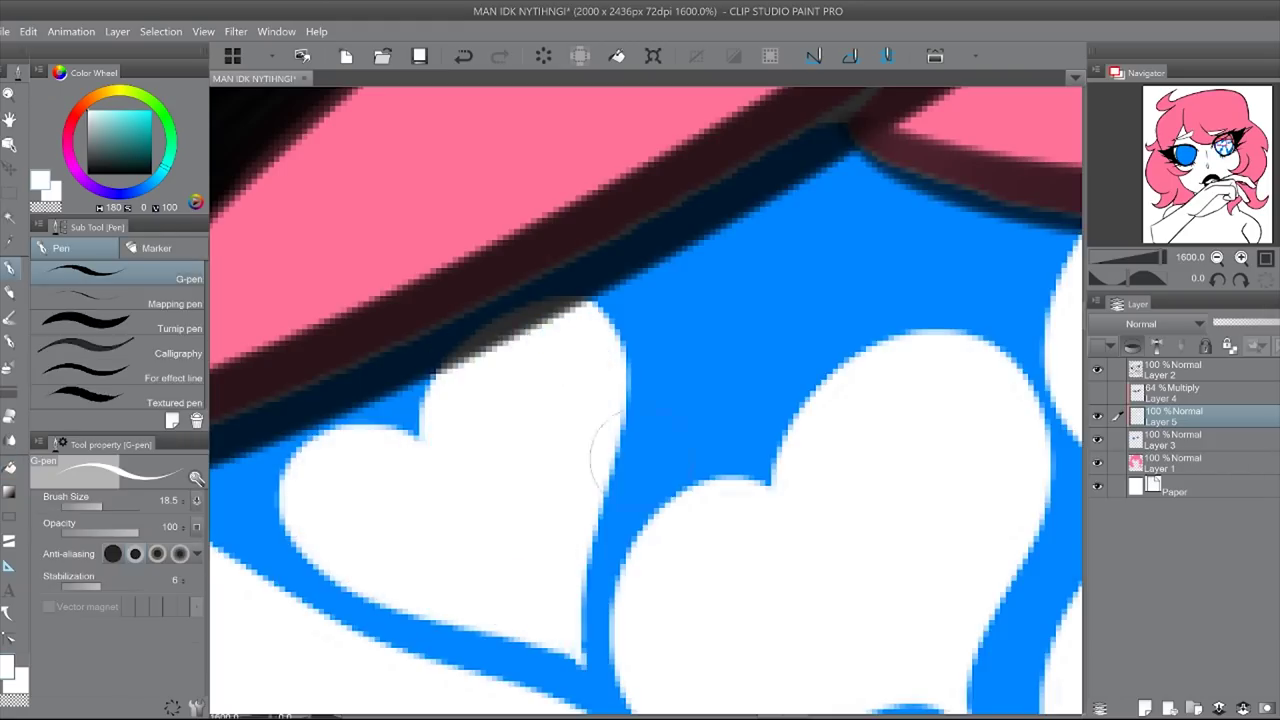
Step: Add smaller filled white hearts in the blue gaps and a partial one under the upper eyelid
{"action": "scroll", "coordinate": [1200, 170], "scroll_direction": "down", "scroll_amount": 10}
{"action": "scroll", "coordinate": [1240, 255], "scroll_direction": "up", "scroll_amount": 8}
{"action": "left_click_drag", "start_coordinate": [528, 348], "coordinate": [565, 495]}
{"action": "scroll", "coordinate": [1216, 262], "scroll_direction": "down", "scroll_amount": 8}
{"action": "scroll", "coordinate": [1237, 258], "scroll_direction": "up", "scroll_amount": 10}
{"action": "mouse_move", "coordinate": [500, 368]}
{"action": "left_mouse_down"}
{"action": "mouse_move", "coordinate": [548, 498]}
{"action": "mouse_move", "coordinate": [528, 400]}
{"action": "mouse_move", "coordinate": [560, 380]}
{"action": "left_mouse_up"}
{"action": "left_click_drag", "start_coordinate": [660, 230], "coordinate": [727, 290]}
{"action": "scroll", "coordinate": [727, 290], "scroll_direction": "down", "scroll_amount": 3}
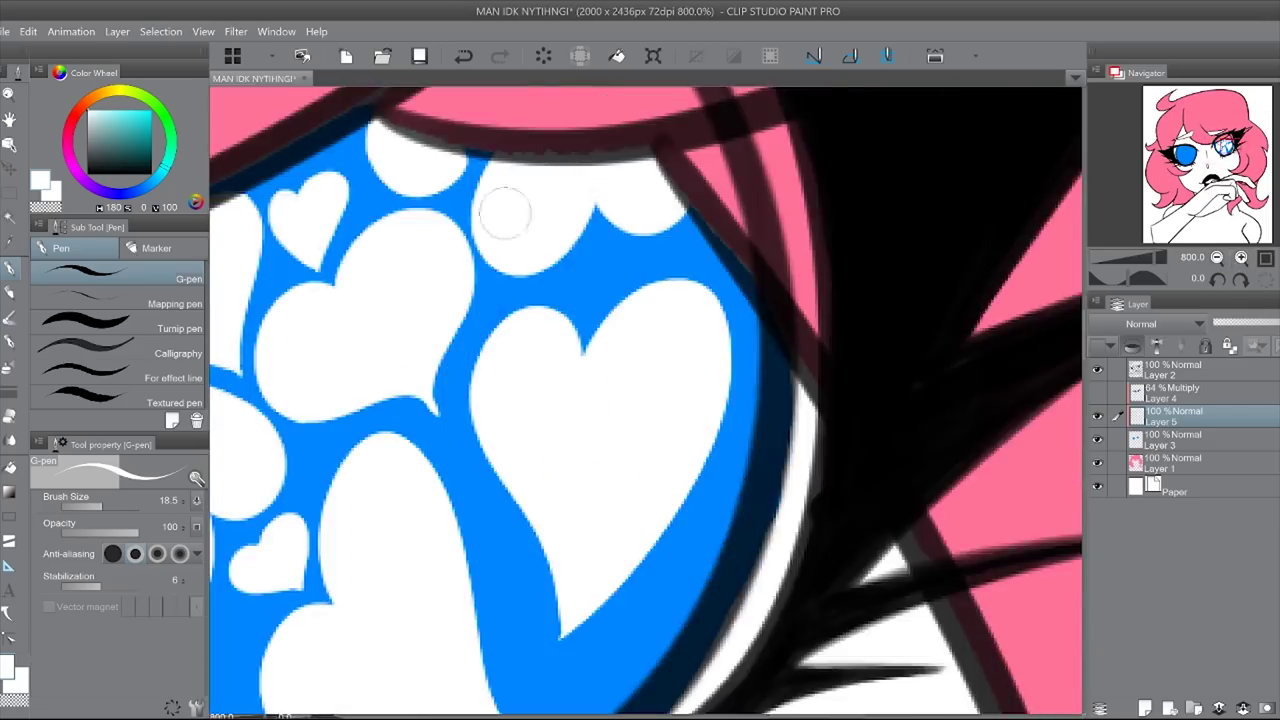
Step: Draw a small narrow heart in the lower gap between the two large hearts and paint it white
{"action": "scroll", "coordinate": [435, 175], "scroll_direction": "down", "scroll_amount": 5}
{"action": "scroll", "coordinate": [1003, 241], "scroll_direction": "up", "scroll_amount": 5}
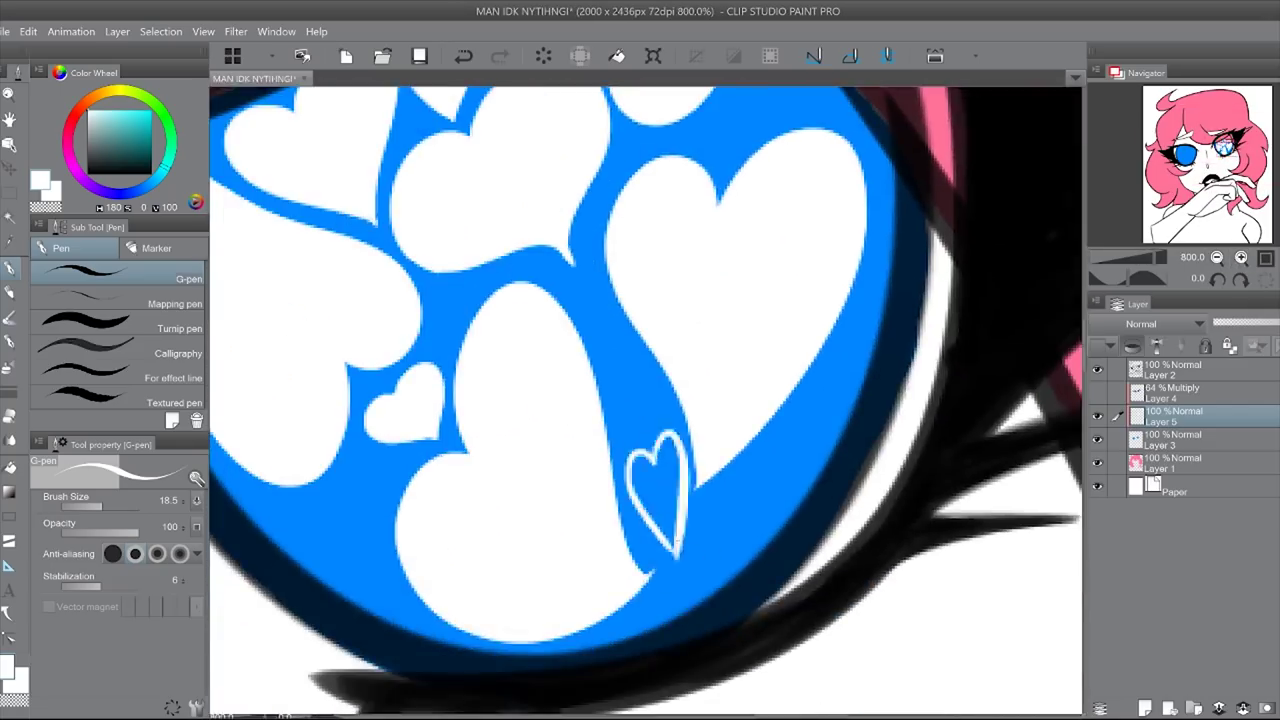
{"action": "mouse_move", "coordinate": [645, 460]}
{"action": "left_mouse_down"}
{"action": "mouse_move", "coordinate": [680, 560]}
{"action": "mouse_move", "coordinate": [670, 540]}
{"action": "left_mouse_up"}
{"action": "scroll", "coordinate": [237, 300], "scroll_direction": "down", "scroll_amount": 5}
{"action": "scroll", "coordinate": [237, 300], "scroll_direction": "up", "scroll_amount": 5}
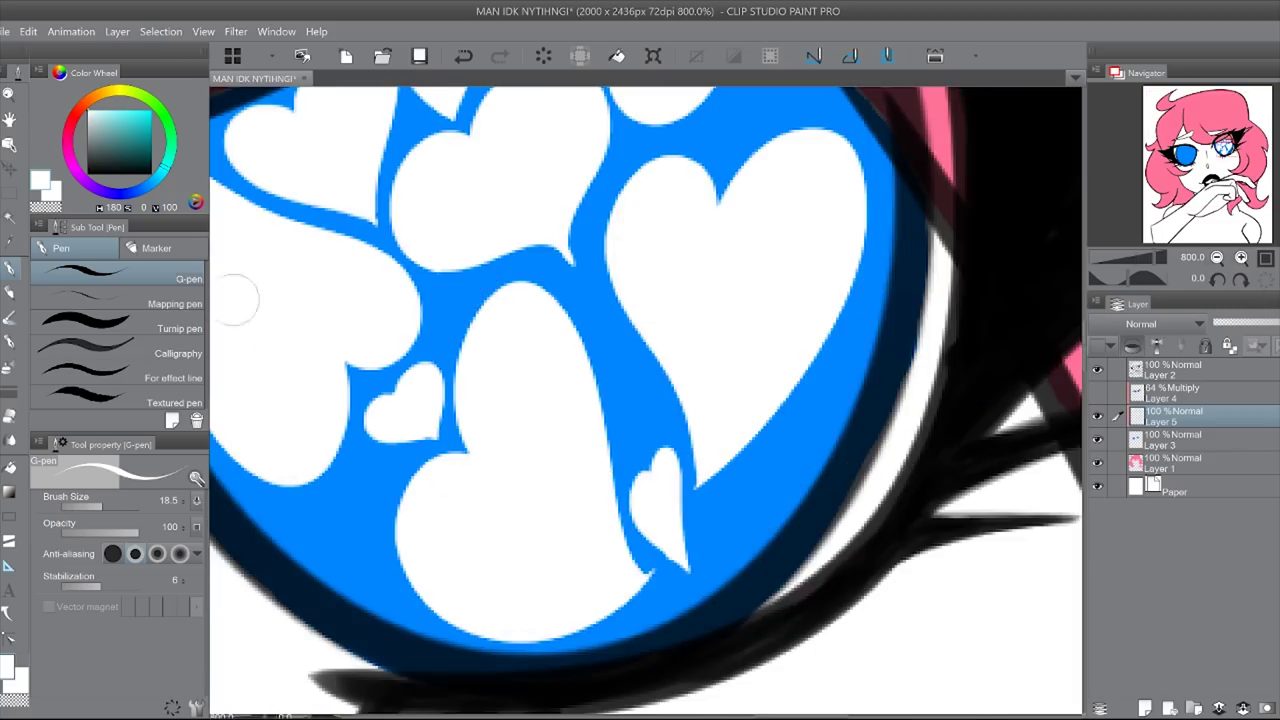
{"action": "left_click_drag", "start_coordinate": [1115, 285], "coordinate": [1094, 280]}
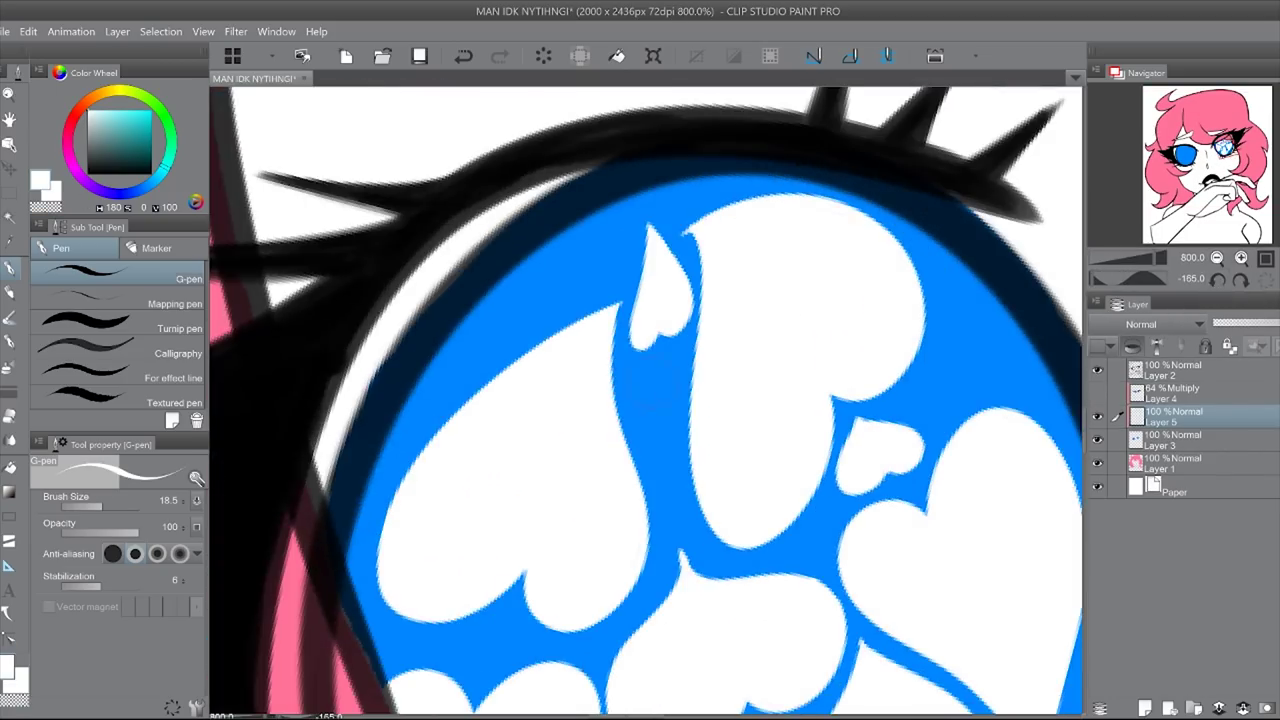
Step: Draw a heart near the lower edge of the other, still plain blue iris and fill it white
{"action": "key", "text": "ctrl+@"}
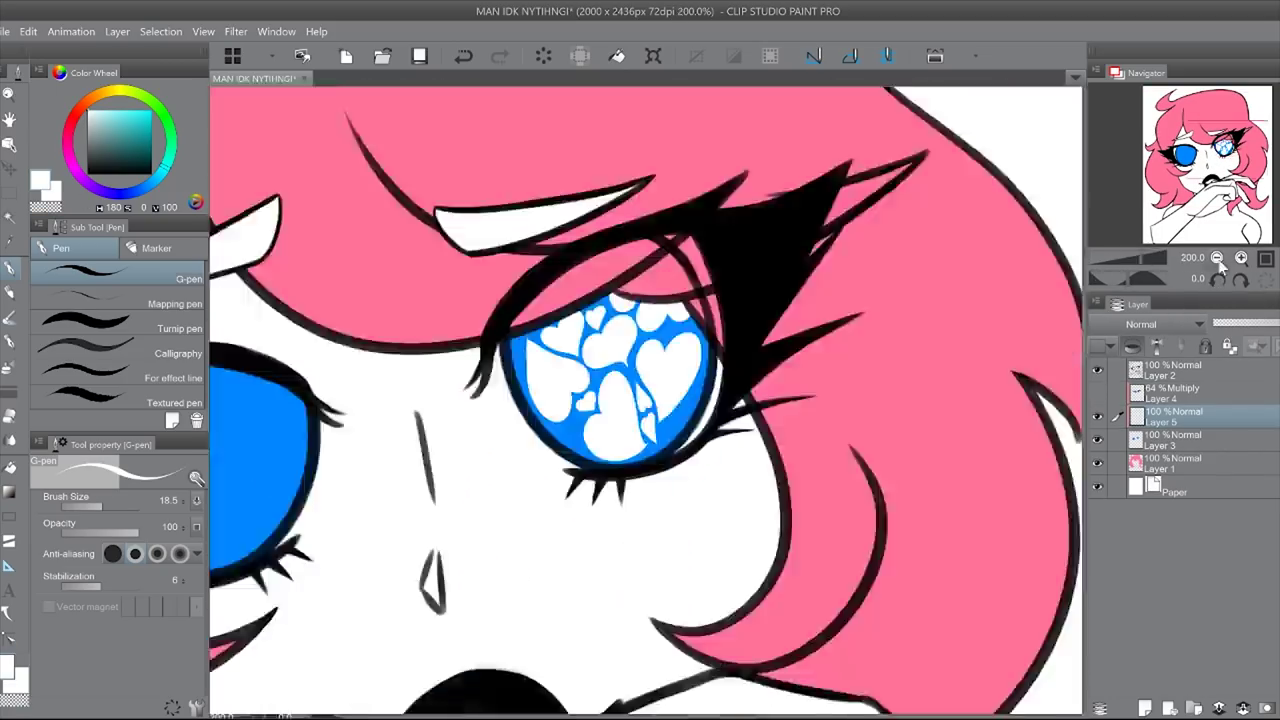
{"action": "scroll", "coordinate": [1220, 250], "scroll_direction": "up", "scroll_amount": 4}
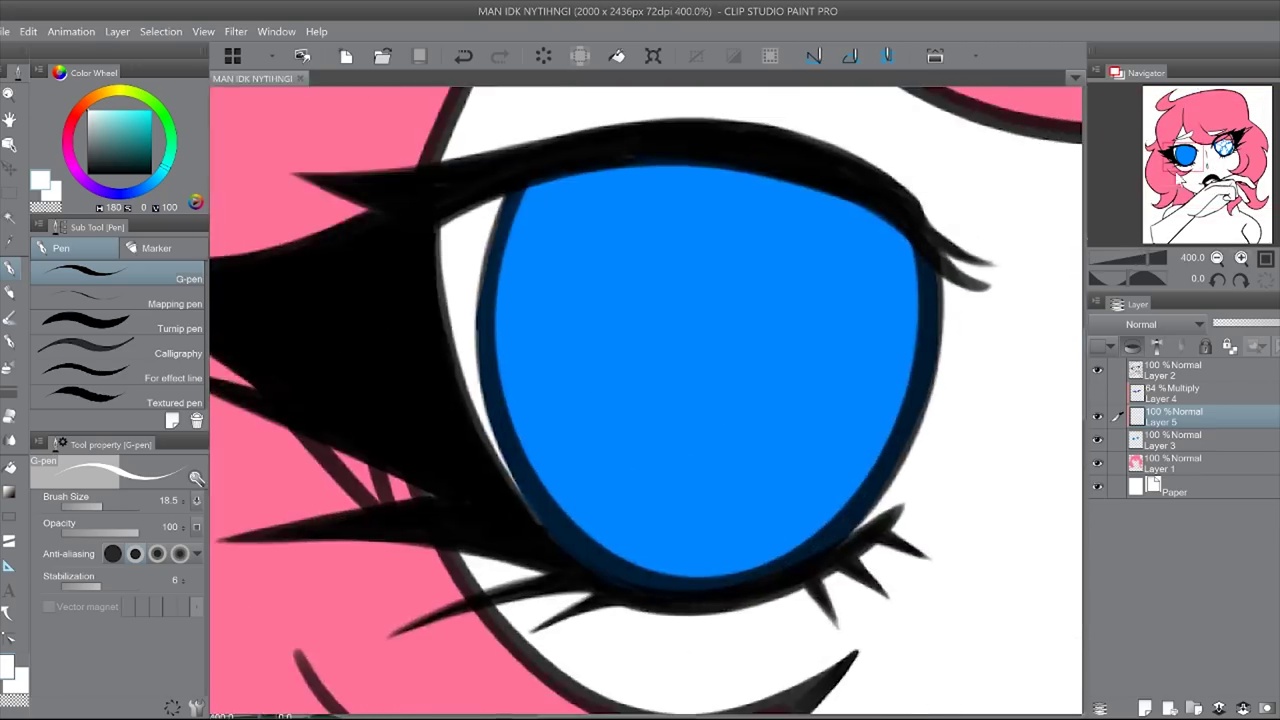
{"action": "left_click_drag", "start_coordinate": [1160, 278], "coordinate": [1125, 278]}
{"action": "left_click_drag", "start_coordinate": [750, 368], "coordinate": [725, 495]}
{"action": "key", "text": "g"}
{"action": "left_click", "coordinate": [740, 440]}
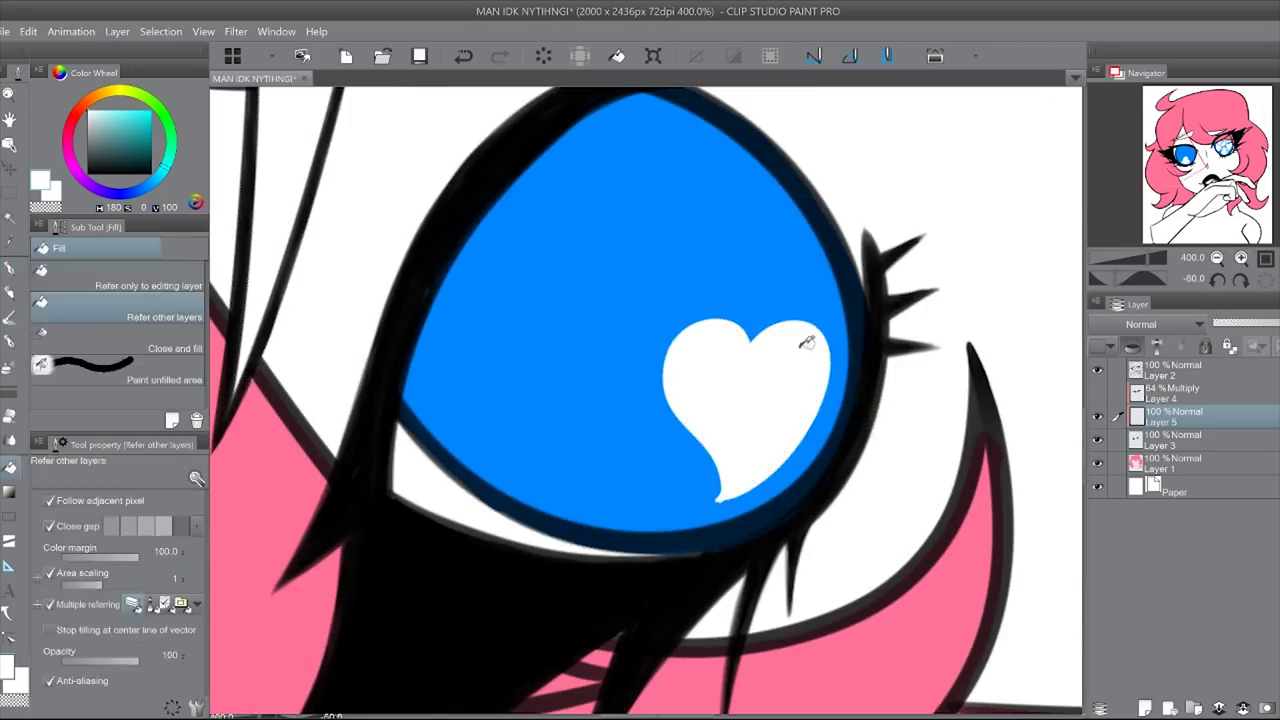
{"action": "key", "text": "p"}
Step: Draw a second heart beside the first one in that iris, along its outer edge, and fill it white
{"action": "scroll", "coordinate": [1240, 280], "scroll_direction": "up", "scroll_amount": 2}
{"action": "key", "text": "ctrl+@"}
{"action": "scroll", "coordinate": [1240, 280], "scroll_direction": "up", "scroll_amount": 4}
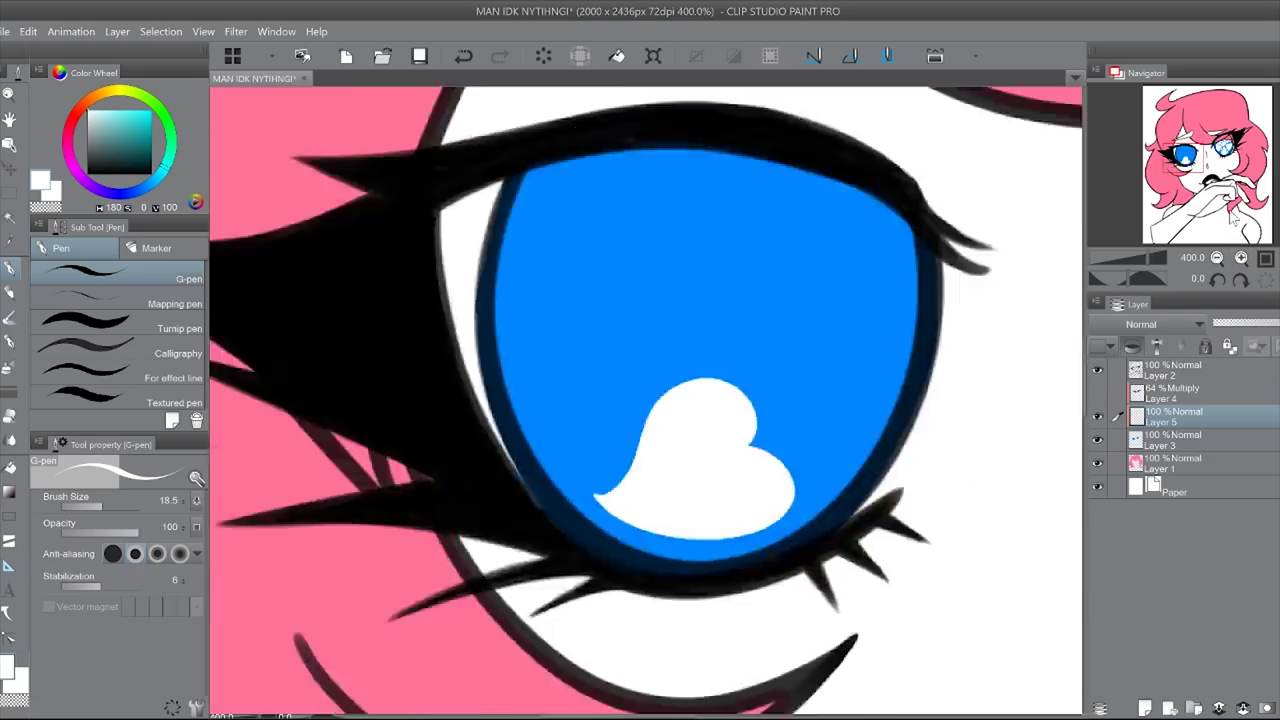
{"action": "mouse_move", "coordinate": [510, 522]}
{"action": "left_mouse_down"}
{"action": "mouse_move", "coordinate": [525, 265]}
{"action": "mouse_move", "coordinate": [515, 525]}
{"action": "left_mouse_up"}
{"action": "key", "text": "g"}
{"action": "left_click", "coordinate": [464, 445]}
{"action": "key", "text": "p"}
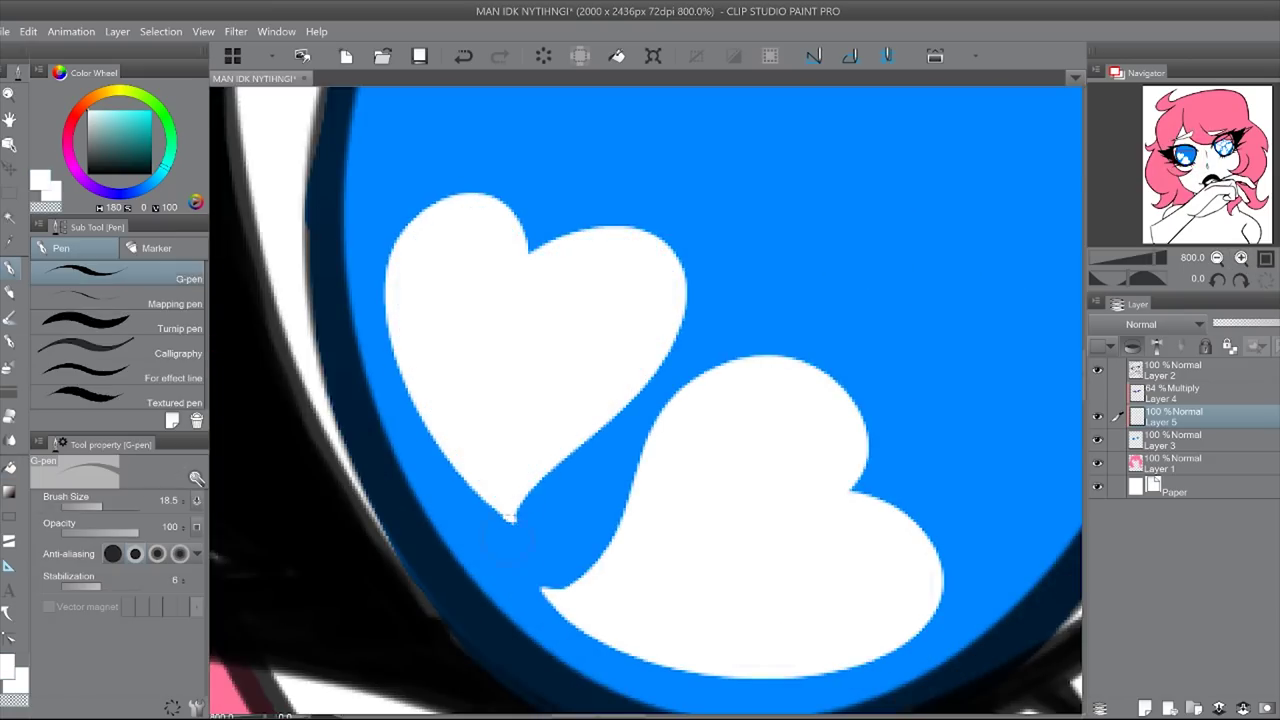
Step: Cover the rest of the same iris with filled white hearts of varied sizes
{"action": "key", "text": "ctrl+@"}
{"action": "scroll", "coordinate": [1240, 280], "scroll_direction": "up", "scroll_amount": 4}
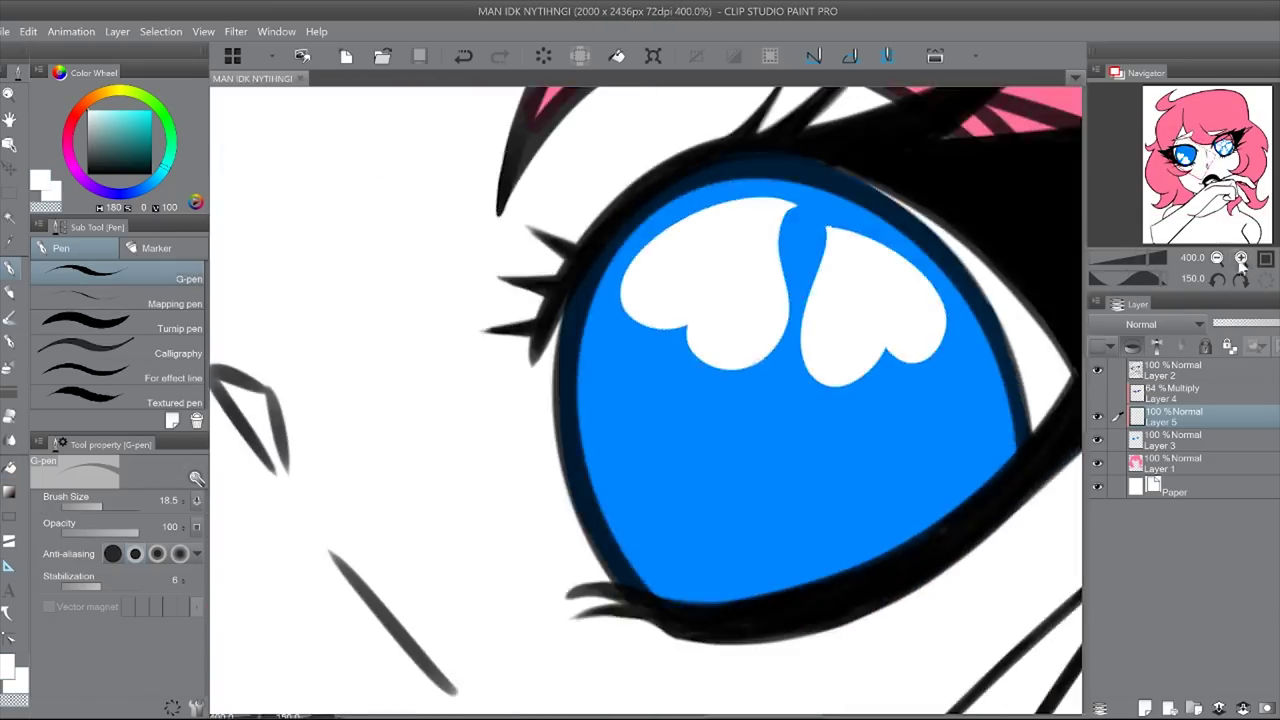
{"action": "key", "text": "ctrl+z"}
{"action": "left_click_drag", "start_coordinate": [673, 432], "coordinate": [676, 577]}
{"action": "key", "text": "g"}
{"action": "left_click", "coordinate": [660, 450]}
{"action": "key", "text": "p"}
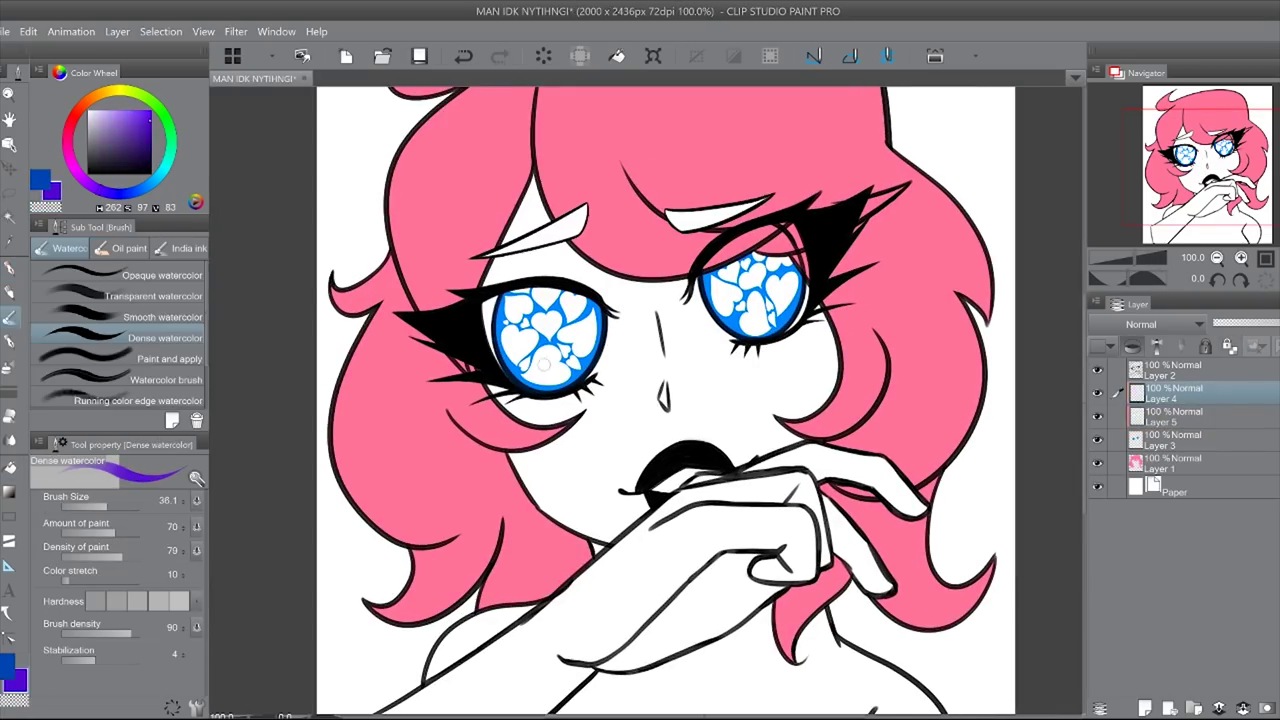
Step: Paint the upper half of both irises purple on Layer 4 with the Dense watercolor brush
{"action": "left_click_drag", "start_coordinate": [720, 300], "coordinate": [780, 320]}
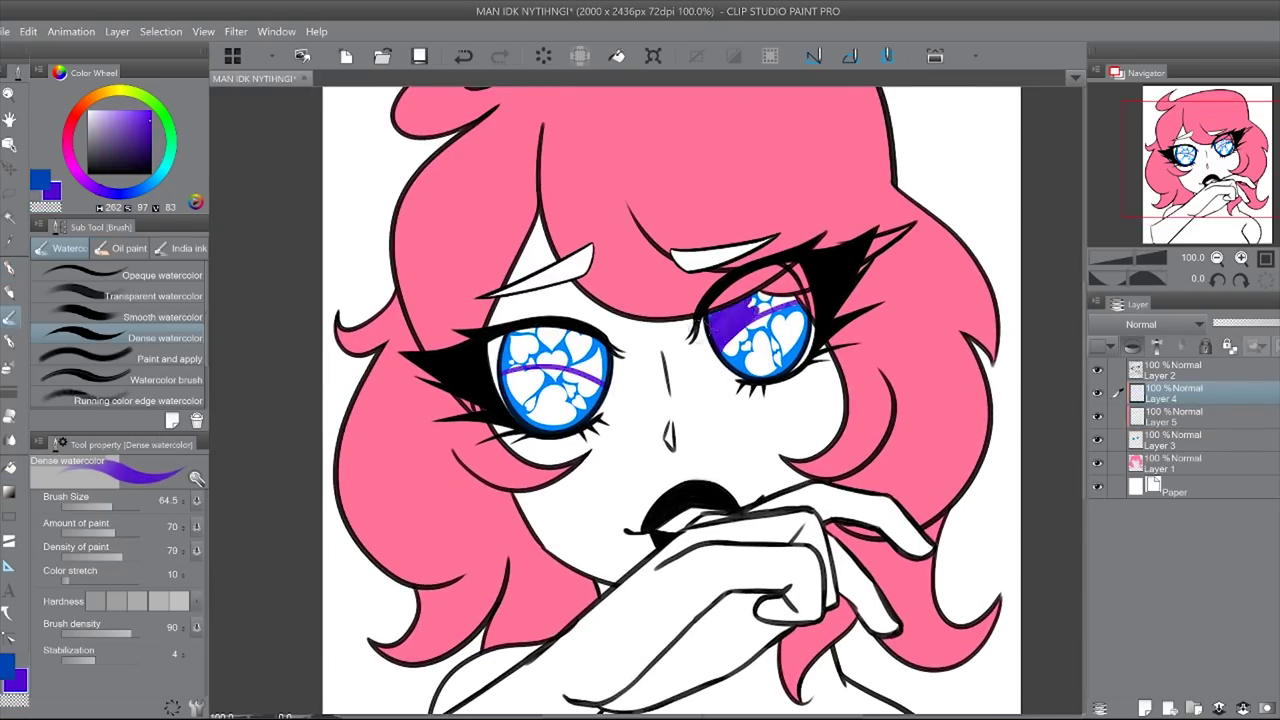
{"action": "key", "text": "-"}
{"action": "key", "text": "-"}
{"action": "key", "text": "-"}
{"action": "key", "text": "-"}
{"action": "left_click_drag", "start_coordinate": [540, 450], "coordinate": [590, 500]}
{"action": "key", "text": "ctrl+0"}
Step: Lower the opacity of the purple layer to 77% and keep its blending mode at Normal
{"action": "mouse_move", "coordinate": [1276, 323]}
{"action": "left_mouse_down"}
{"action": "mouse_move", "coordinate": [1250, 323]}
{"action": "mouse_move", "coordinate": [1266, 323]}
{"action": "left_mouse_up"}
{"action": "key", "text": "ctrl+alt+0"}
{"action": "left_click", "coordinate": [1160, 324]}
{"action": "left_click", "coordinate": [1141, 340]}
Step: Airbrush soft pink over the purple part of both irises and set the layer opacity to 81%
{"action": "left_click", "coordinate": [420, 360], "text": "alt"}
{"action": "key", "text": "b"}
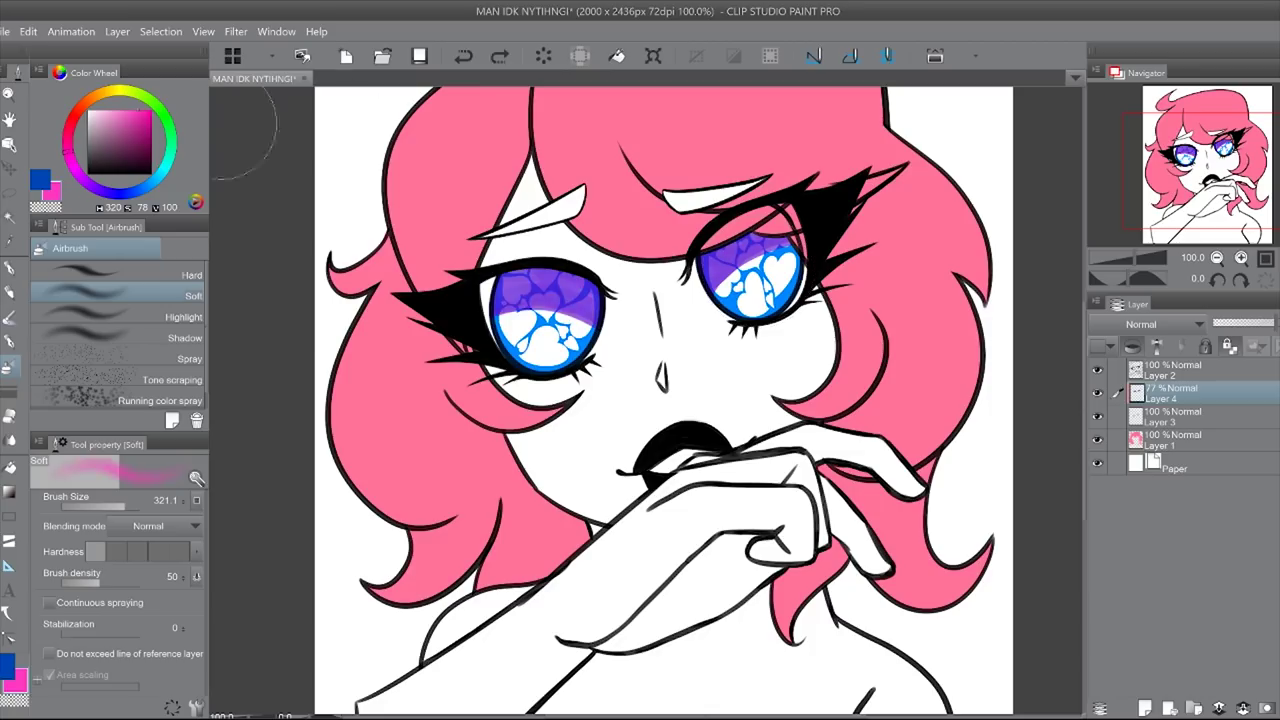
{"action": "left_click_drag", "start_coordinate": [510, 285], "coordinate": [560, 282]}
{"action": "left_click_drag", "start_coordinate": [720, 250], "coordinate": [780, 255]}
{"action": "left_click_drag", "start_coordinate": [1266, 323], "coordinate": [1268, 323]}
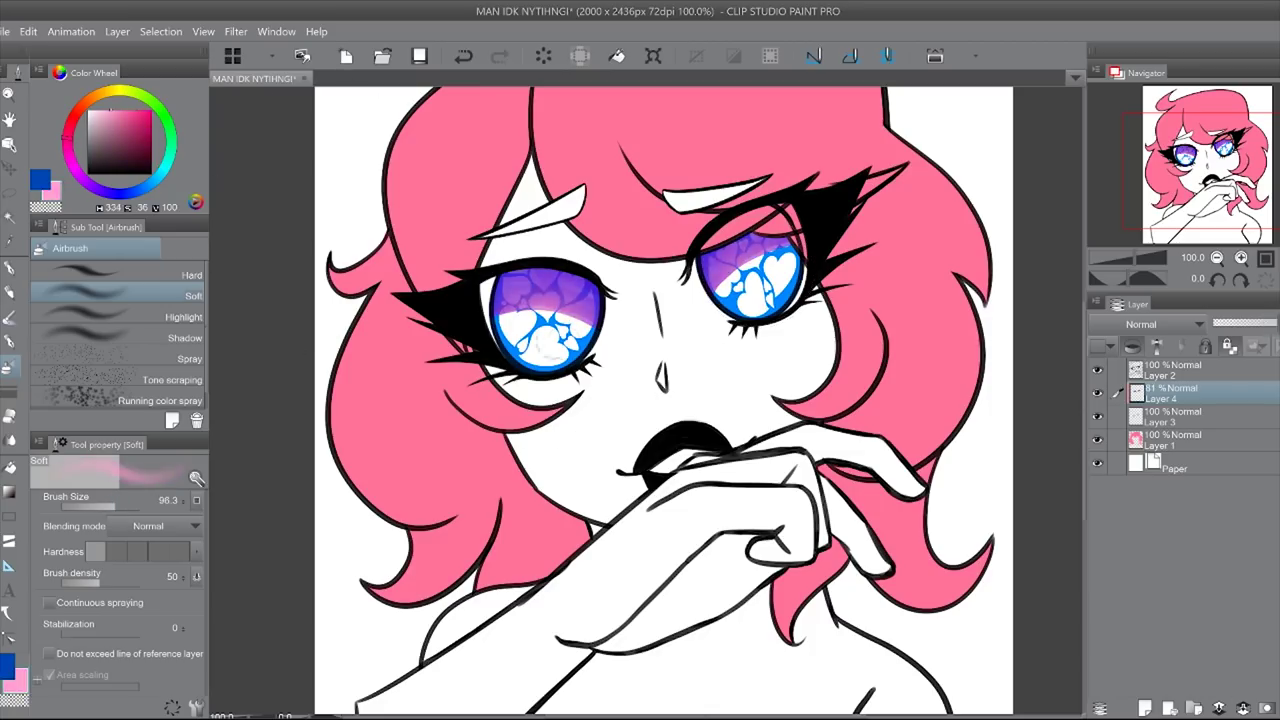
Step: Airbrush bright cyan over the lower part of both irises, with the purple shading merged into the iris layer
{"action": "left_click", "coordinate": [560, 372], "text": "alt"}
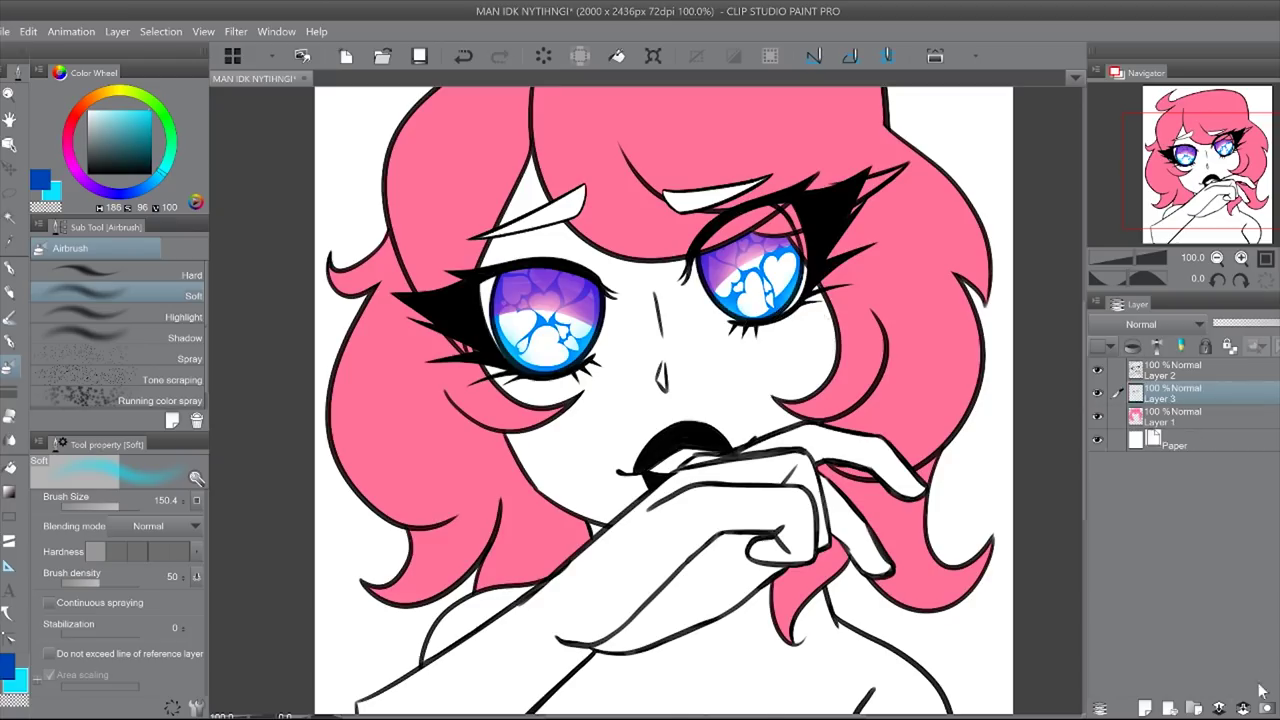
{"action": "scroll", "coordinate": [512, 295], "scroll_direction": "up", "scroll_amount": 2}
{"action": "key", "text": "b"}
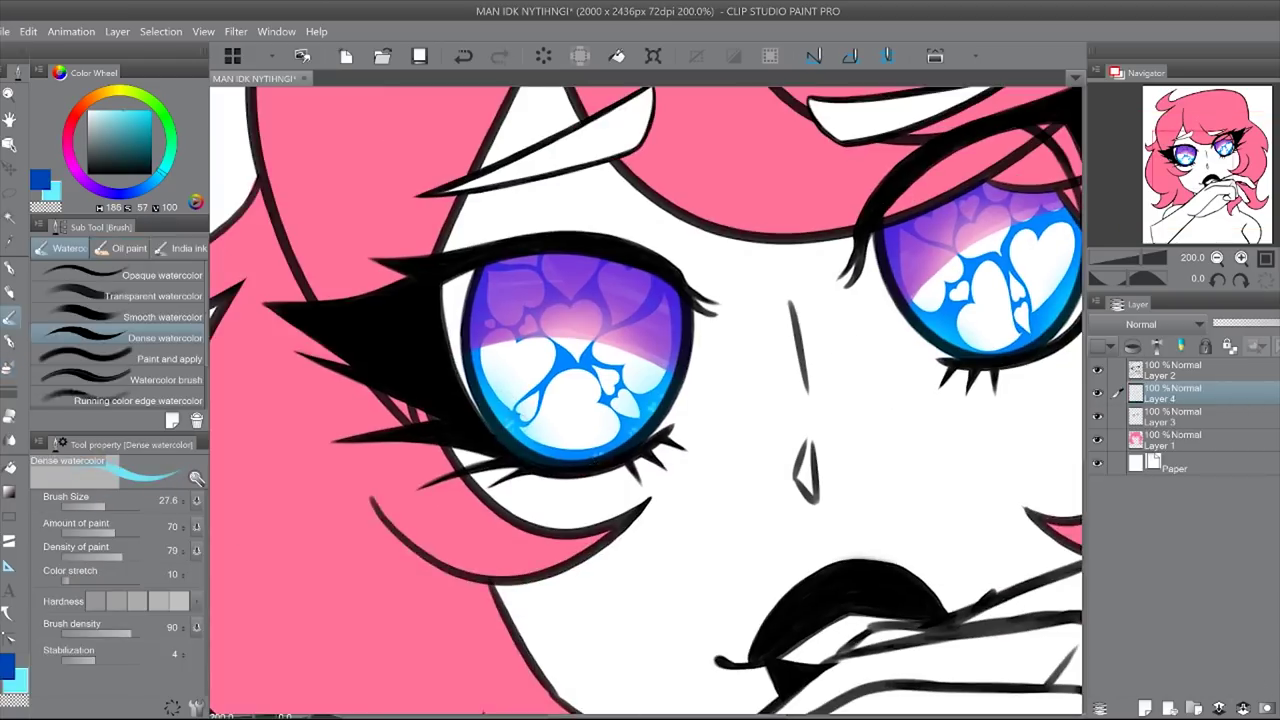
{"action": "scroll", "coordinate": [645, 400], "scroll_direction": "down", "scroll_amount": 4}
{"action": "scroll", "coordinate": [645, 400], "scroll_direction": "up", "scroll_amount": 4}
{"action": "scroll", "coordinate": [645, 400], "scroll_direction": "down", "scroll_amount": 2}
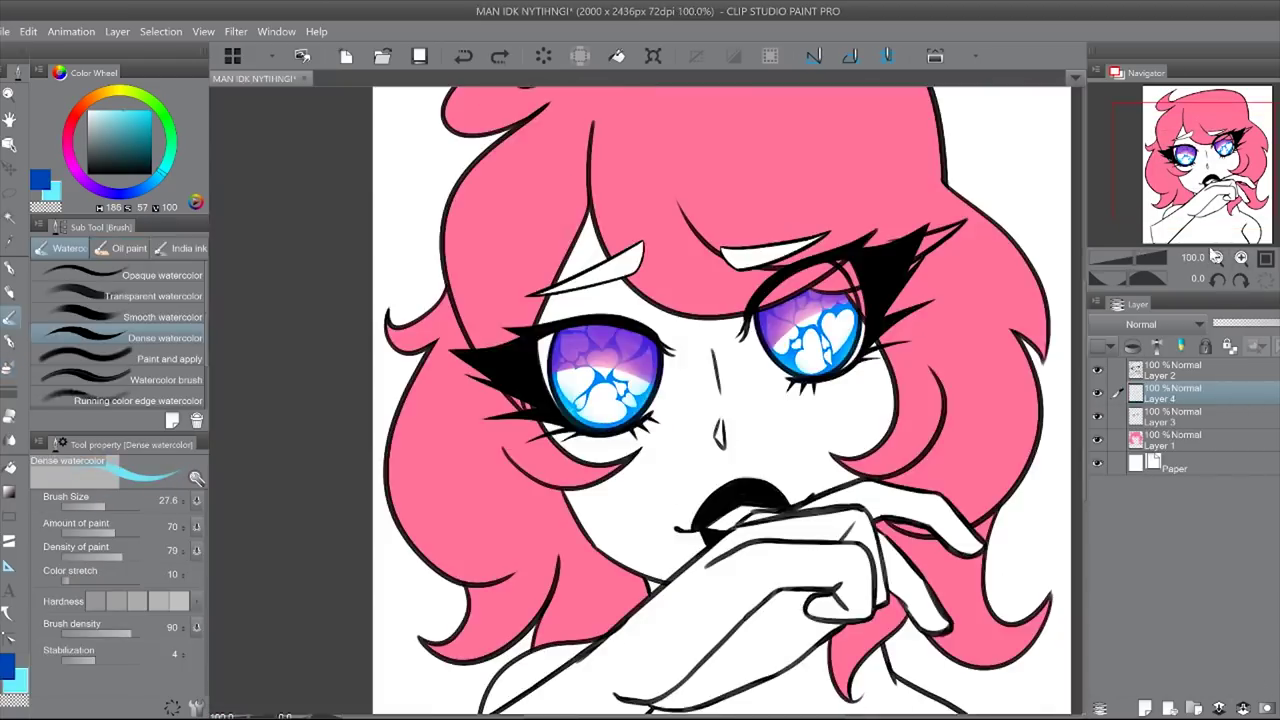
Step: Tint the upper half of the plain blue irises pale cyan on Layer 4 at 53% opacity
{"action": "left_click", "coordinate": [1103, 400]}
{"action": "left_click_drag", "start_coordinate": [1228, 323], "coordinate": [1252, 326]}
{"action": "key", "text": "ctrl+0"}
{"action": "key", "text": "ctrl+alt+0"}
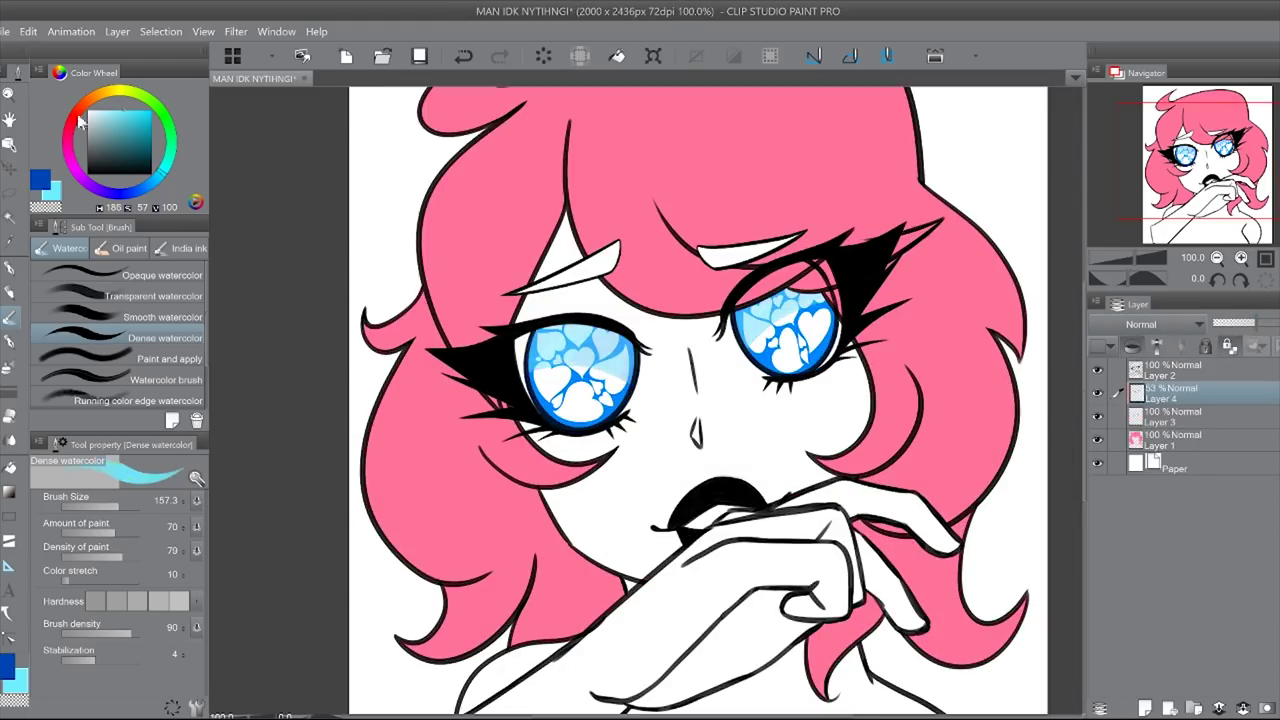
Step: Recolor the upper iris tint with pink and pale yellow using the Soft airbrush
{"action": "key", "text": "b"}
{"action": "left_click", "coordinate": [116, 98]}
{"action": "key", "text": "ctrl+z"}
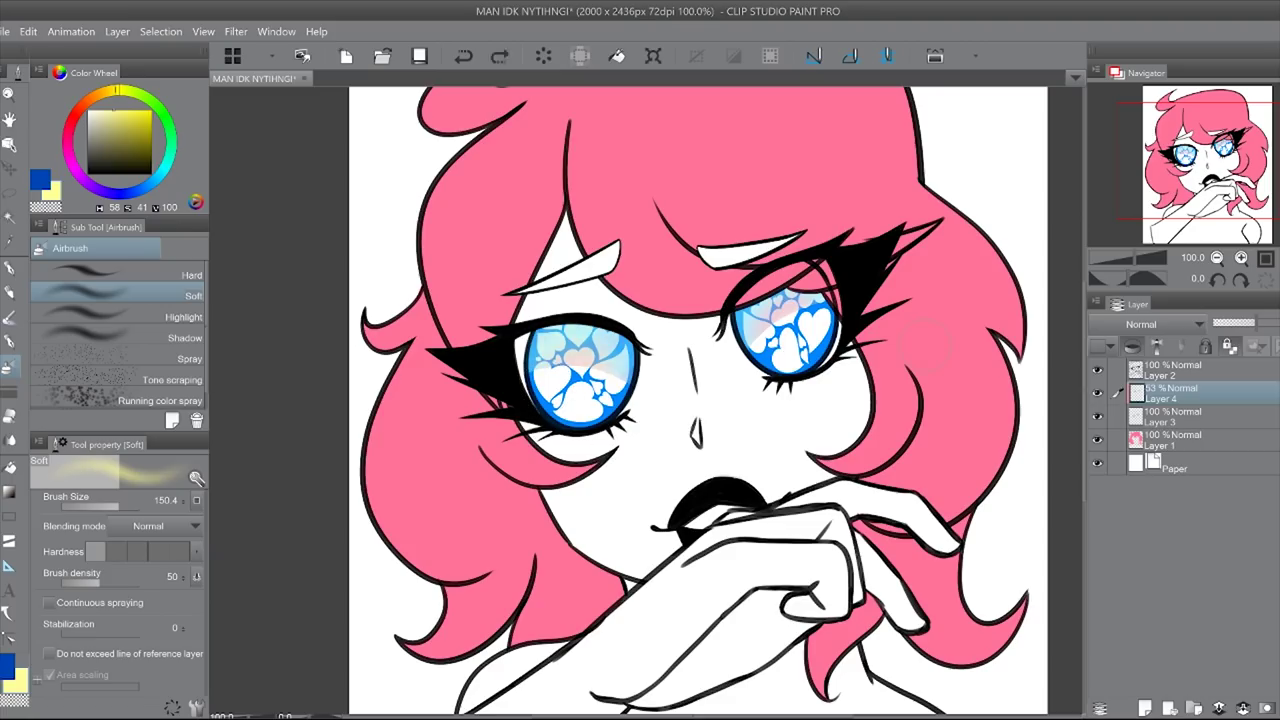
{"action": "left_click", "coordinate": [120, 506]}
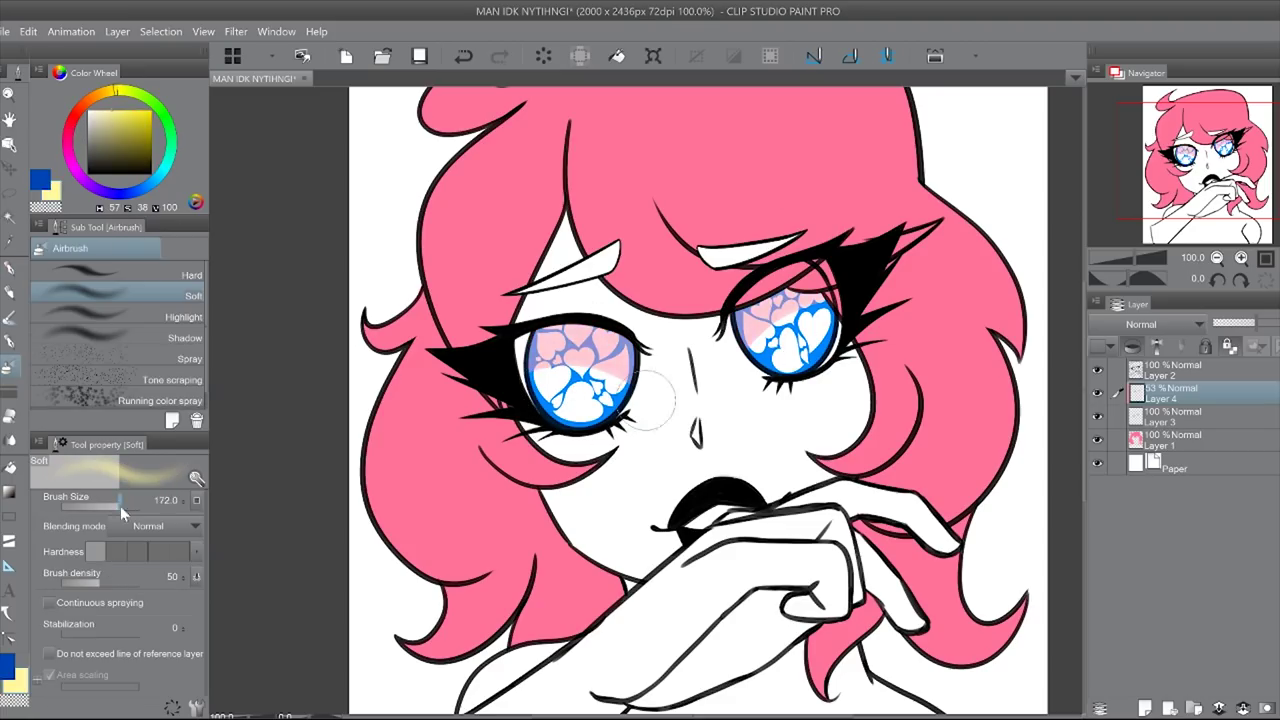
Step: Airbrush cyan over the lower irises on a new layer below the tint and merge the iris shading layers
{"action": "left_click", "coordinate": [1243, 707]}
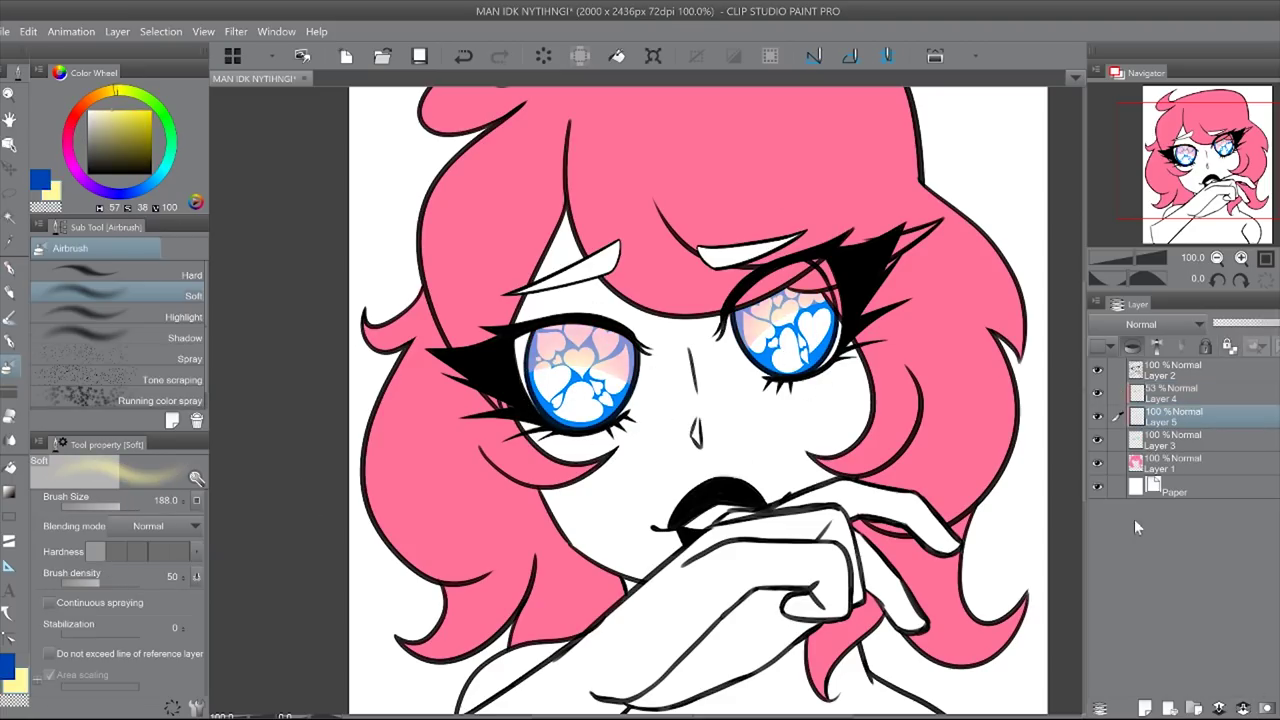
{"action": "left_click", "coordinate": [690, 450], "text": "alt"}
{"action": "left_click_drag", "start_coordinate": [545, 380], "coordinate": [610, 420]}
{"action": "left_click_drag", "start_coordinate": [770, 320], "coordinate": [830, 395]}
{"action": "key", "text": "ctrl+e"}
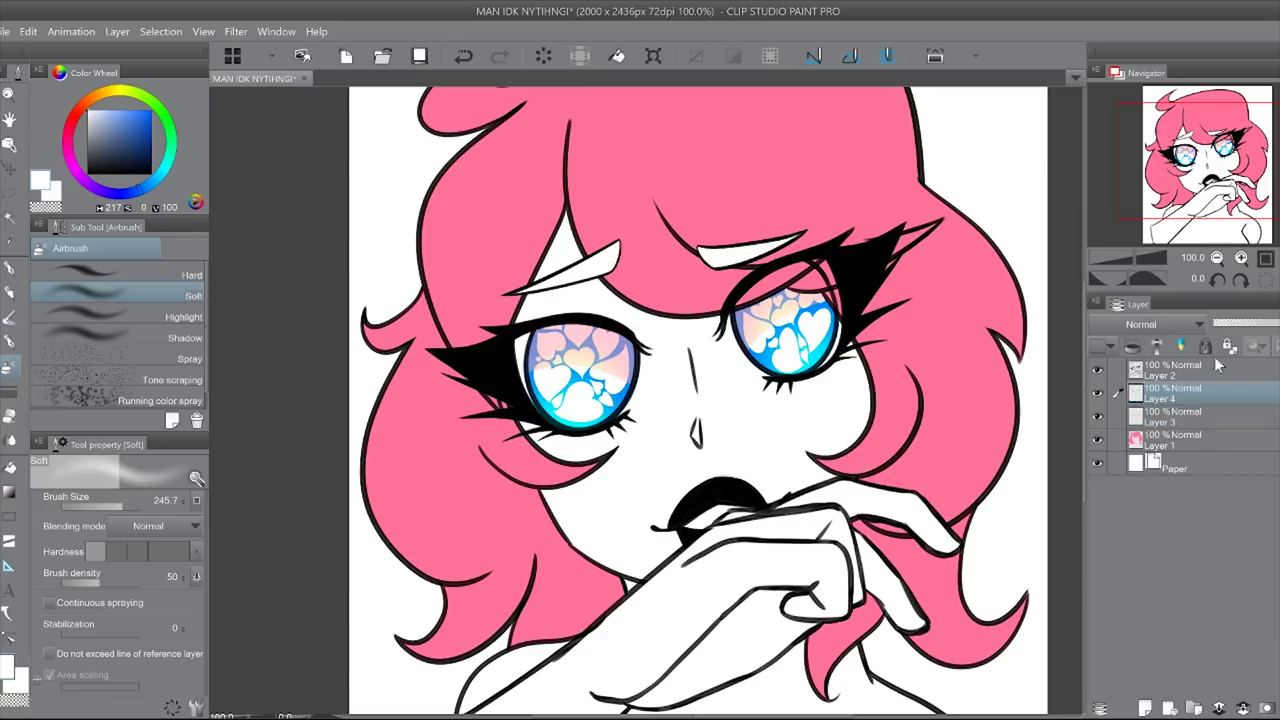
Step: Move the empty Layer 4 below the hair layer and set the fill to refer to multiple layers with gap closing
{"action": "left_click_drag", "start_coordinate": [1180, 393], "coordinate": [1180, 442]}
{"action": "key", "text": "g"}
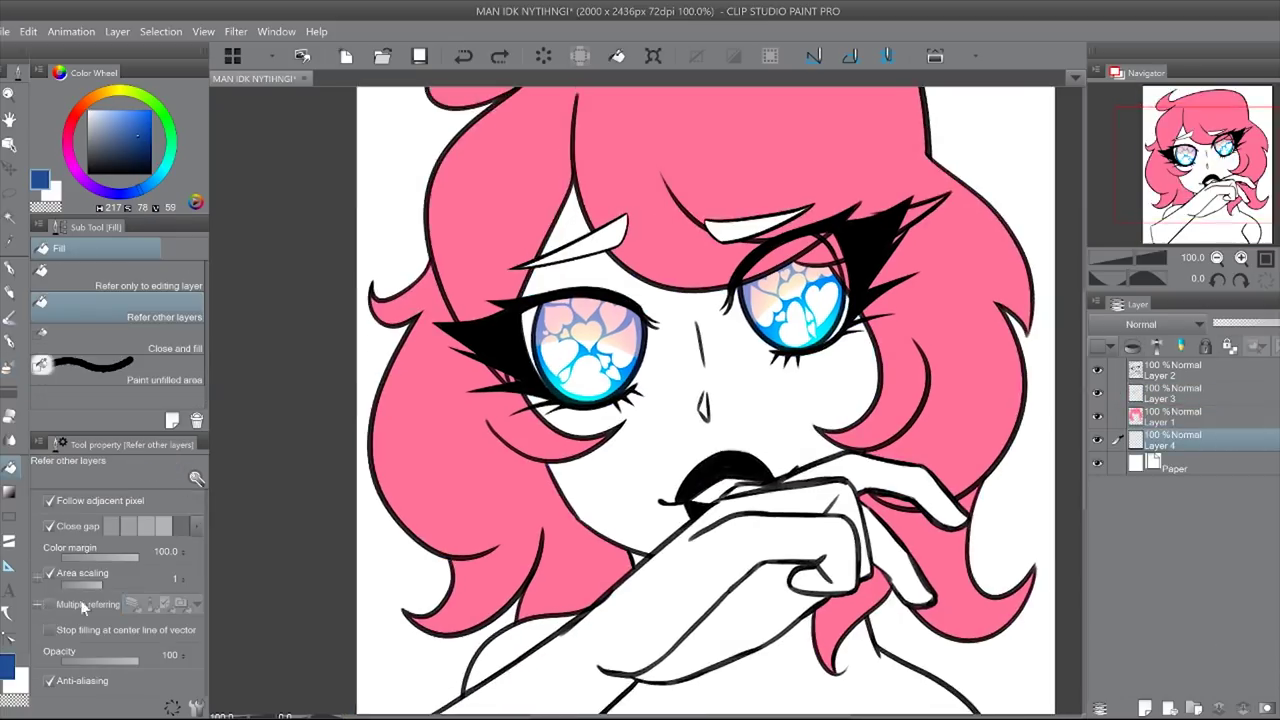
{"action": "left_click", "coordinate": [85, 605]}
{"action": "left_click", "coordinate": [1216, 258]}
{"action": "left_click", "coordinate": [178, 526]}
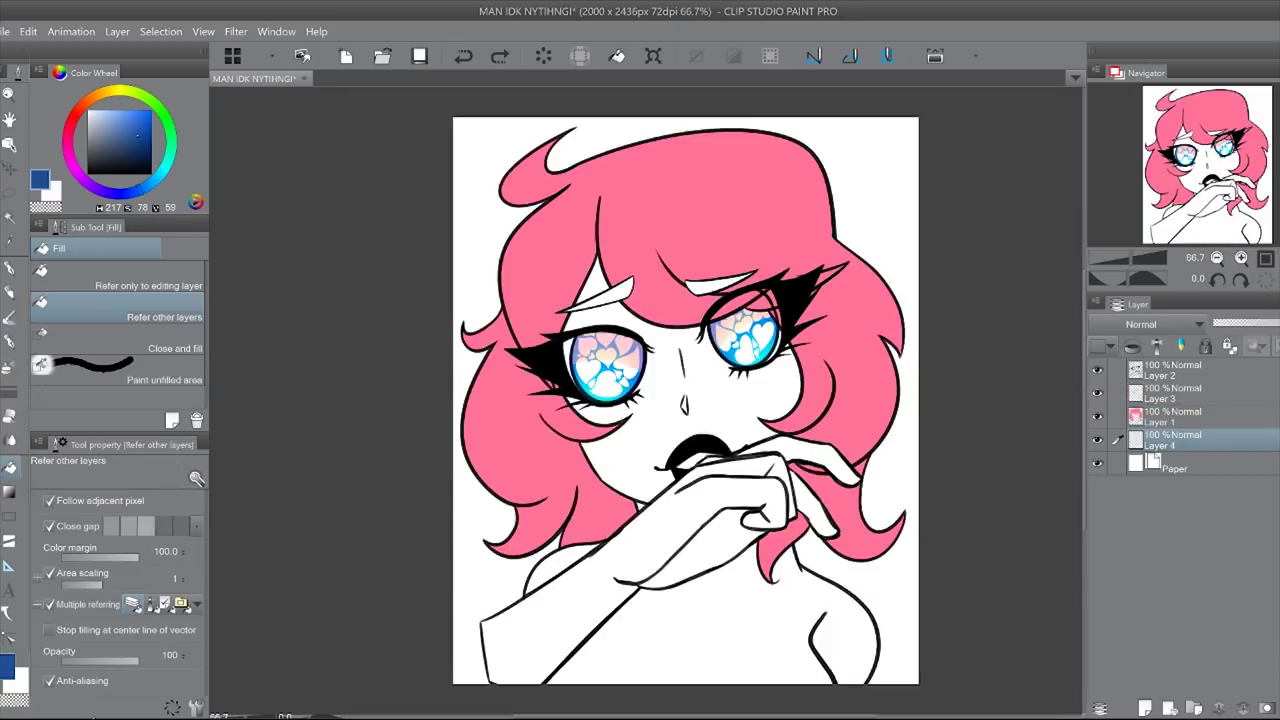
Step: Fill the face, hands, arm and shoulders dark blue using maximum gap closing and a color margin of 70
{"action": "key", "text": "ctrl+plus"}
{"action": "key", "text": "ctrl+minus"}
{"action": "left_click", "coordinate": [180, 526]}
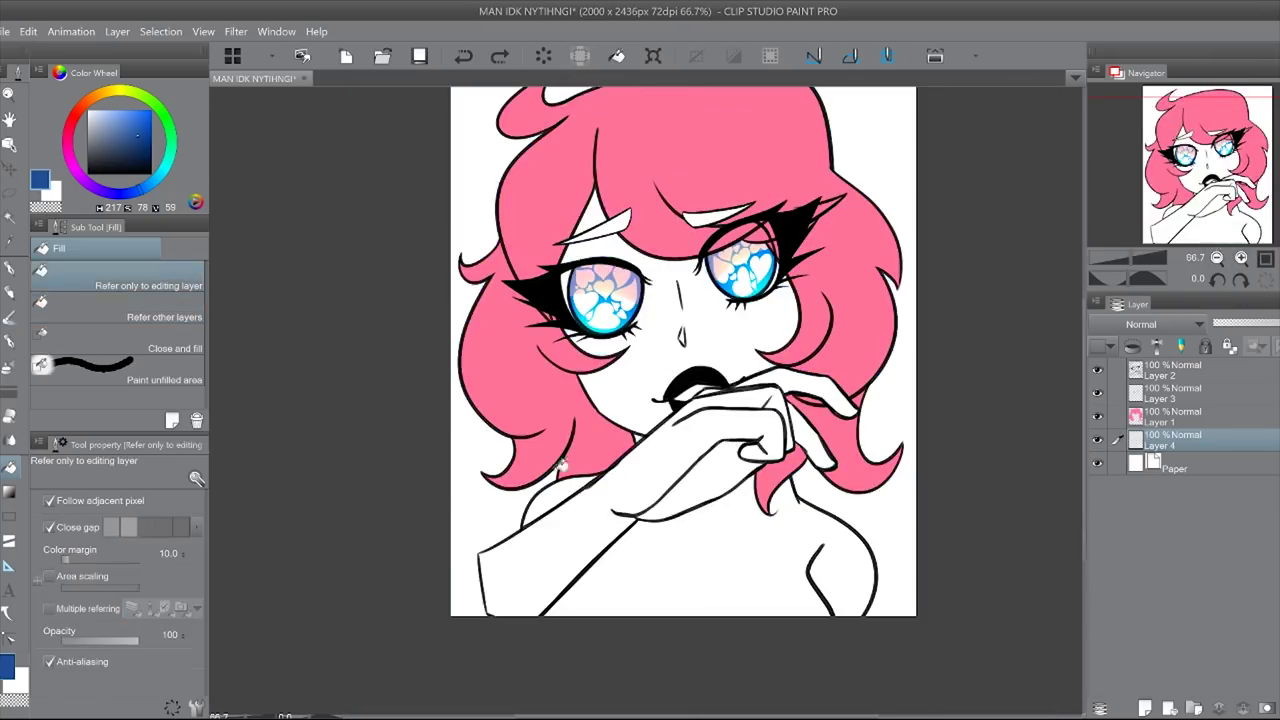
{"action": "left_click", "coordinate": [141, 553]}
{"action": "key", "text": "ctrl+plus"}
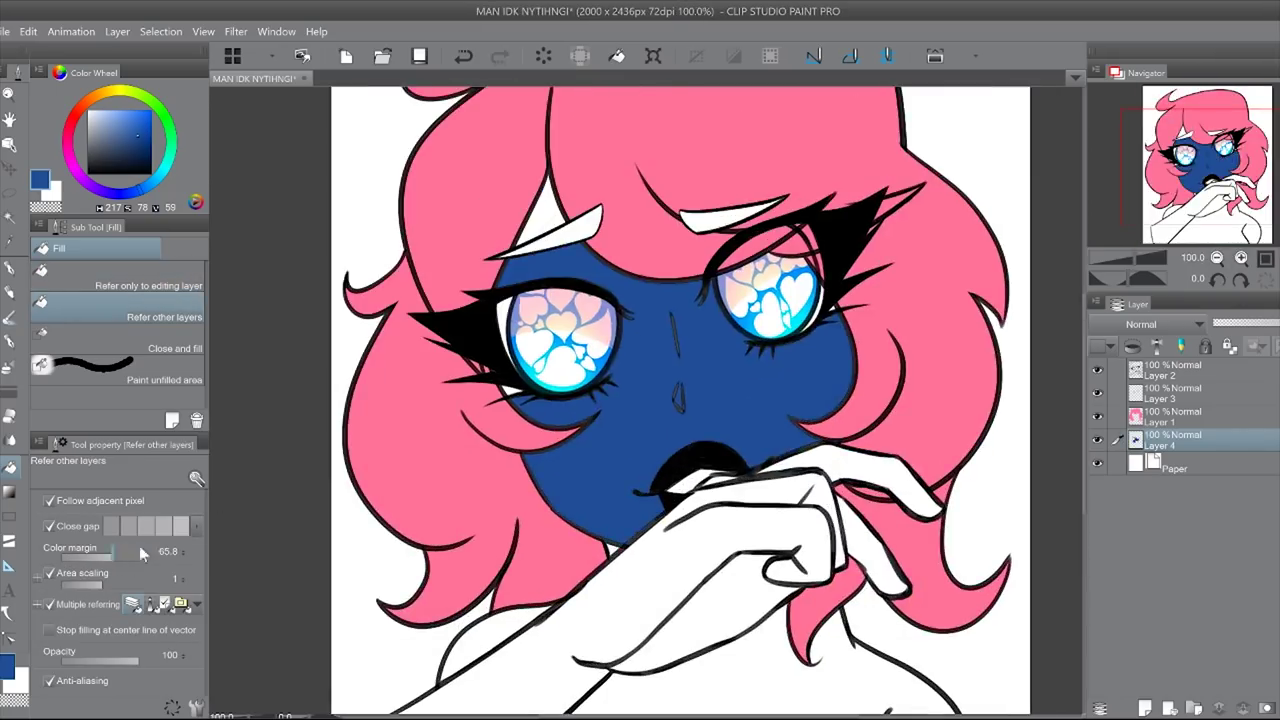
{"action": "left_click", "coordinate": [1034, 288]}
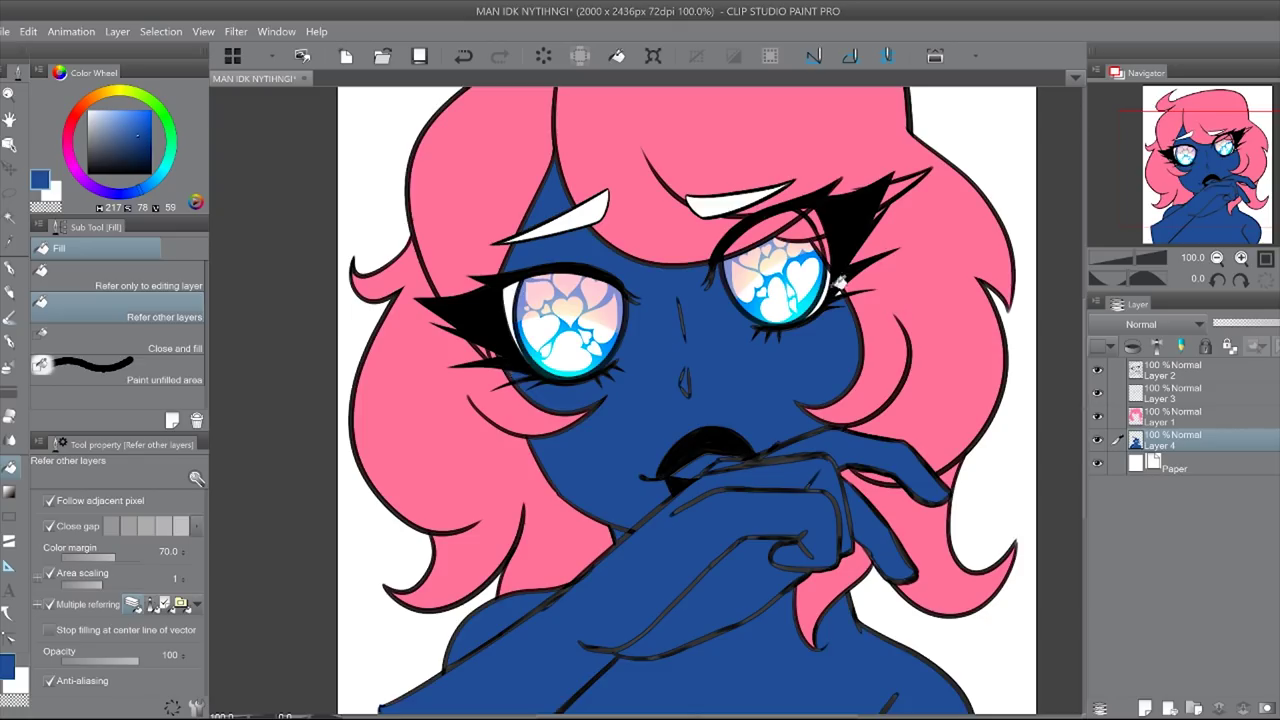
Step: Touch up gaps in the dark blue skin base around the face, arm and hands with the G-pen
{"action": "key", "text": "p"}
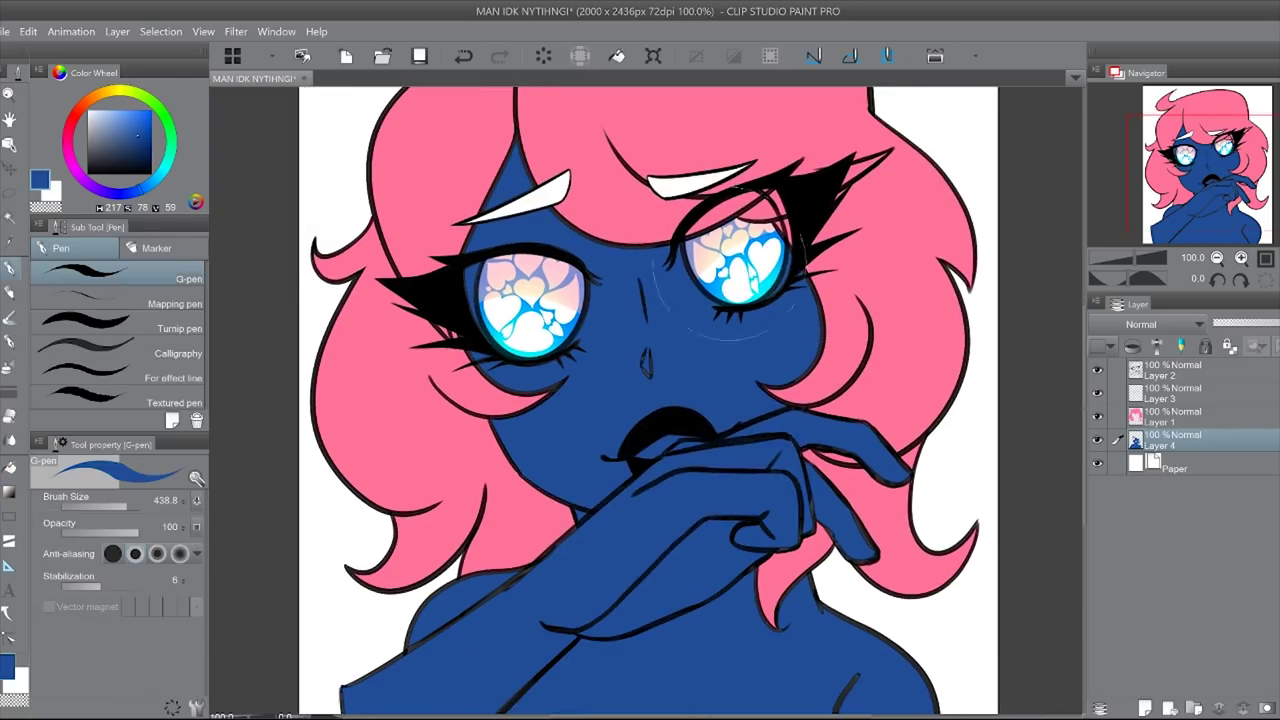
{"action": "scroll", "coordinate": [1215, 247], "scroll_direction": "up", "scroll_amount": 1}
{"action": "scroll", "coordinate": [407, 455], "scroll_direction": "up", "scroll_amount": 10}
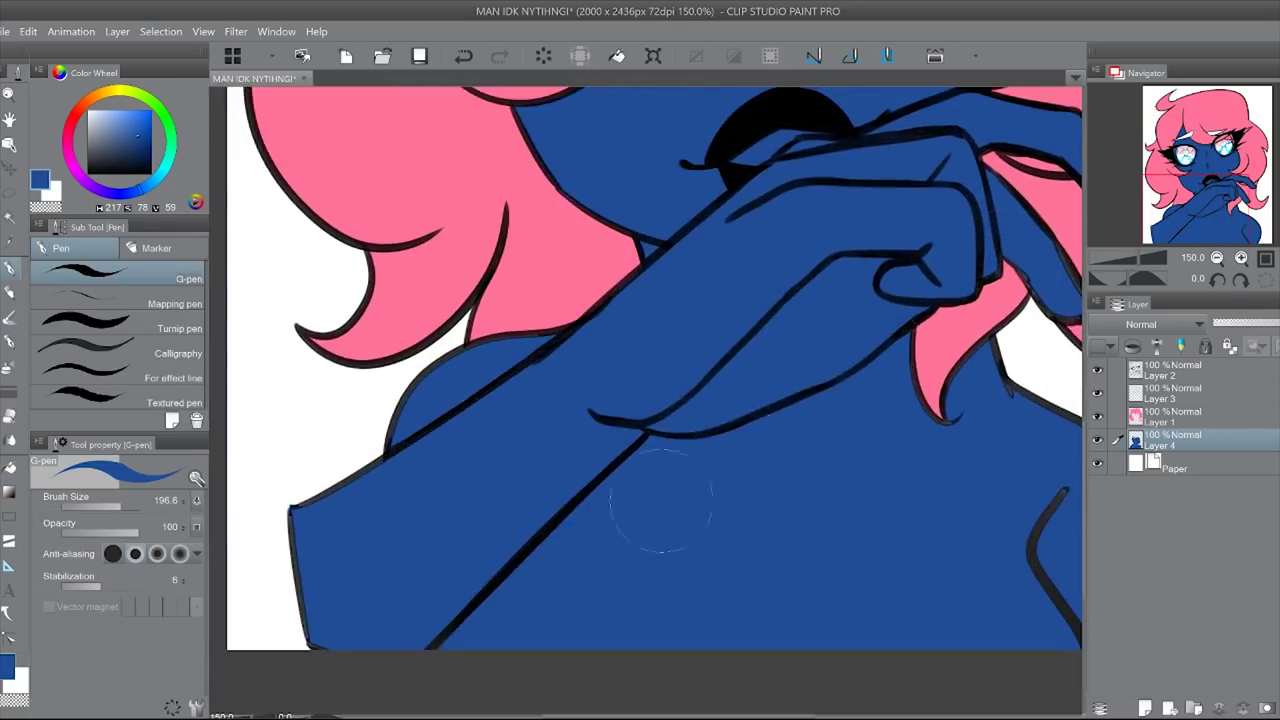
{"action": "scroll", "coordinate": [557, 443], "scroll_direction": "right", "scroll_amount": 5}
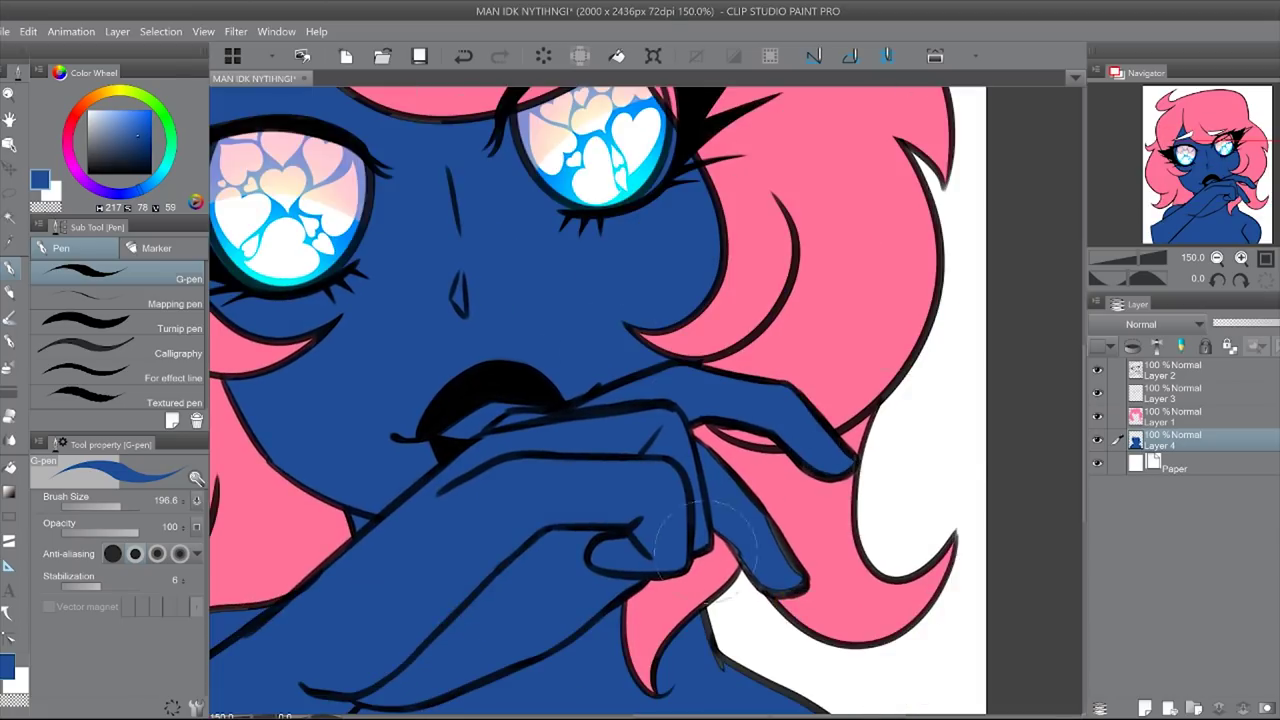
{"action": "key", "text": "ctrl+0"}
{"action": "scroll", "coordinate": [620, 400], "scroll_direction": "up", "scroll_amount": 6}
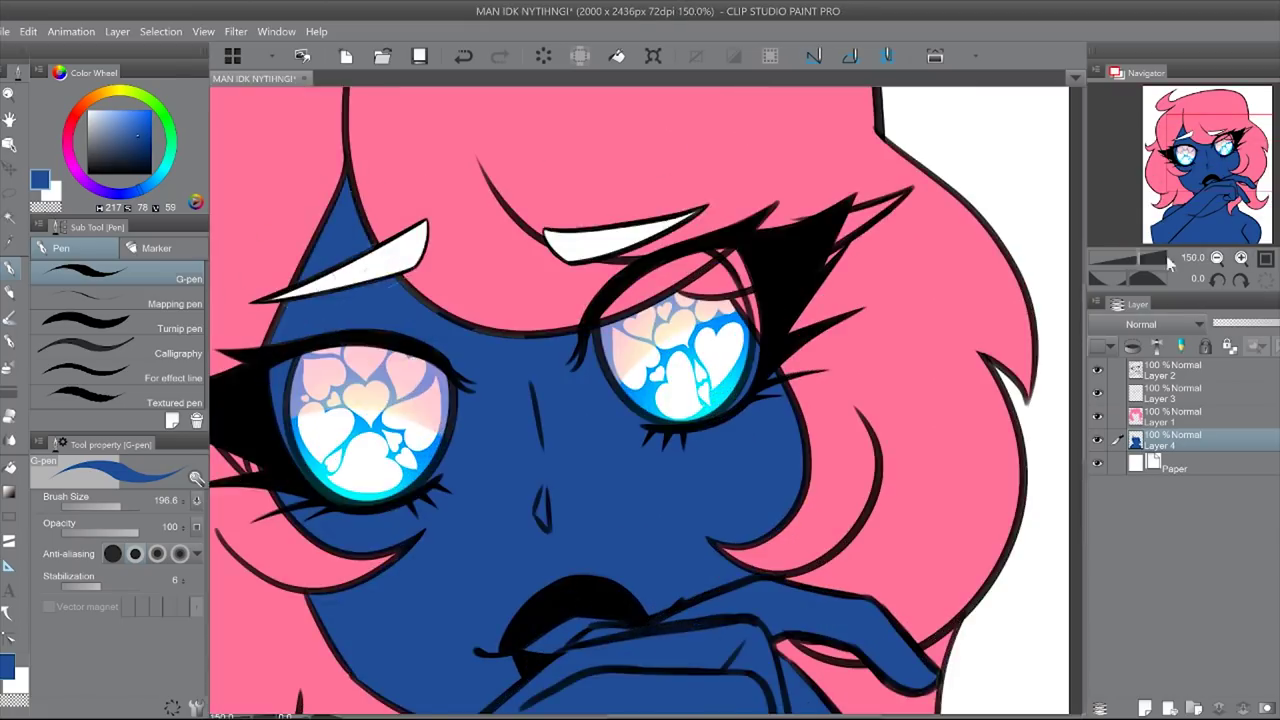
Step: Recolor the skin base pale pink with the G-pen, with transparent pixels locked on its layer
{"action": "key", "text": "ctrl+0"}
{"action": "mouse_move", "coordinate": [450, 600]}
{"action": "left_mouse_down"}
{"action": "mouse_move", "coordinate": [620, 420]}
{"action": "mouse_move", "coordinate": [600, 300]}
{"action": "left_mouse_up"}
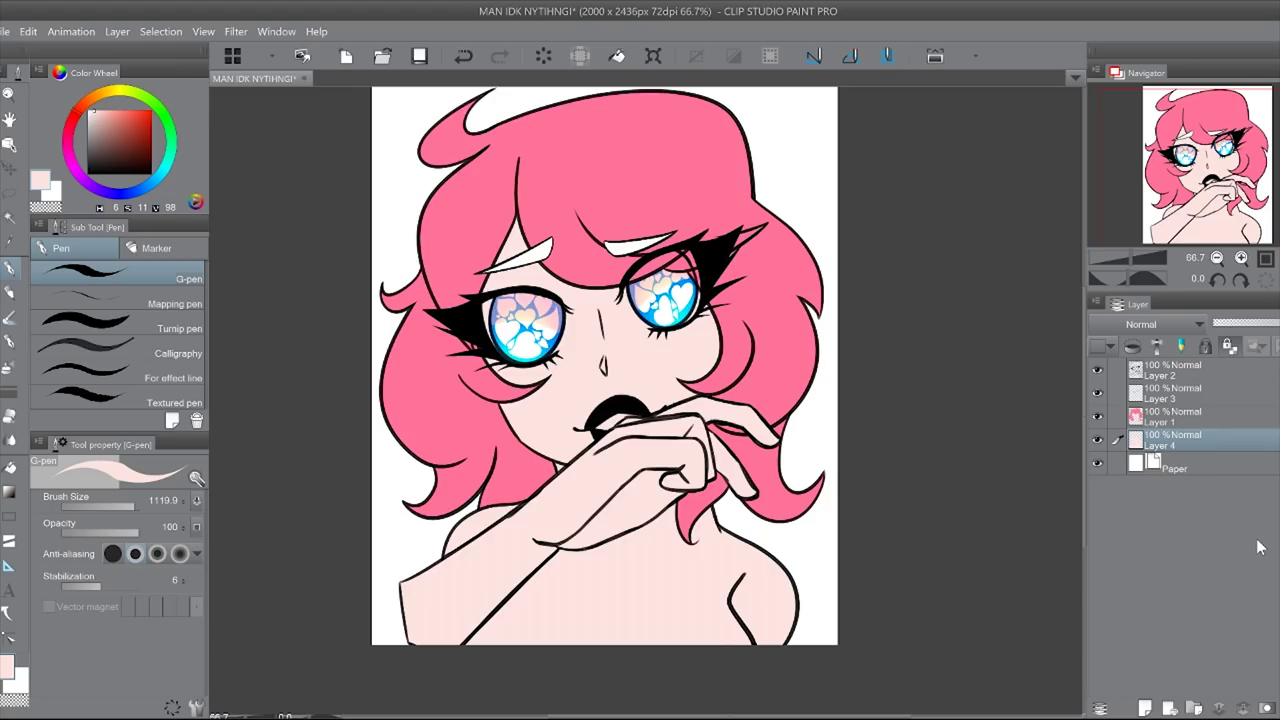
{"action": "key", "text": "ctrl+alt+0"}
{"action": "key", "text": "ctrl+u"}
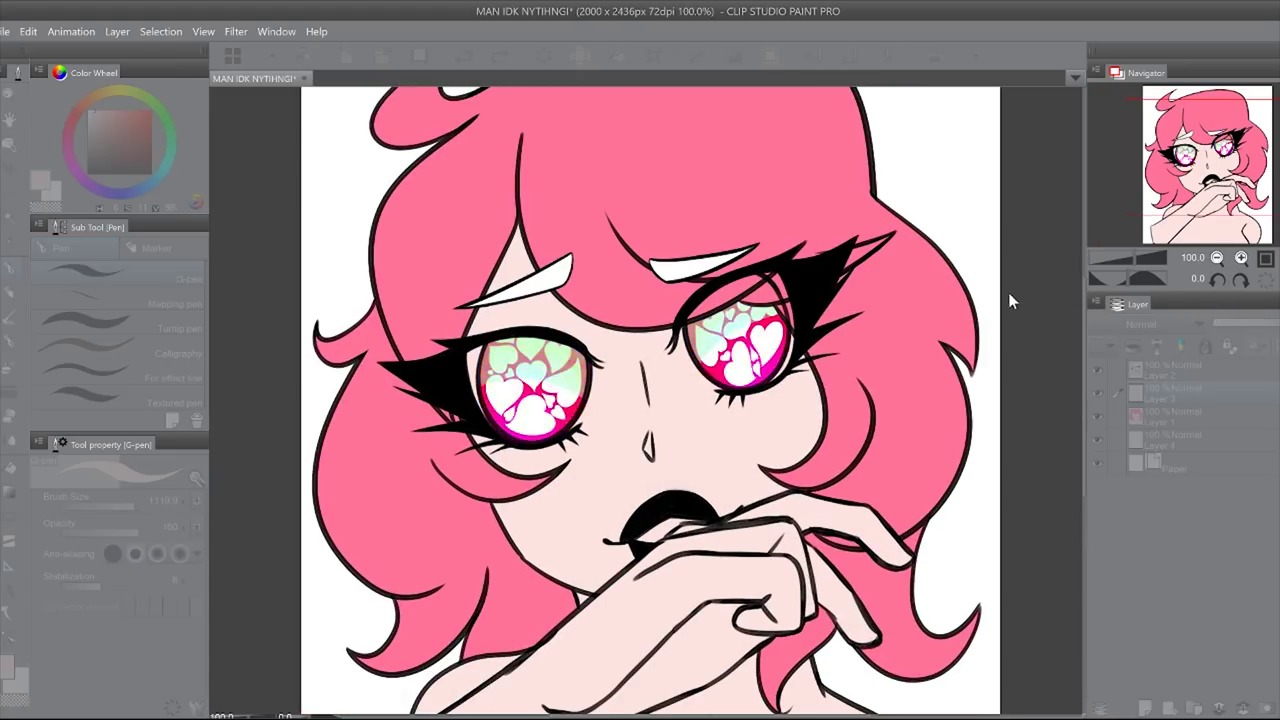
{"action": "key", "text": "Return"}
Step: Color the eyebrows dark red and the eye whites and teeth white on a new layer above the skin
{"action": "key", "text": "g"}
{"action": "left_click", "coordinate": [1160, 440]}
{"action": "key", "text": "ctrl+plus"}
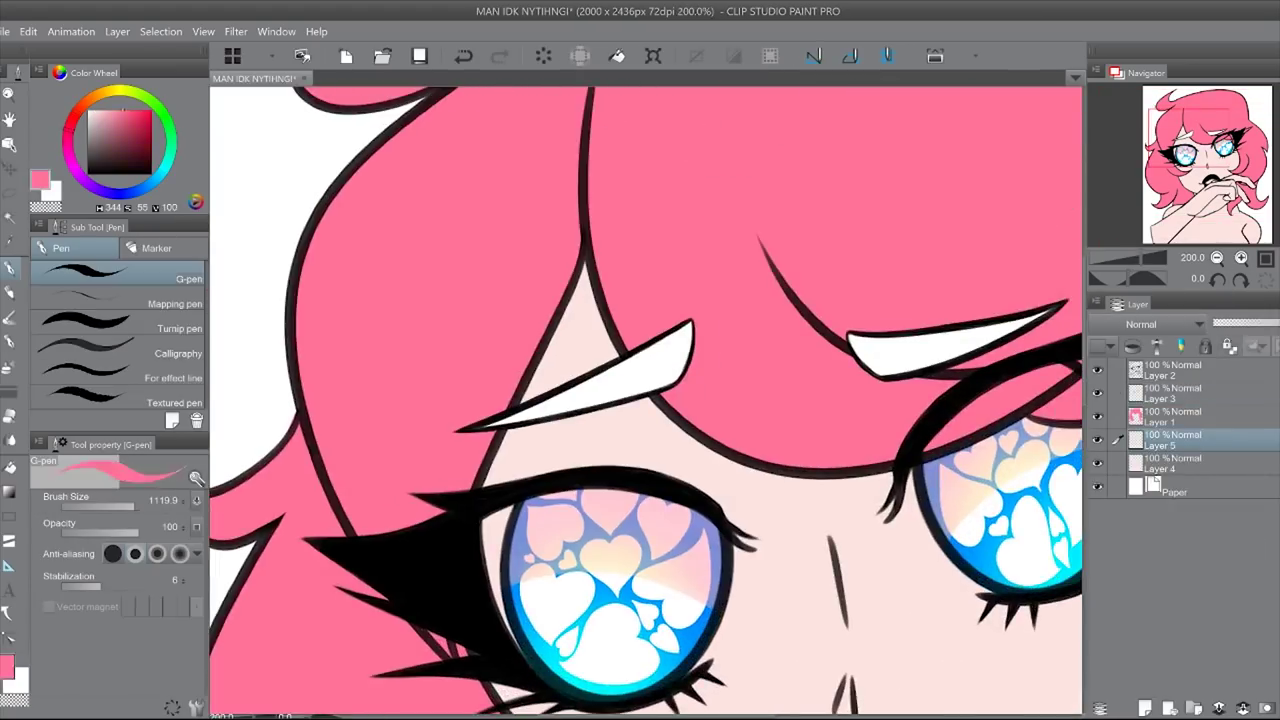
{"action": "left_click", "coordinate": [600, 370]}
{"action": "left_click", "coordinate": [950, 345]}
{"action": "key", "text": "ctrl+minus"}
{"action": "scroll", "coordinate": [645, 400], "scroll_direction": "down", "scroll_amount": 3}
{"action": "key", "text": "p"}
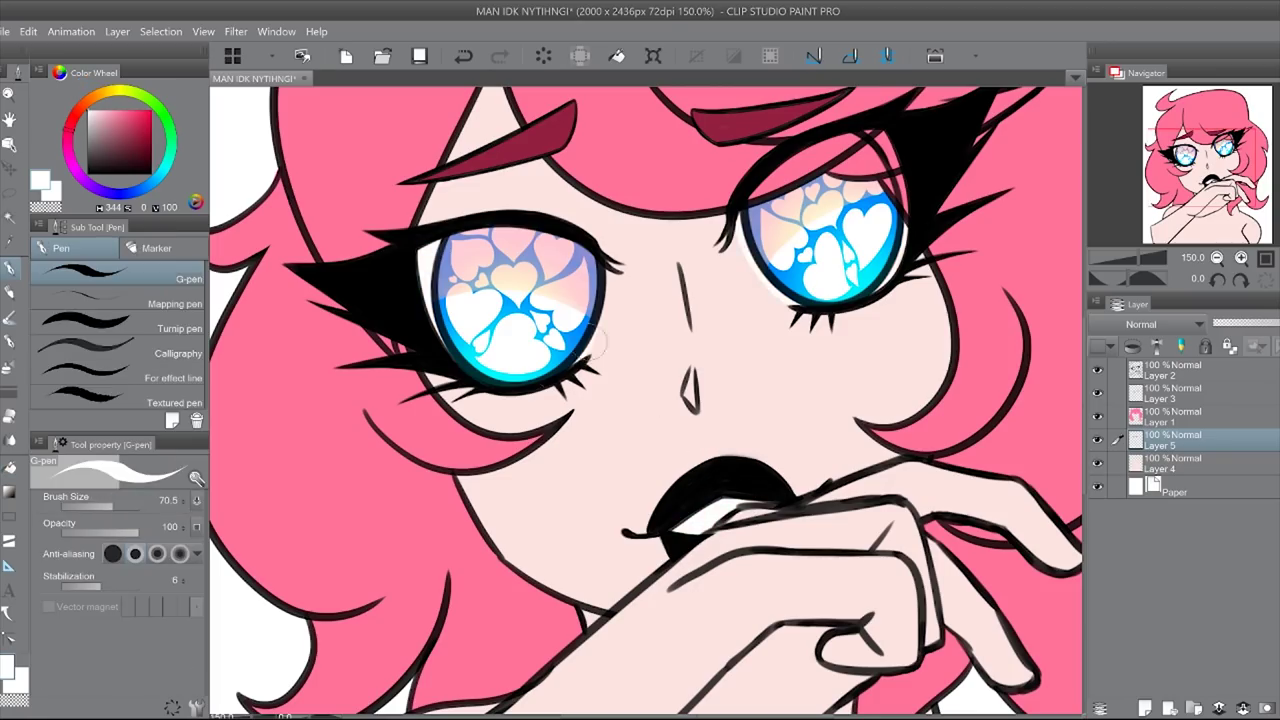
Step: Paint round coral-red blush on both cheeks with Dense watercolor on a new layer directly above the skin layer
{"action": "key", "text": "ctrl+0"}
{"action": "key", "text": "ctrl+shift+n"}
{"action": "key", "text": "ctrl+alt+0"}
{"action": "key", "text": "b"}
{"action": "left_click", "coordinate": [136, 329]}
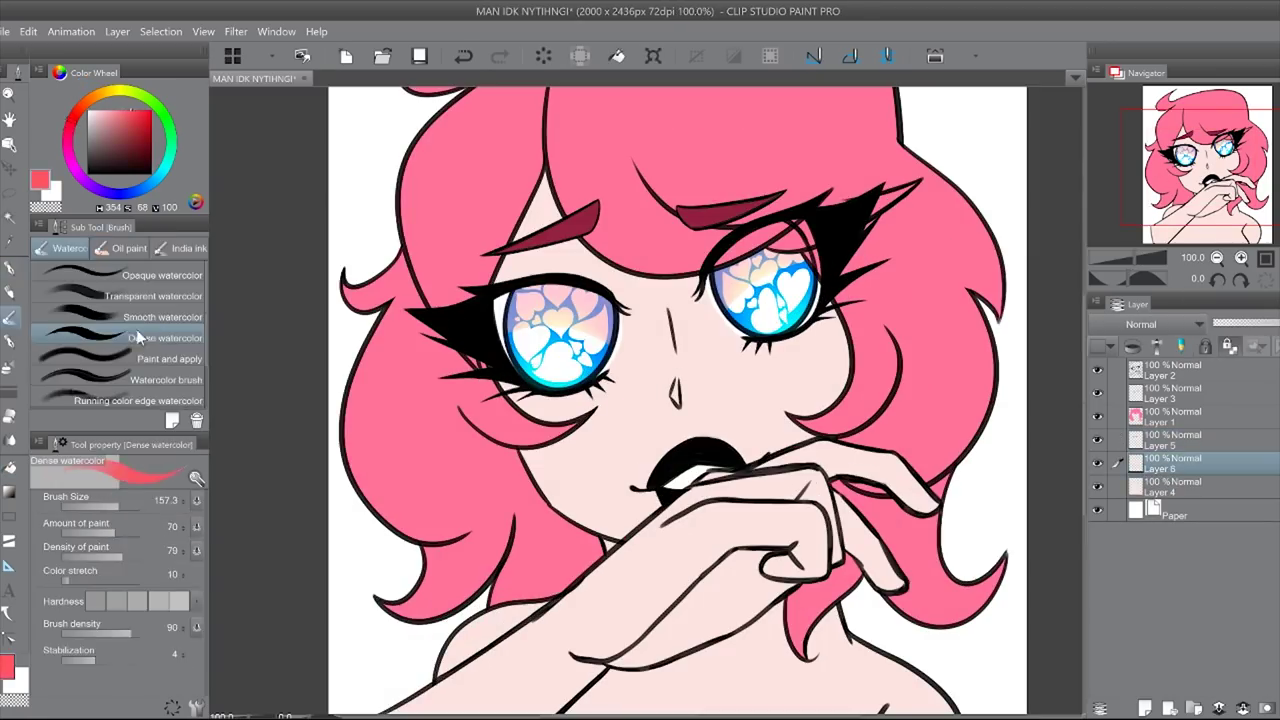
{"action": "mouse_move", "coordinate": [535, 475]}
{"action": "left_mouse_down"}
{"action": "mouse_move", "coordinate": [590, 450]}
{"action": "mouse_move", "coordinate": [605, 470]}
{"action": "left_mouse_up"}
{"action": "left_click_drag", "start_coordinate": [790, 380], "coordinate": [810, 420]}
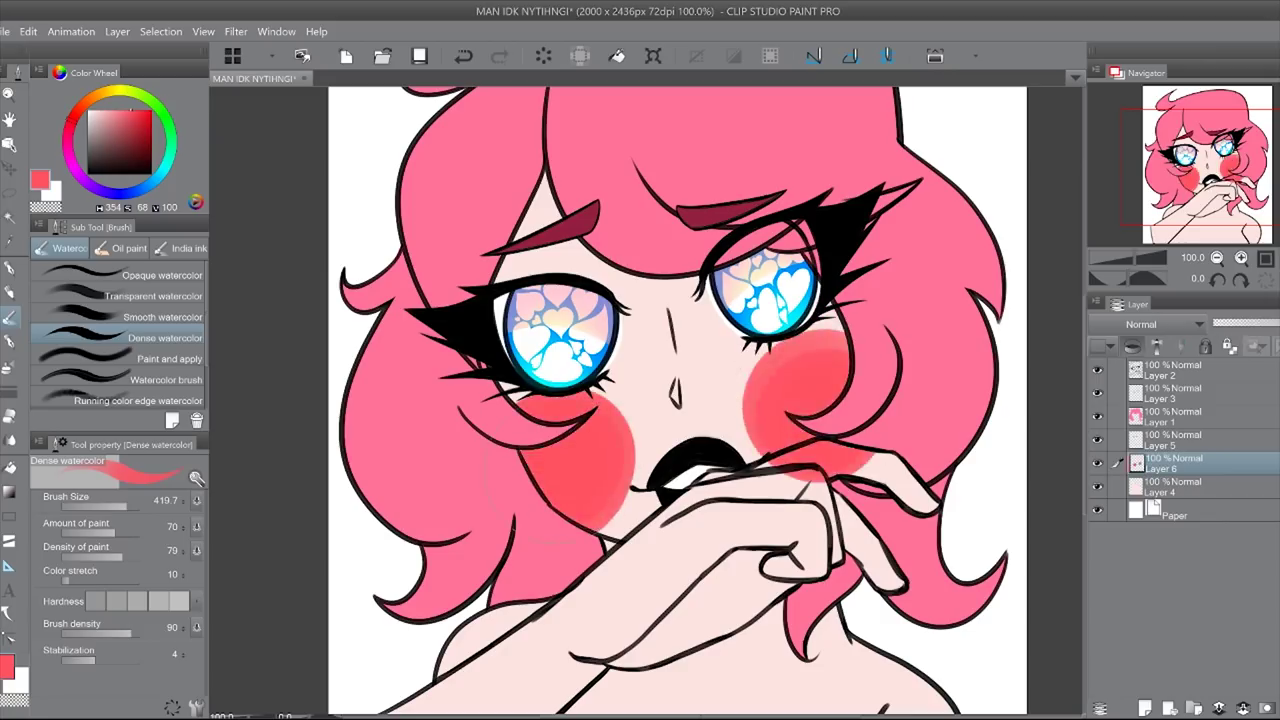
Step: Lower the blush layer's opacity to 36% and clear the blush that overlaps the fingers
{"action": "left_click_drag", "start_coordinate": [1275, 322], "coordinate": [1243, 322]}
{"action": "key", "text": "ctrl+0"}
{"action": "key", "text": "ctrl+alt+0"}
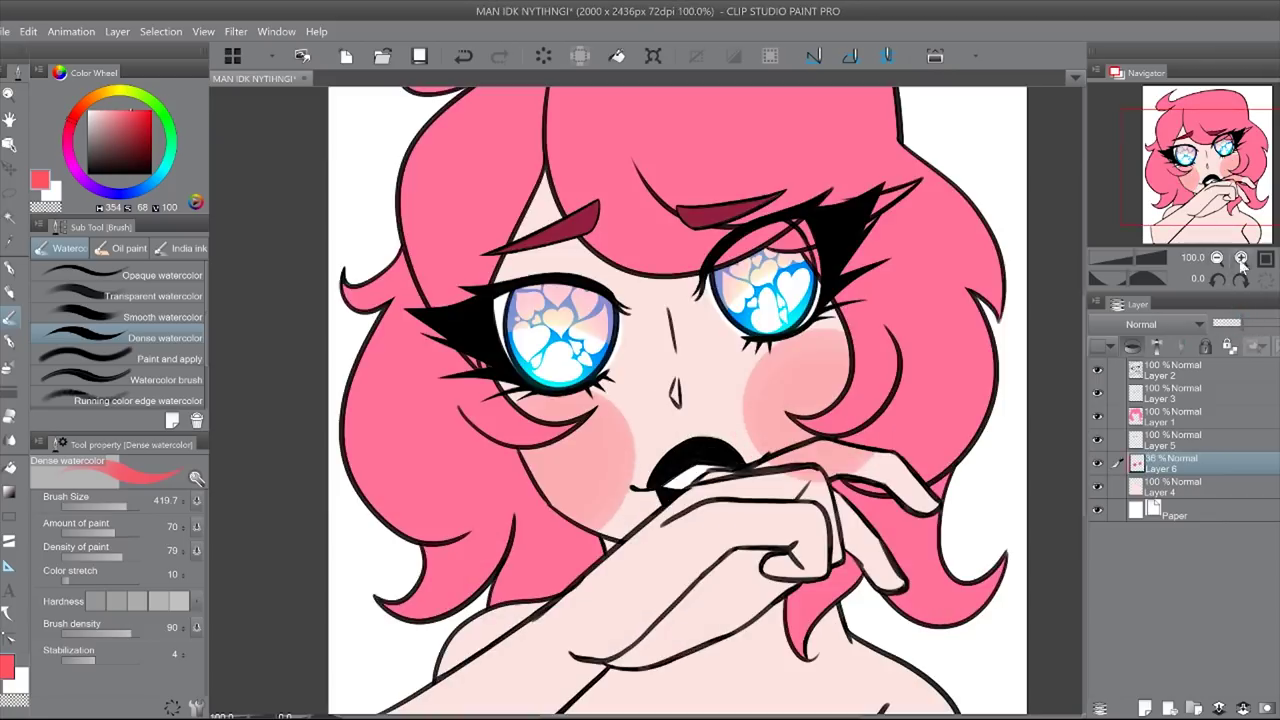
{"action": "left_click_drag", "start_coordinate": [874, 466], "coordinate": [824, 453]}
{"action": "key", "text": "ctrl+z"}
{"action": "key", "text": "ctrl+0"}
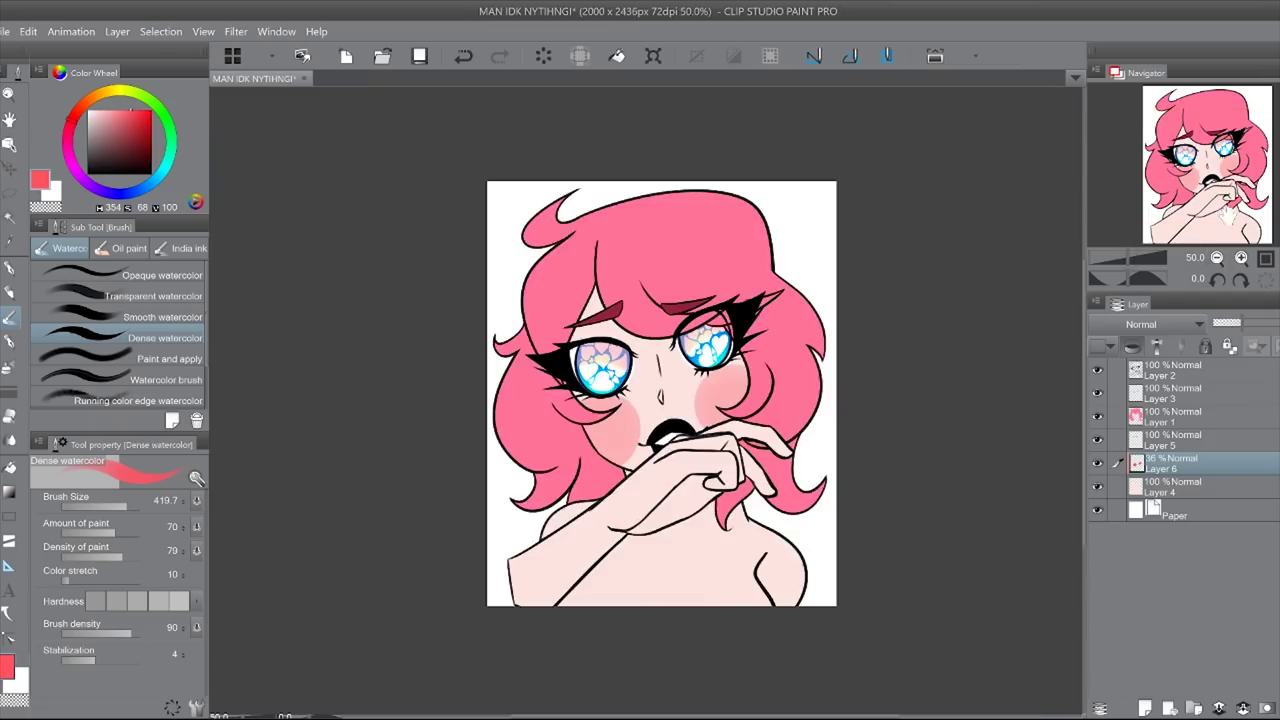
Step: Add matching blush to both shoulders and merge the blush layer into the skin layer
{"action": "key", "text": "ctrl+alt+0"}
{"action": "left_click_drag", "start_coordinate": [955, 645], "coordinate": [875, 535]}
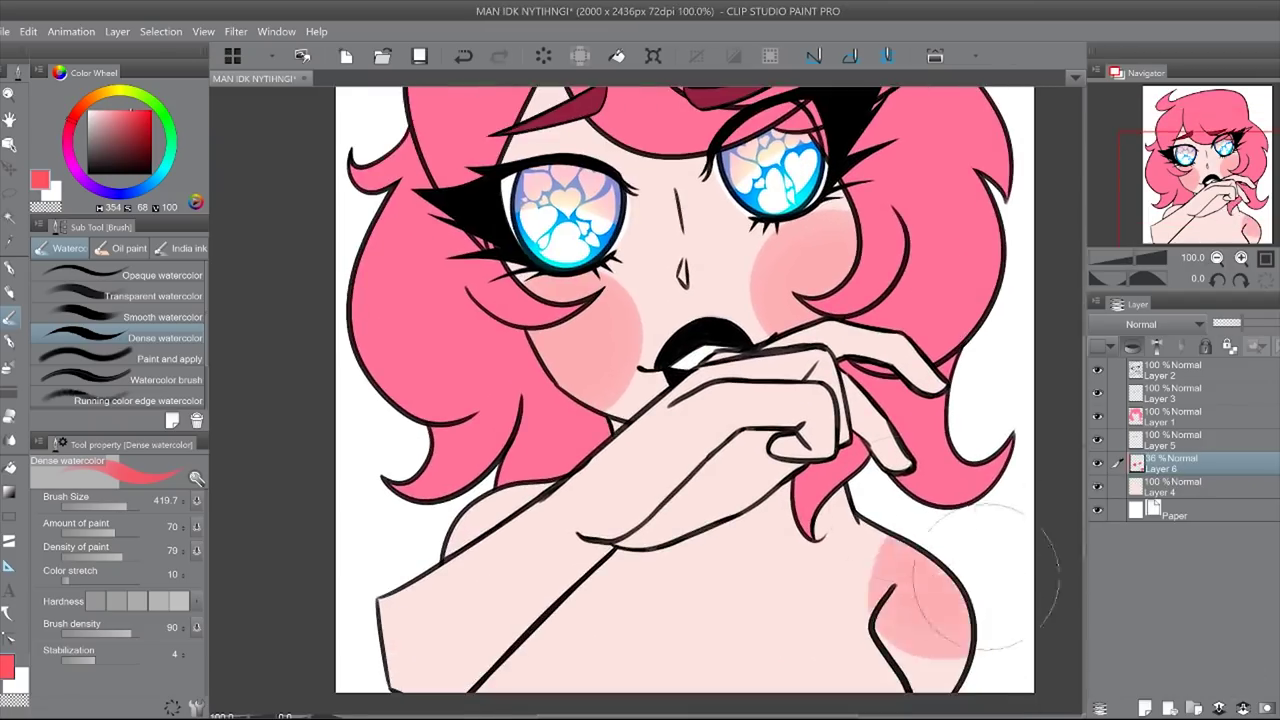
{"action": "left_click_drag", "start_coordinate": [450, 600], "coordinate": [560, 495]}
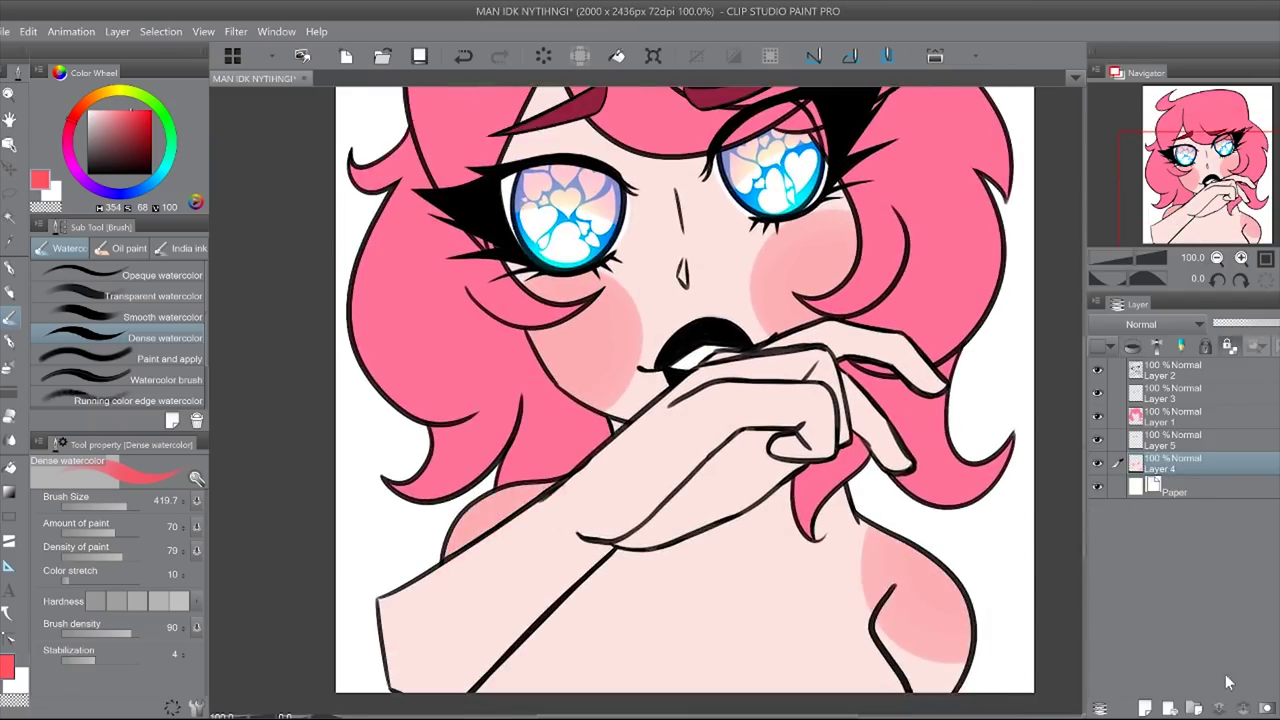
Step: Paint a second, smaller coral-red blush patch on each cheek on a new layer and lower its opacity to 37%
{"action": "key", "text": "ctrl+0"}
{"action": "key", "text": "ctrl+alt+0"}
{"action": "left_click_drag", "start_coordinate": [800, 355], "coordinate": [845, 415]}
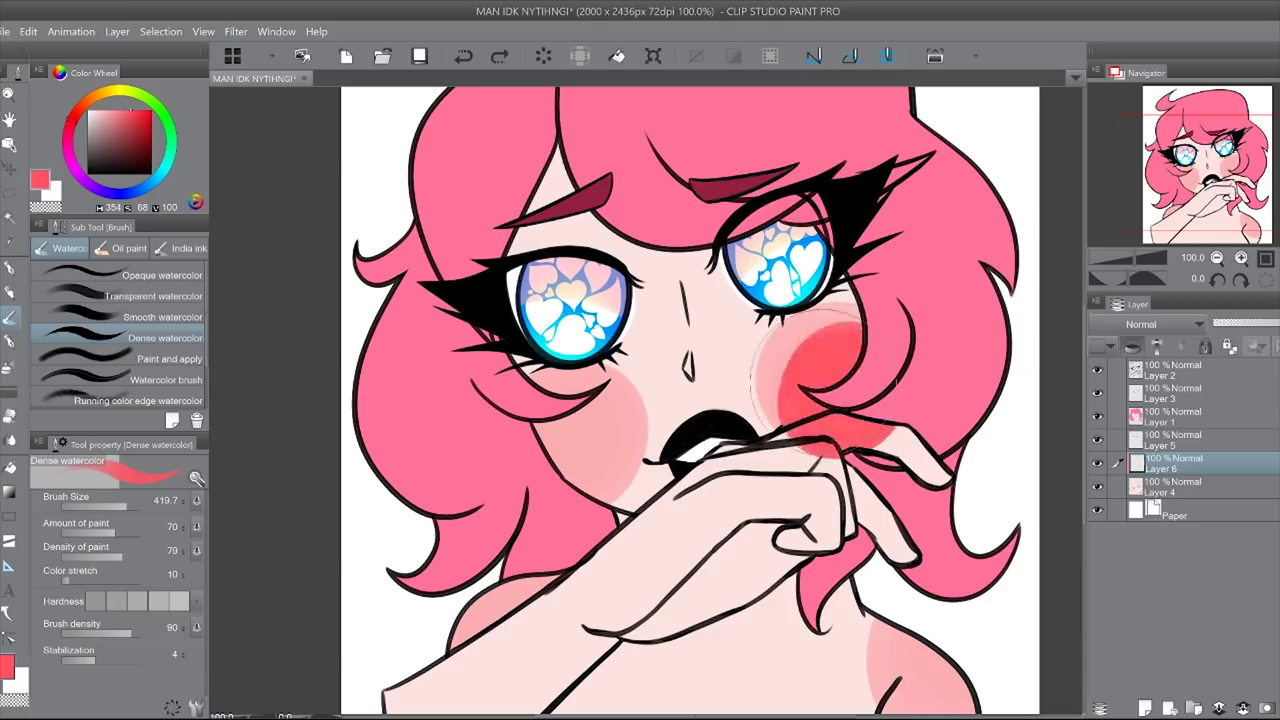
{"action": "left_click_drag", "start_coordinate": [540, 420], "coordinate": [600, 480]}
{"action": "key", "text": "minus"}
{"action": "key", "text": "minus"}
{"action": "key", "text": "equal"}
{"action": "key", "text": "equal"}
{"action": "left_click_drag", "start_coordinate": [1258, 324], "coordinate": [1235, 324]}
{"action": "key", "text": "ctrl+0"}
{"action": "key", "text": "ctrl+alt+0"}
Step: Check the drawing mirrored, add the inner blush to the shoulder and merge the blush layer into the skin layer
{"action": "key", "text": "h"}
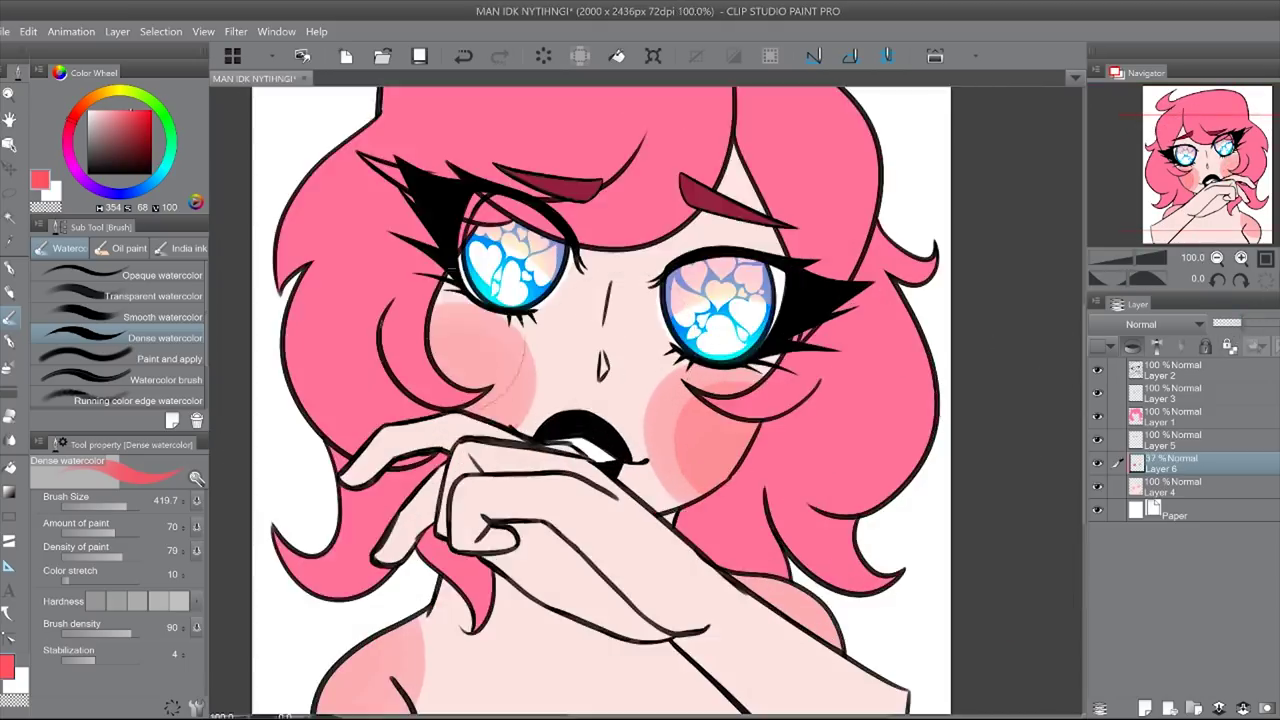
{"action": "left_click", "coordinate": [1217, 257]}
{"action": "left_click", "coordinate": [1241, 257]}
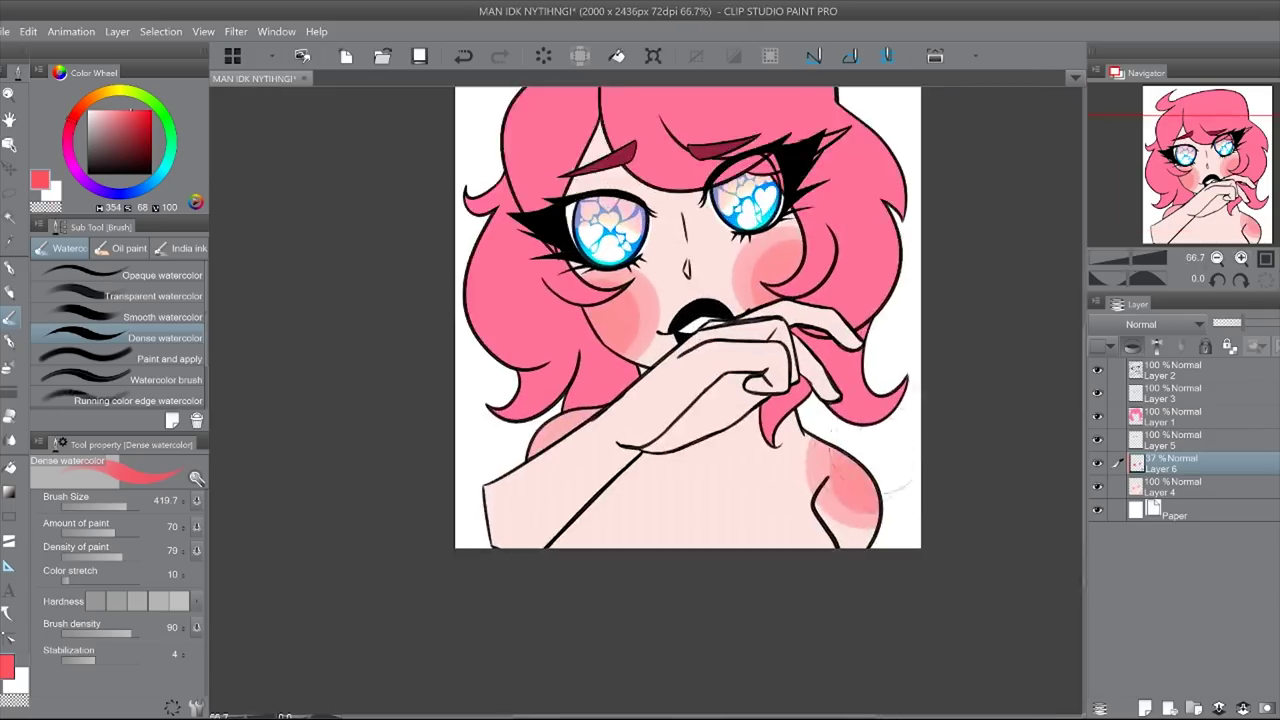
{"action": "key", "text": "ctrl+e"}
{"action": "left_click", "coordinate": [1217, 257]}
{"action": "key", "text": "ctrl+plus"}
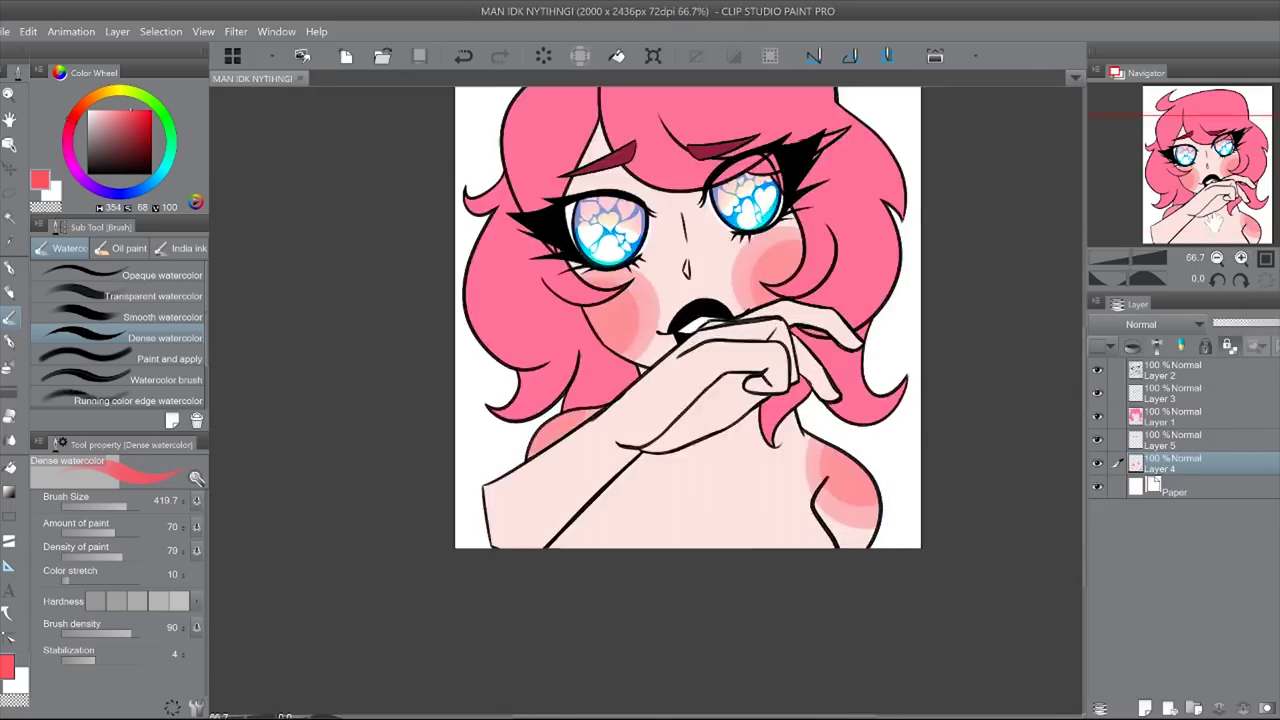
Step: Try a layered round blush on the nose using new layers above the skin
{"action": "key", "text": "ctrl+plus"}
{"action": "key", "text": "ctrl+z"}
{"action": "key", "text": "ctrl+y"}
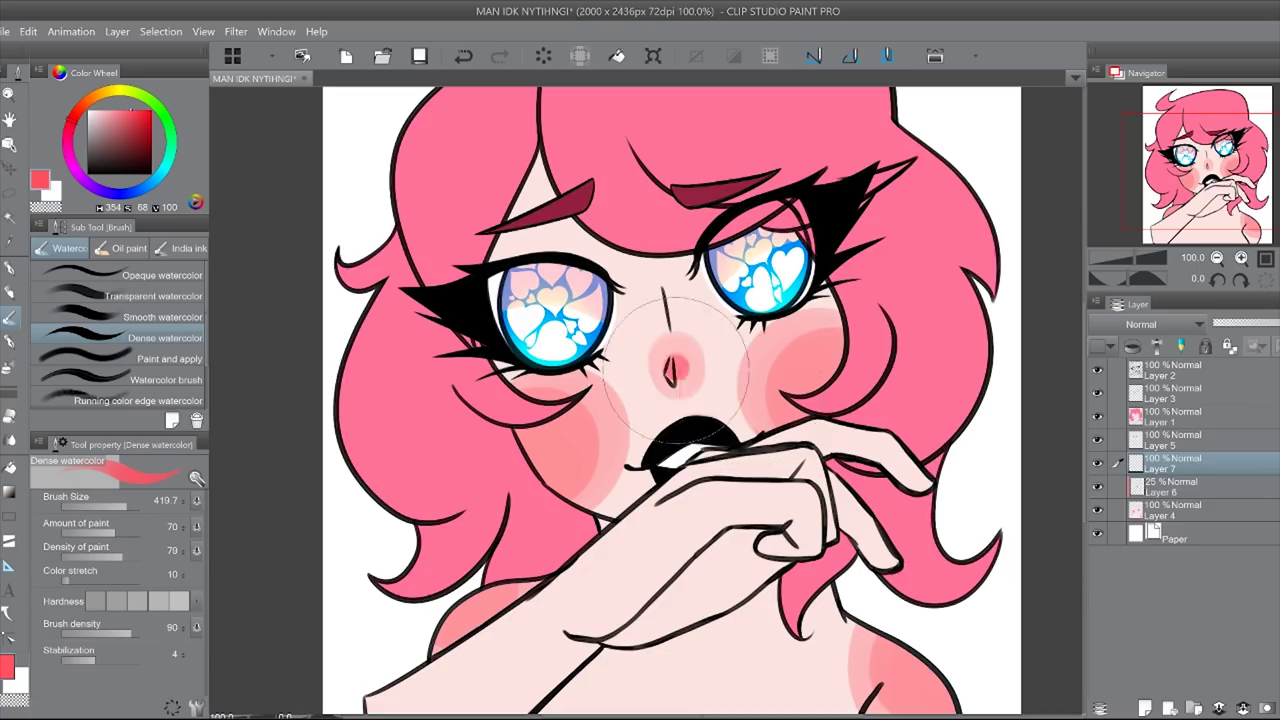
{"action": "key", "text": "ctrl+z"}
{"action": "key", "text": "ctrl+y"}
{"action": "key", "text": "ctrl+minus"}
{"action": "key", "text": "ctrl+z"}
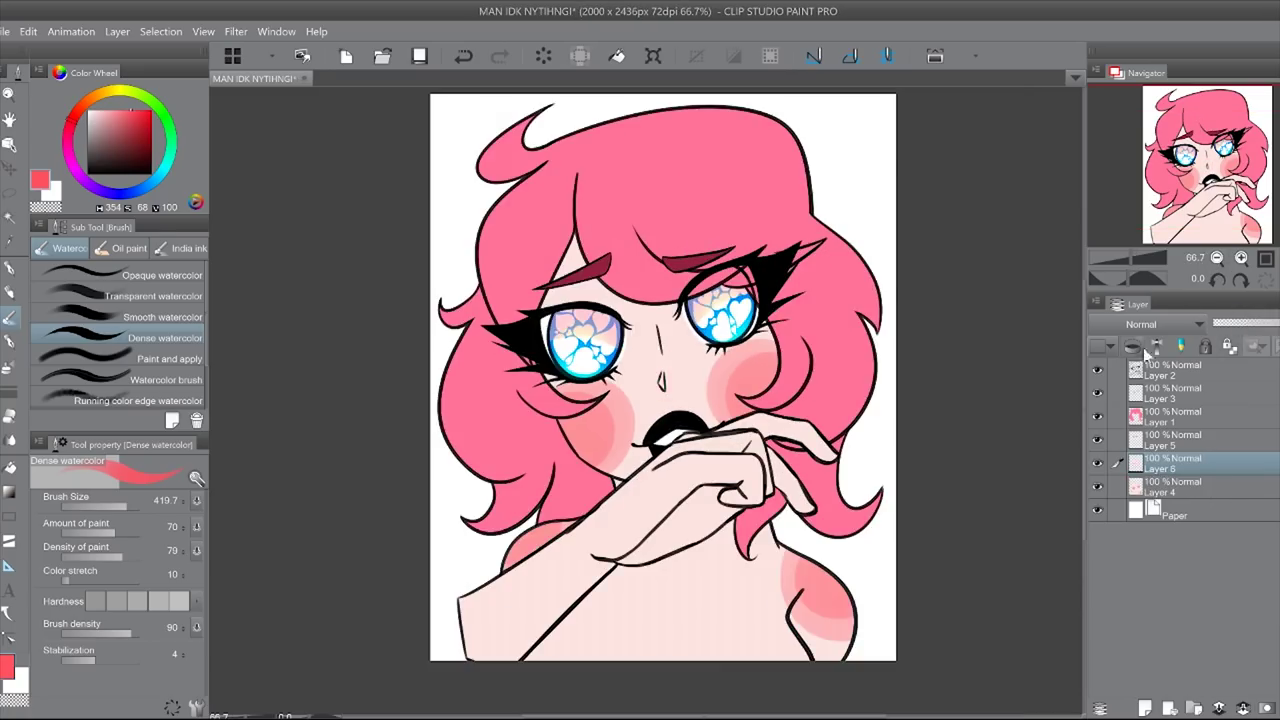
Step: Soften the cheek and shoulder blush with a pale skin tone using the Soft airbrush, and merge it into the skin layer
{"action": "key", "text": "b"}
{"action": "key", "text": "ctrl+y"}
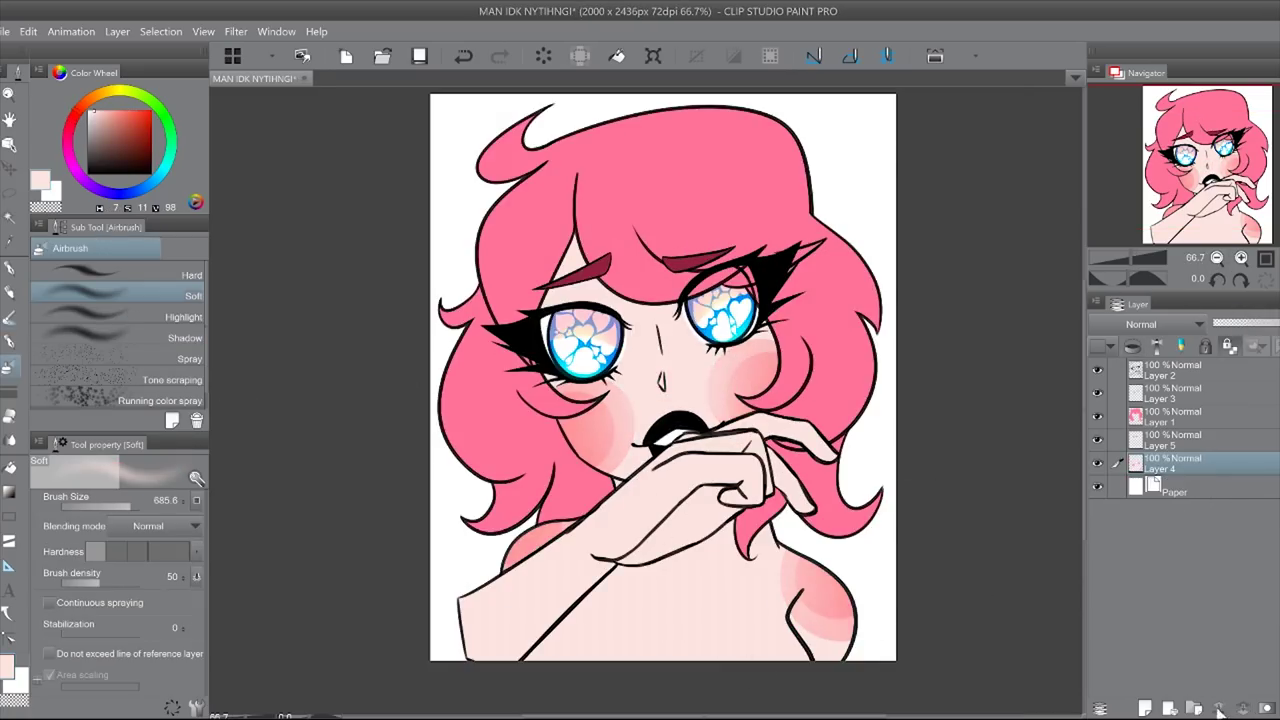
{"action": "key", "text": "ctrl+plus"}
Step: Recolor the mouth dark navy with the G-pen on a new layer clipped to the line art, and merge it down
{"action": "left_click", "coordinate": [1172, 370]}
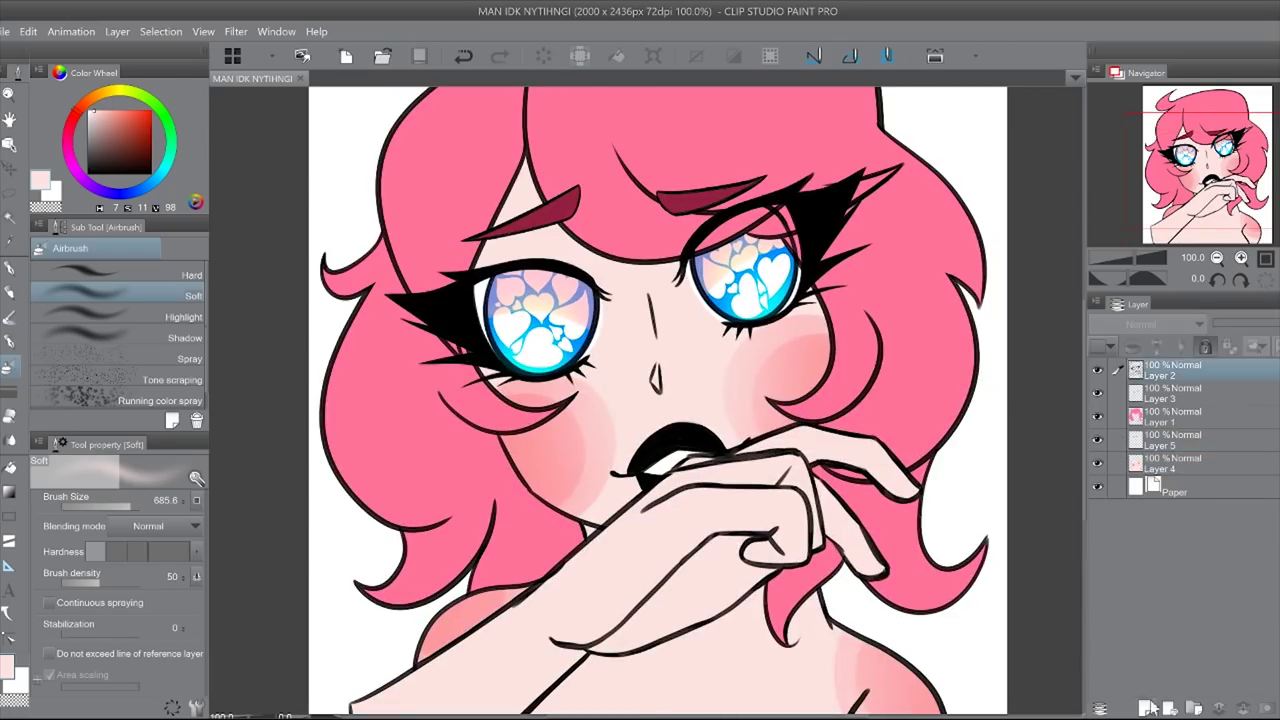
{"action": "key", "text": "ctrl+shift+n"}
{"action": "key", "text": "ctrl+plus"}
{"action": "key", "text": "p"}
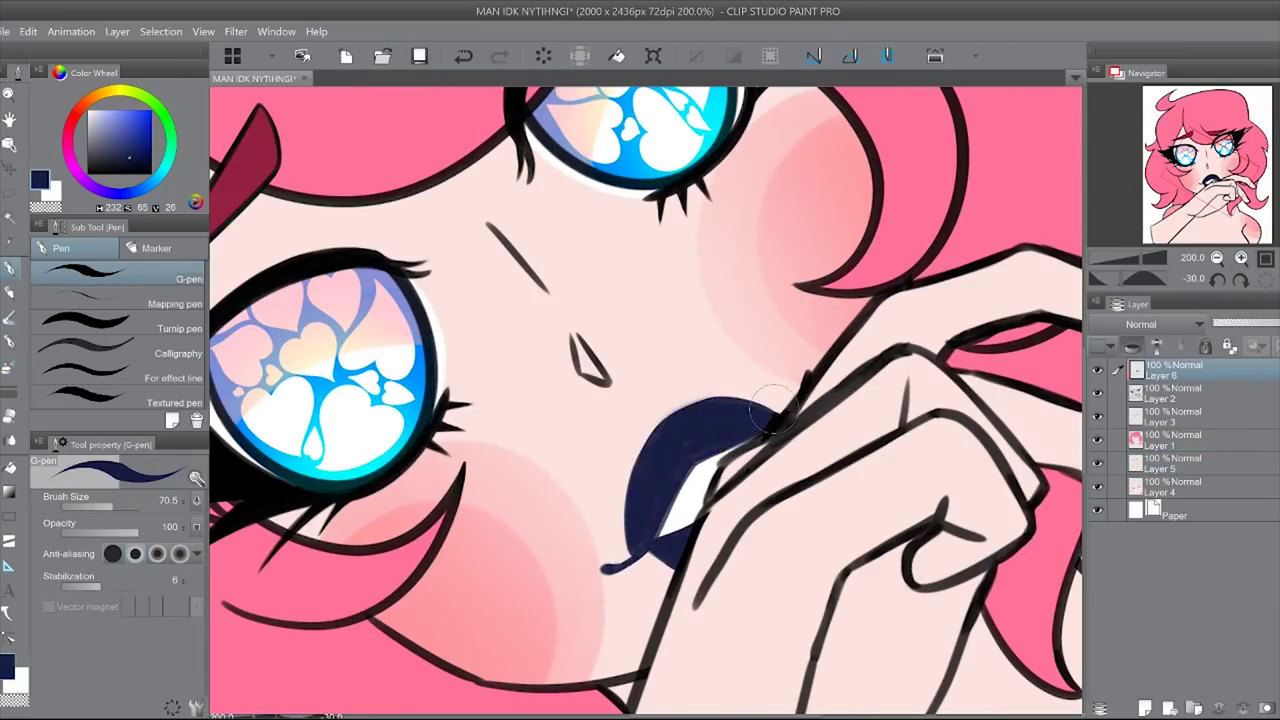
{"action": "left_click", "coordinate": [1217, 258]}
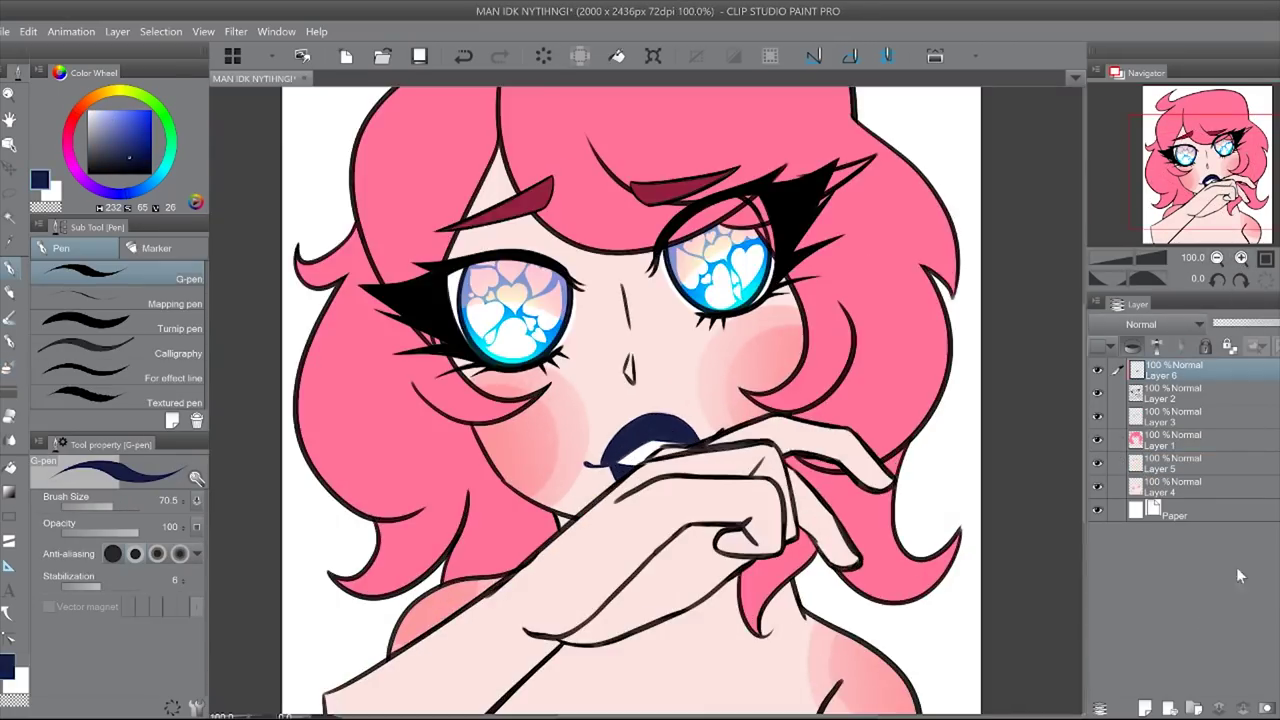
{"action": "key", "text": "ctrl+plus"}
{"action": "key", "text": "ctrl+plus"}
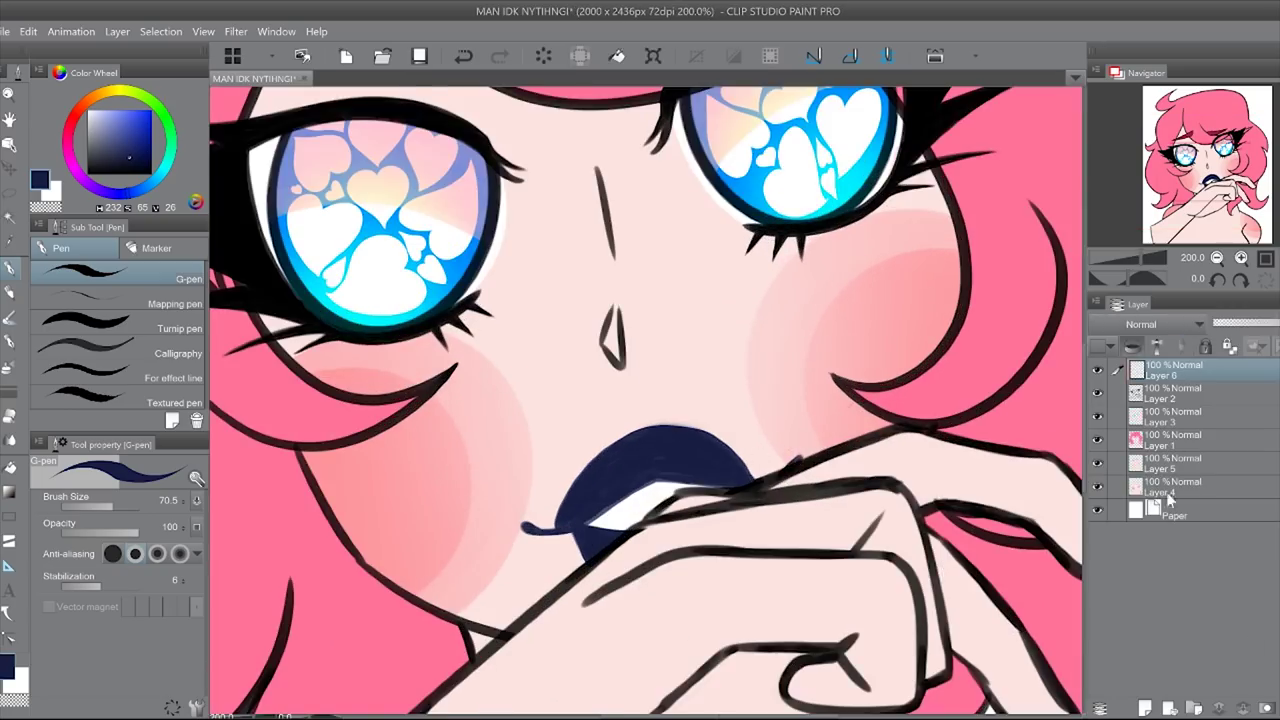
{"action": "key", "text": "ctrl+e"}
{"action": "left_click", "coordinate": [1217, 258]}
{"action": "key", "text": "ctrl+z"}
Step: Tint the lashes and eye outlines blue with the Soft airbrush on a clipped layer at 46% opacity, and merge it into the line art
{"action": "key", "text": "ctrl+alt+0"}
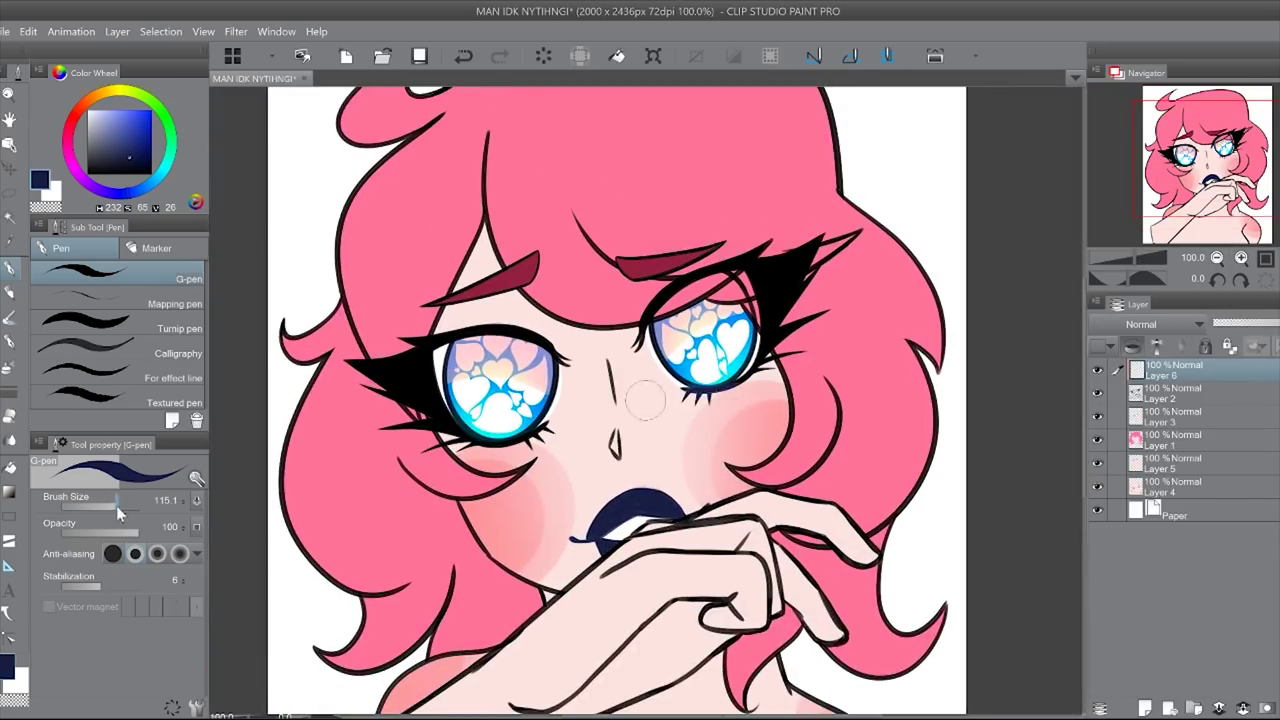
{"action": "left_click", "coordinate": [148, 135]}
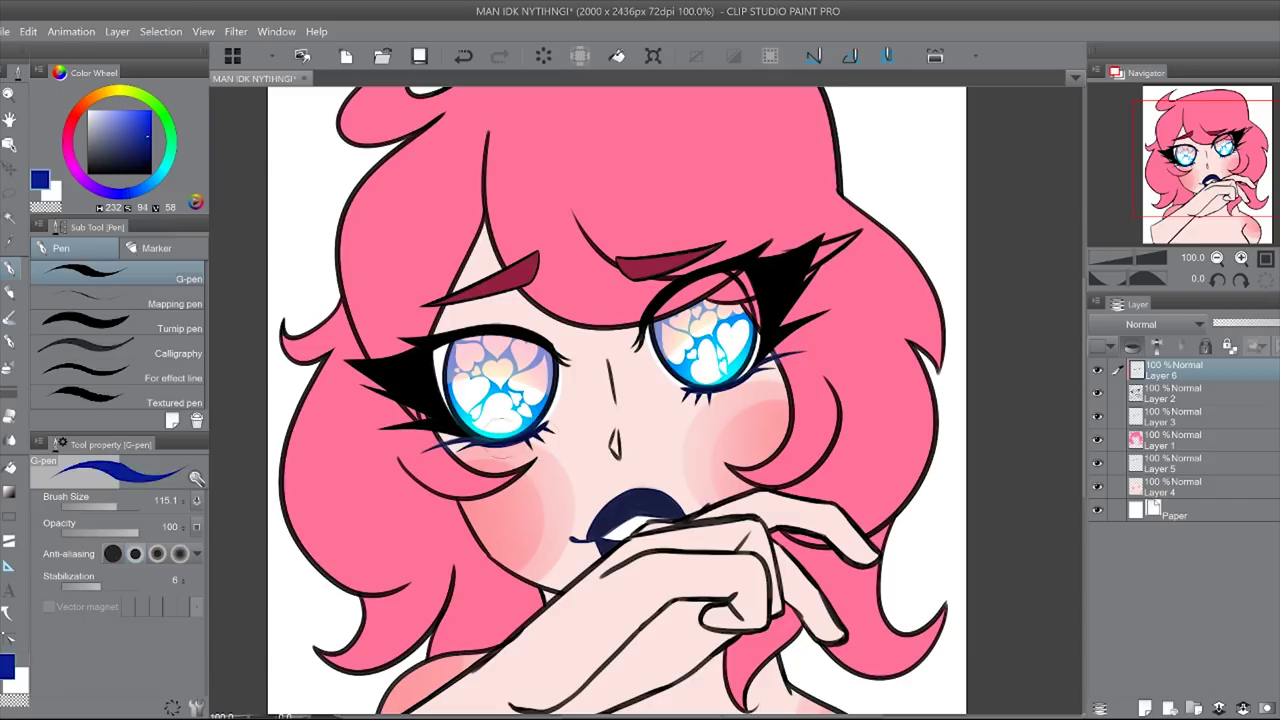
{"action": "key", "text": "ctrl+shift+n"}
{"action": "key", "text": "b"}
{"action": "left_click", "coordinate": [1243, 708]}
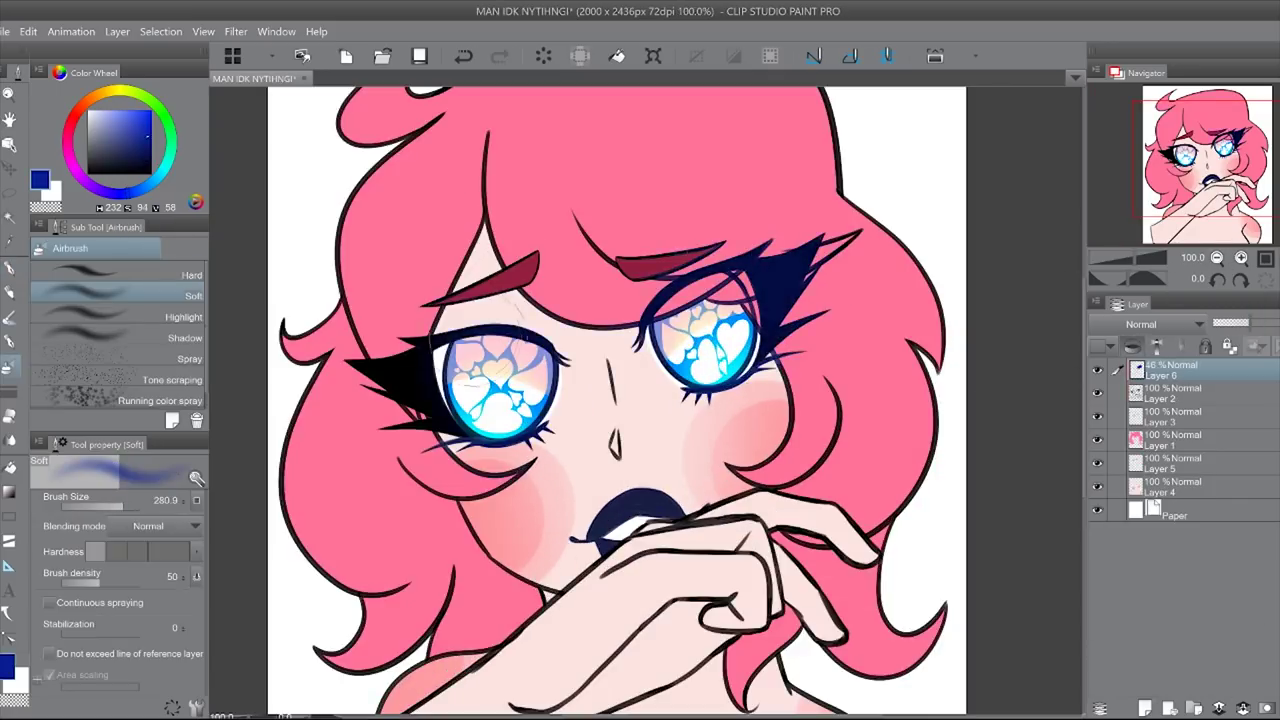
{"action": "key", "text": "ctrl+0"}
{"action": "key", "text": "ctrl+e"}
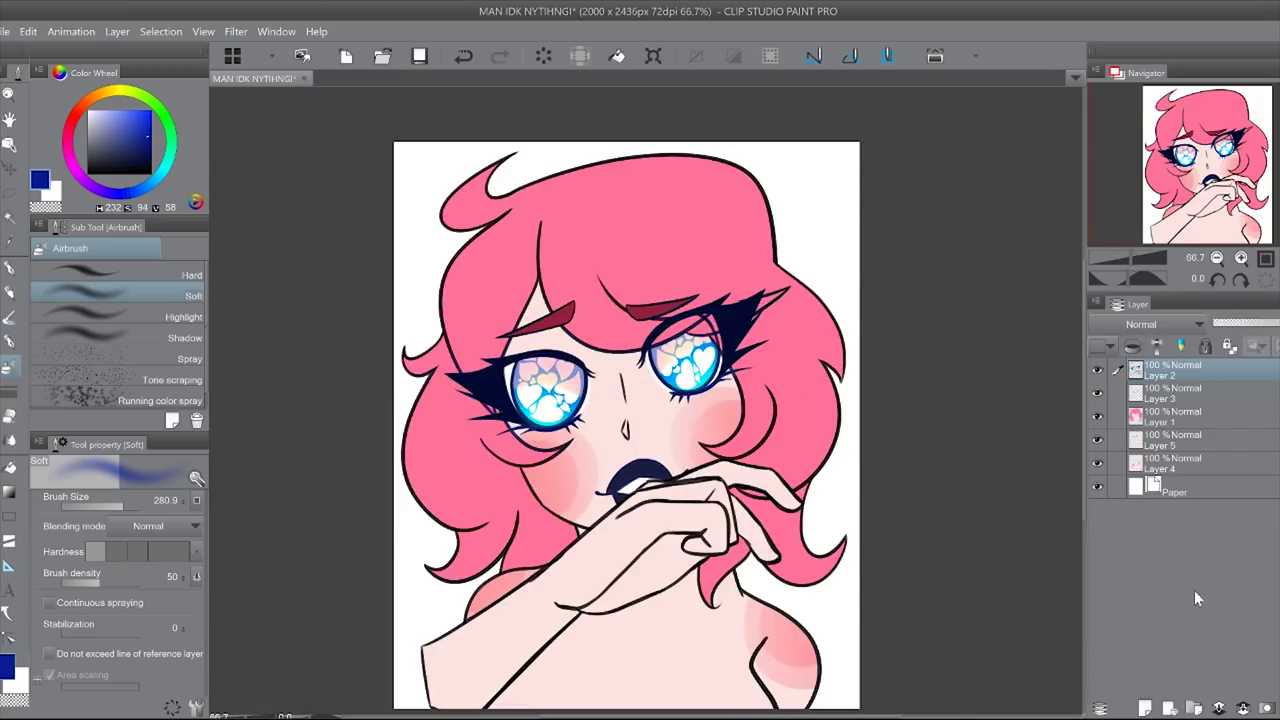
Step: Paint light cyan glow over the lower irises on a new Add-mode layer below the line art, and merge it into the eye layer
{"action": "key", "text": "p"}
{"action": "left_click", "coordinate": [1143, 708]}
{"action": "key", "text": "ctrl+alt+0"}
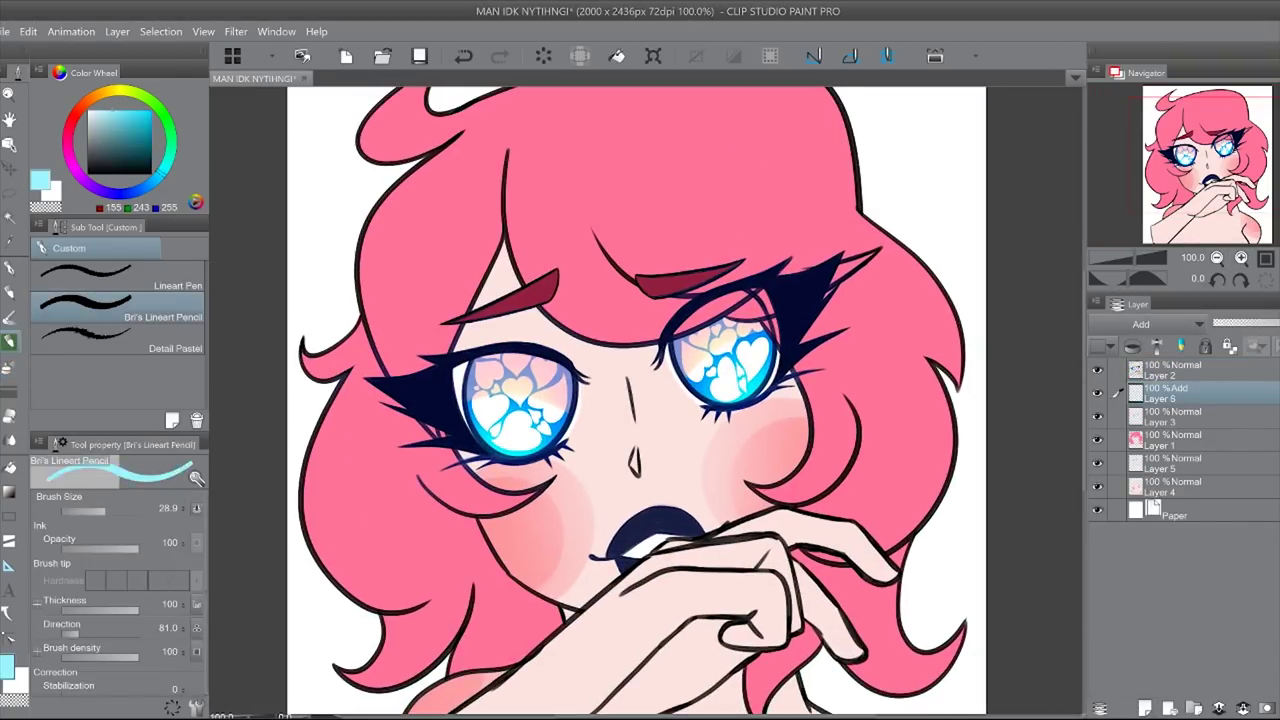
{"action": "key", "text": "p"}
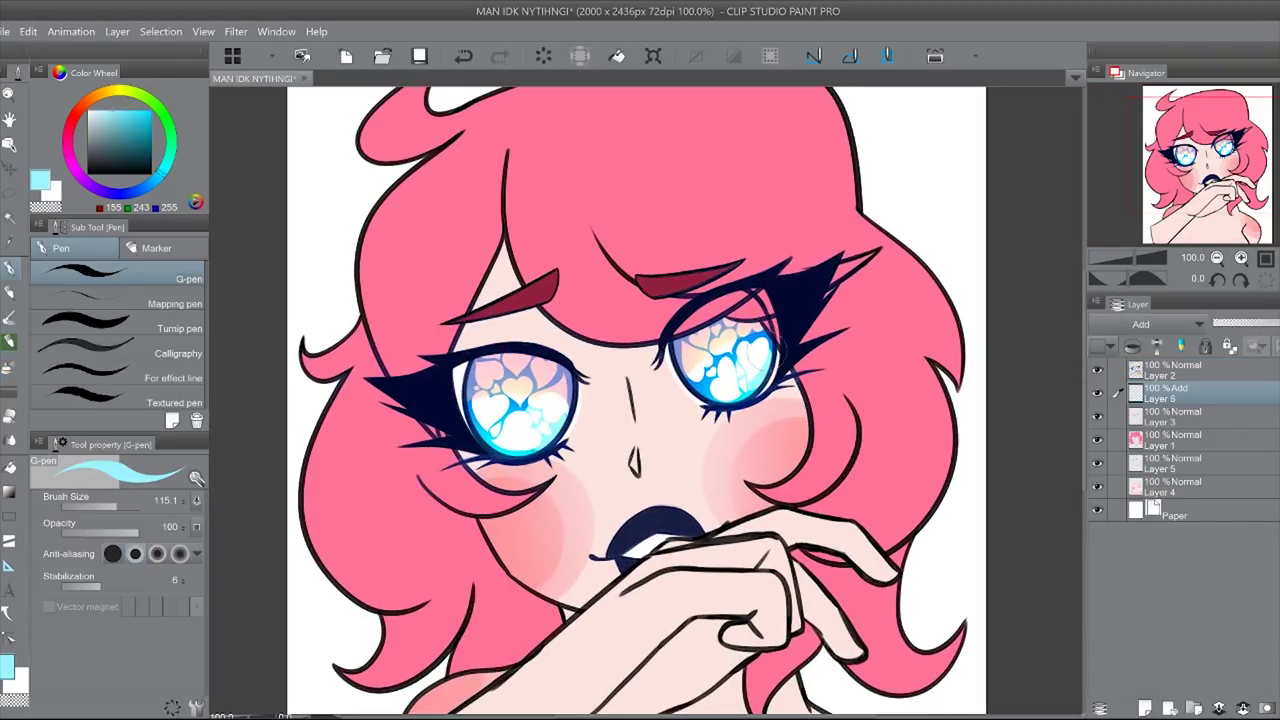
{"action": "key", "text": "ctrl+0"}
Step: Outline a deep pink shadow down the hair beside the cheek with Dense watercolor on a new layer above the hair
{"action": "key", "text": "ctrl+alt+0"}
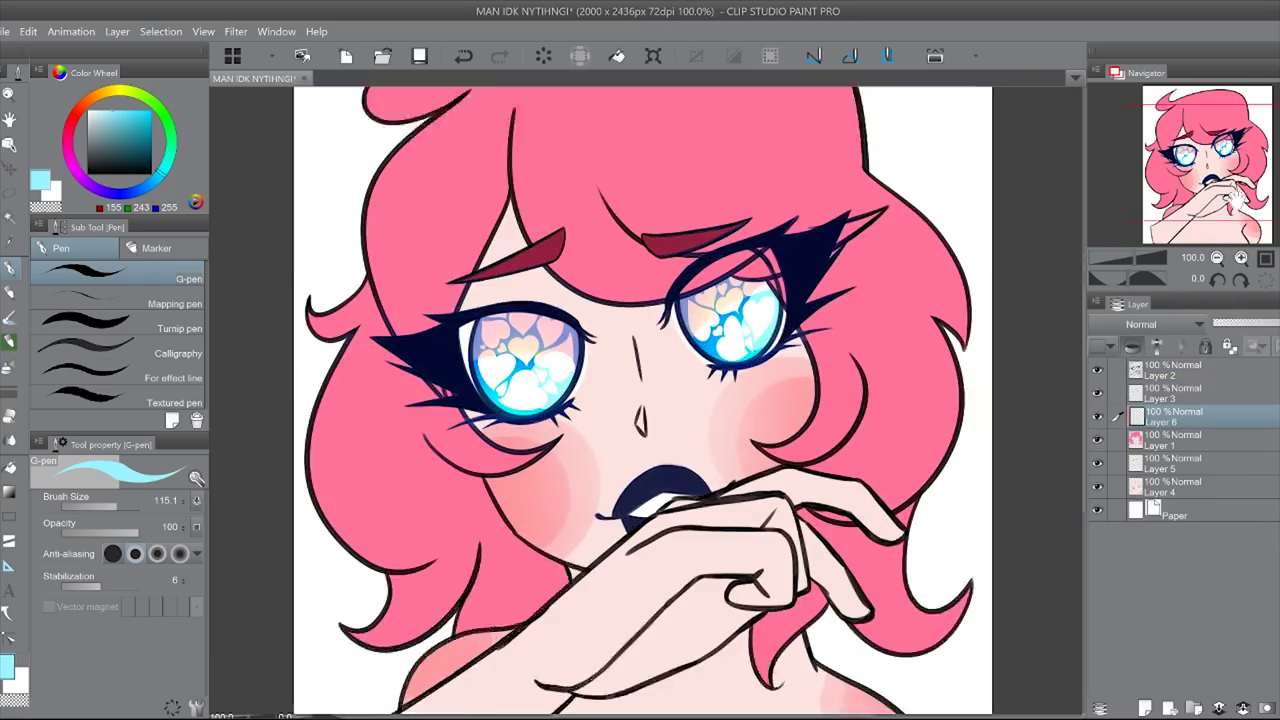
{"action": "key", "text": "b"}
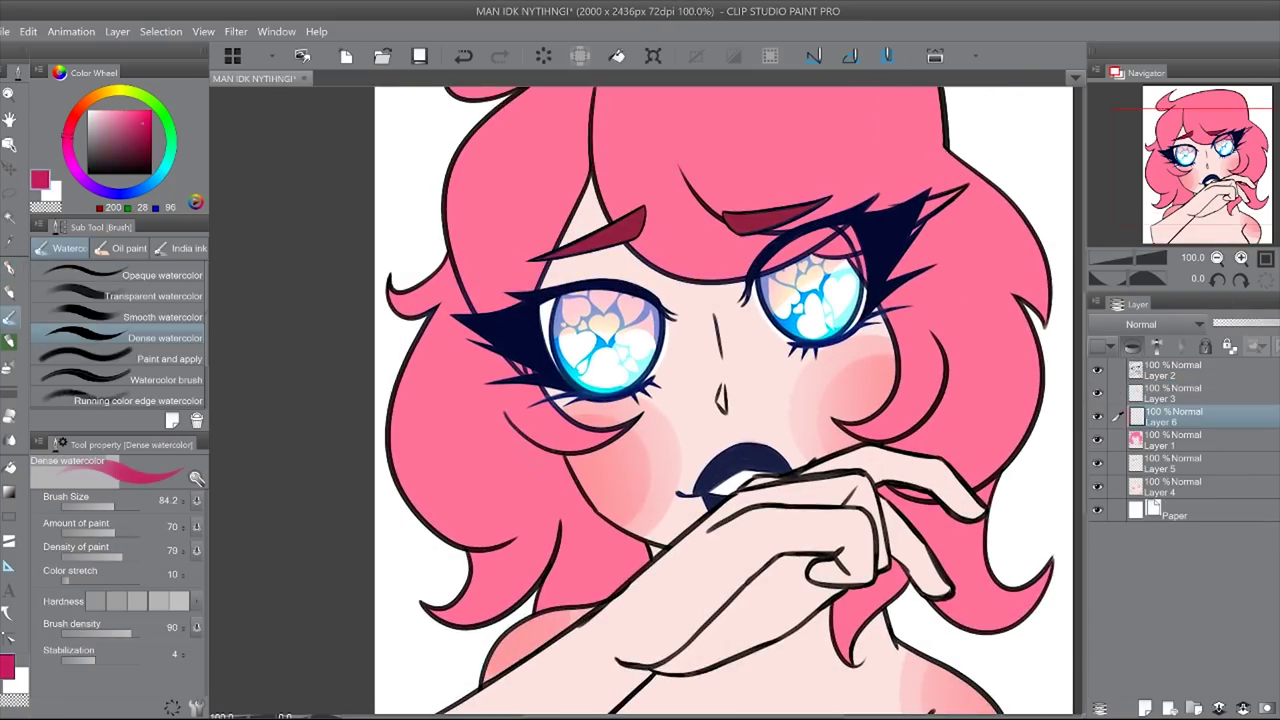
{"action": "left_click_drag", "start_coordinate": [496, 414], "coordinate": [544, 612]}
Step: Fill the outlined hair shadow beside the cheek and neck with deep pink, using Dense watercolor at size 84.2
{"action": "key", "text": "g"}
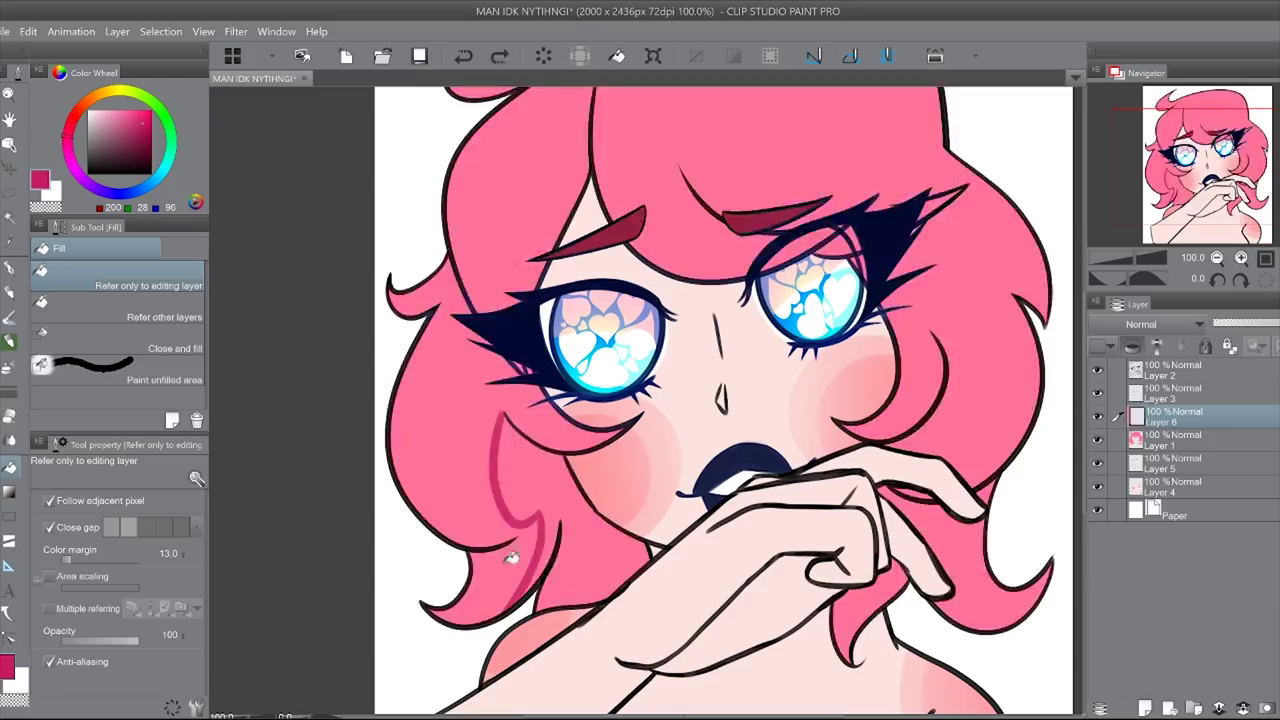
{"action": "left_click", "coordinate": [84, 559]}
{"action": "left_click", "coordinate": [150, 308]}
{"action": "left_click", "coordinate": [150, 340]}
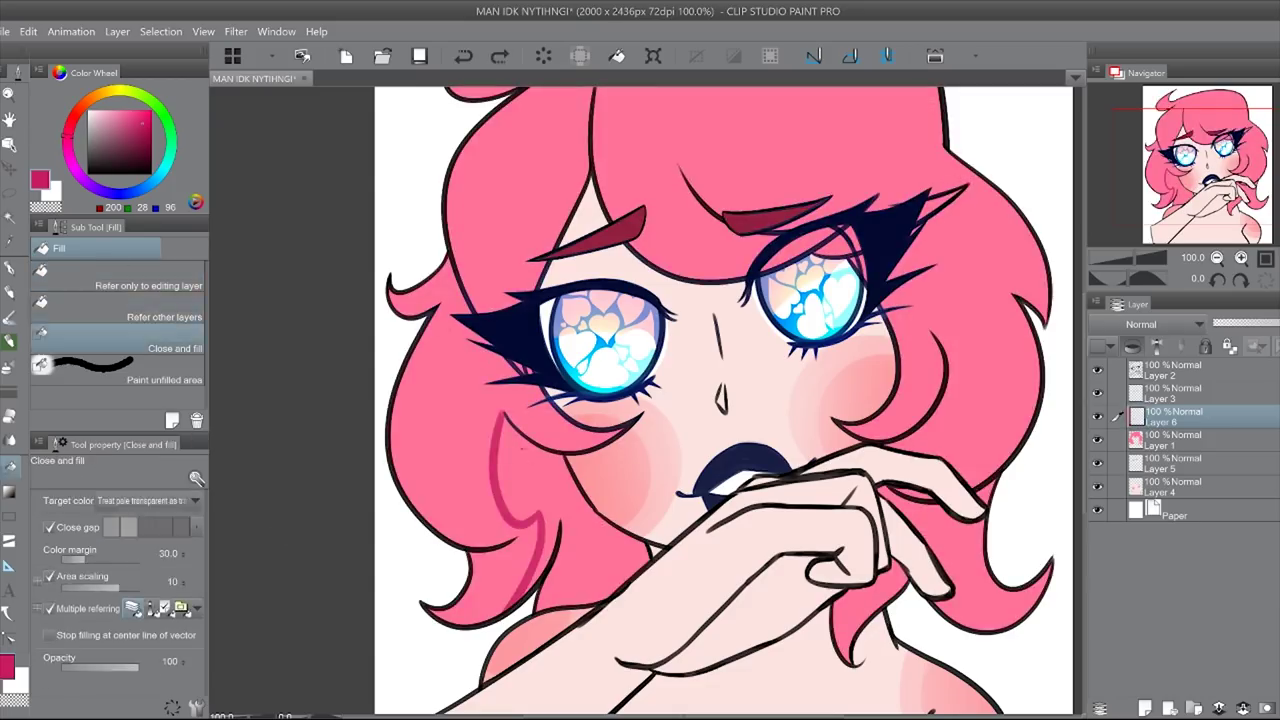
{"action": "key", "text": "b"}
{"action": "mouse_move", "coordinate": [500, 425]}
{"action": "left_mouse_down"}
{"action": "mouse_move", "coordinate": [600, 600]}
{"action": "mouse_move", "coordinate": [510, 512]}
{"action": "left_mouse_up"}
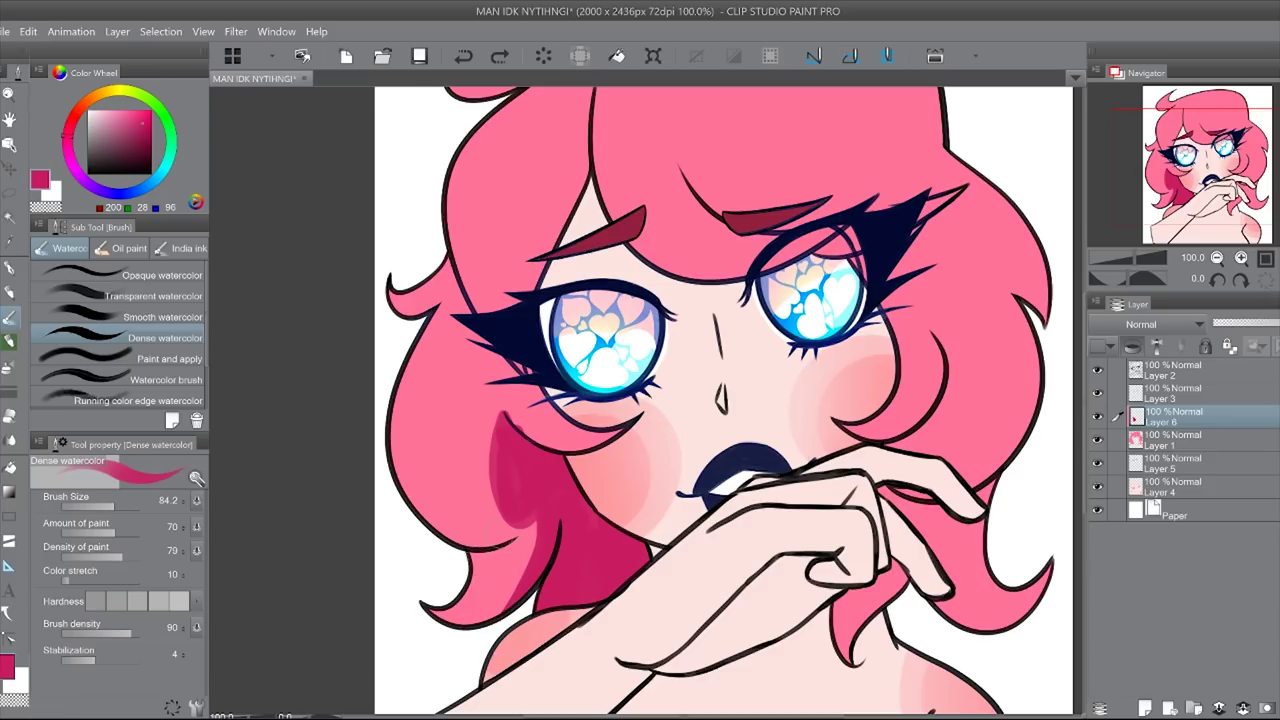
{"action": "left_click_drag", "start_coordinate": [505, 412], "coordinate": [490, 530]}
Step: Shade the hair lock below the hand and the hair behind the fingers in the same deep pink
{"action": "left_click_drag", "start_coordinate": [700, 400], "coordinate": [634, 406]}
{"action": "left_click_drag", "start_coordinate": [770, 565], "coordinate": [815, 660]}
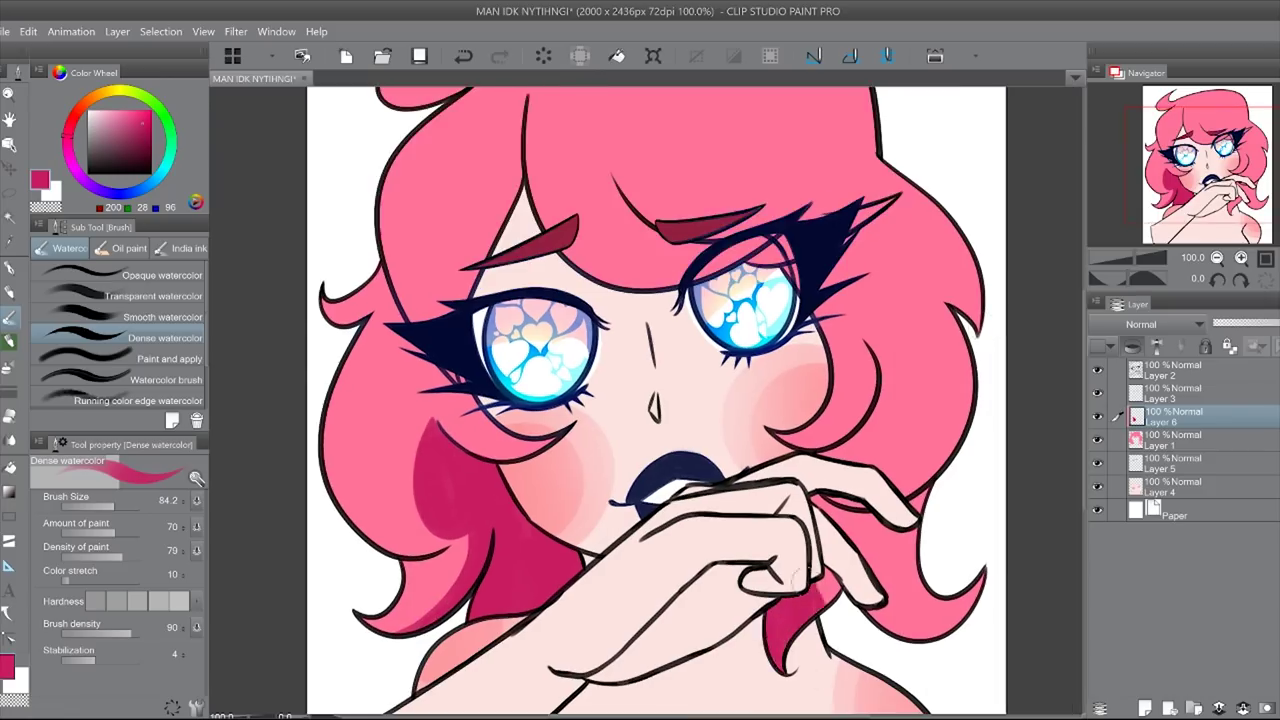
{"action": "left_click_drag", "start_coordinate": [851, 539], "coordinate": [832, 237]}
{"action": "left_click", "coordinate": [1270, 284]}
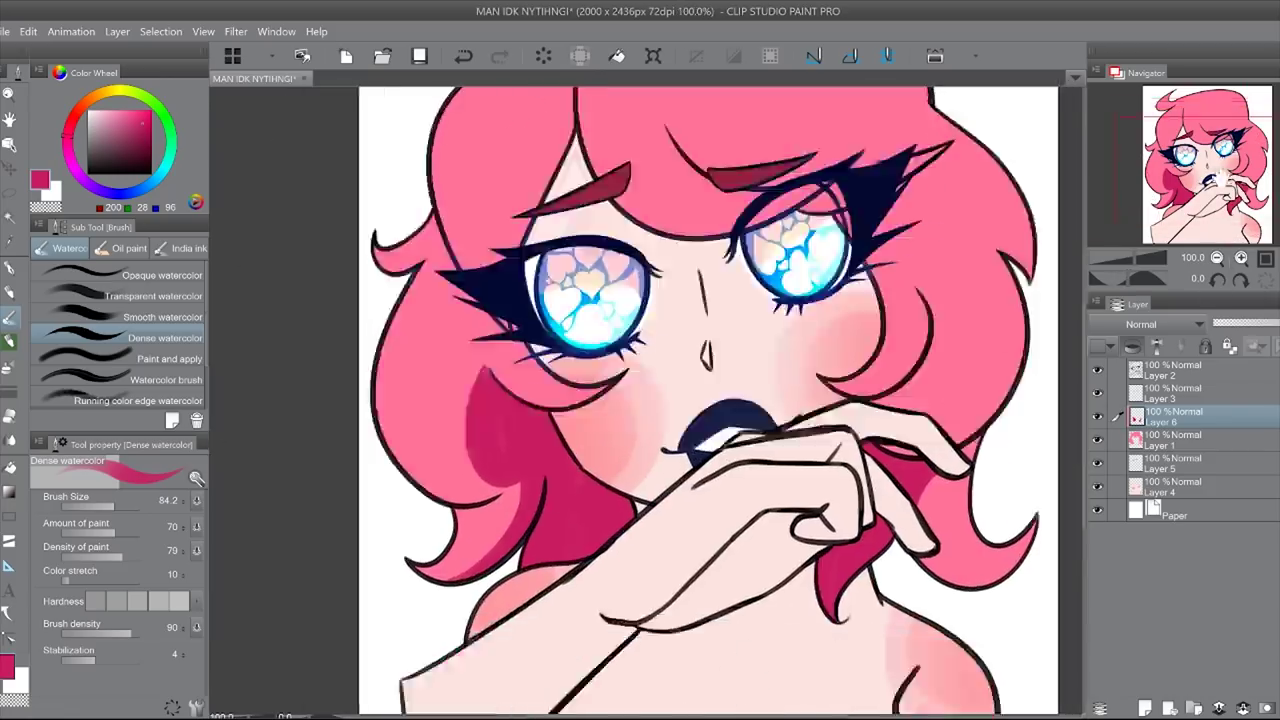
Step: Paint pale pink over the lower hair ends on a new layer with Dense watercolor, enlarging the brush to 256.9
{"action": "left_click", "coordinate": [1238, 113]}
{"action": "scroll", "coordinate": [1238, 113], "scroll_direction": "down", "scroll_amount": 1}
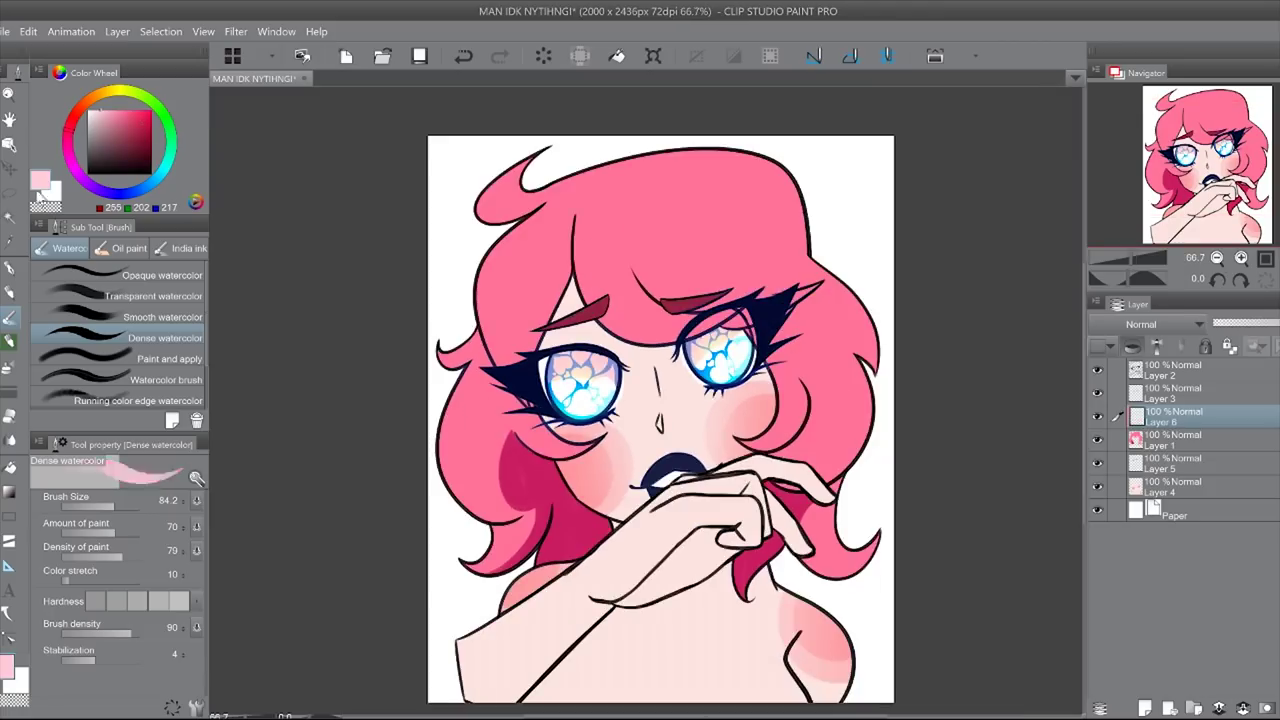
{"action": "left_click_drag", "start_coordinate": [450, 420], "coordinate": [600, 560]}
{"action": "left_click_drag", "start_coordinate": [800, 500], "coordinate": [870, 570]}
{"action": "left_click_drag", "start_coordinate": [119, 499], "coordinate": [124, 499]}
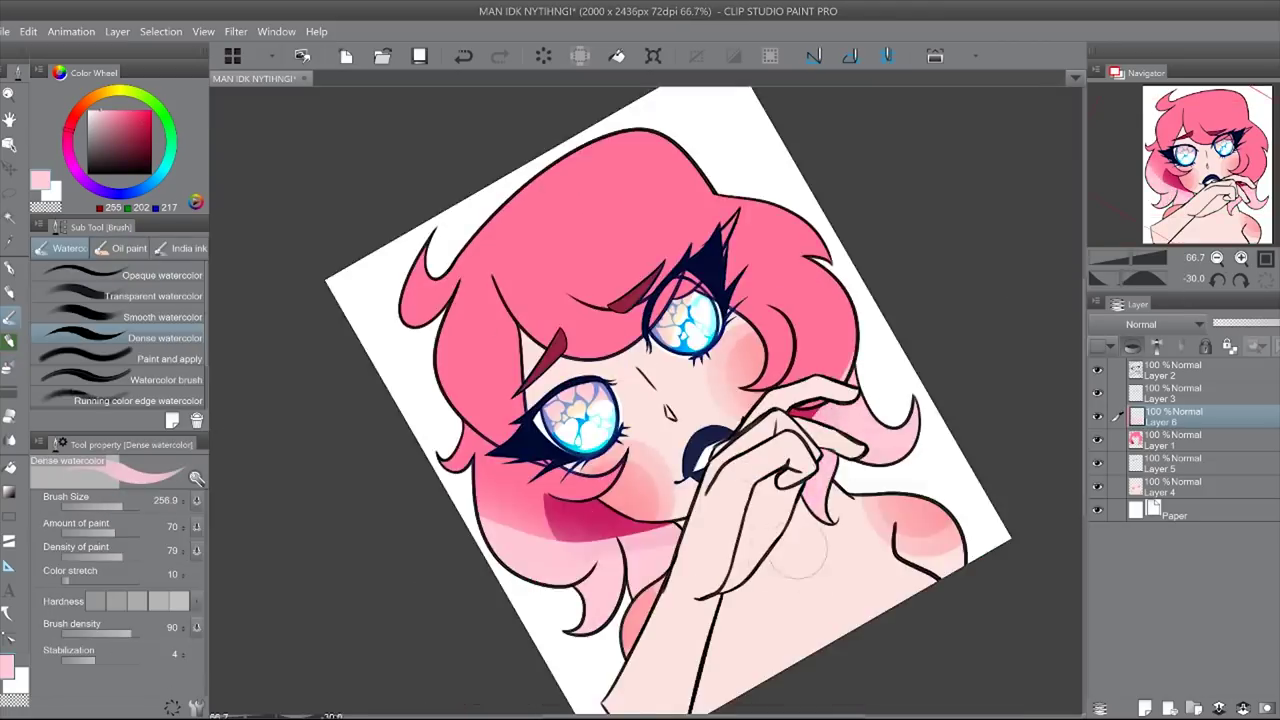
{"action": "left_click_drag", "start_coordinate": [700, 300], "coordinate": [594, 628]}
{"action": "left_click", "coordinate": [1270, 284]}
Step: Set the pale pink hair layer to Add (Glow) at 23% opacity
{"action": "left_click", "coordinate": [1160, 324]}
{"action": "left_click", "coordinate": [1155, 355]}
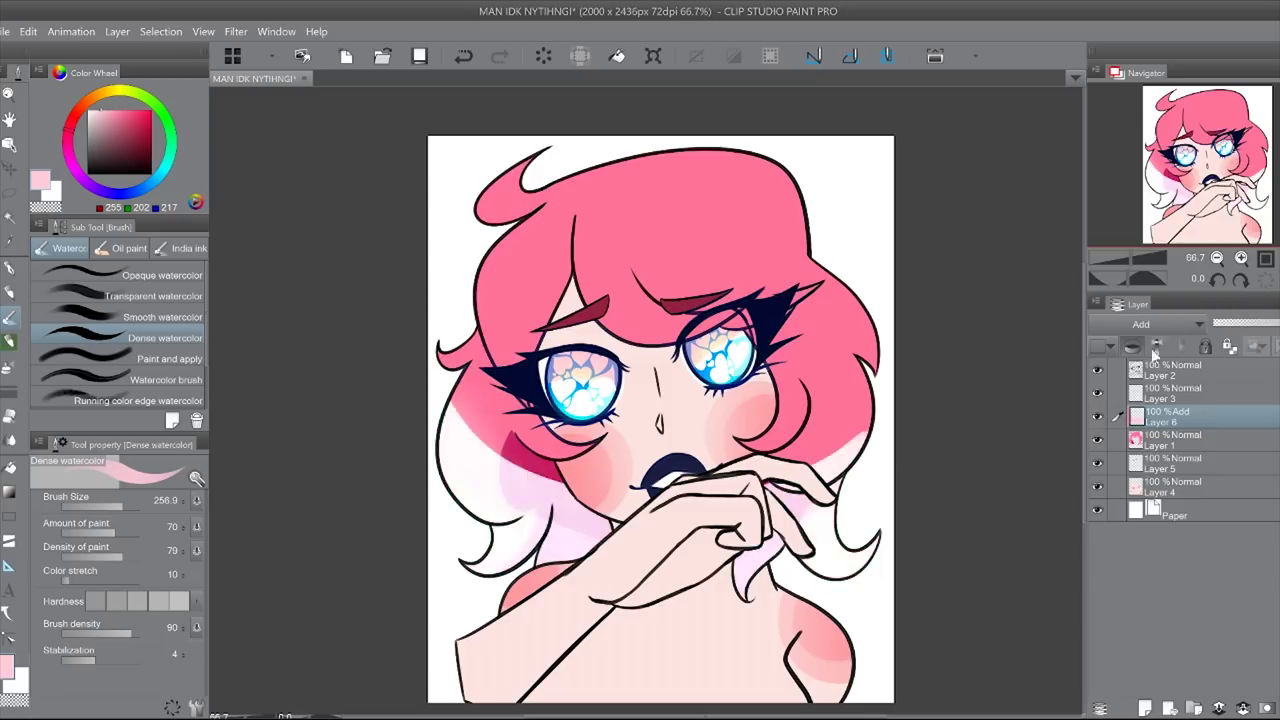
{"action": "left_click", "coordinate": [9, 368]}
{"action": "left_click_drag", "start_coordinate": [1278, 322], "coordinate": [1222, 322]}
{"action": "left_click", "coordinate": [9, 317]}
{"action": "left_click", "coordinate": [1217, 257]}
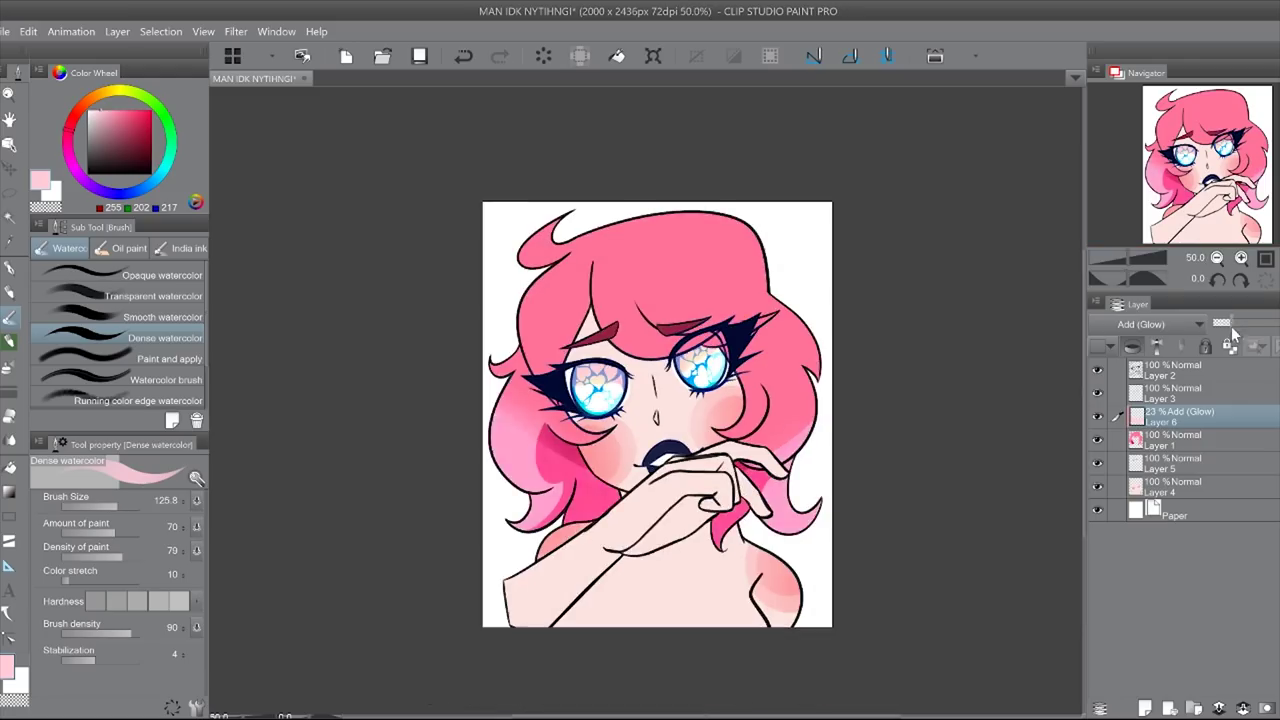
Step: Cover the upper hair and bangs with pale yellow on a new layer, using Dense watercolor at size 268.7
{"action": "key", "text": "ctrl+plus"}
{"action": "left_click", "coordinate": [100, 118]}
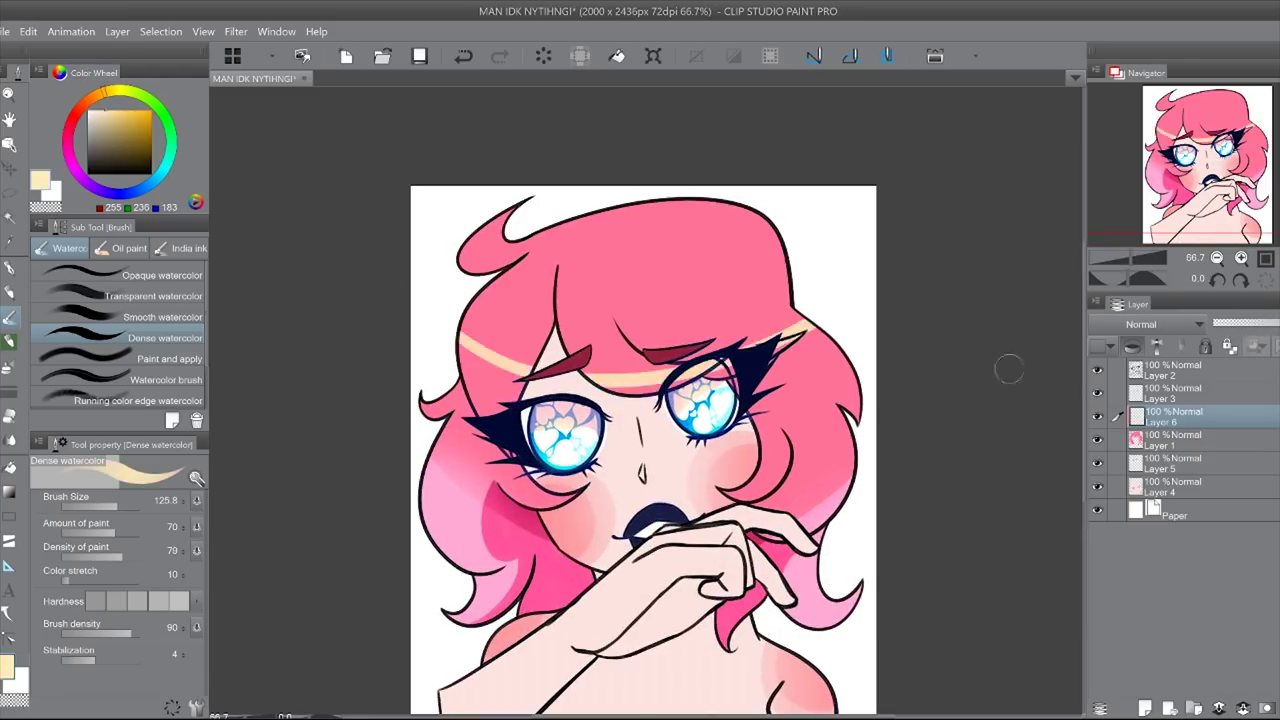
{"action": "key", "text": "bracketright"}
{"action": "key", "text": "bracketright"}
{"action": "key", "text": "bracketright"}
{"action": "key", "text": "minus"}
{"action": "left_click_drag", "start_coordinate": [470, 300], "coordinate": [520, 580]}
{"action": "left_click_drag", "start_coordinate": [560, 280], "coordinate": [492, 428]}
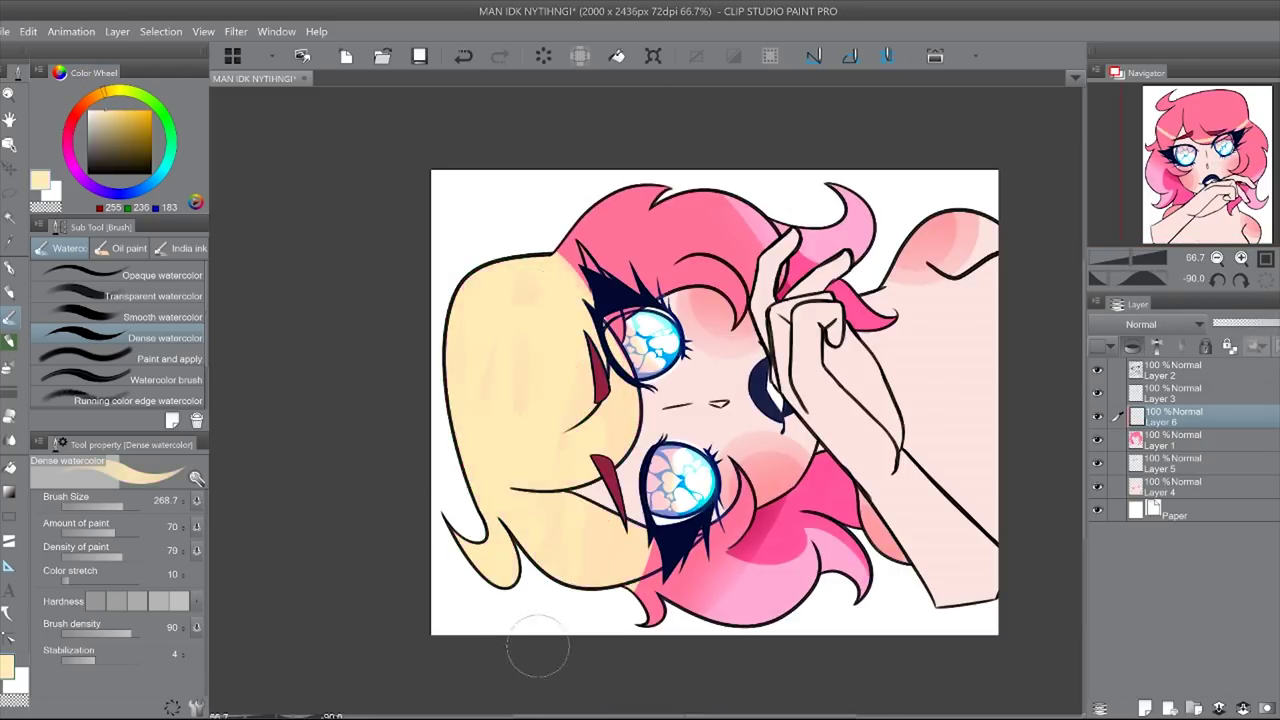
Step: Blend the pale yellow hair layer as Overlay at 52% opacity and reset the canvas rotation
{"action": "left_click", "coordinate": [1140, 324]}
{"action": "left_click", "coordinate": [1160, 335]}
{"action": "left_click", "coordinate": [1265, 280]}
{"action": "key", "text": "ctrl+z"}
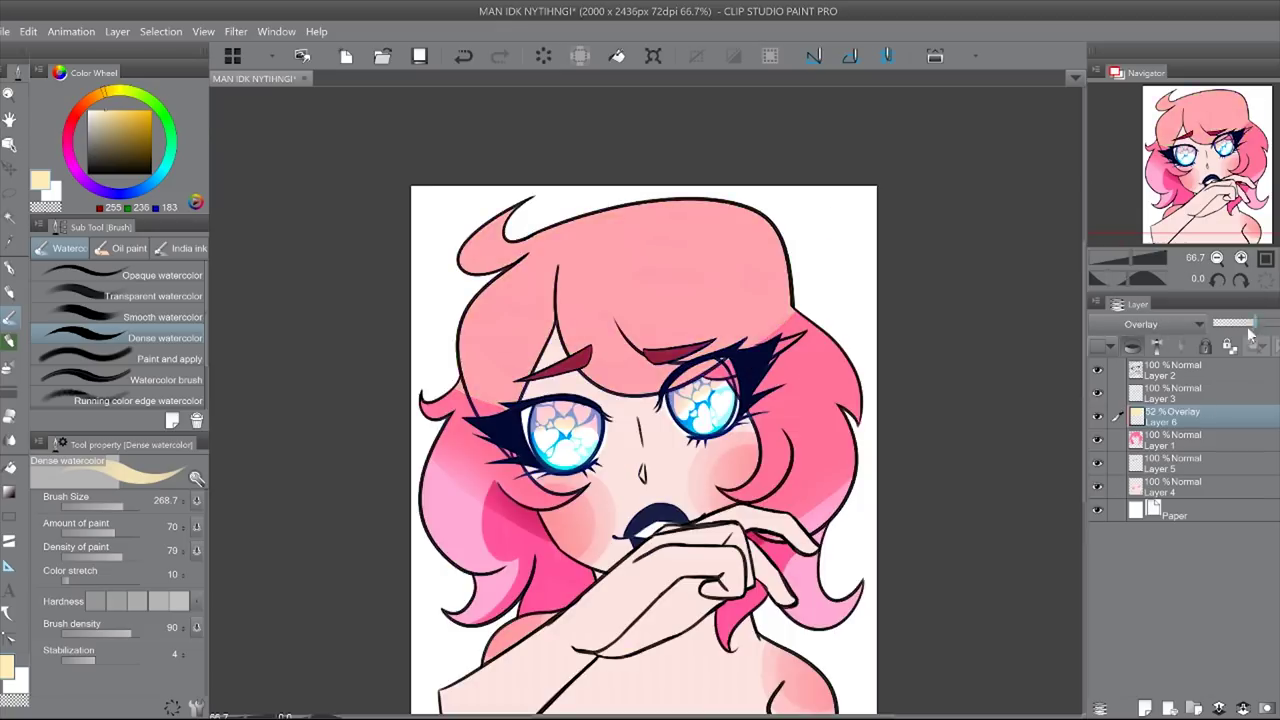
Step: Add short light highlight strokes across the hair with Dense watercolor at size 37.7, and create a layer above the skin
{"action": "left_click", "coordinate": [107, 508]}
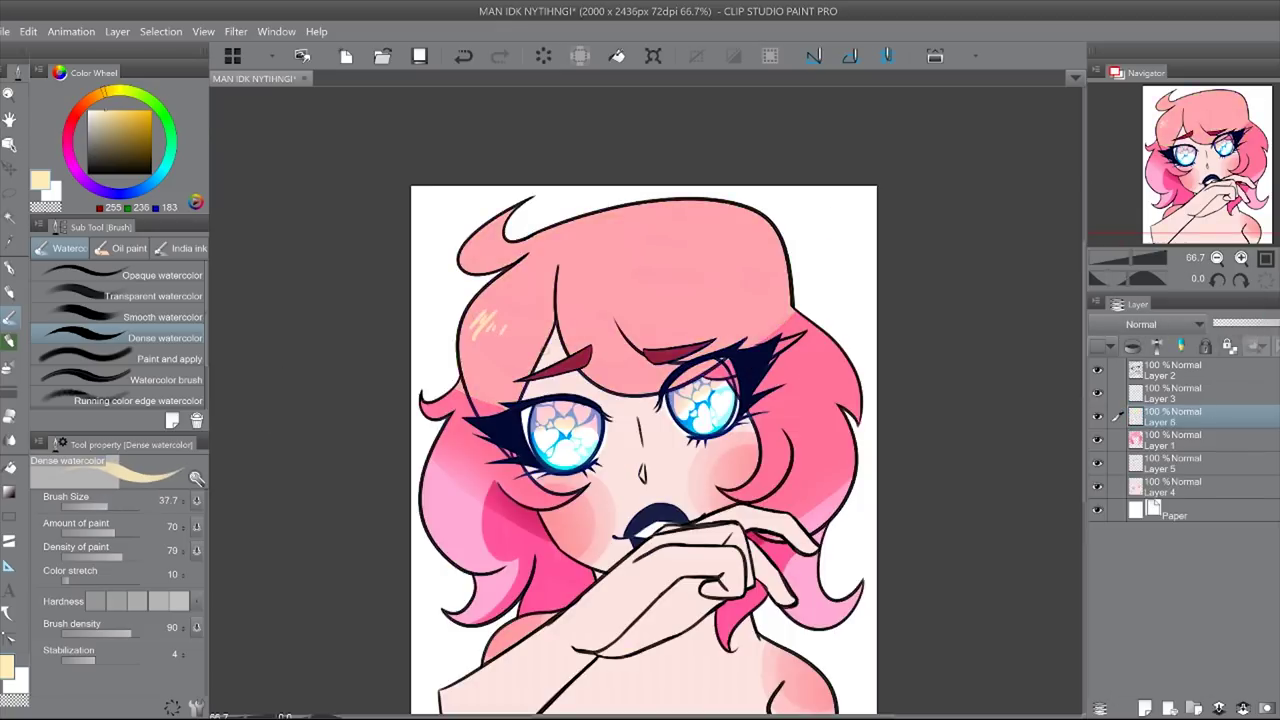
{"action": "key", "text": "ctrl+shift+n"}
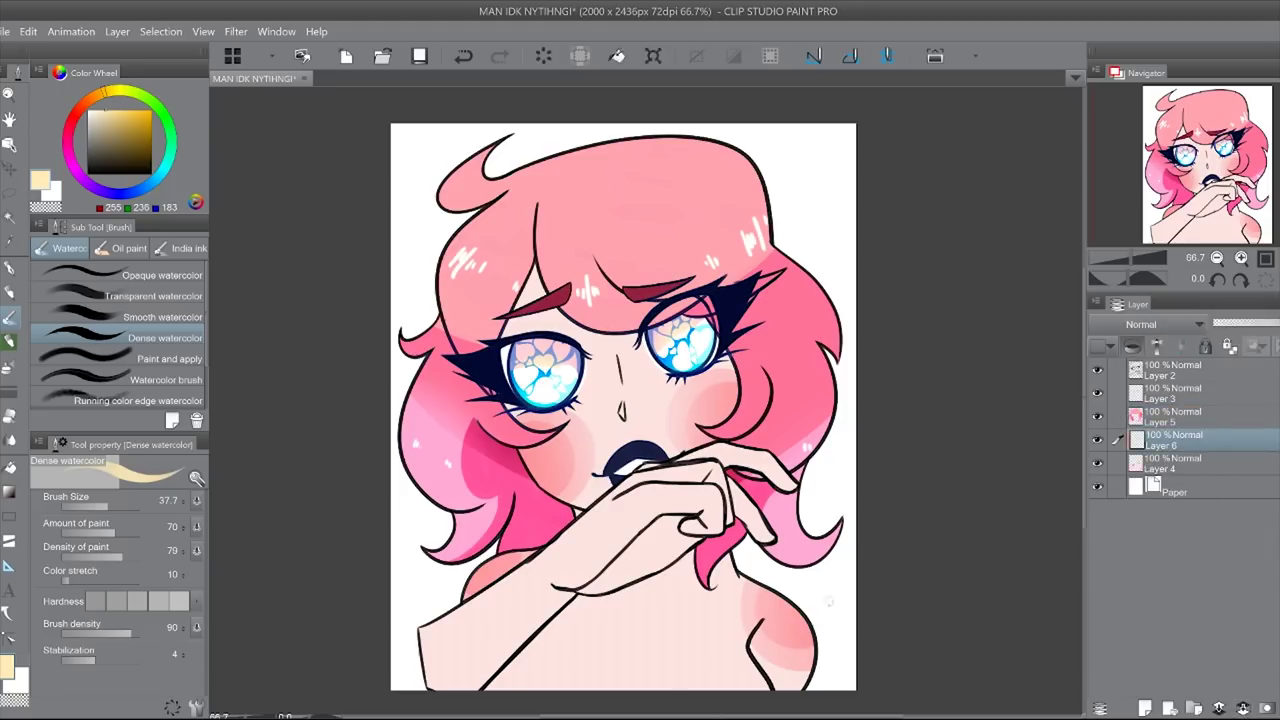
Step: Shade the face softly in salmon pink on the layer above the skin with the Soft airbrush
{"action": "key", "text": "b"}
{"action": "left_click_drag", "start_coordinate": [620, 400], "coordinate": [715, 410]}
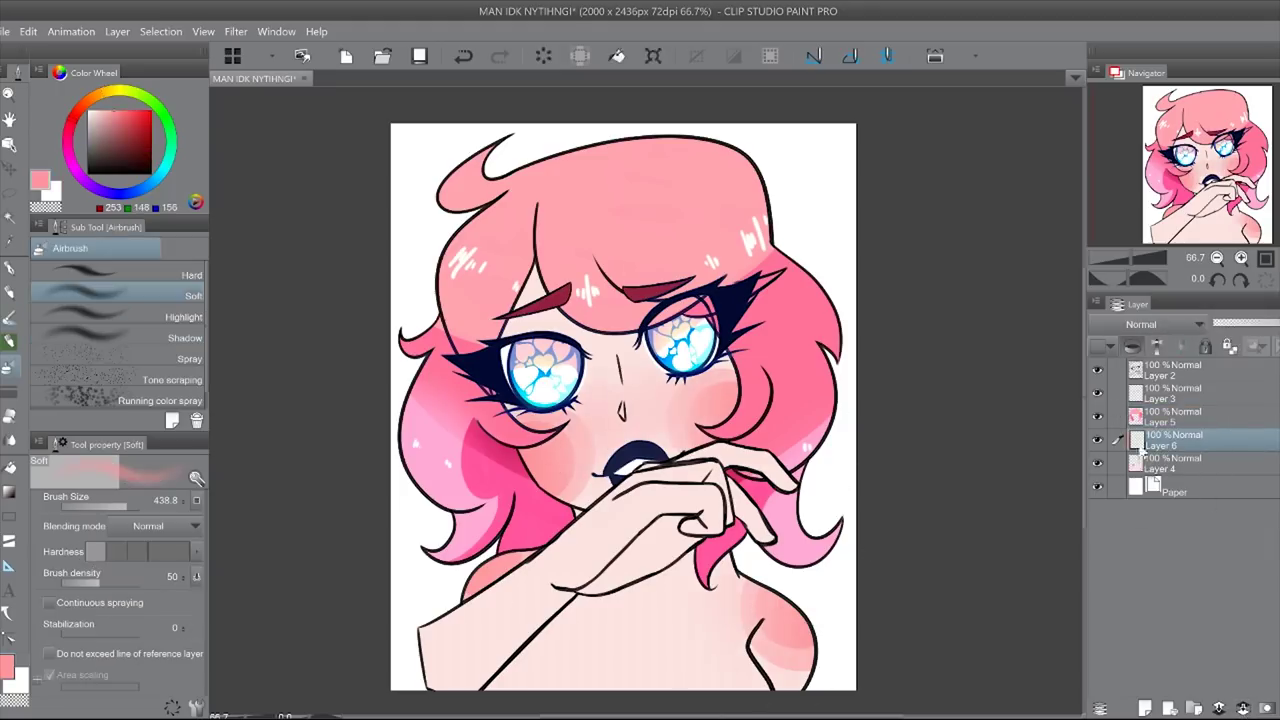
{"action": "key", "text": "ctrl+alt+0"}
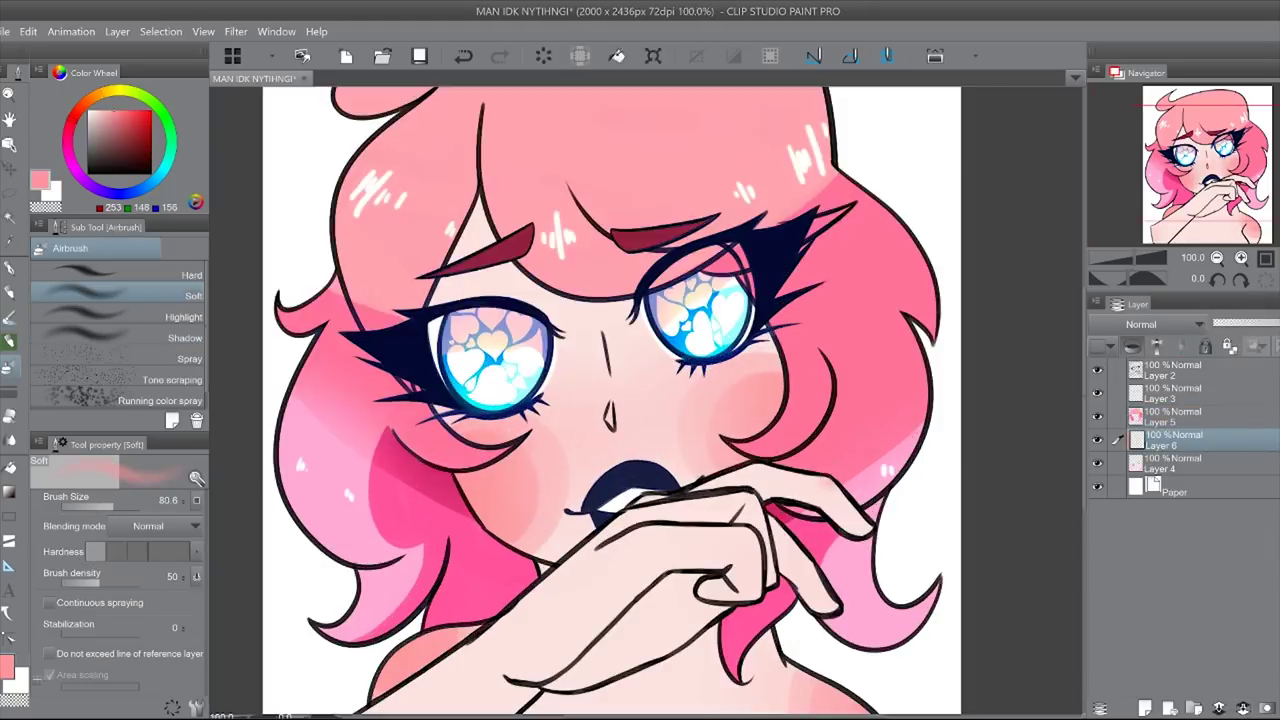
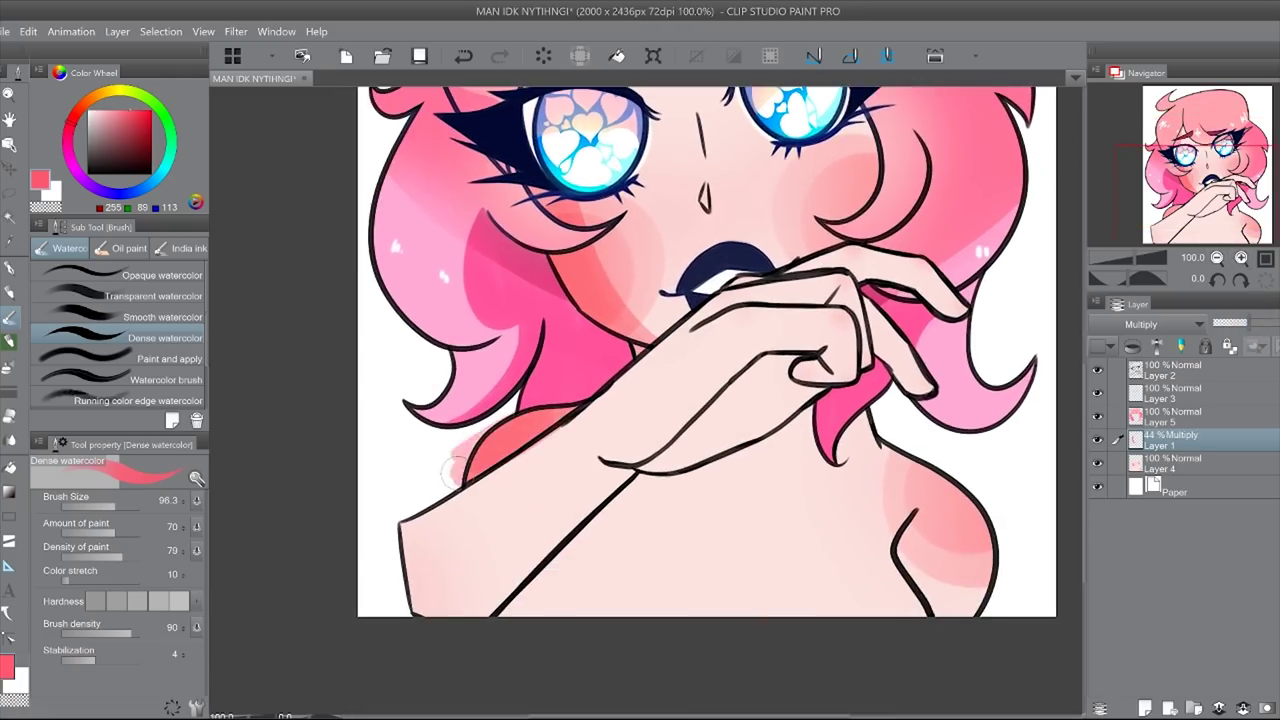
Step: Paint reddish-pink shadows on the forearm, underside of the hand and fingers with Dense watercolor on the Multiply layer
{"action": "mouse_move", "coordinate": [453, 468]}
{"action": "left_mouse_down"}
{"action": "mouse_move", "coordinate": [432, 509]}
{"action": "mouse_move", "coordinate": [448, 608]}
{"action": "left_mouse_up"}
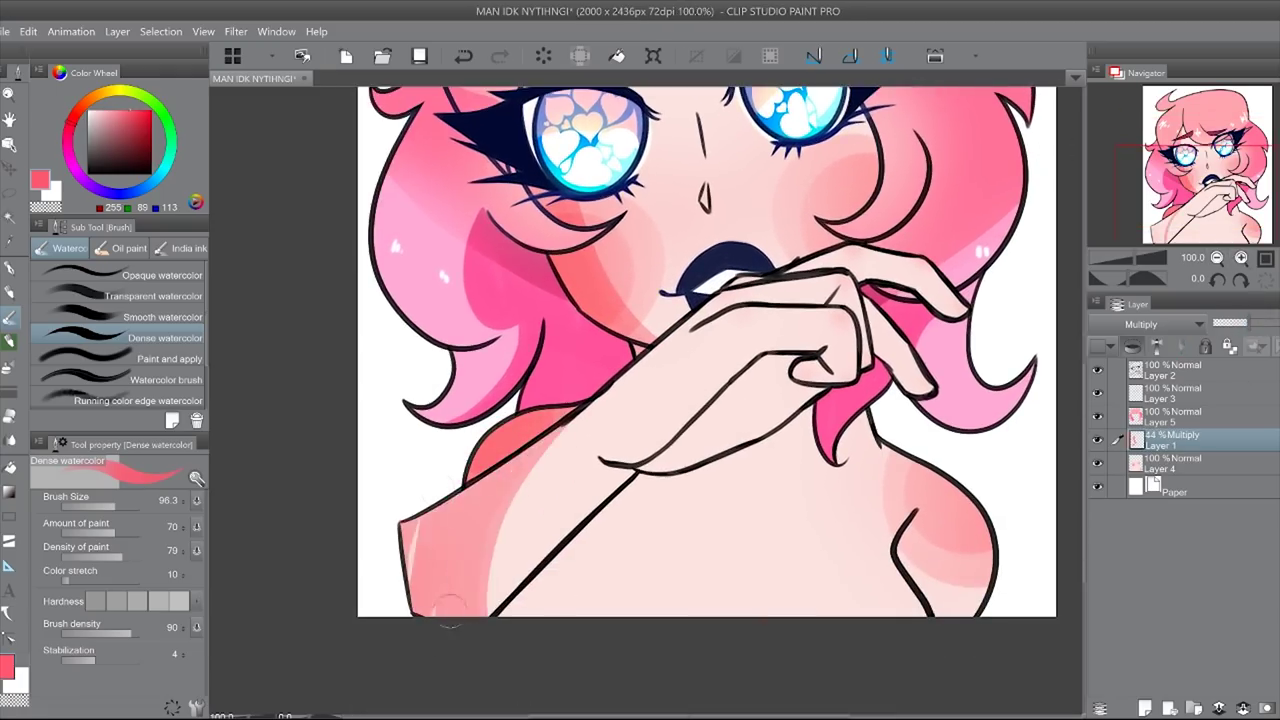
{"action": "left_click_drag", "start_coordinate": [1187, 279], "coordinate": [1140, 280]}
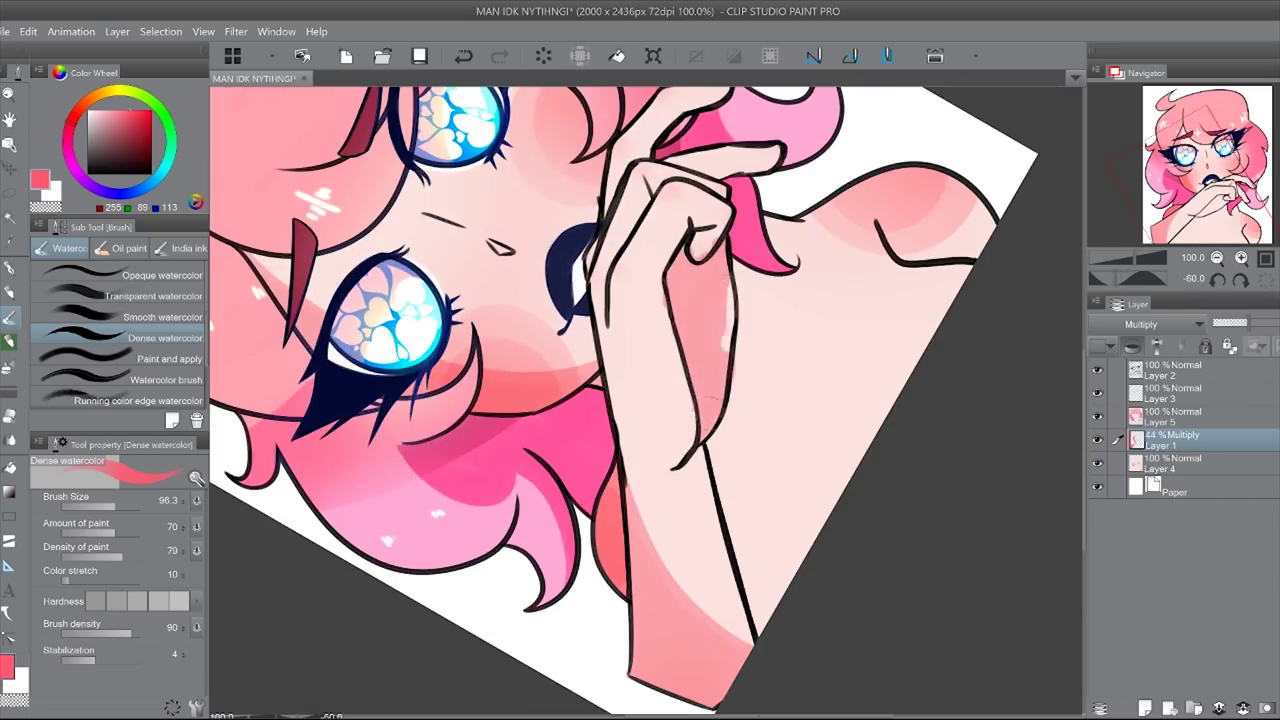
{"action": "key", "text": "at"}
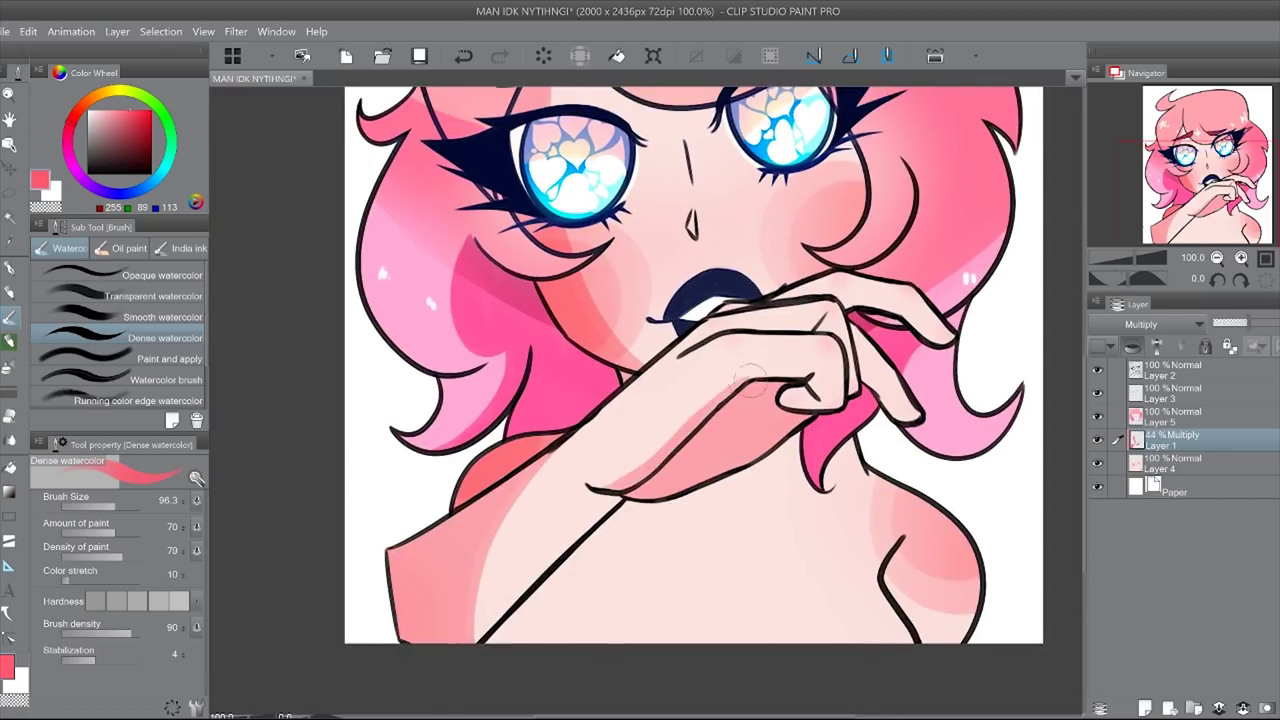
{"action": "key", "text": "ctrl+z"}
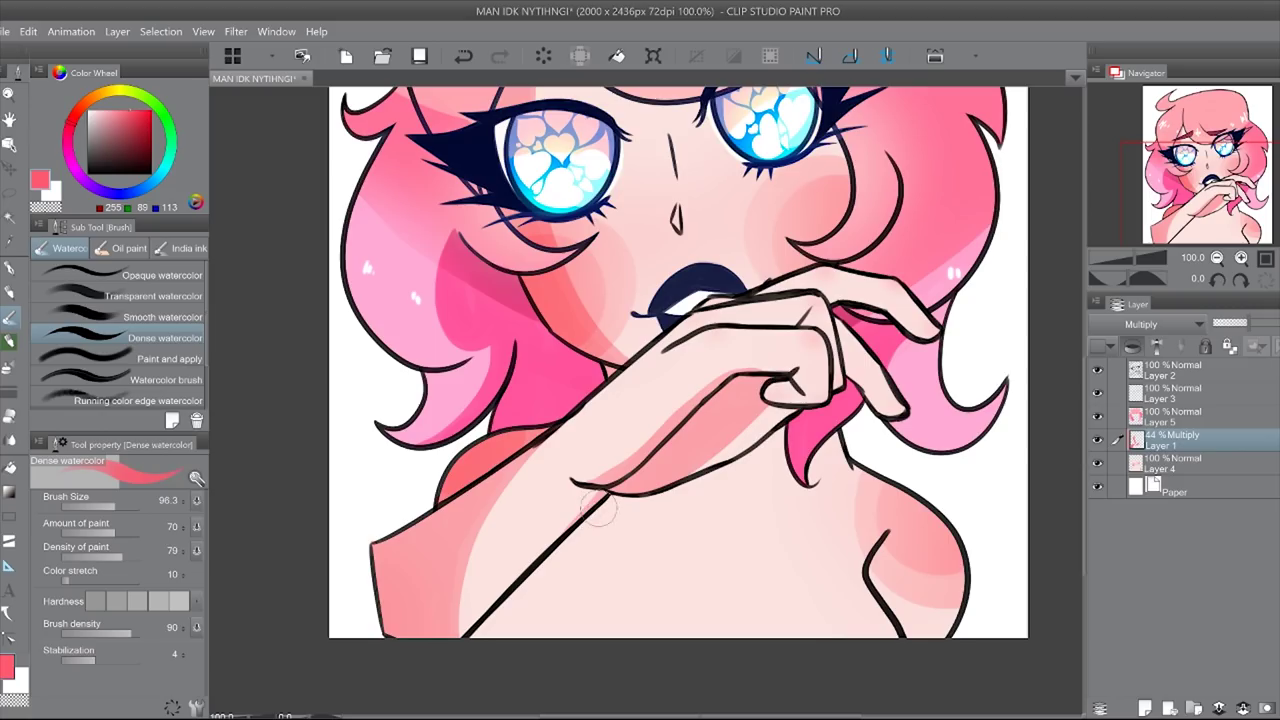
{"action": "left_click", "coordinate": [1219, 276]}
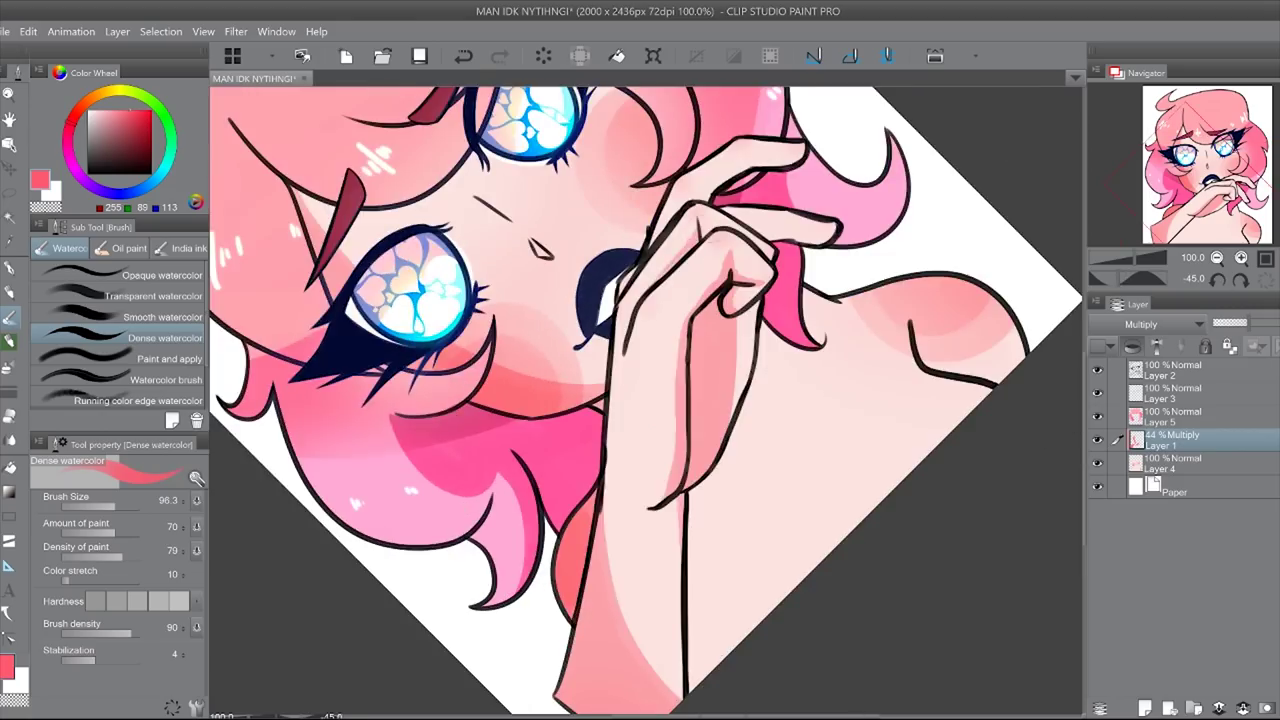
{"action": "left_click", "coordinate": [1262, 279]}
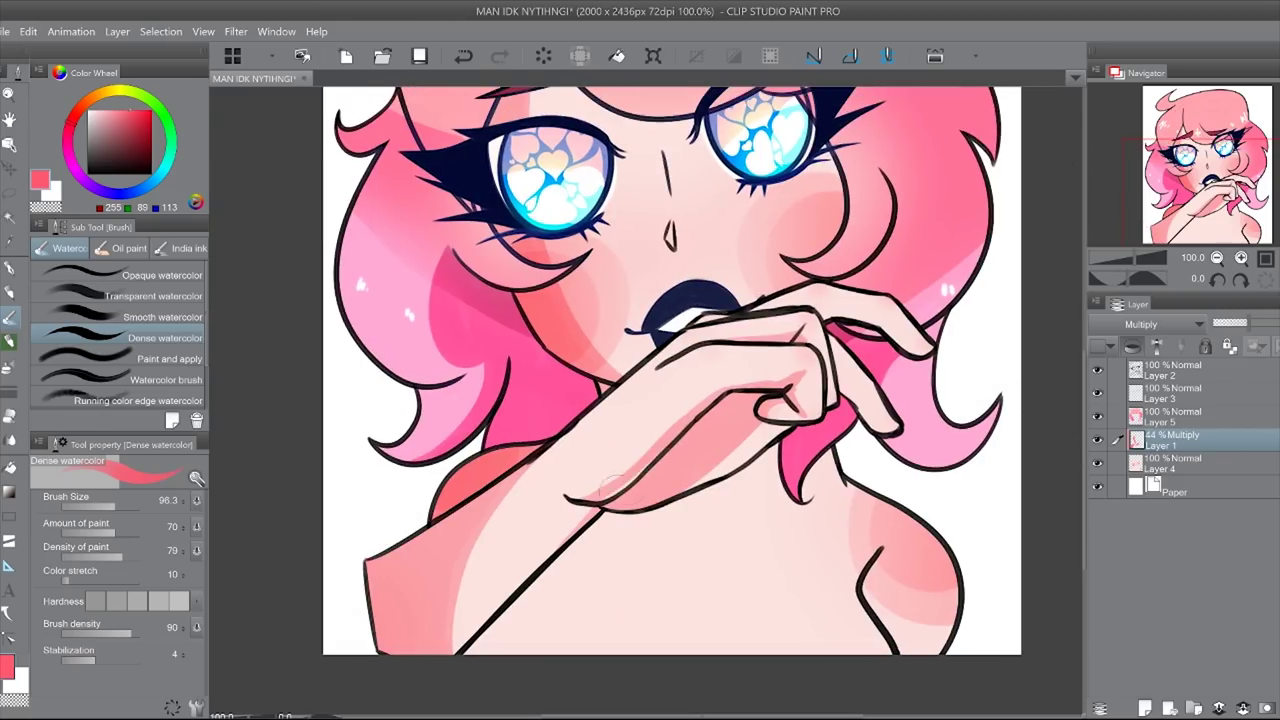
Step: Shade the side of the nose on the Multiply layer, and lower the layer's opacity to 36%
{"action": "left_click_drag", "start_coordinate": [667, 200], "coordinate": [667, 285]}
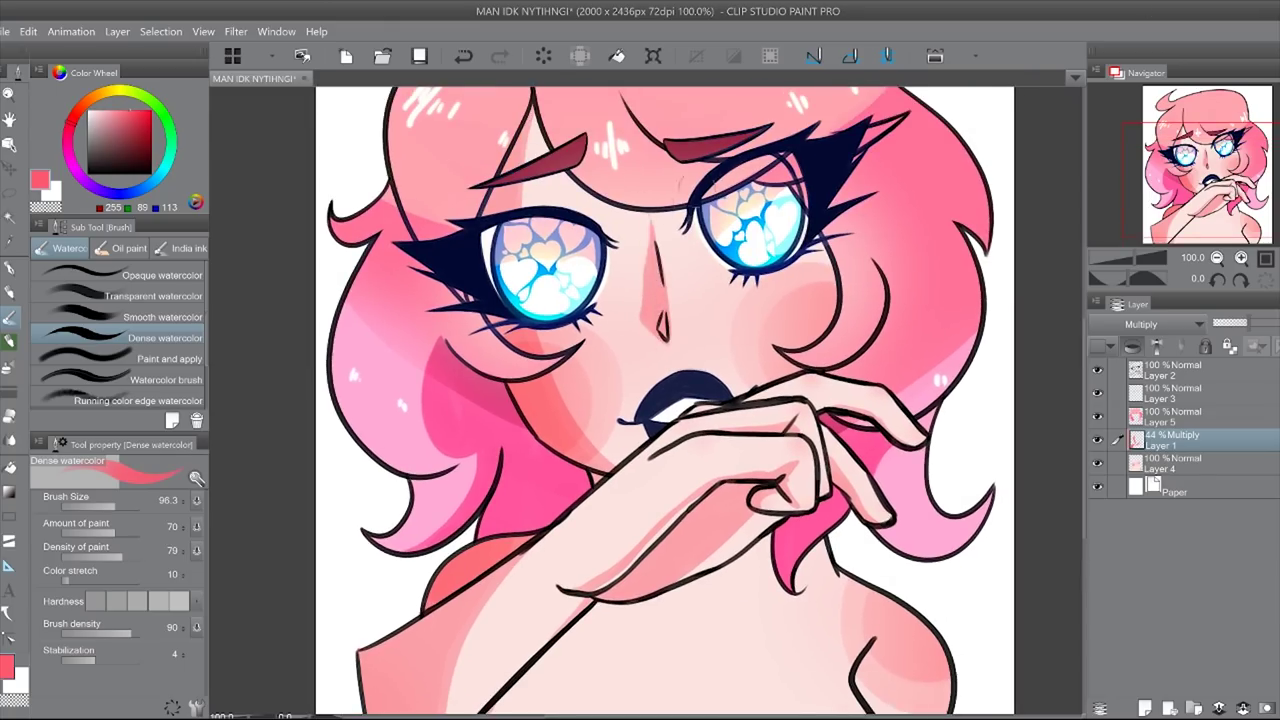
{"action": "key", "text": "ctrl+minus"}
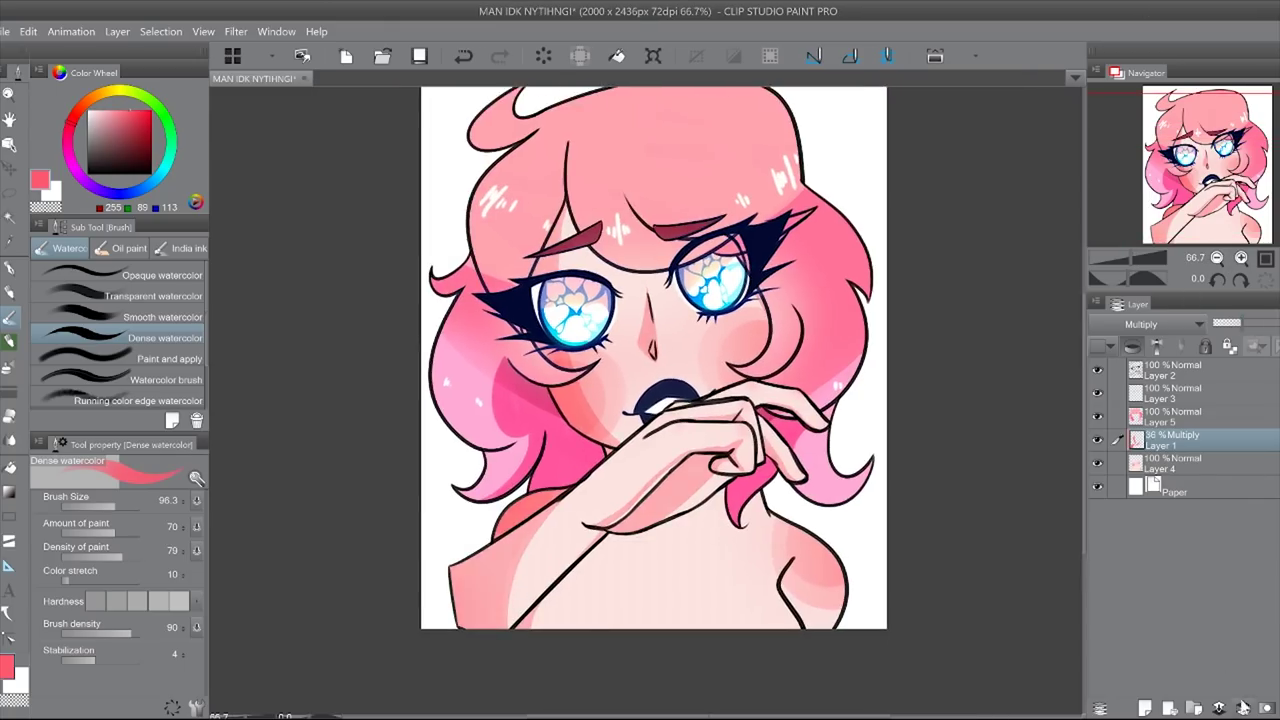
Step: Soften the skin shading with pale pink on a new layer above the skin, using the Soft airbrush at size 438.8
{"action": "key", "text": "ctrl+u"}
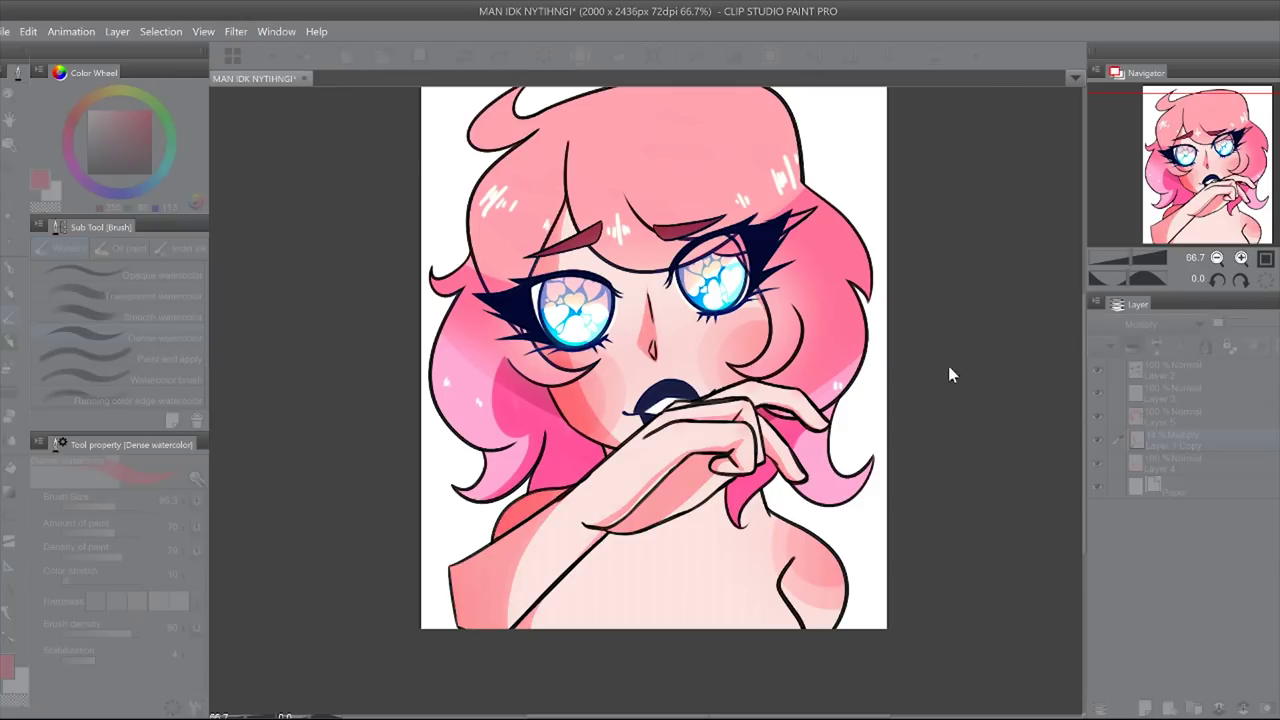
{"action": "key", "text": "b"}
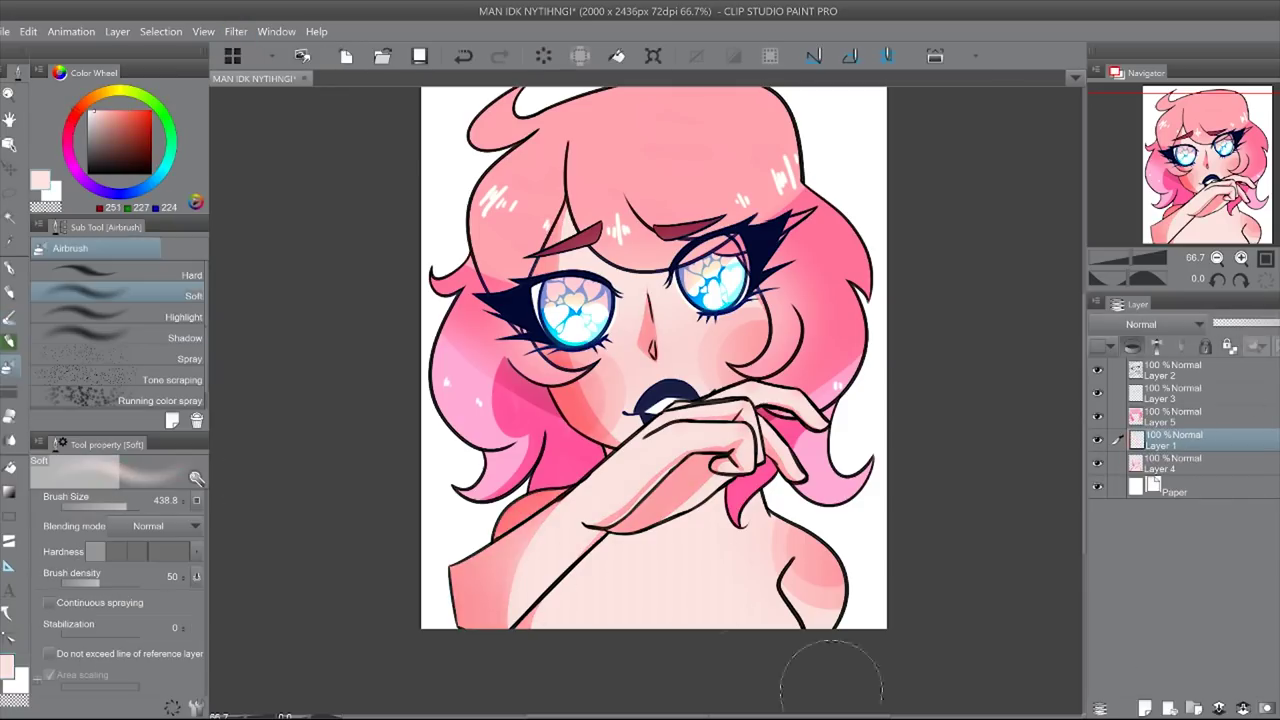
{"action": "scroll", "coordinate": [650, 350], "scroll_direction": "down", "scroll_amount": 3}
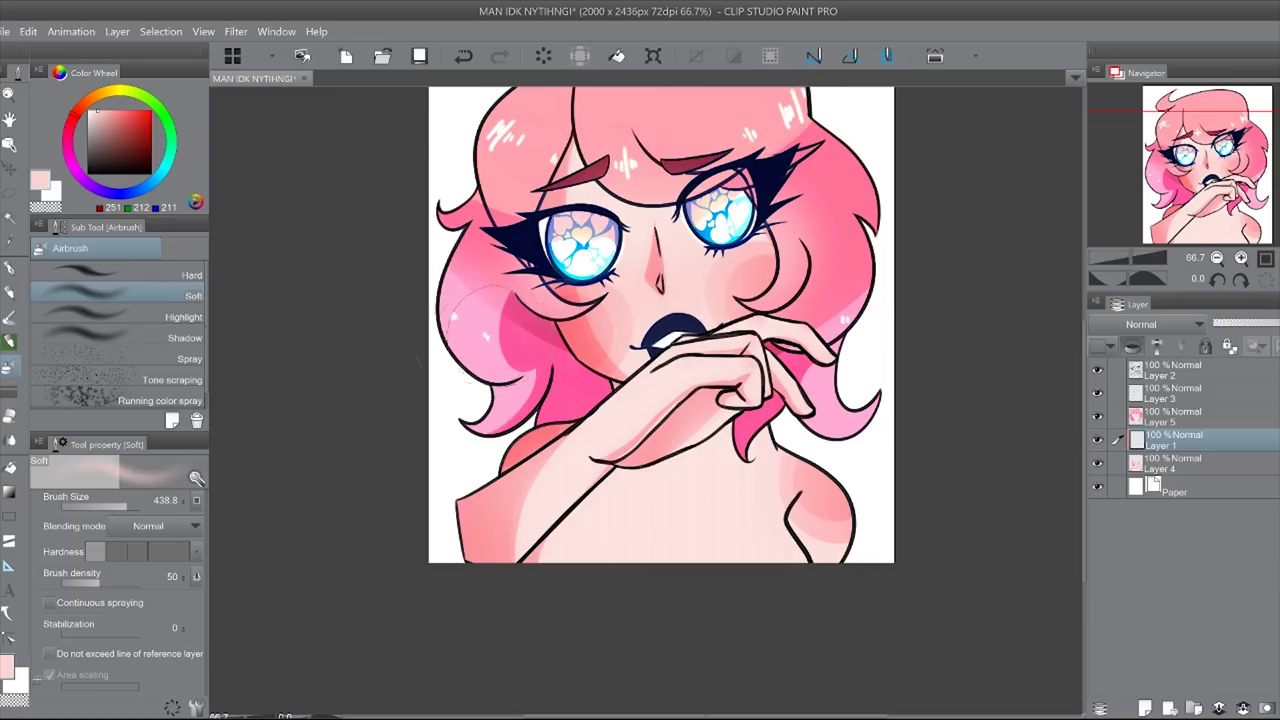
Step: Paint a pink diagonal shadow across the chest with Dense watercolor on a layer at 24% opacity
{"action": "key", "text": "b"}
{"action": "key", "text": "minus"}
{"action": "key", "text": "minus"}
{"action": "key", "text": "ctrl+@"}
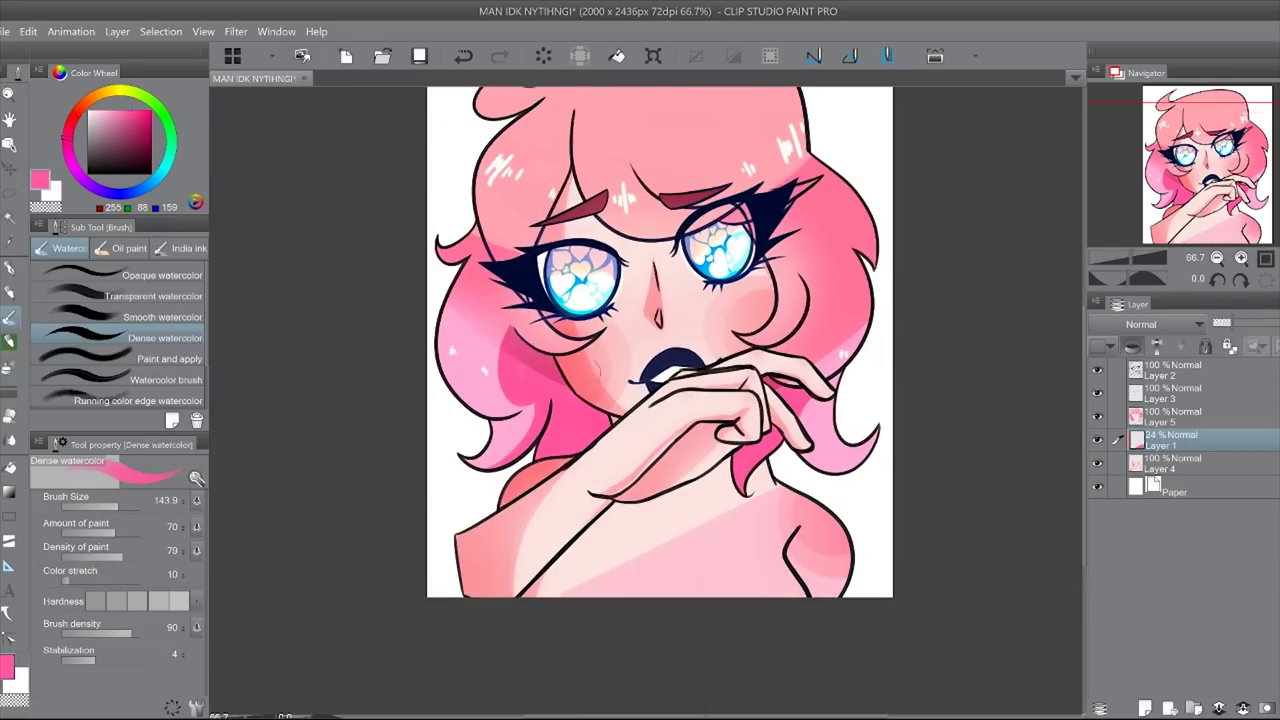
{"action": "key", "text": "ctrl+z"}
Step: Try painting a deep pink triangular shape on the lower chest with Dense watercolor at size 47.2
{"action": "key", "text": "ctrl+alt+0"}
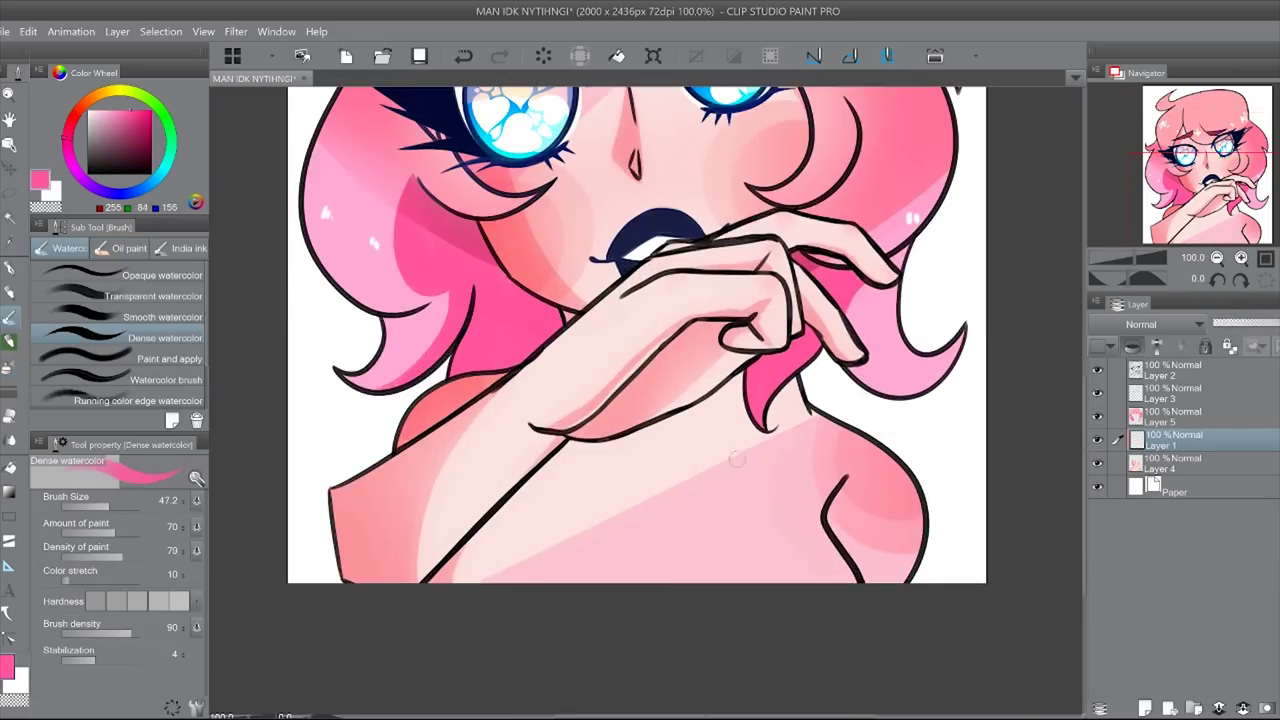
{"action": "mouse_move", "coordinate": [736, 458]}
{"action": "left_mouse_down"}
{"action": "mouse_move", "coordinate": [700, 560]}
{"action": "mouse_move", "coordinate": [800, 500]}
{"action": "mouse_move", "coordinate": [752, 470]}
{"action": "left_mouse_up"}
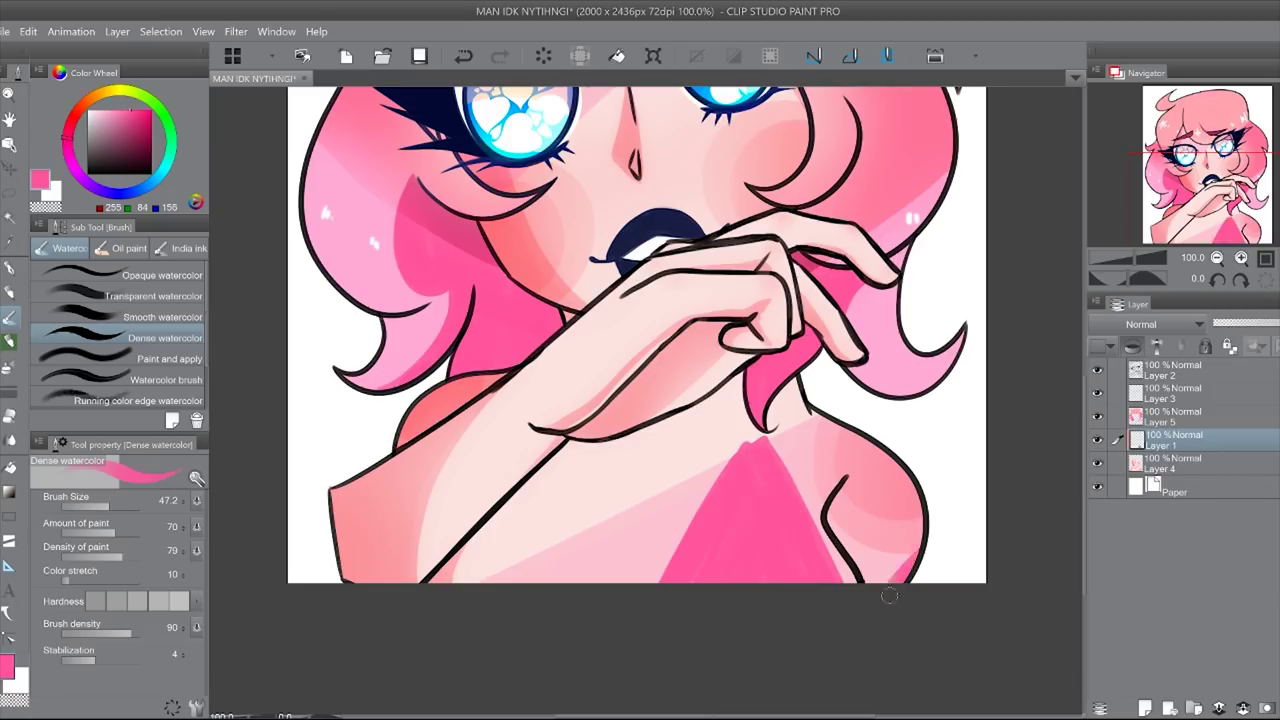
{"action": "key", "text": "ctrl+minus"}
{"action": "key", "text": "ctrl+Delete"}
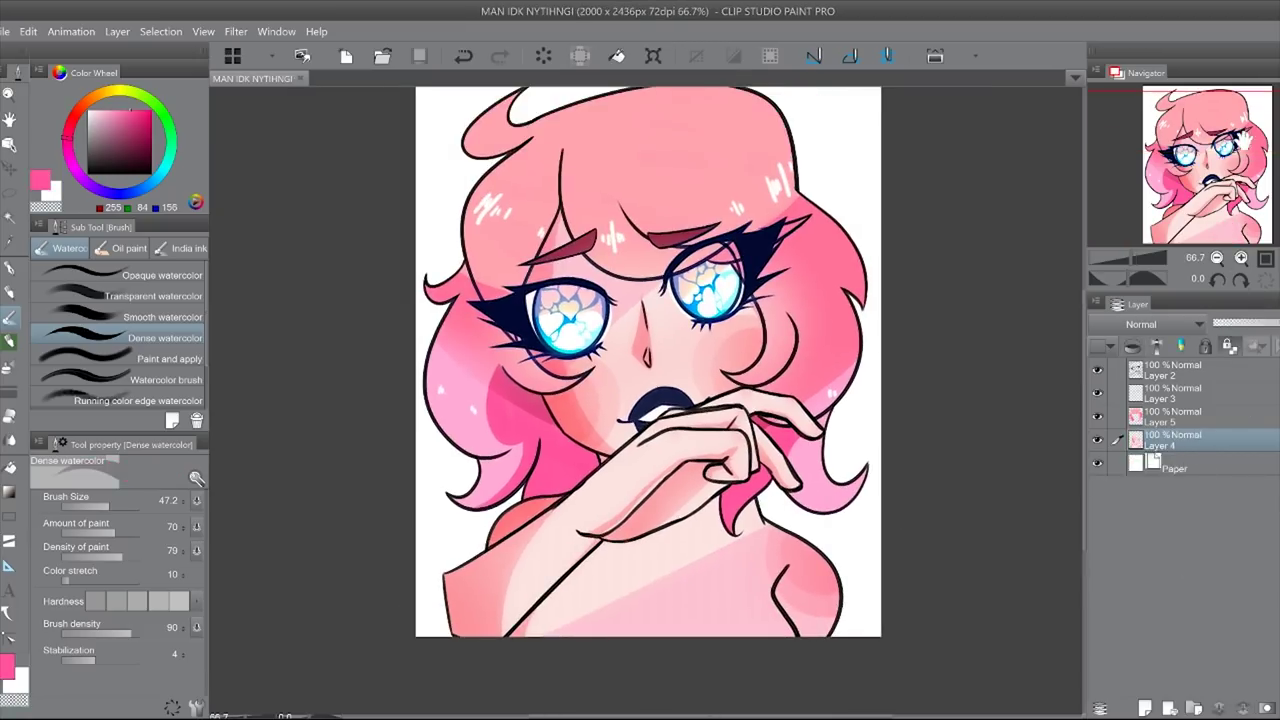
{"action": "key", "text": "ctrl+z"}
{"action": "key", "text": "ctrl+y"}
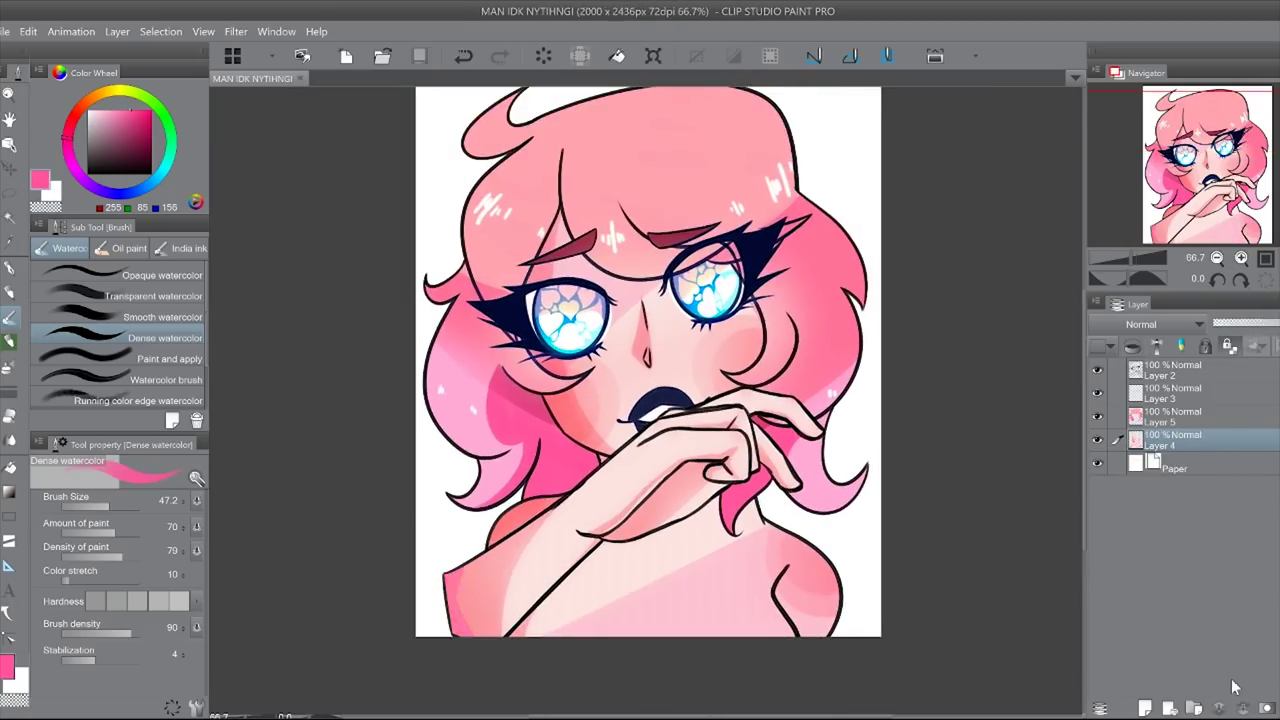
Step: Paint white shapes over the chest on a new layer with Dense watercolor at size 61.6, and set it to Vivid light
{"action": "left_click", "coordinate": [1145, 708]}
{"action": "key", "text": "x"}
{"action": "left_click_drag", "start_coordinate": [785, 530], "coordinate": [745, 610]}
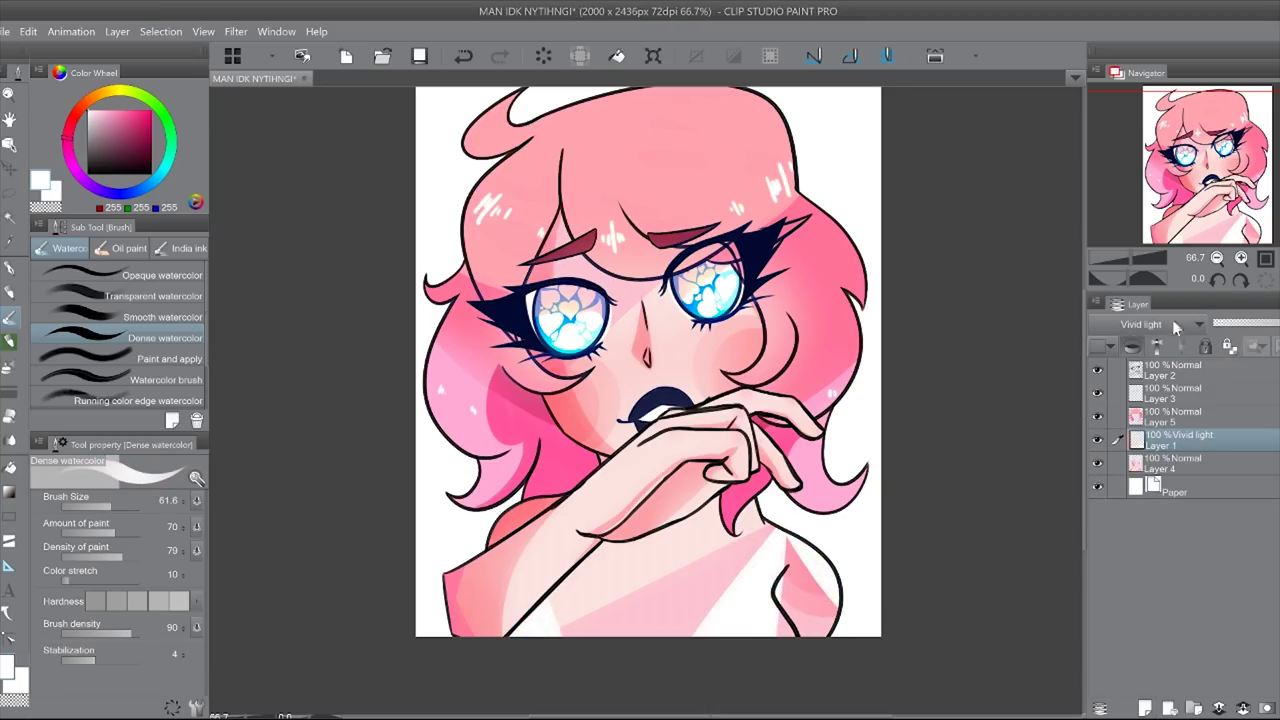
Step: Add vivid pink accents on the chest and shoulder with a 37.7 brush, and set the layer to Overlay at 52% opacity
{"action": "key", "text": "x"}
{"action": "mouse_move", "coordinate": [775, 585]}
{"action": "left_mouse_down"}
{"action": "mouse_move", "coordinate": [737, 674]}
{"action": "mouse_move", "coordinate": [914, 509]}
{"action": "left_mouse_up"}
{"action": "key", "text": "bracketleft"}
{"action": "key", "text": "bracketleft"}
{"action": "key", "text": "bracketleft"}
{"action": "left_click", "coordinate": [1245, 325]}
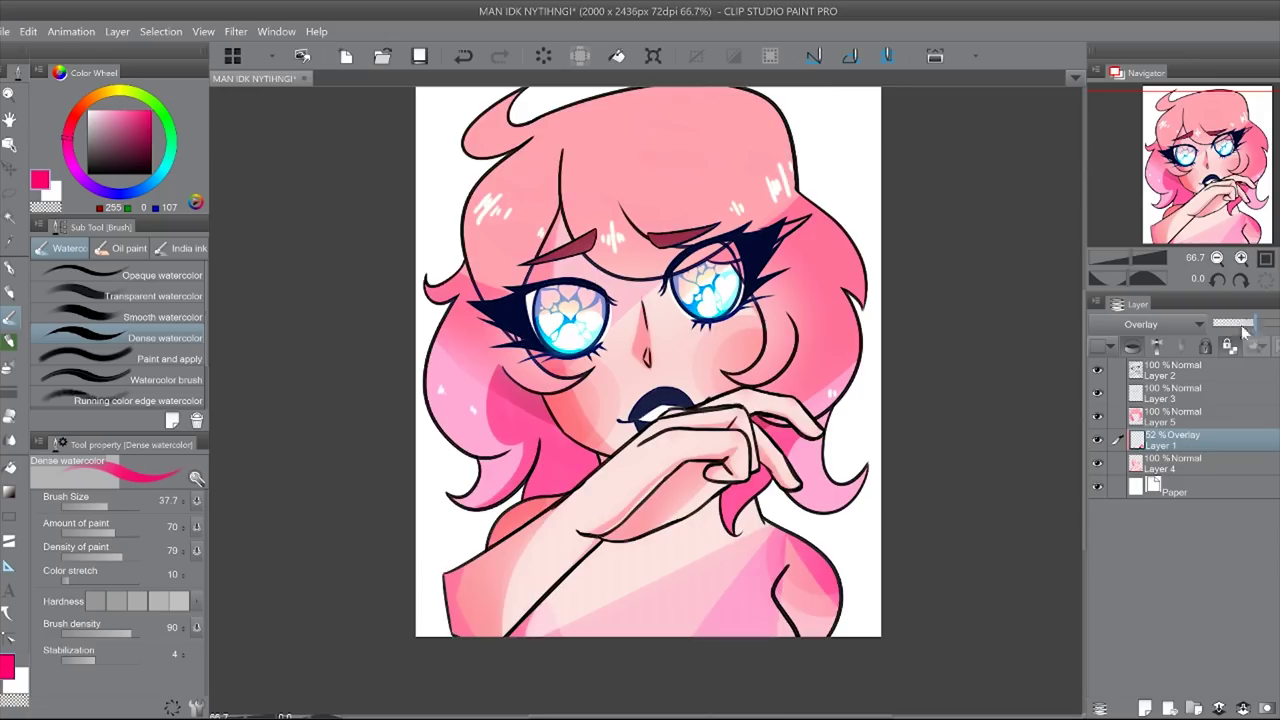
Step: Lower the Overlay accent layer to 40% opacity and paint pink blush under both eyes with Dense watercolor at size 137.6
{"action": "left_click", "coordinate": [1241, 257]}
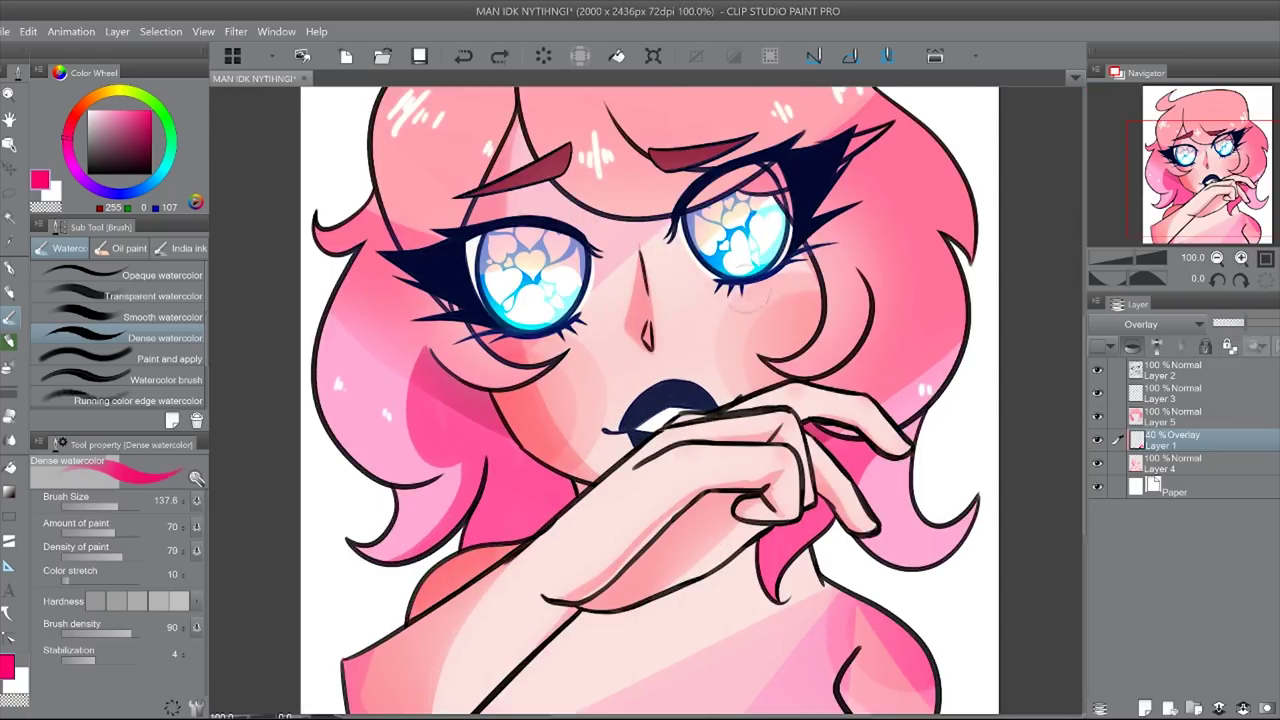
{"action": "left_click", "coordinate": [1217, 257]}
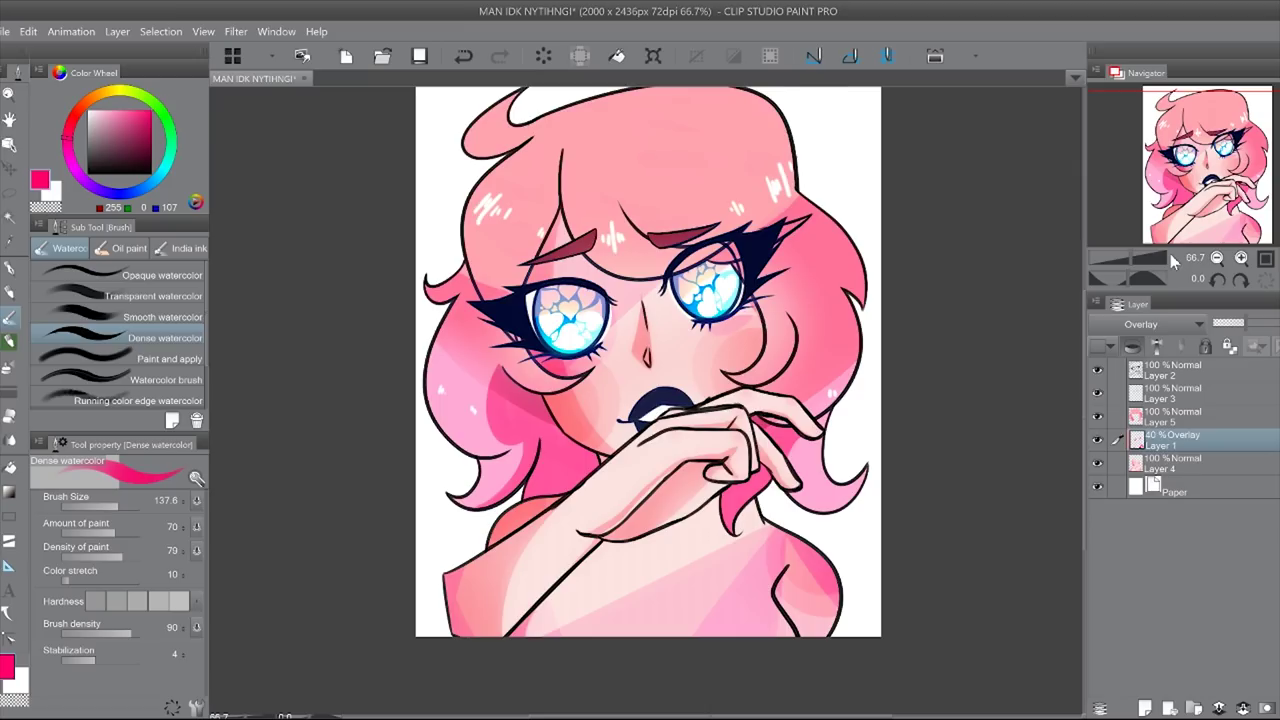
{"action": "left_click", "coordinate": [1170, 253]}
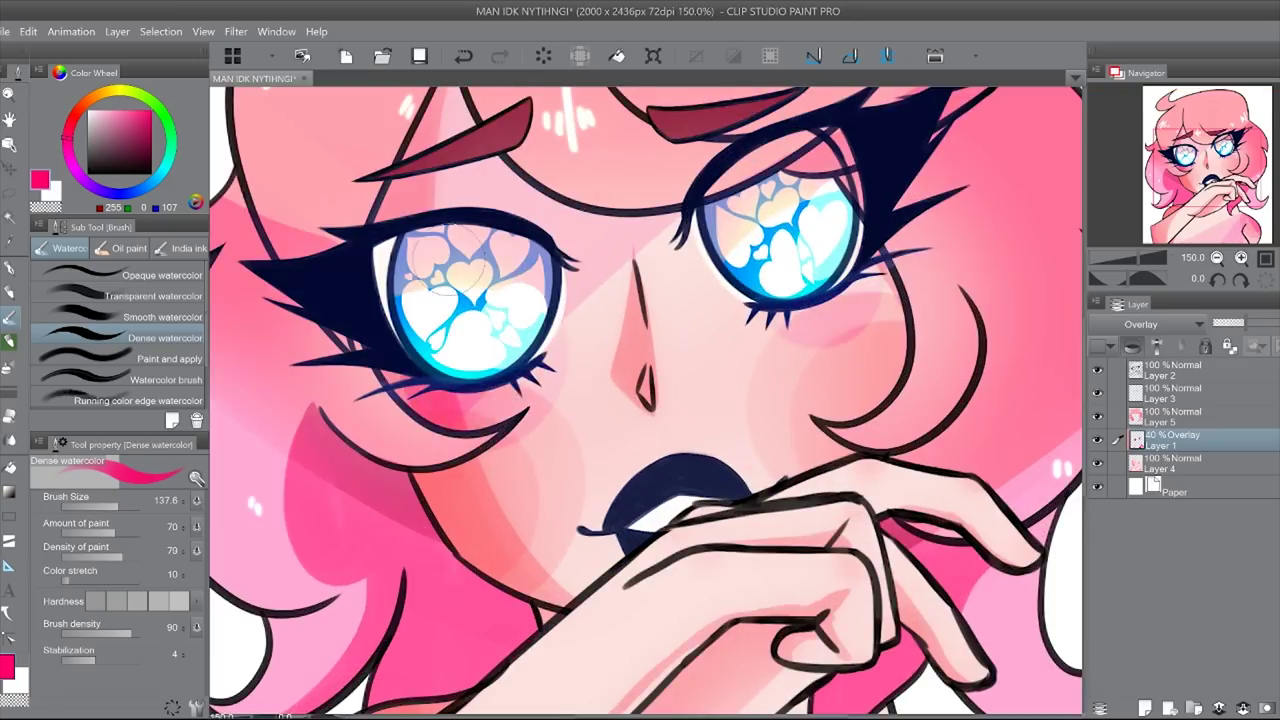
{"action": "key", "text": "ctrl+minus"}
{"action": "key", "text": "ctrl+minus"}
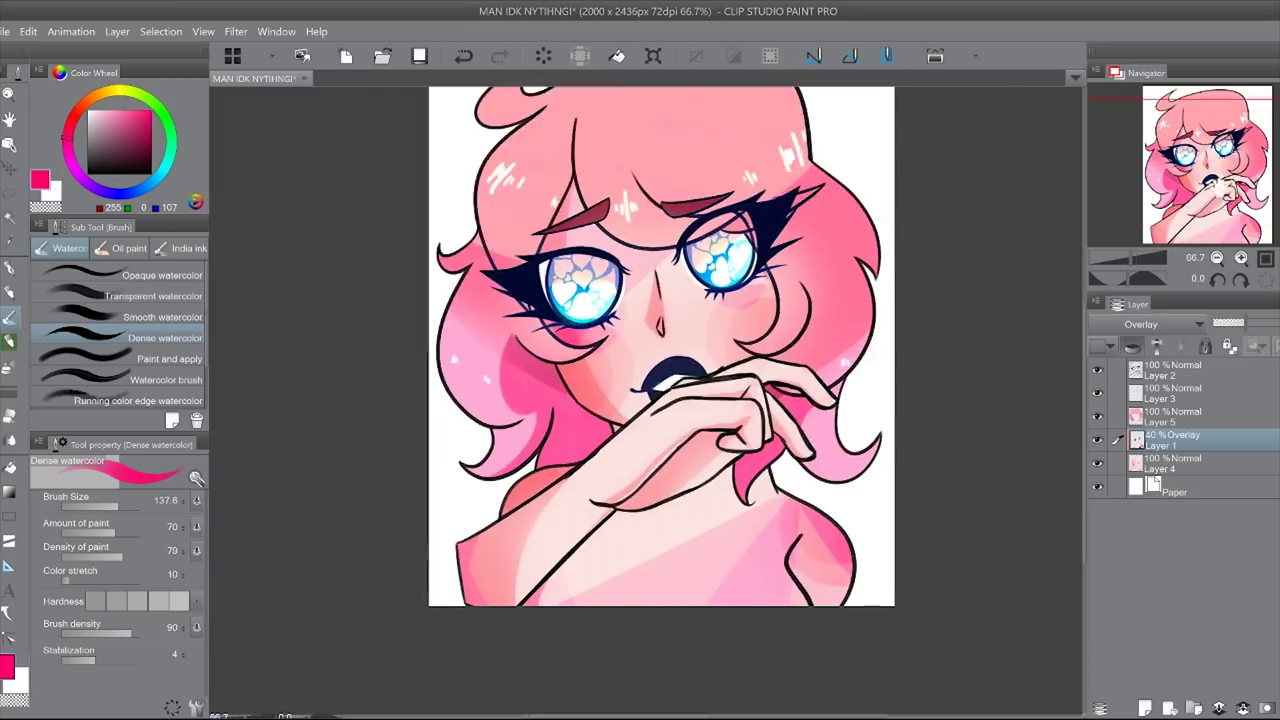
Step: Paint pink accents on the nose and along the forearm's lower edge with Dense watercolor at size 25.3
{"action": "scroll", "coordinate": [660, 345], "scroll_direction": "up", "scroll_amount": 1}
{"action": "key", "text": "ctrl+plus"}
{"action": "key", "text": "ctrl+plus"}
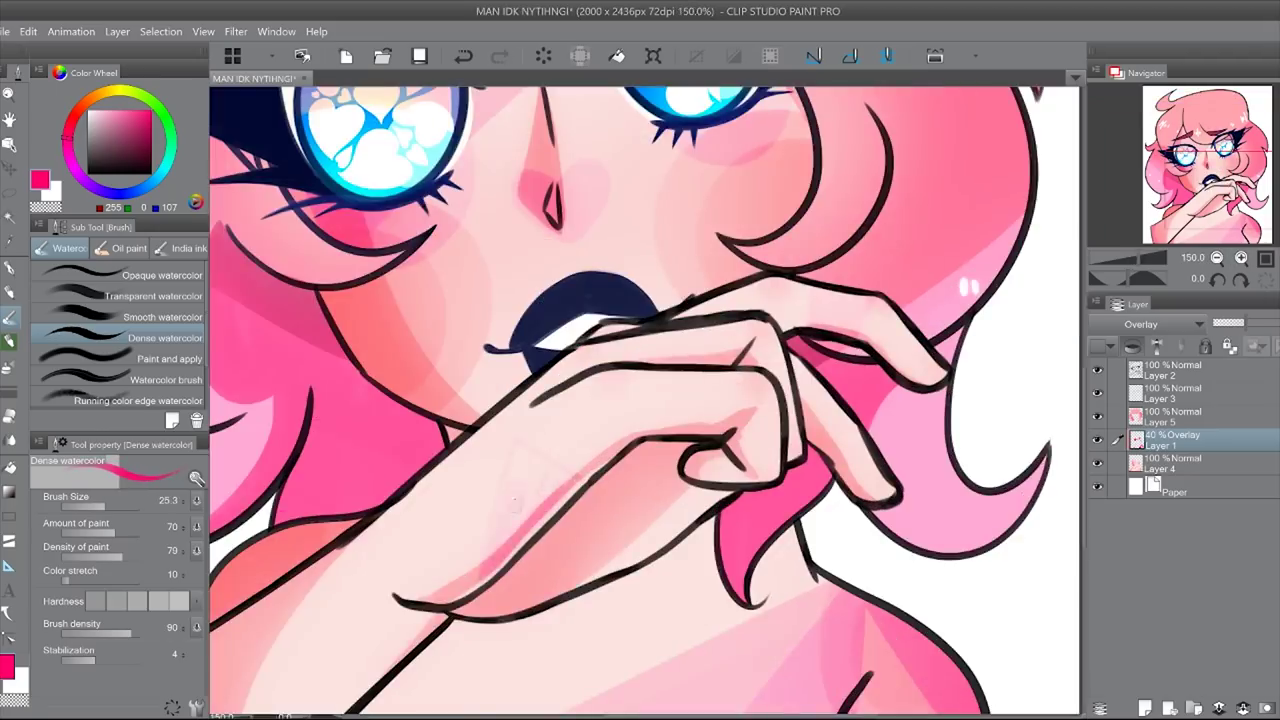
{"action": "key", "text": "ctrl+minus"}
{"action": "key", "text": "ctrl+plus"}
{"action": "key", "text": "ctrl+minus"}
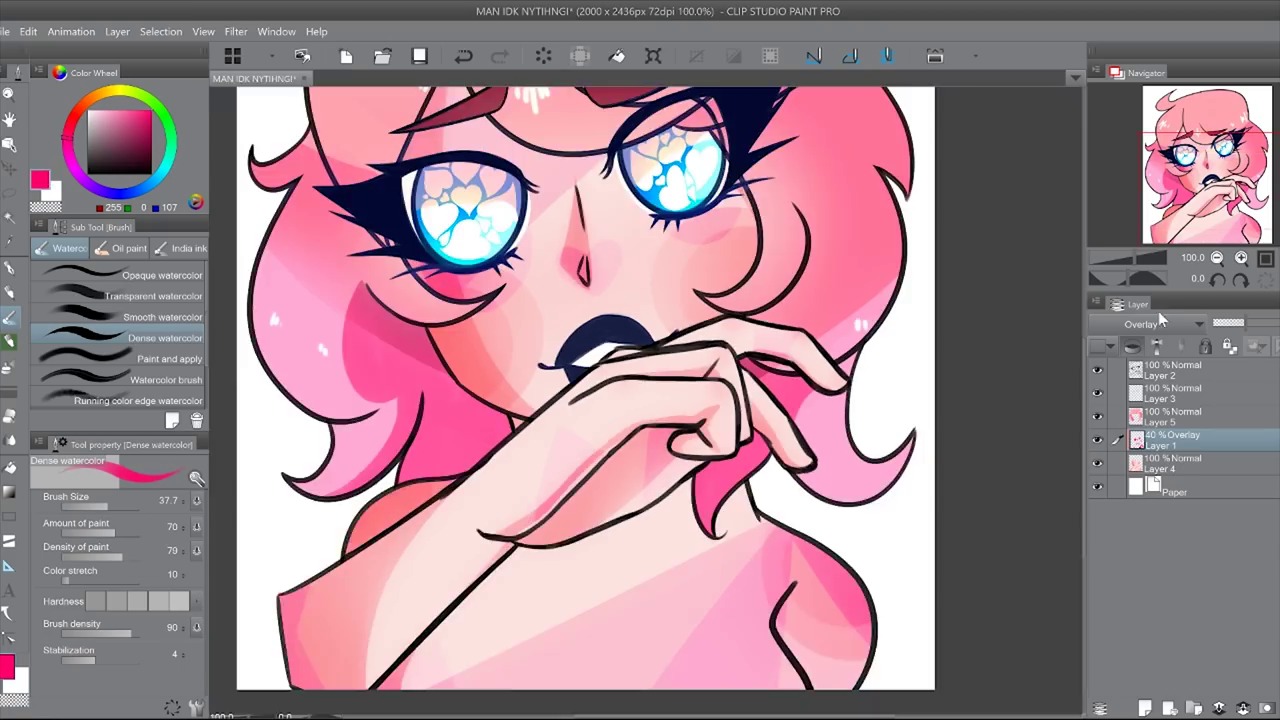
Step: Merge the pink accent layer into skin Layer 4 and add a new Normal layer above Layer 5
{"action": "key", "text": "ctrl+minus"}
{"action": "key", "text": "ctrl+e"}
{"action": "key", "text": "ctrl+z"}
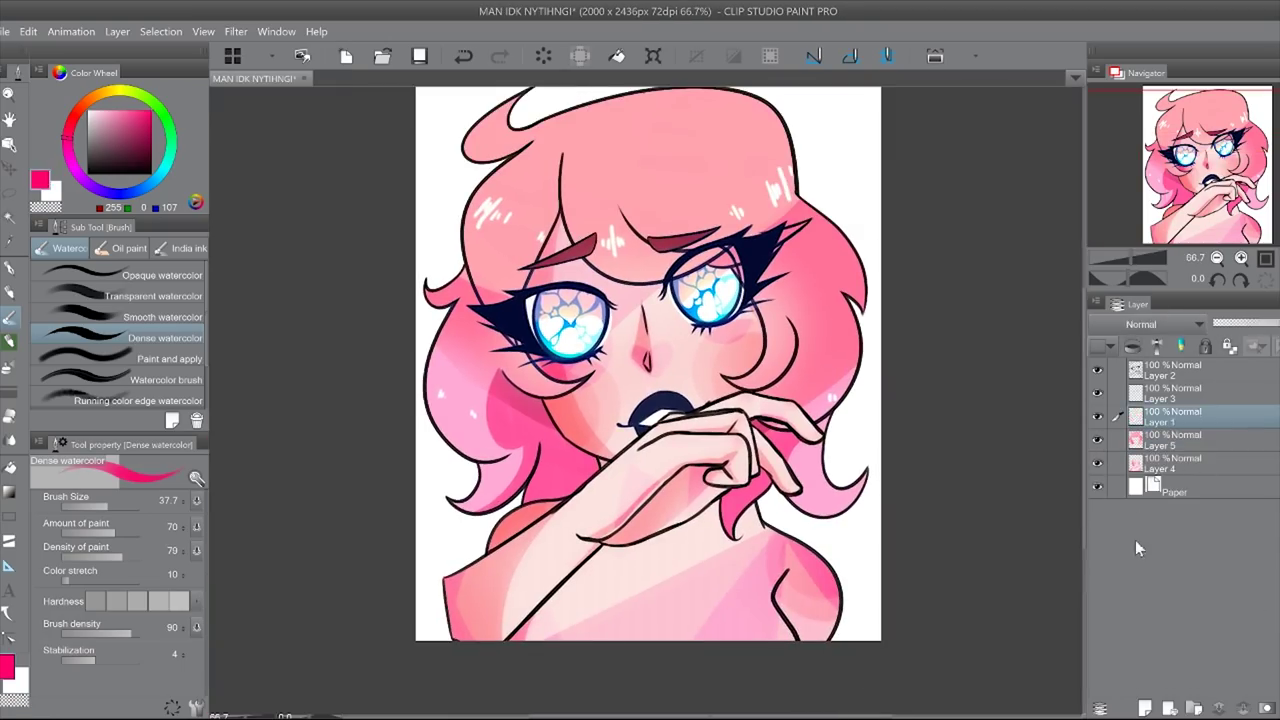
Step: Paint a large rounded pink shade across the top of the hair at size 157.3, with the layer on Overlay at 36% opacity
{"action": "left_click_drag", "start_coordinate": [830, 50], "coordinate": [820, 243]}
{"action": "mouse_move", "coordinate": [730, 345]}
{"action": "left_mouse_down"}
{"action": "mouse_move", "coordinate": [680, 300]}
{"action": "mouse_move", "coordinate": [740, 320]}
{"action": "mouse_move", "coordinate": [650, 310]}
{"action": "left_mouse_up"}
{"action": "key", "text": "ctrl+z"}
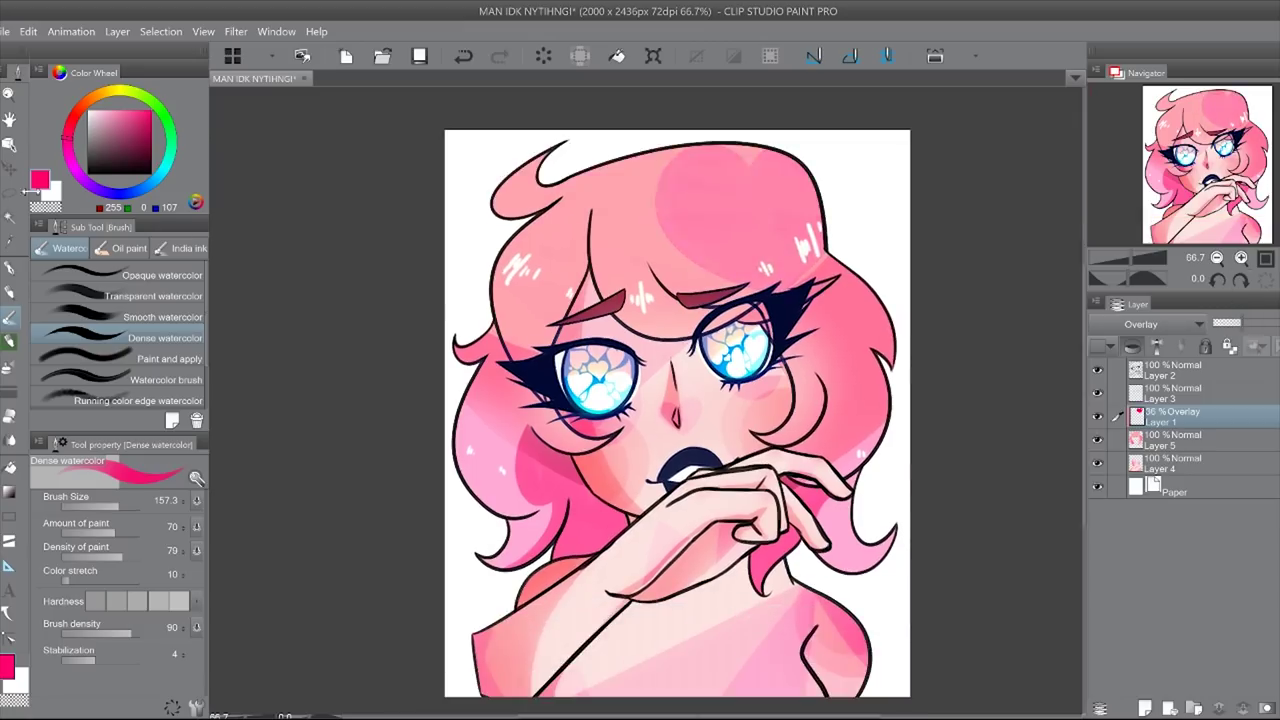
Step: Merge the hair shade into Layer 5, and combine Layer 5 with Layer 4
{"action": "key", "text": "ctrl+z"}
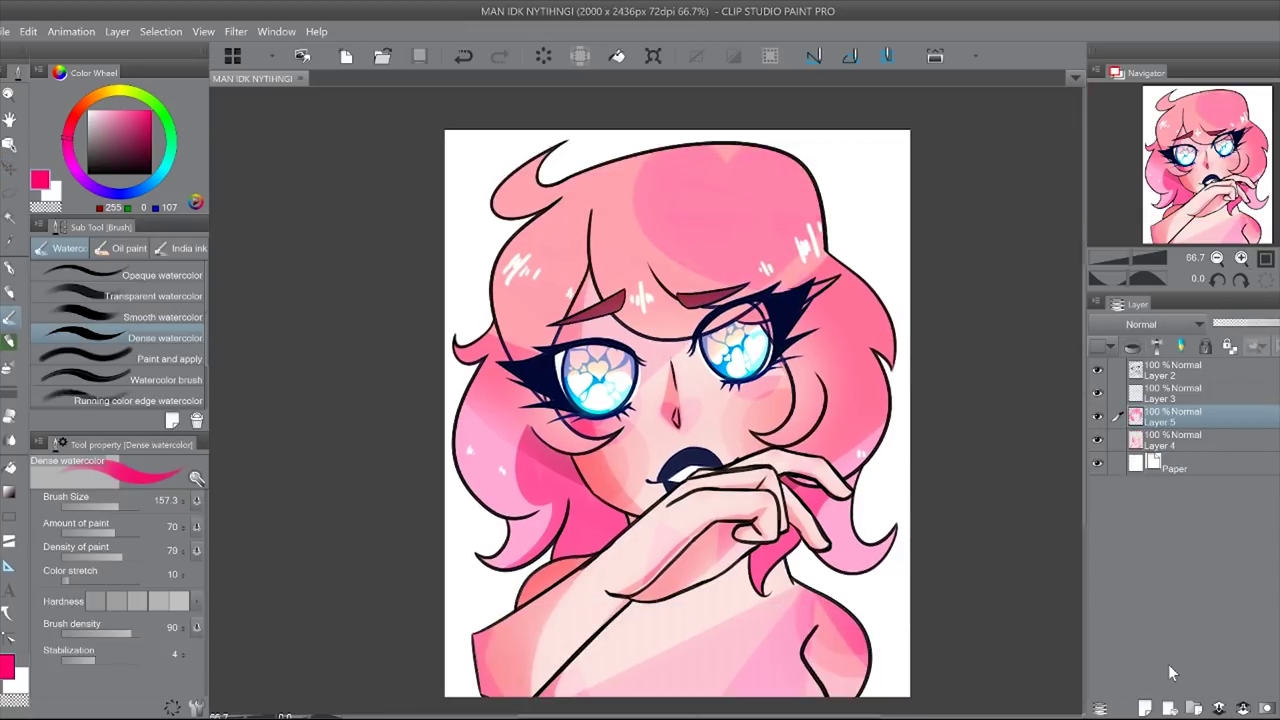
{"action": "key", "text": "ctrl+z"}
{"action": "key", "text": "ctrl+z"}
{"action": "key", "text": "ctrl+z"}
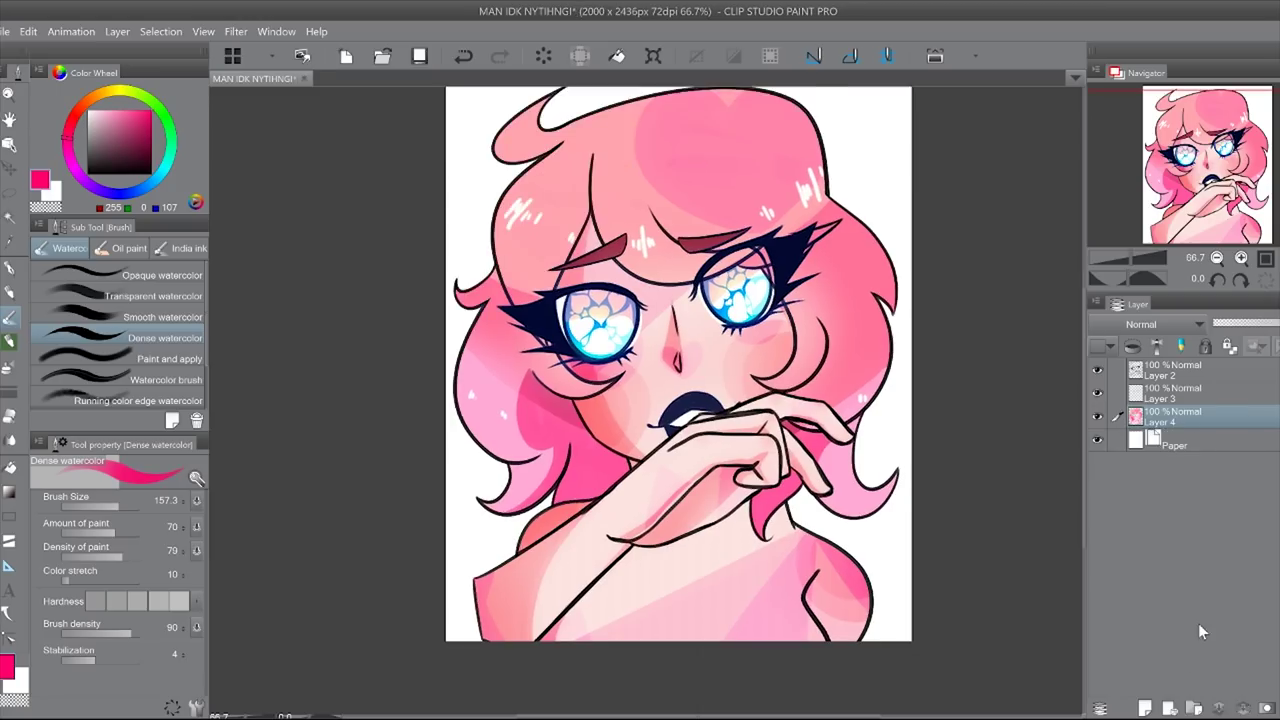
Step: Try different color adjustments on the irises of Layer 3
{"action": "key", "text": "ctrl+z"}
{"action": "key", "text": "ctrl+z"}
{"action": "key", "text": "ctrl+z"}
{"action": "key", "text": "ctrl+z"}
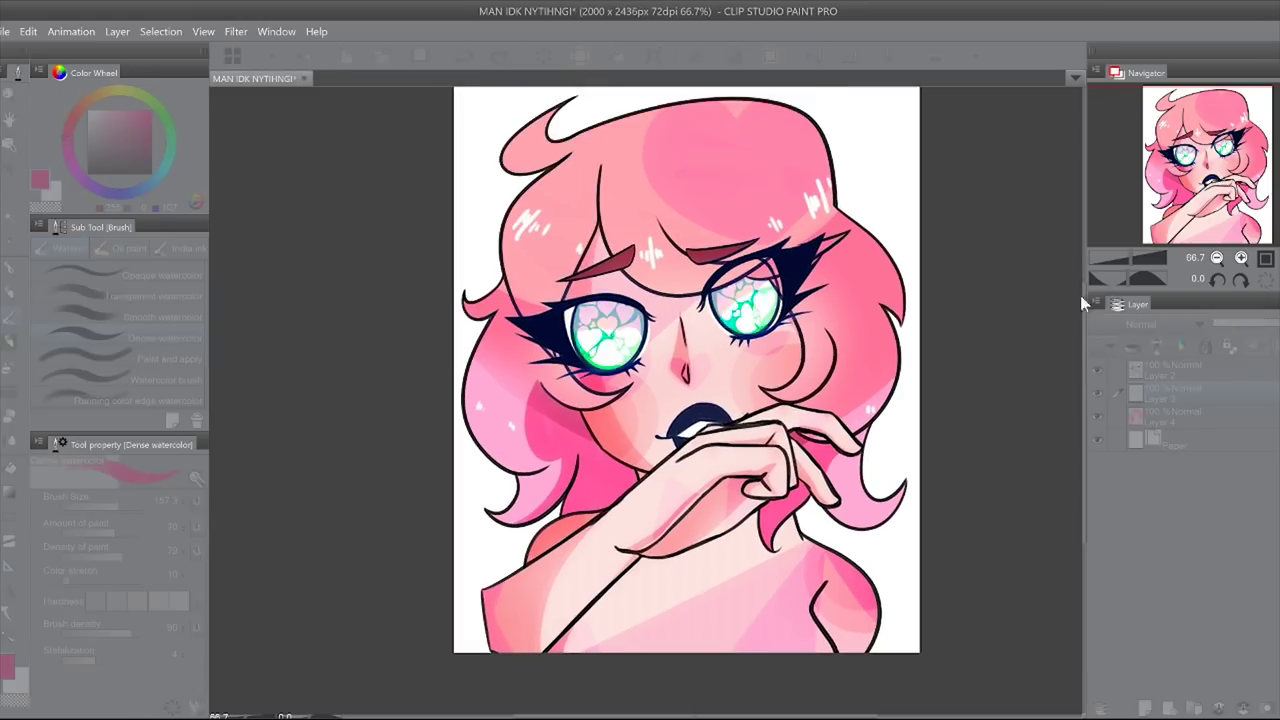
{"action": "key", "text": "ctrl+z"}
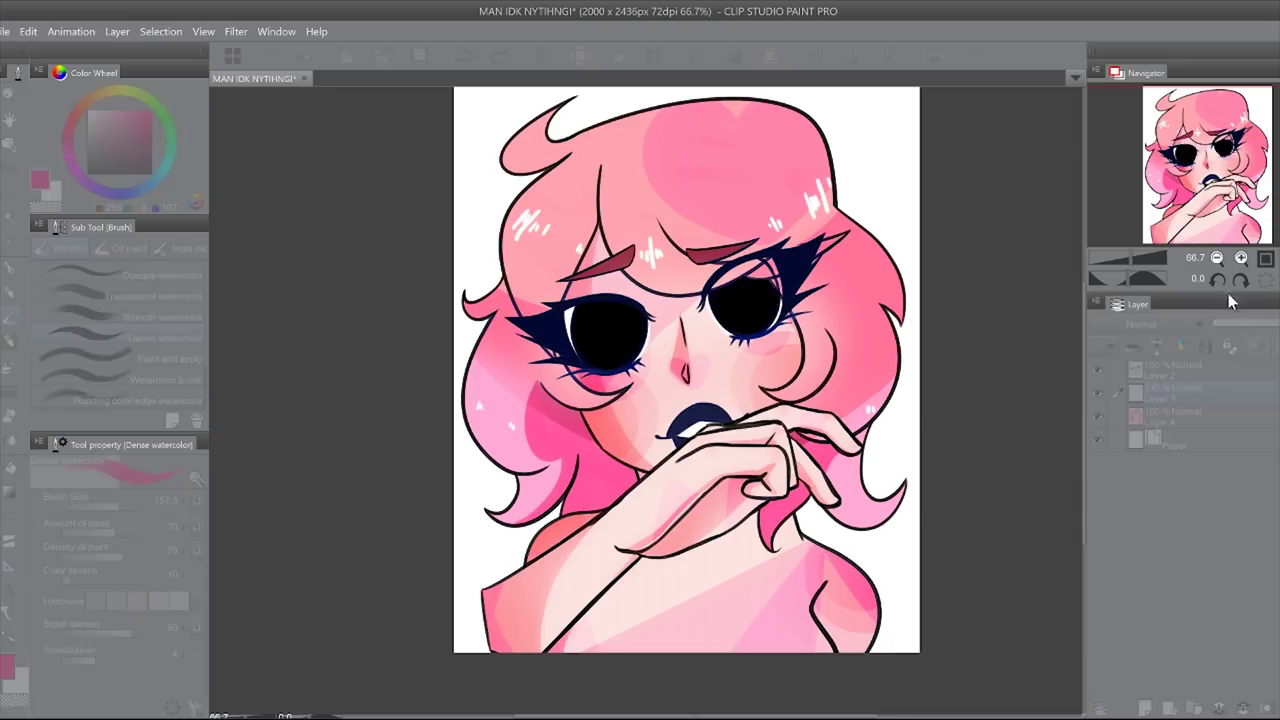
Step: Paint dark blue over both irises on a new layer above Layer 3 with Dense watercolor at size 157.3
{"action": "left_click_drag", "start_coordinate": [470, 330], "coordinate": [580, 430]}
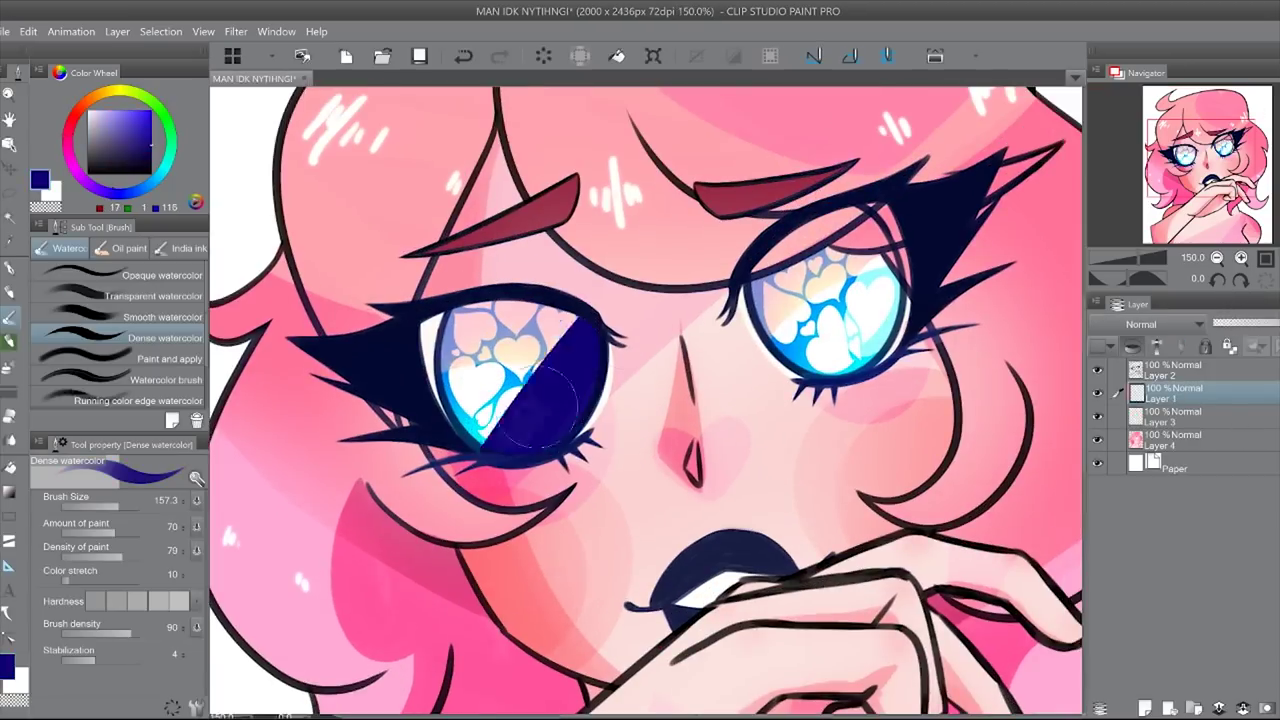
{"action": "left_click_drag", "start_coordinate": [760, 280], "coordinate": [880, 350]}
{"action": "key", "text": "ctrl+alt+0"}
{"action": "left_click", "coordinate": [1141, 324]}
{"action": "left_click", "coordinate": [1217, 257]}
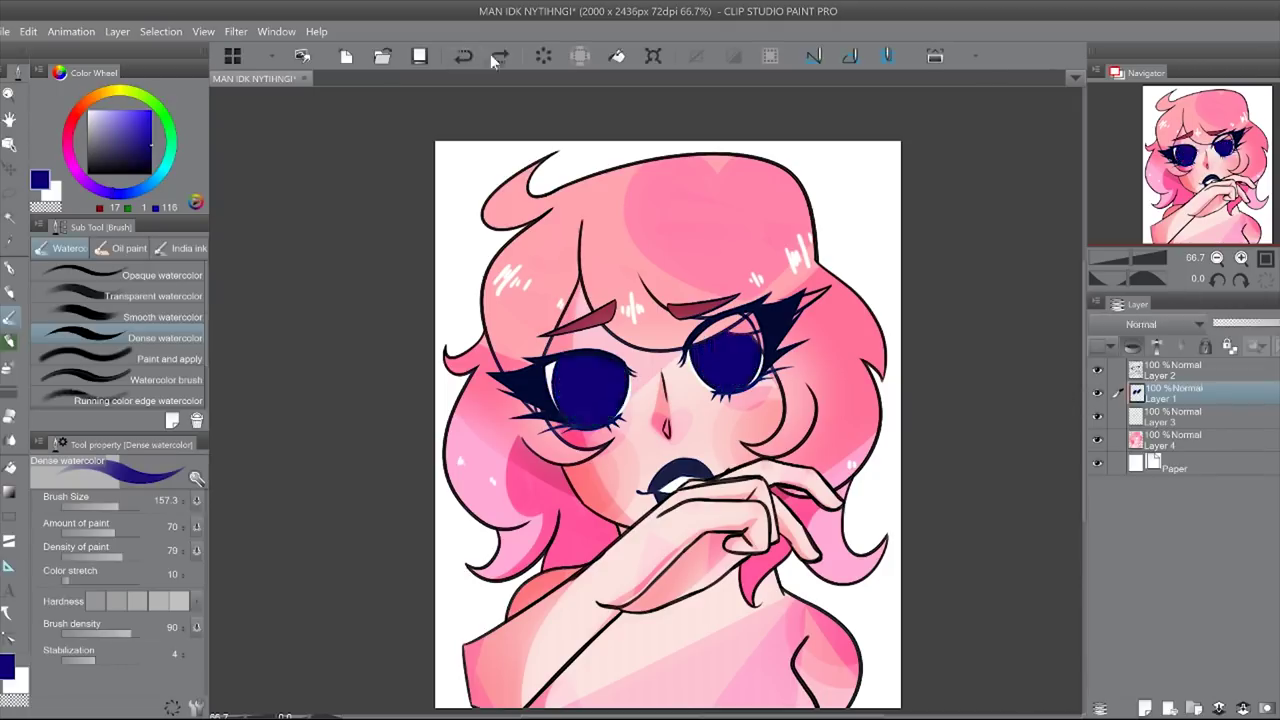
Step: Blend the dark blue layer with the irises to tint their hearts pink, and merge the iris layers into Layer 4
{"action": "key", "text": "ctrl+e"}
{"action": "key", "text": "ctrl+e"}
{"action": "left_click", "coordinate": [1098, 421]}
{"action": "left_click", "coordinate": [1098, 421]}
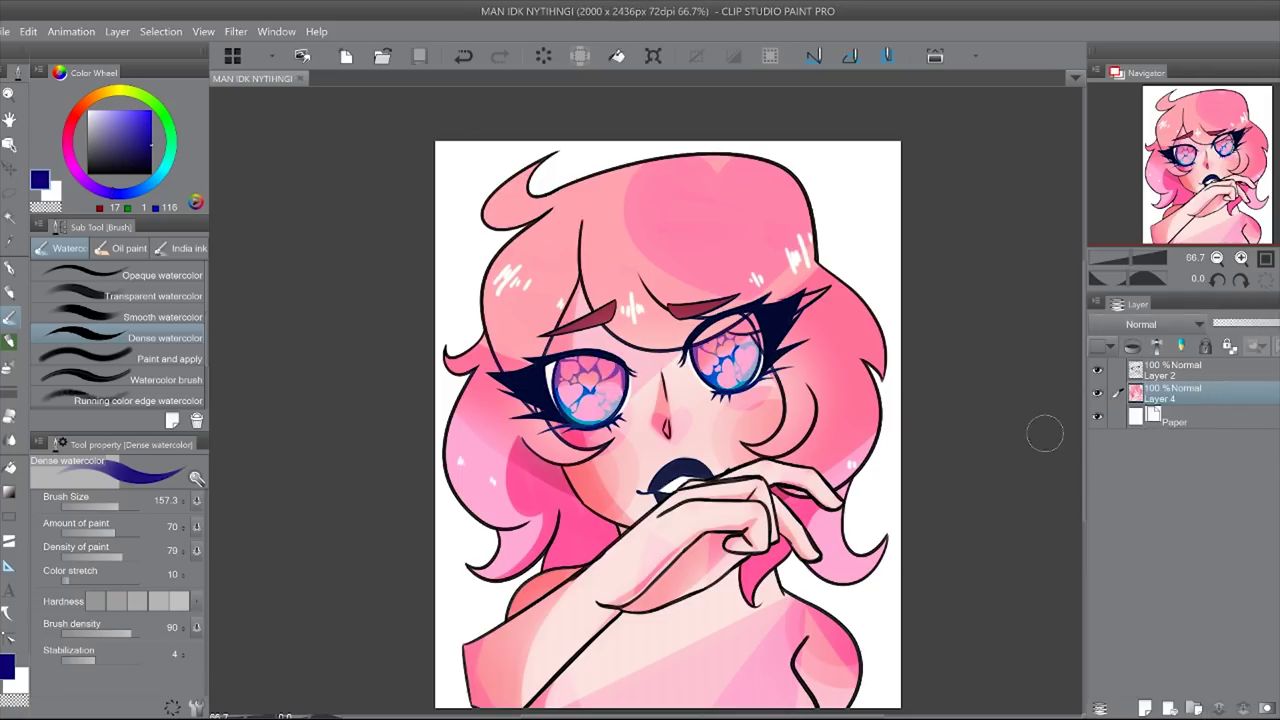
Step: Paint both eyebrows dark navy on a new layer above Layer 4 with Dense watercolor at size 27.6
{"action": "scroll", "coordinate": [675, 400], "scroll_direction": "down", "scroll_amount": 1}
{"action": "scroll", "coordinate": [675, 365], "scroll_direction": "up", "scroll_amount": 2}
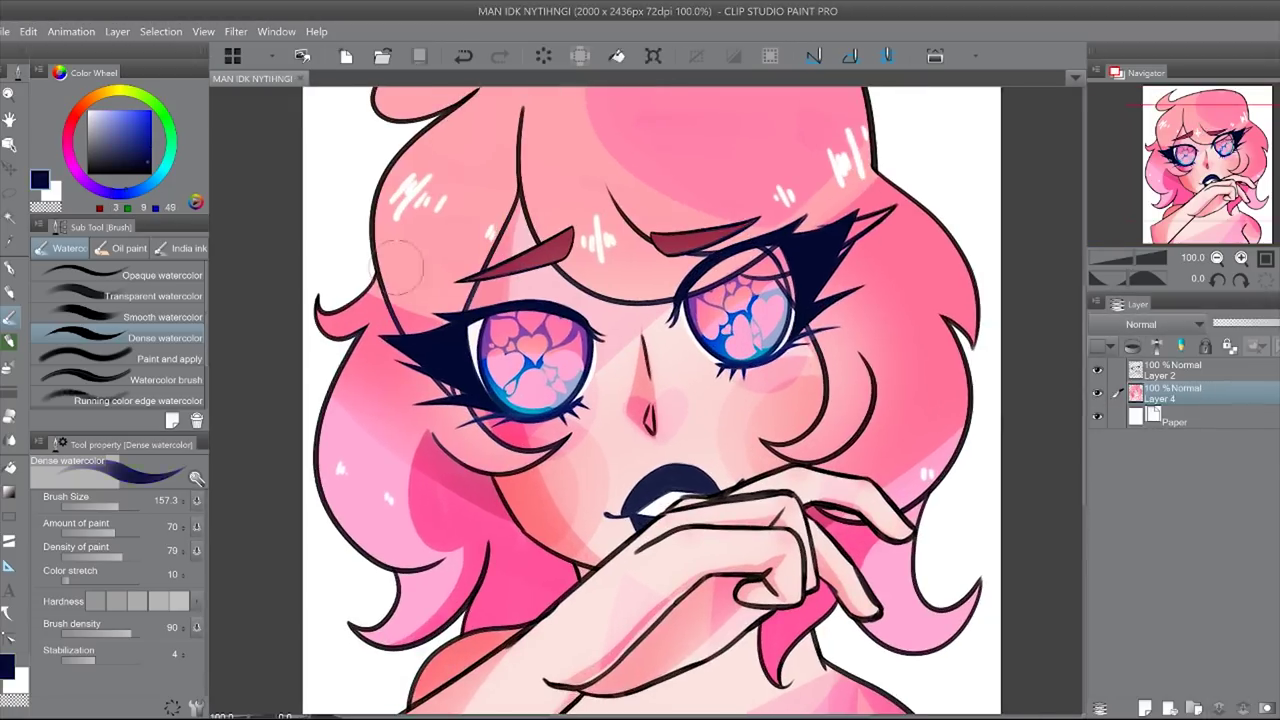
{"action": "left_click", "coordinate": [100, 506]}
{"action": "scroll", "coordinate": [645, 400], "scroll_direction": "up", "scroll_amount": 3}
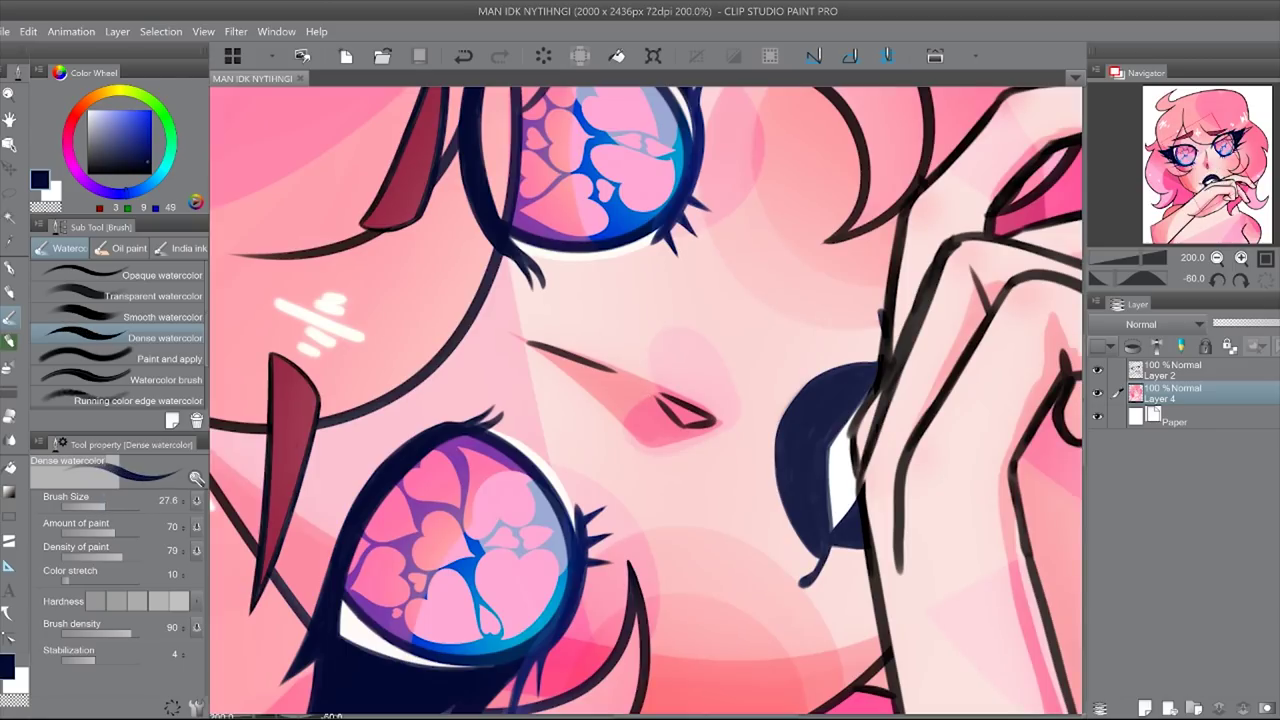
{"action": "key", "text": "ctrl+shift+n"}
{"action": "left_click_drag", "start_coordinate": [300, 410], "coordinate": [260, 575]}
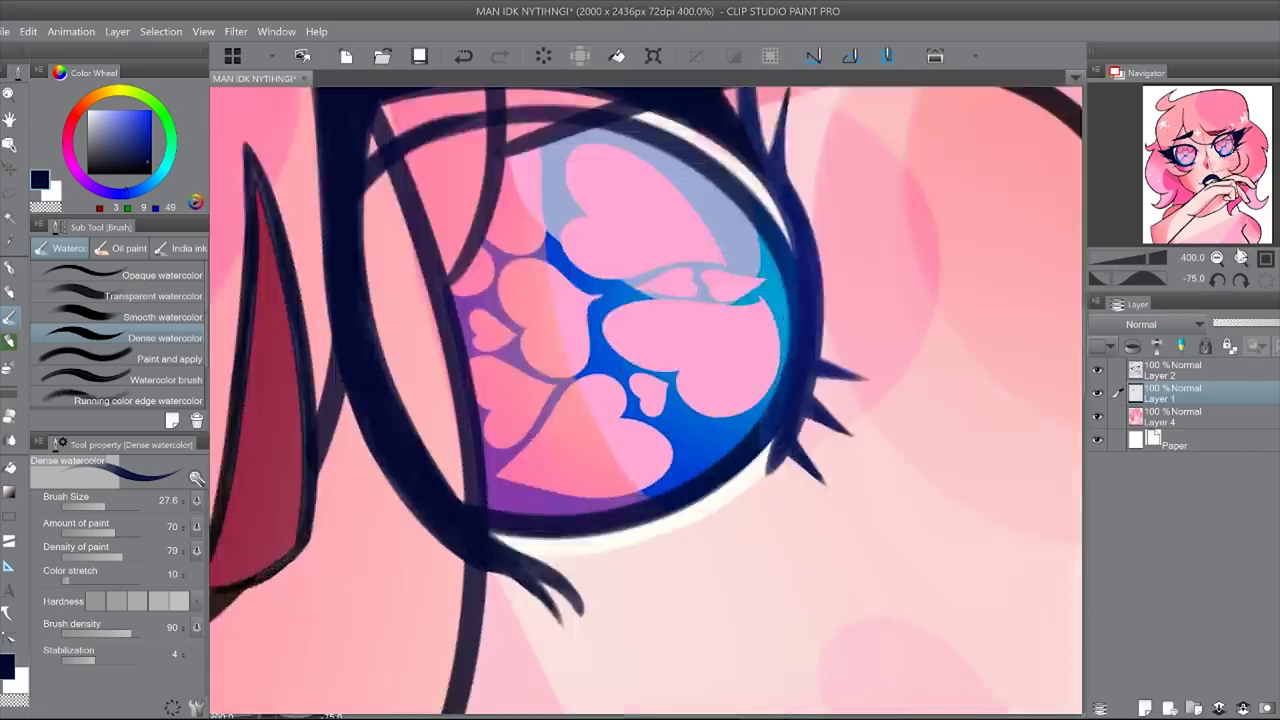
{"action": "left_click_drag", "start_coordinate": [452, 355], "coordinate": [449, 415]}
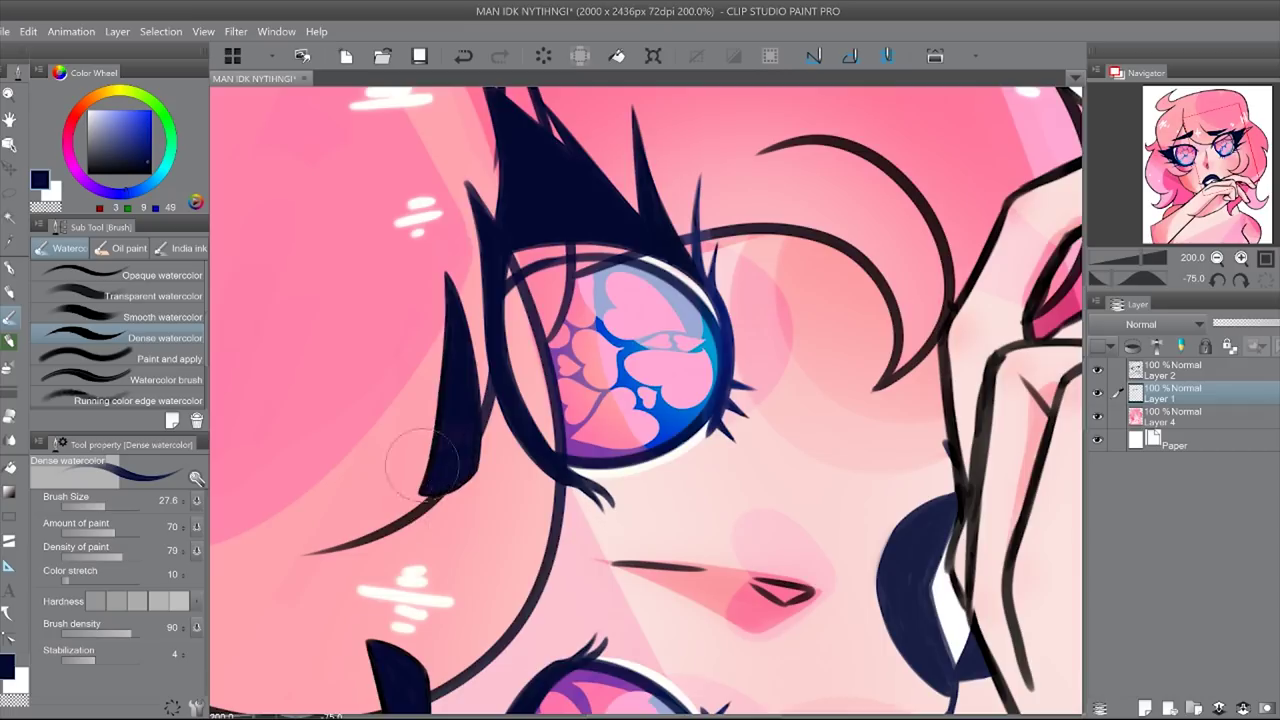
Step: Merge the navy eyebrows into Layer 4 and save the drawing
{"action": "key", "text": "ctrl+0"}
{"action": "key", "text": "ctrl+e"}
{"action": "key", "text": "ctrl+s"}
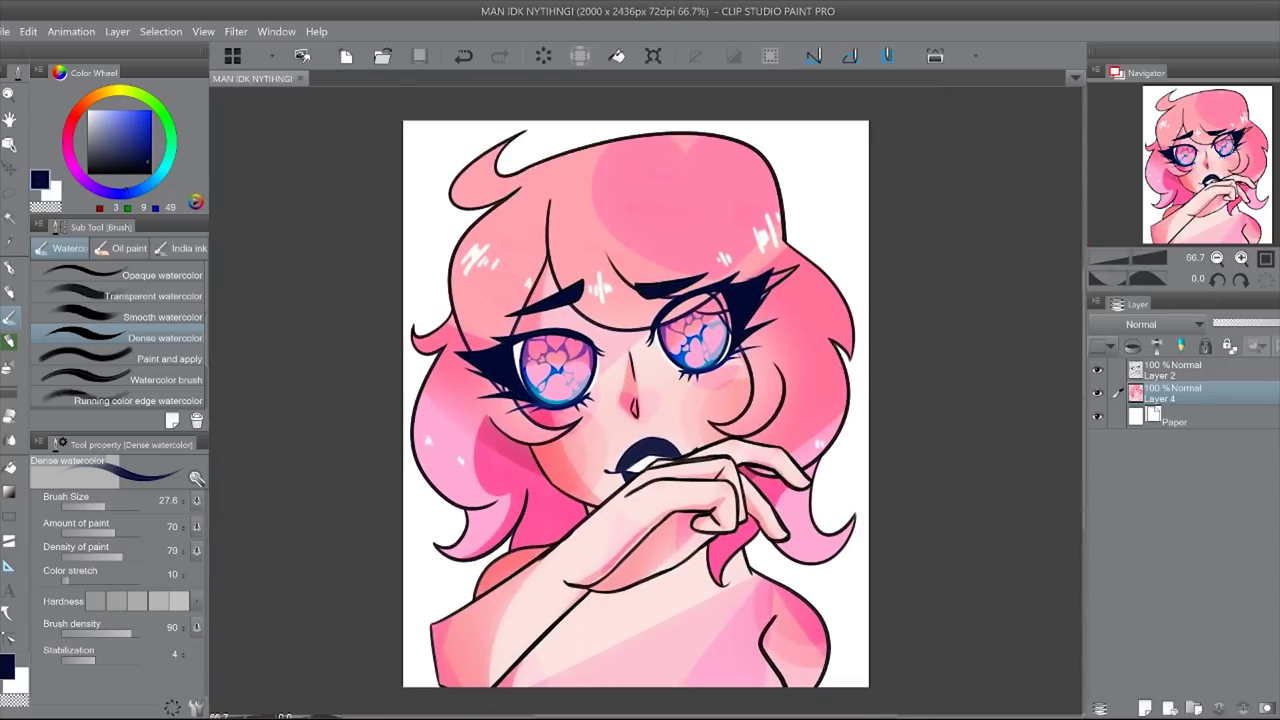
Step: Handwrite "this is fun" with a smiley beside the hair on a new top layer at size 25.3, and select Layer 4
{"action": "key", "text": "ctrl+shift+n"}
{"action": "key", "text": "bracketleft"}
{"action": "left_click", "coordinate": [1175, 416]}
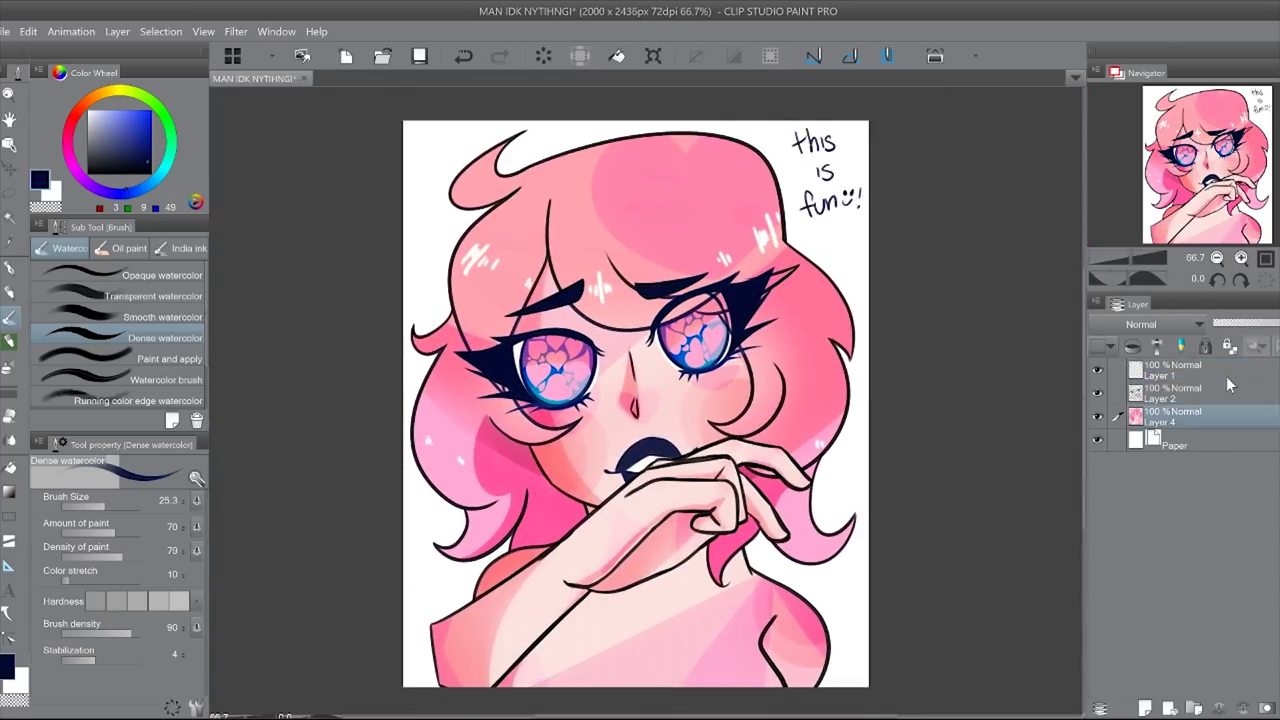
Step: Airbrush soft white highlights on the face on a new Overlay layer above Layer 4, using the Soft airbrush at size 196.6
{"action": "scroll", "coordinate": [640, 198], "scroll_direction": "up", "scroll_amount": 2}
{"action": "scroll", "coordinate": [600, 200], "scroll_direction": "down", "scroll_amount": 1}
{"action": "key", "text": "ctrl+shift+n"}
{"action": "key", "text": "x"}
{"action": "key", "text": "b"}
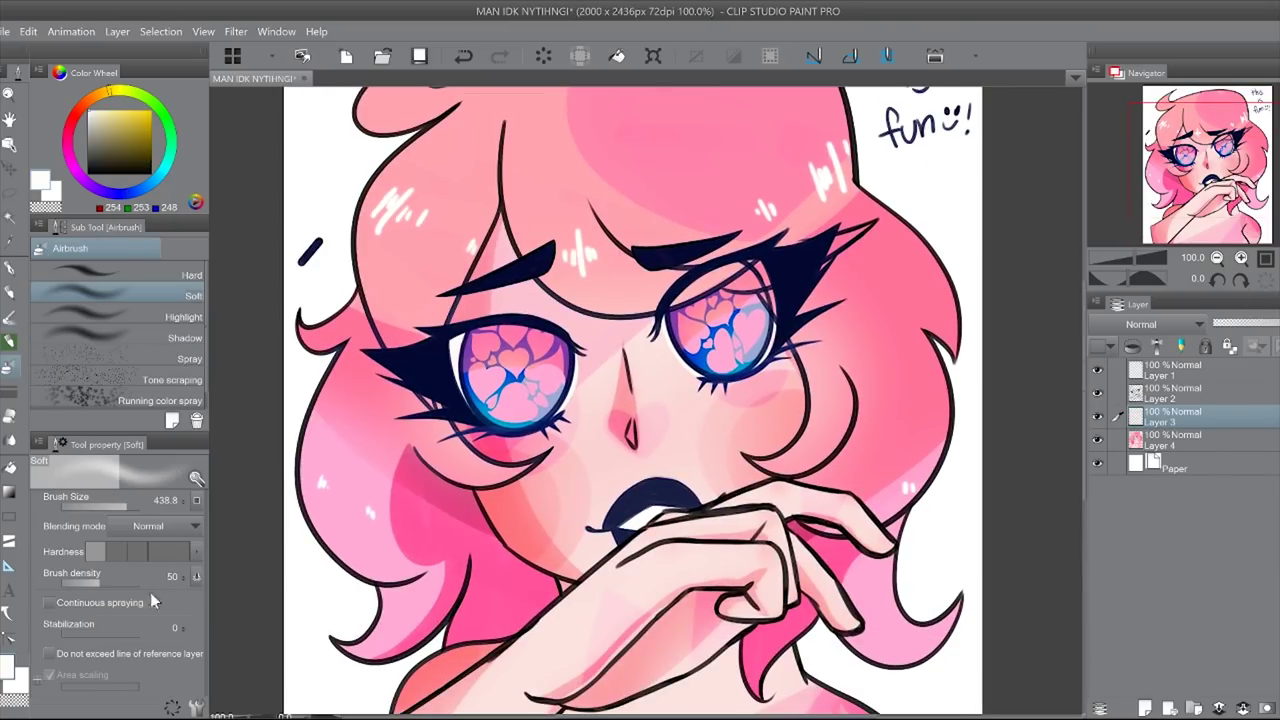
{"action": "key", "text": "ctrl+0"}
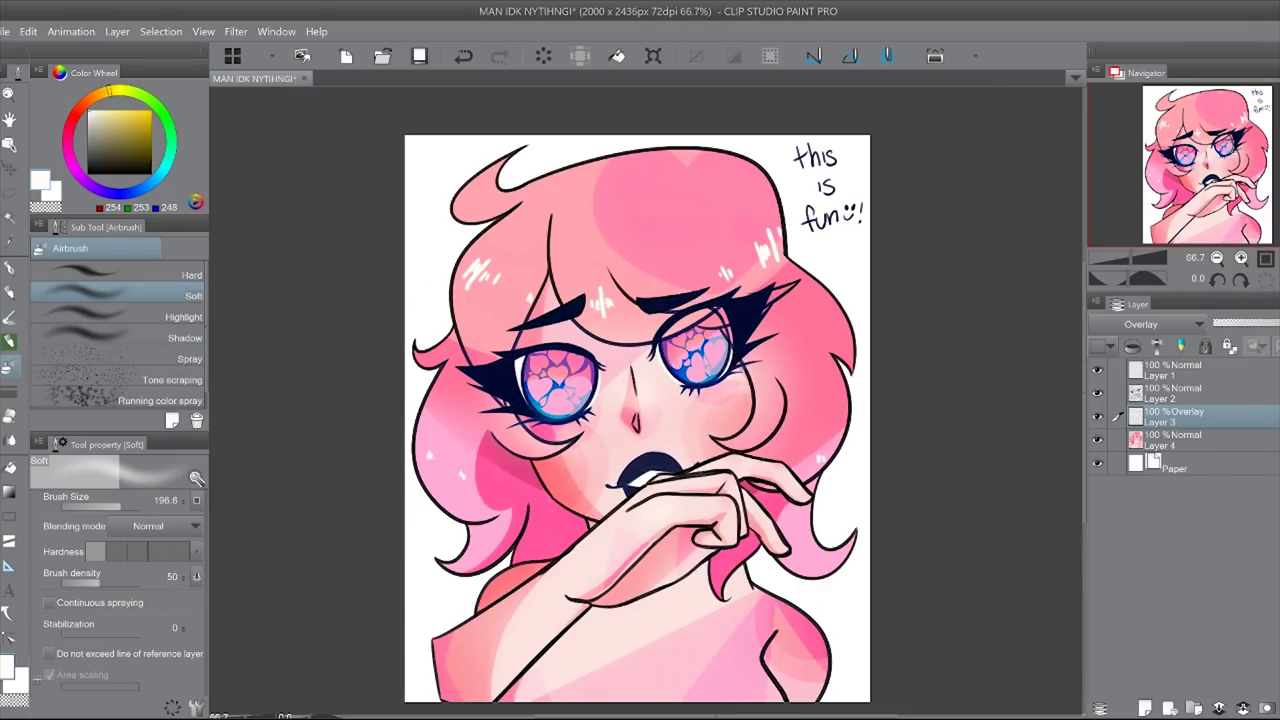
Step: Dab small white sparkles across the cheeks and nose with Dense watercolor at size 25.3, and merge them into Layer 4
{"action": "key", "text": "ctrl+plus"}
{"action": "key", "text": "ctrl+plus"}
{"action": "key", "text": "ctrl+plus"}
{"action": "key", "text": "b"}
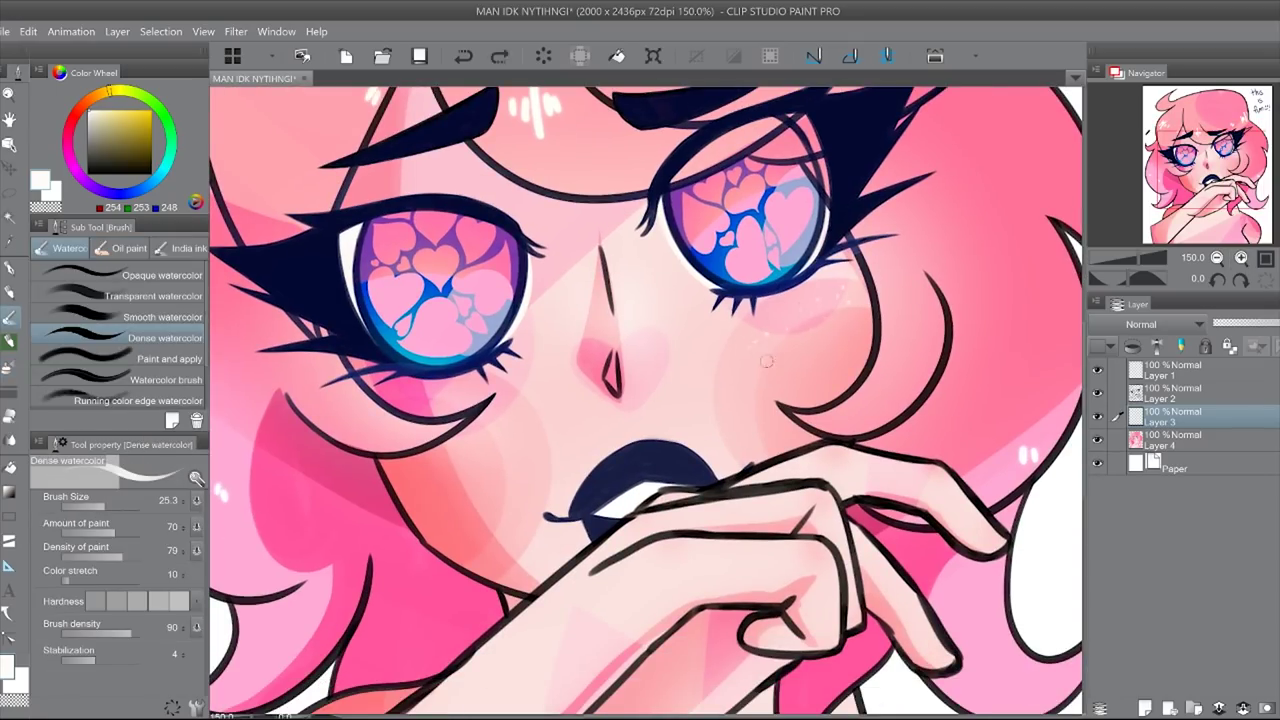
{"action": "left_click", "coordinate": [1217, 258]}
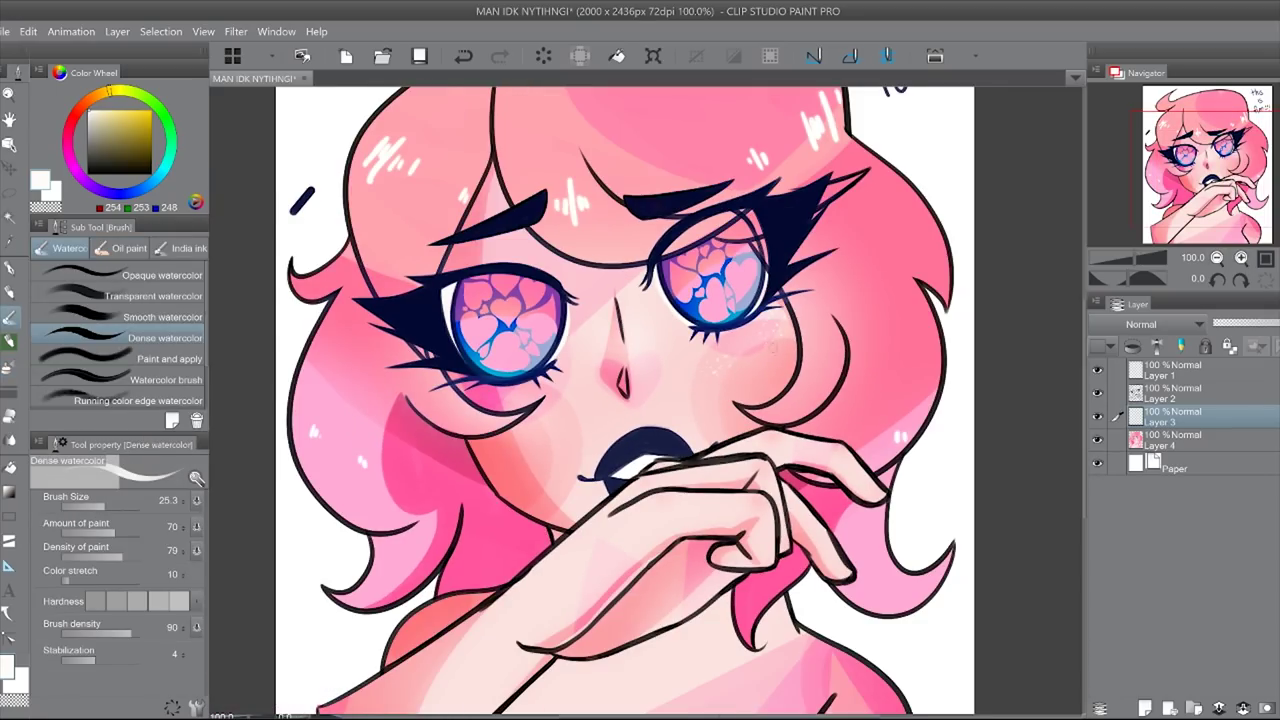
{"action": "key", "text": "ctrl+e"}
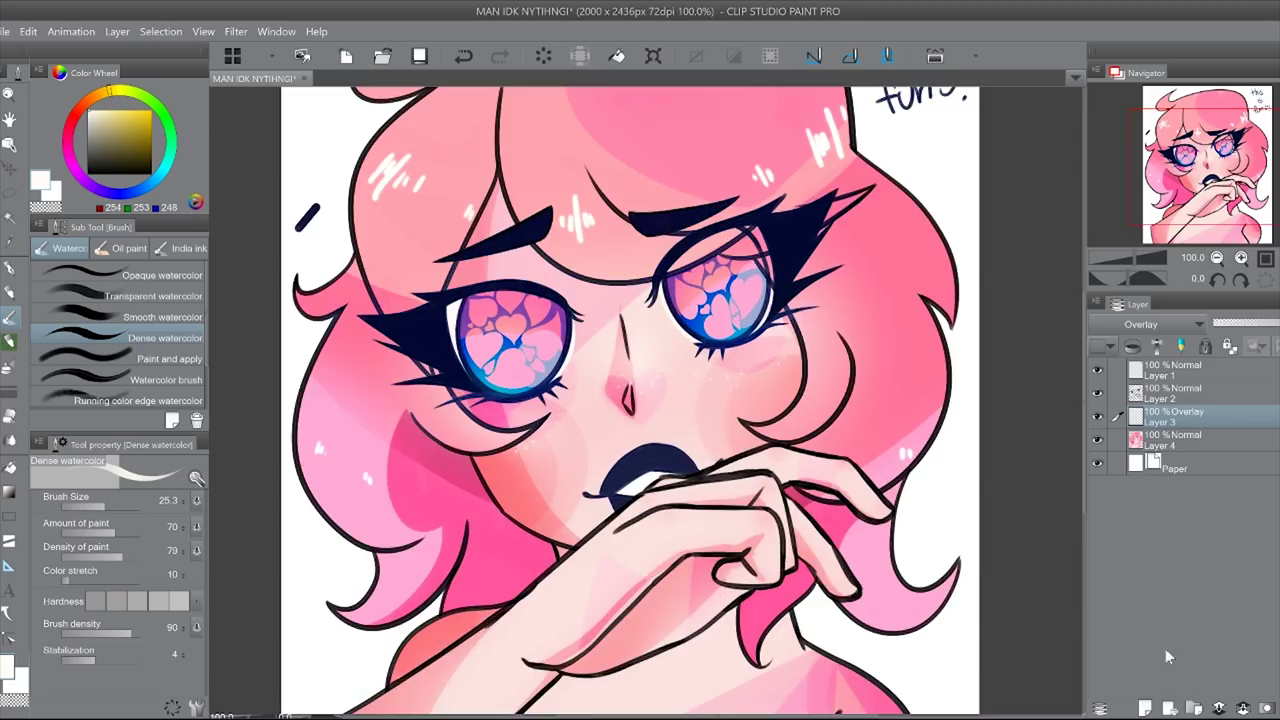
{"action": "left_click", "coordinate": [1242, 708]}
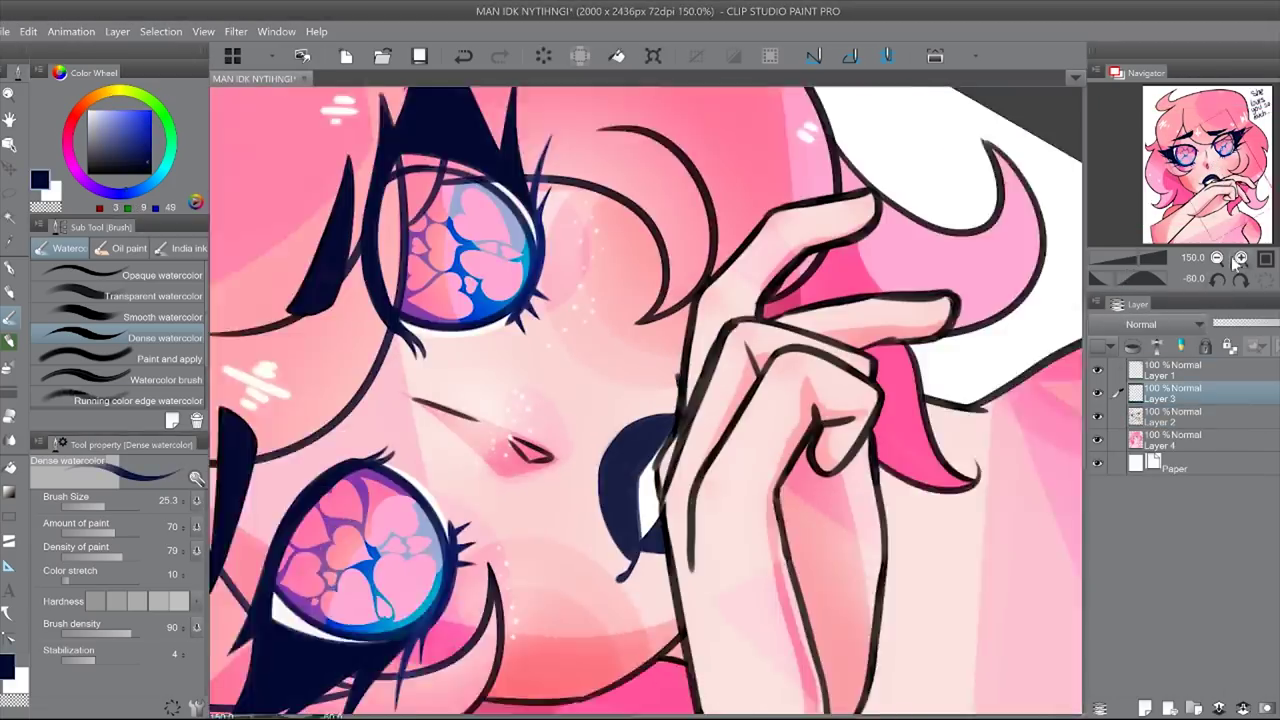
Step: Clean up the lips and mouth line in dark navy on a layer above Layer 2 with Dense watercolor at size 25.3
{"action": "left_click", "coordinate": [1240, 257]}
{"action": "key", "text": "ctrl+z"}
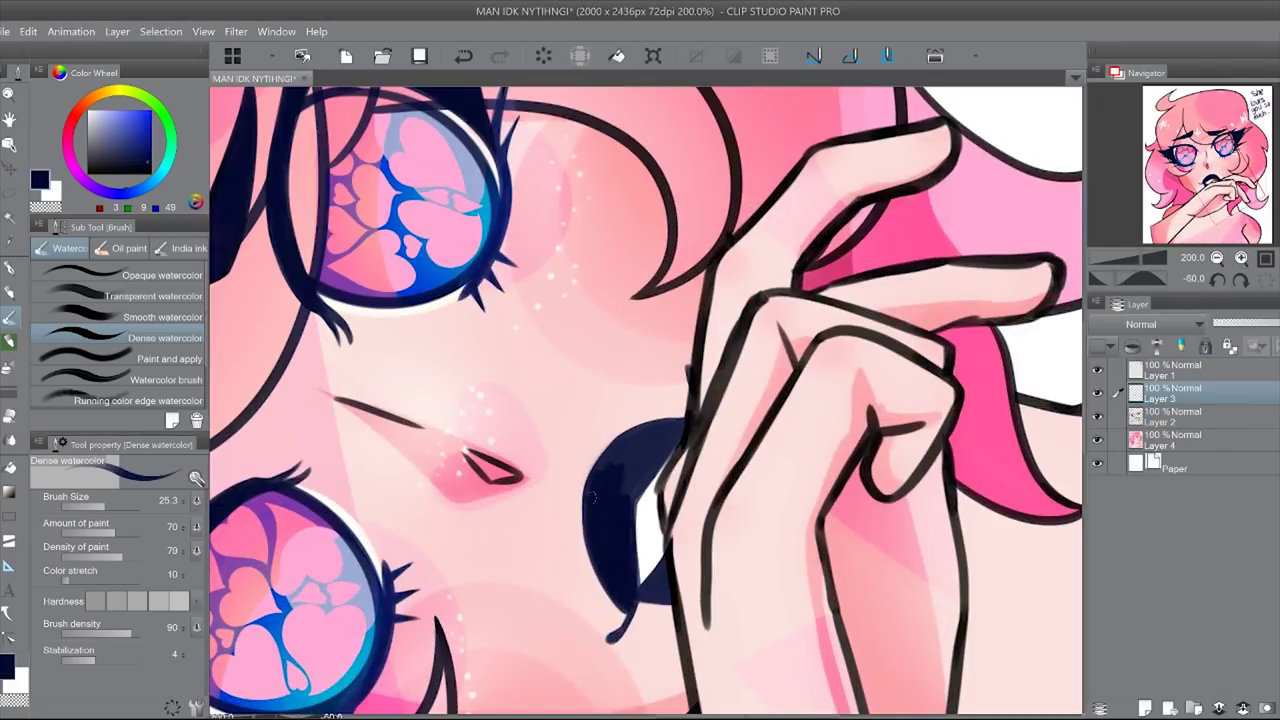
{"action": "scroll", "coordinate": [591, 497], "scroll_direction": "up", "scroll_amount": 2}
{"action": "mouse_move", "coordinate": [720, 470]}
{"action": "left_mouse_down"}
{"action": "mouse_move", "coordinate": [690, 580]}
{"action": "mouse_move", "coordinate": [626, 560]}
{"action": "left_mouse_up"}
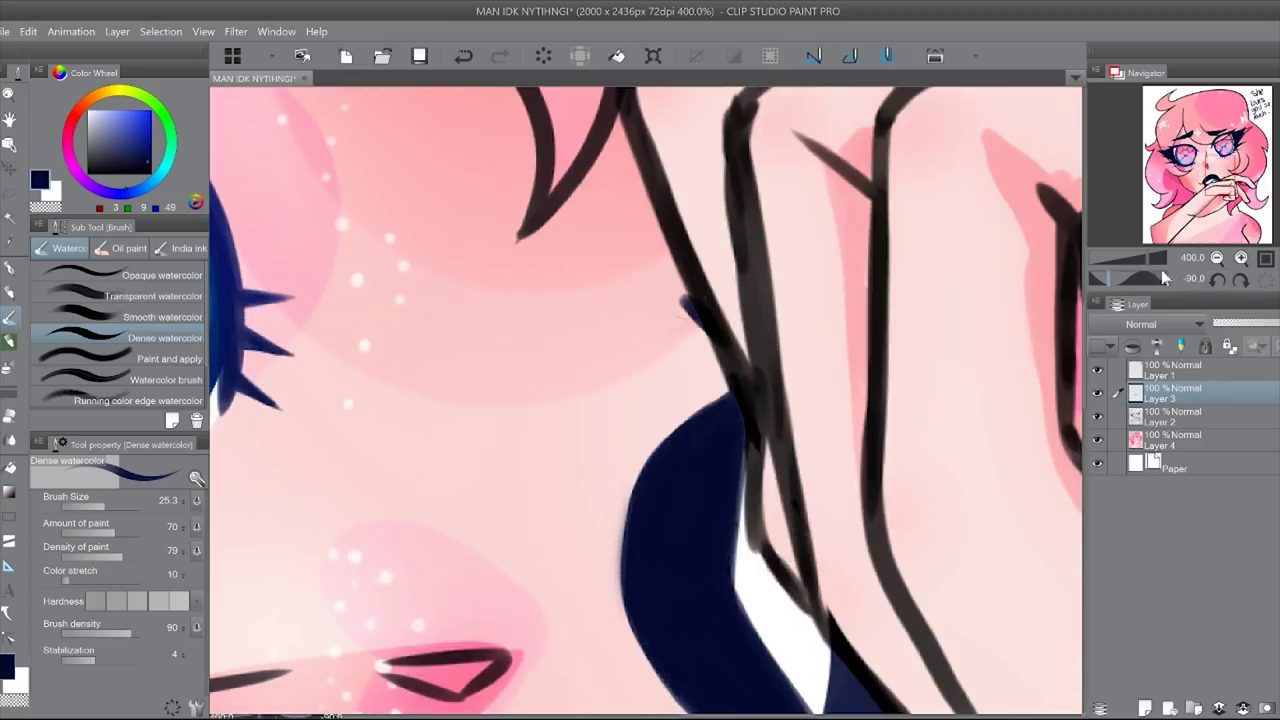
{"action": "left_click_drag", "start_coordinate": [700, 450], "coordinate": [455, 200]}
{"action": "left_click_drag", "start_coordinate": [590, 510], "coordinate": [580, 600]}
{"action": "key", "text": "-"}
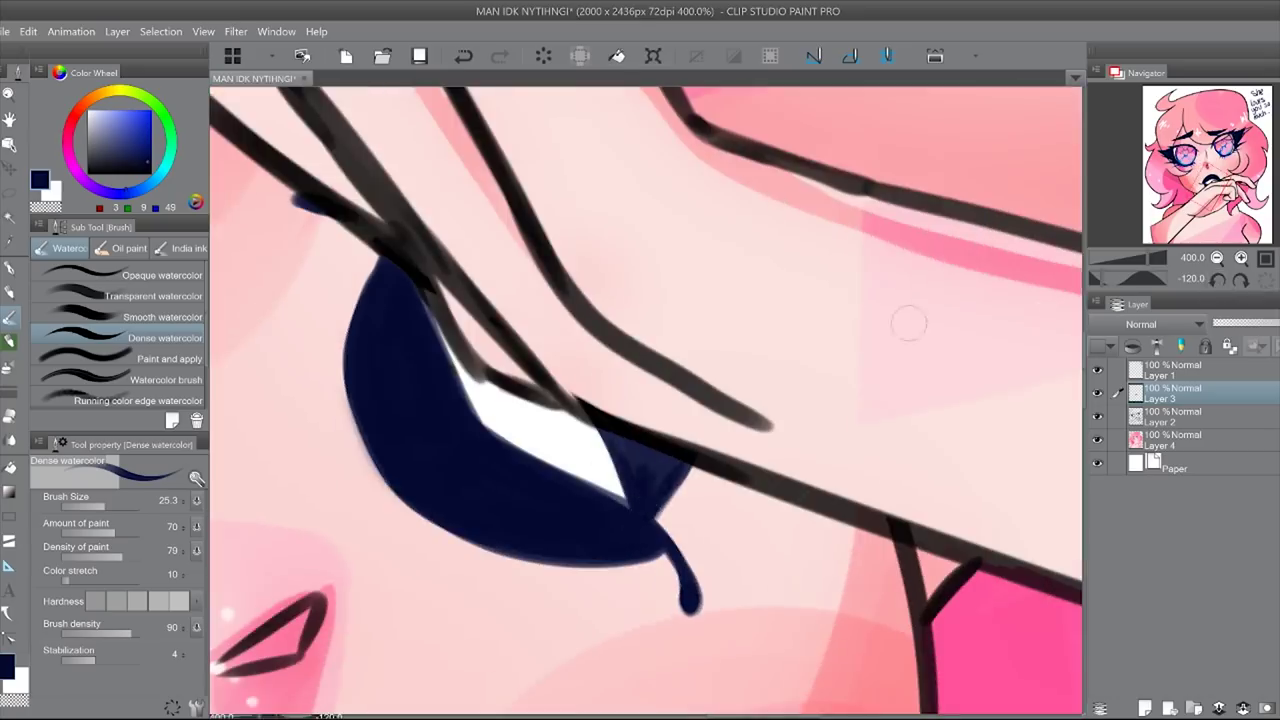
Step: Merge the navy lip touch-ups into line art Layer 2
{"action": "key", "text": "asciicircum"}
{"action": "key", "text": "asciicircum"}
{"action": "key", "text": "asciicircum"}
{"action": "key", "text": "asciicircum"}
{"action": "key", "text": "asciicircum"}
{"action": "left_click", "coordinate": [1266, 285]}
{"action": "key", "text": "ctrl+e"}
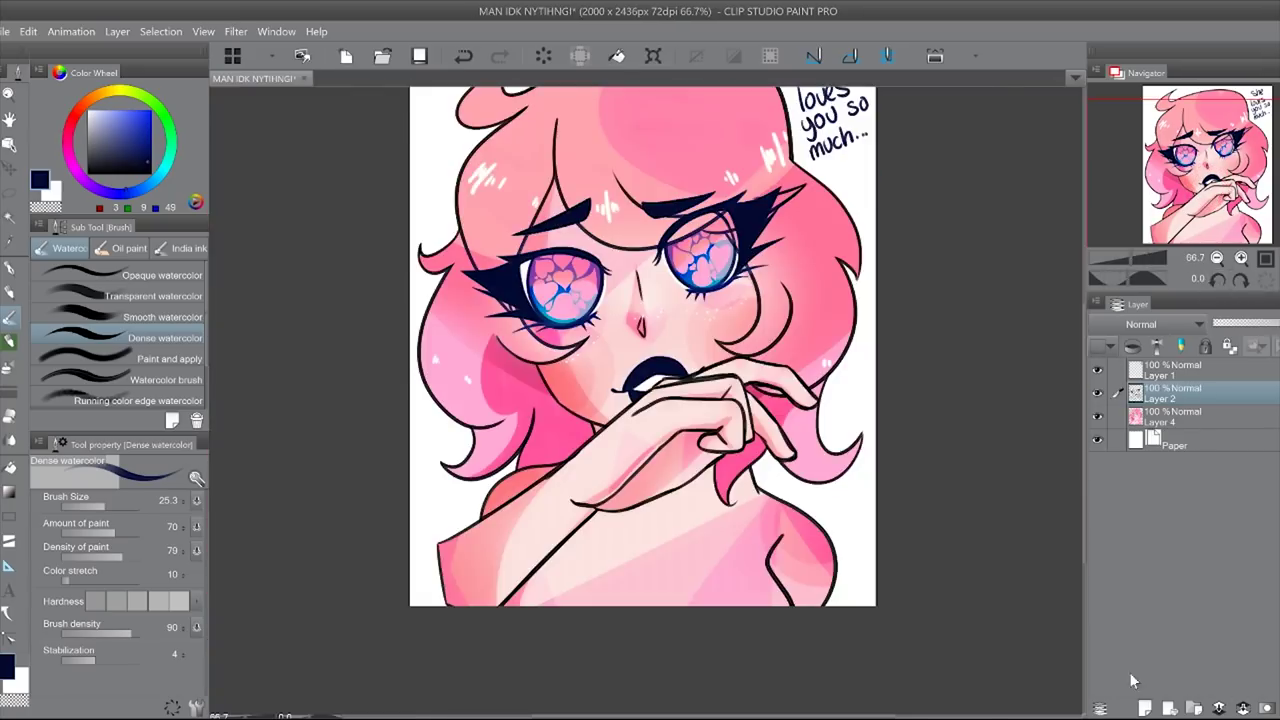
Step: Tint the wrist and forearm lines hot pink on a new layer above Layer 2 with Dense watercolor at size 179.8
{"action": "key", "text": "ctrl+alt+0"}
{"action": "left_click_drag", "start_coordinate": [1236, 214], "coordinate": [1228, 203]}
{"action": "key", "text": "ctrl+0"}
{"action": "key", "text": "ctrl+shift+n"}
{"action": "key", "text": "ctrl+alt+0"}
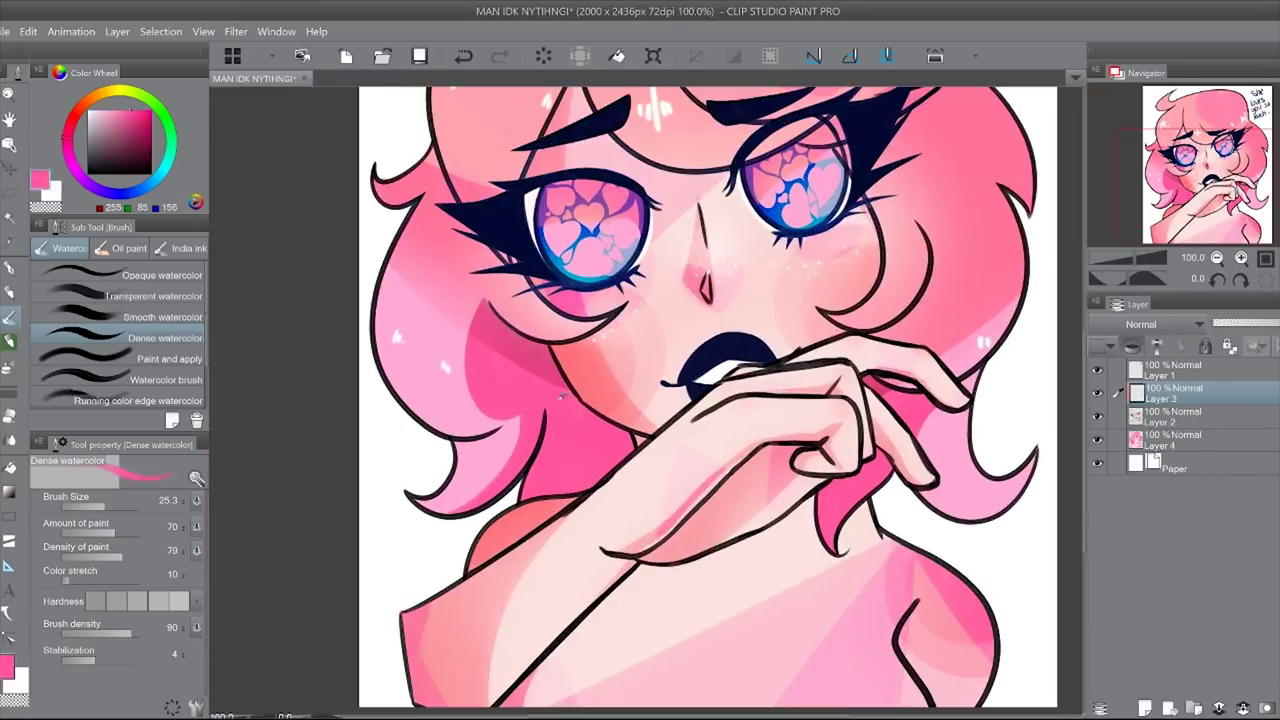
{"action": "left_click_drag", "start_coordinate": [630, 572], "coordinate": [494, 706]}
{"action": "key", "text": "ctrl+minus"}
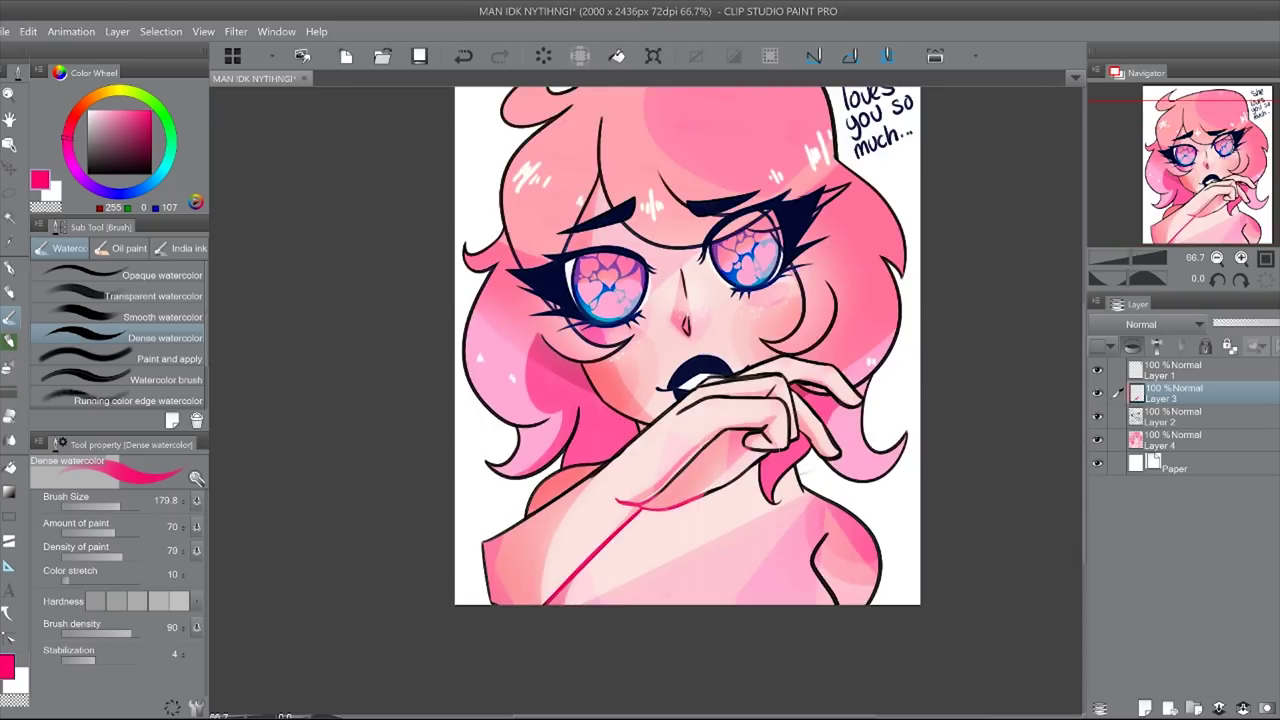
Step: Tint parts of the hand and shoulder lines hot pink, undoing the excess on the fingers, and lower the tint's opacity
{"action": "scroll", "coordinate": [688, 358], "scroll_direction": "up", "scroll_amount": 1}
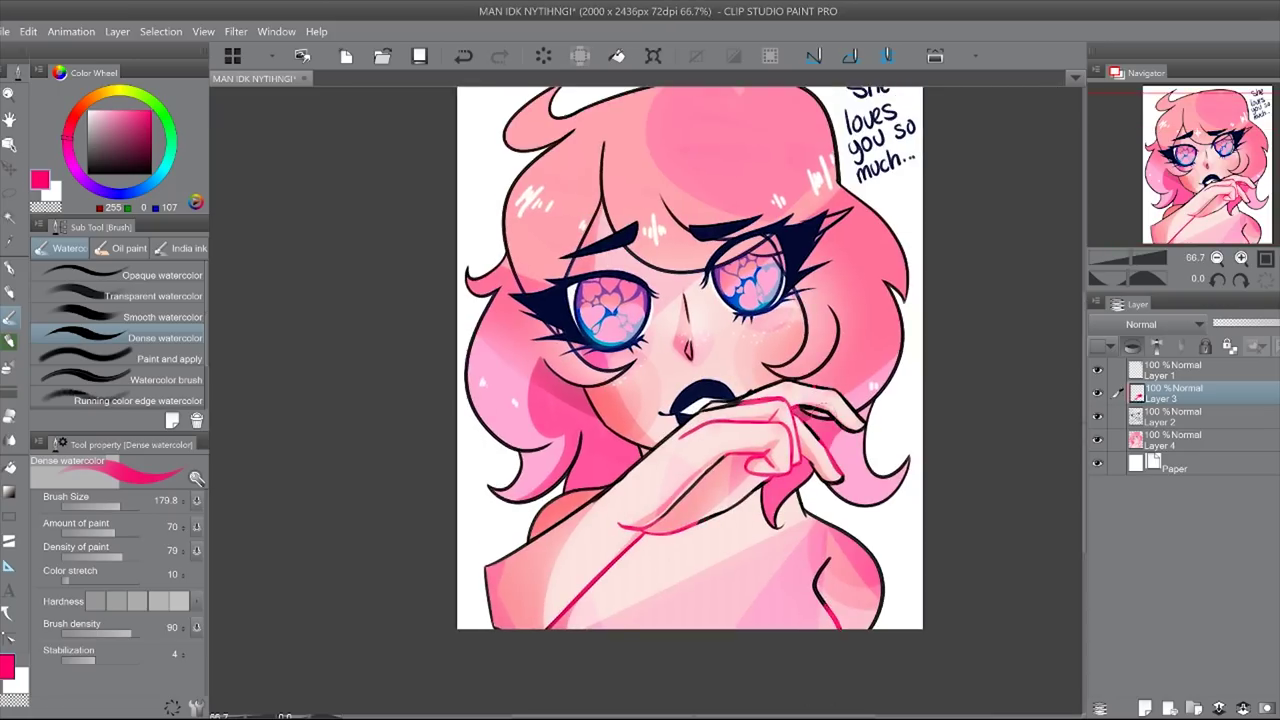
{"action": "key", "text": "ctrl+z"}
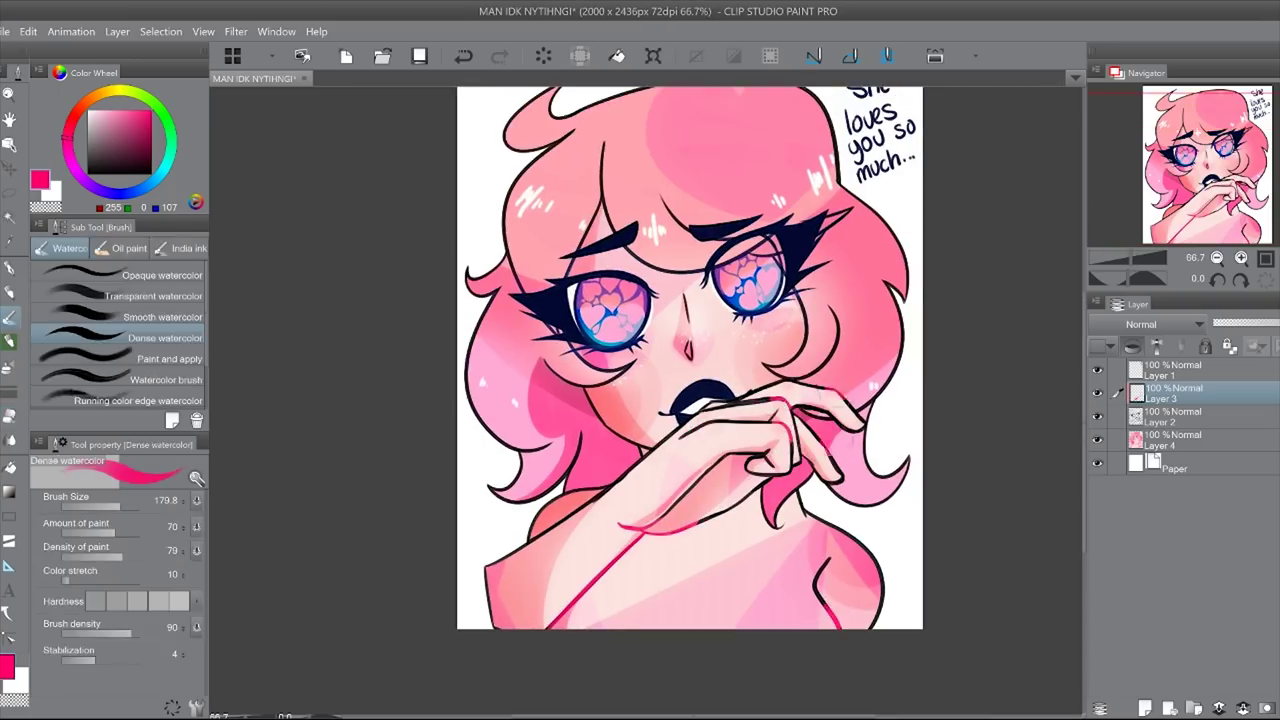
{"action": "scroll", "coordinate": [1058, 259], "scroll_direction": "up", "scroll_amount": 1}
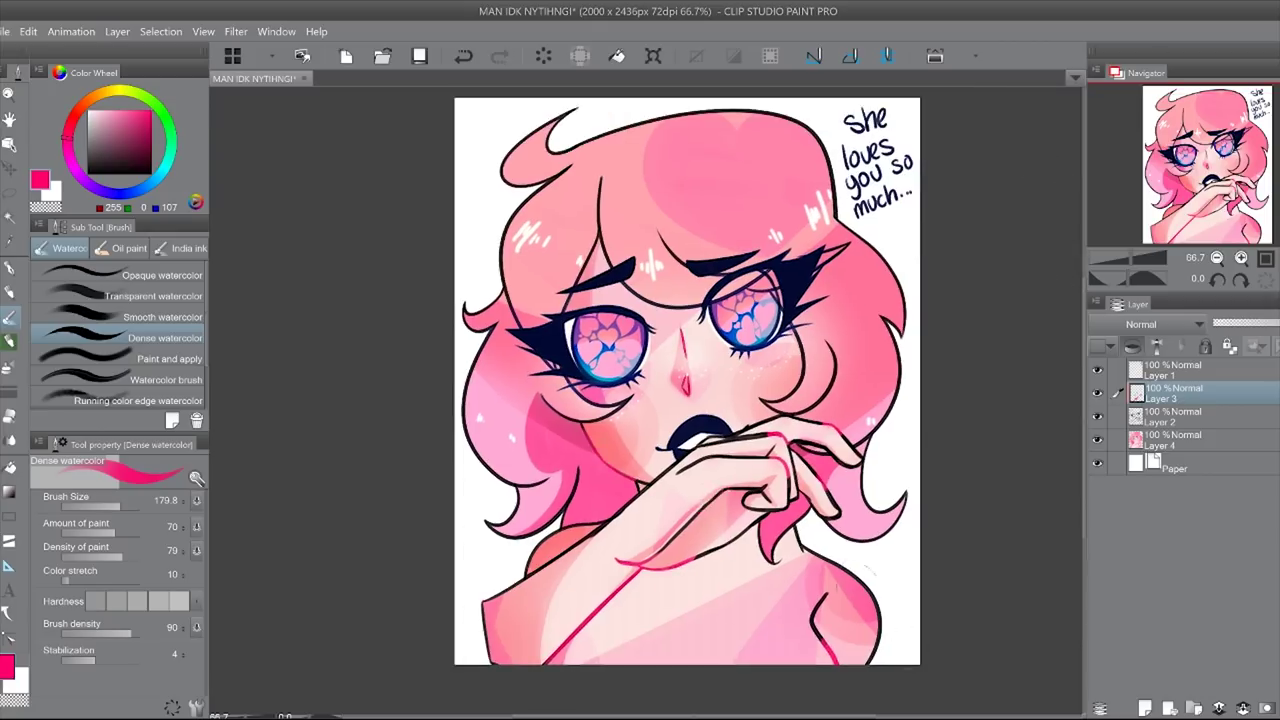
{"action": "left_click_drag", "start_coordinate": [1276, 323], "coordinate": [1254, 323]}
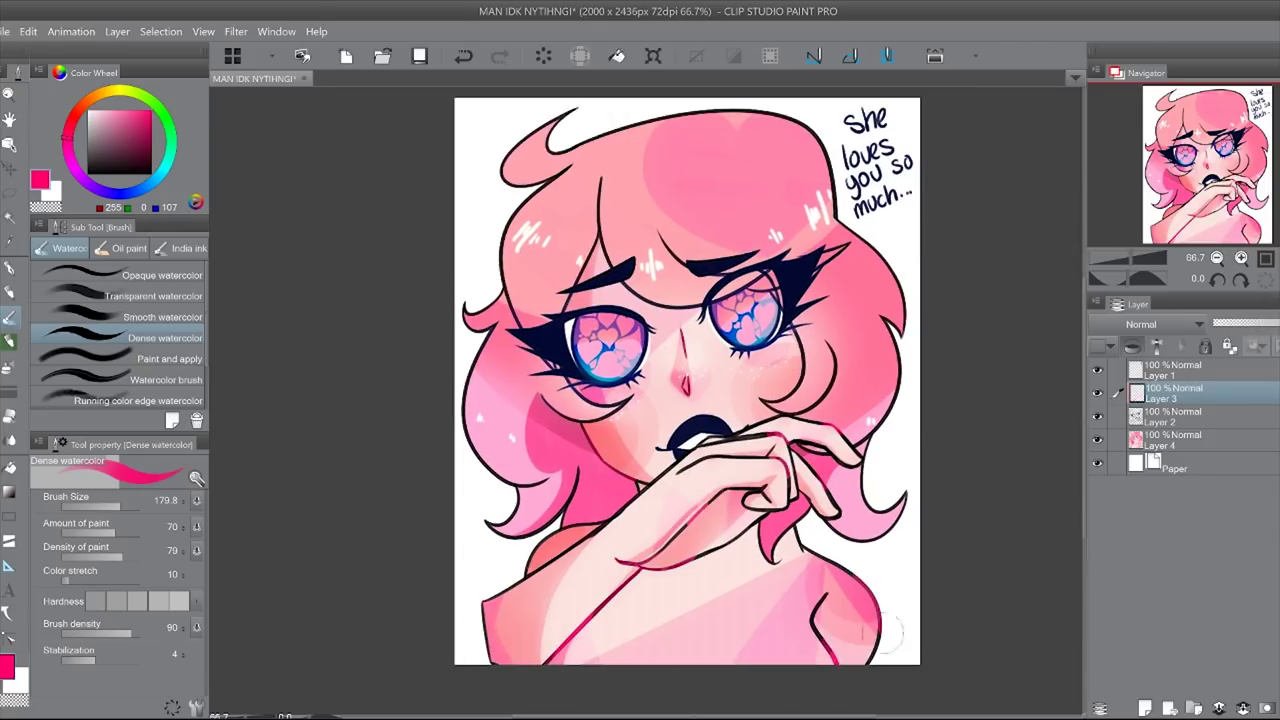
Step: Paint a hot pink heart-shaped tongue inside the mouth with Dense watercolor at size 28.9, and merge it into Layer 2
{"action": "key", "text": "ctrl+plus"}
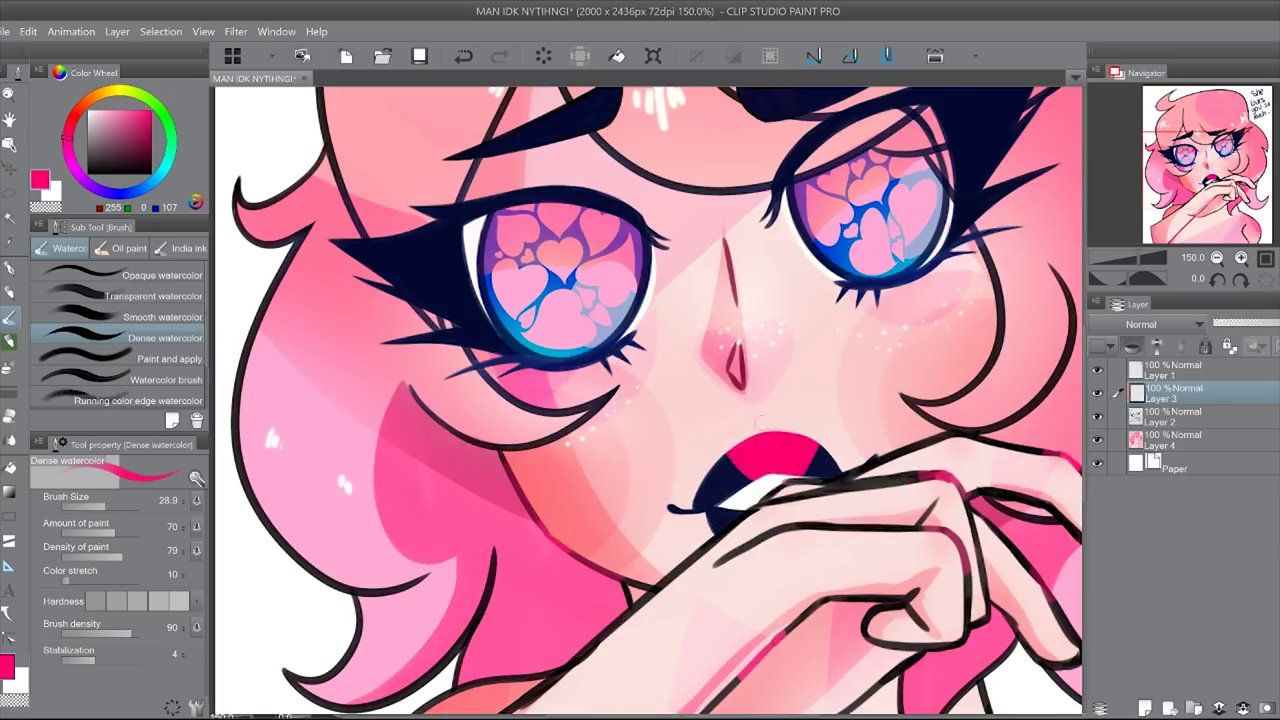
{"action": "key", "text": "ctrl+z"}
{"action": "key", "text": "ctrl+plus"}
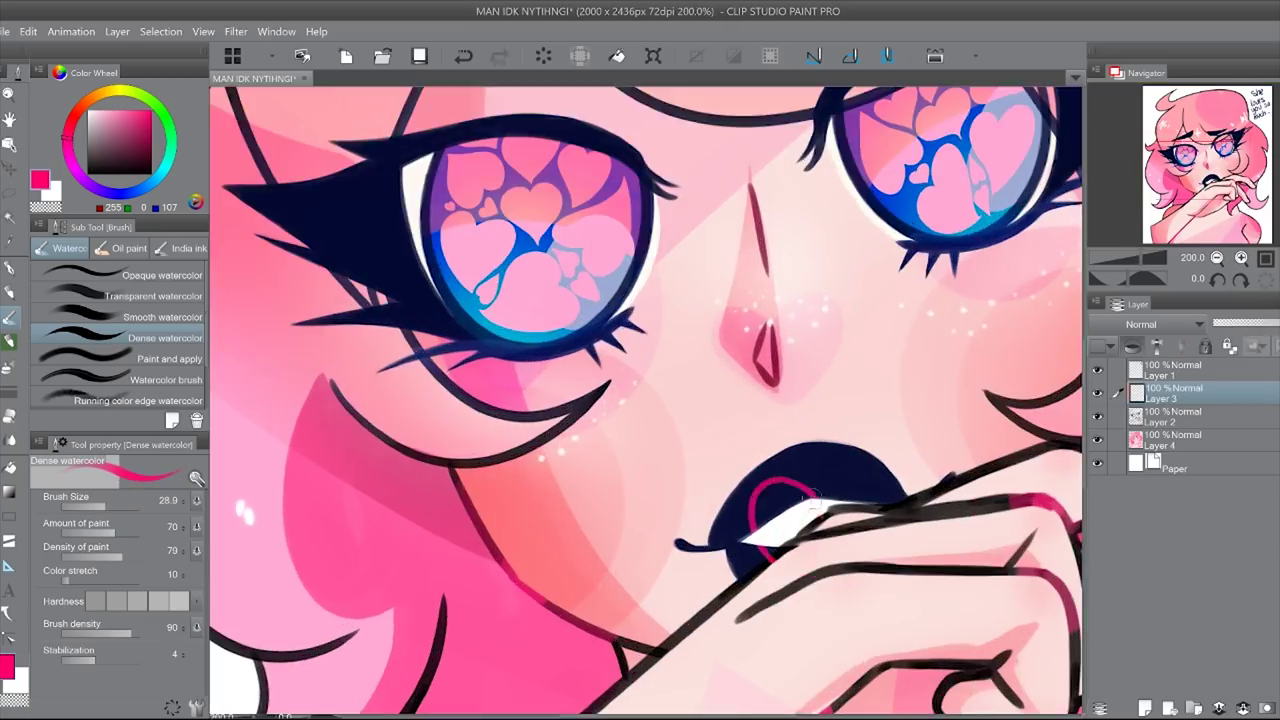
{"action": "key", "text": "minus"}
{"action": "key", "text": "minus"}
{"action": "key", "text": "asciicircum"}
{"action": "key", "text": "asciicircum"}
{"action": "key", "text": "ctrl+plus"}
{"action": "key", "text": "ctrl+plus"}
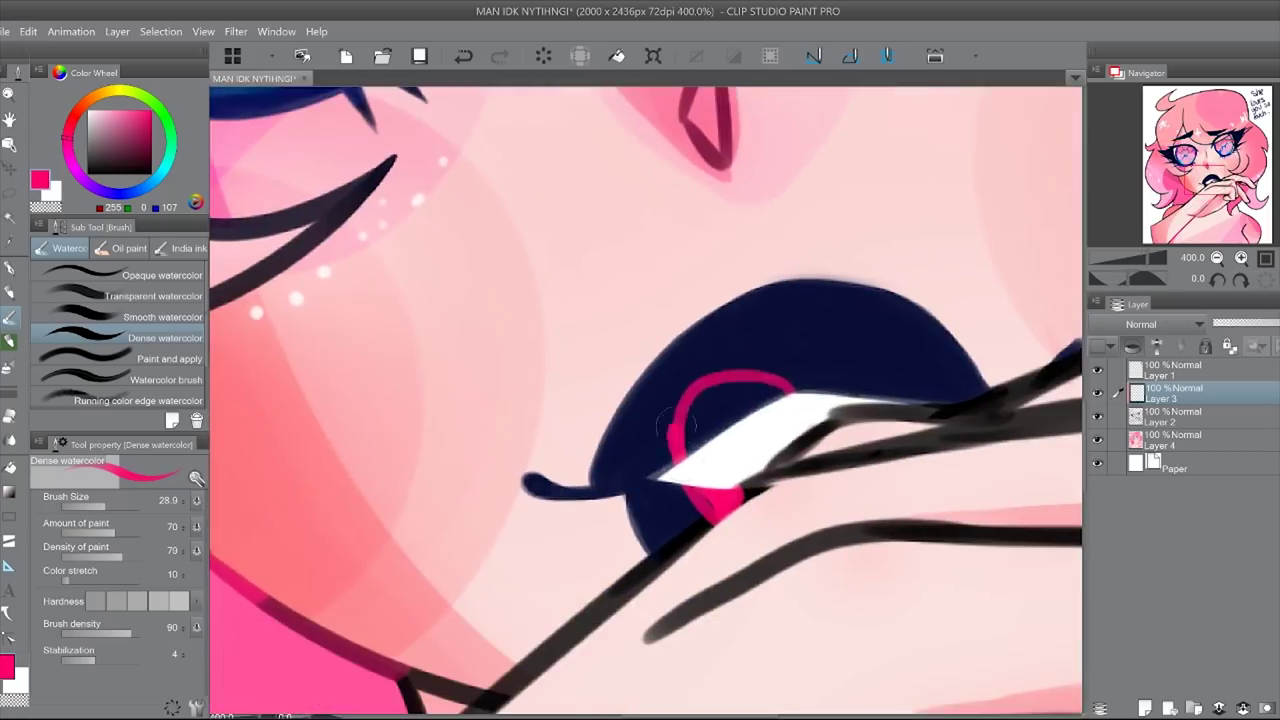
{"action": "mouse_move", "coordinate": [700, 390]}
{"action": "left_mouse_down"}
{"action": "mouse_move", "coordinate": [720, 450]}
{"action": "mouse_move", "coordinate": [712, 505]}
{"action": "left_mouse_up"}
{"action": "left_click_drag", "start_coordinate": [850, 360], "coordinate": [885, 400]}
{"action": "key", "text": "e"}
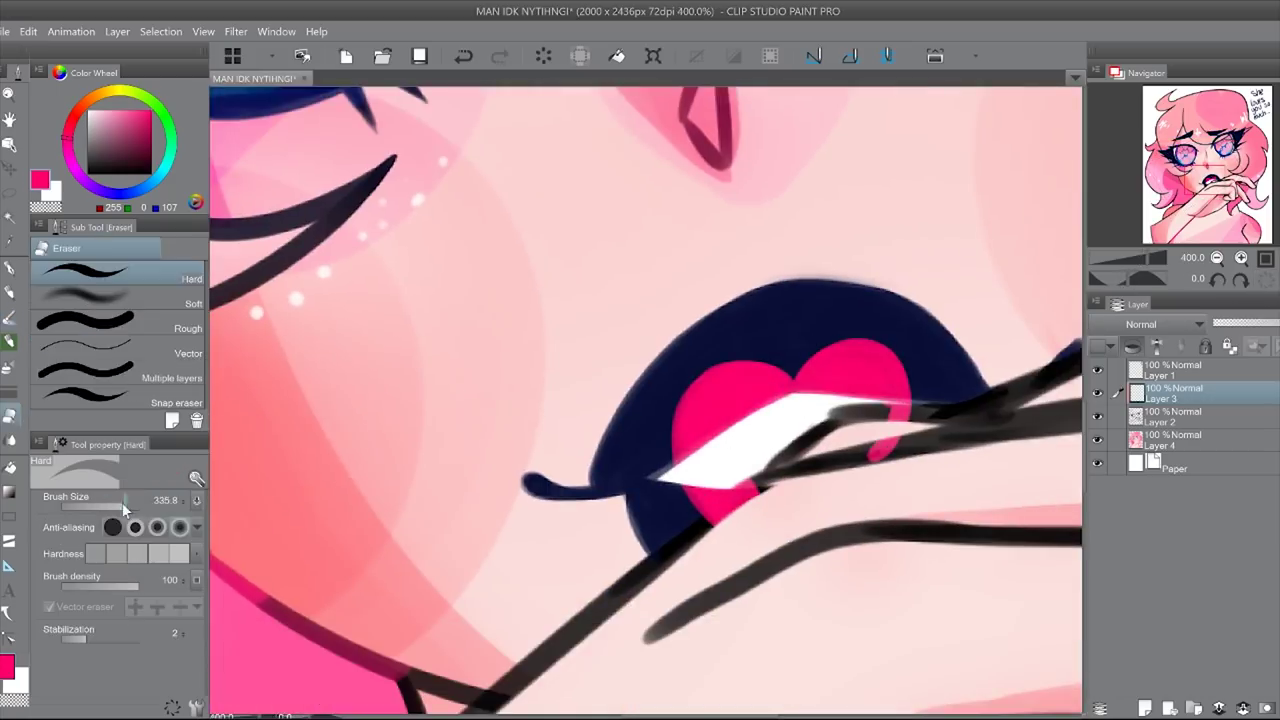
{"action": "key", "text": "ctrl+minus"}
{"action": "key", "text": "ctrl+minus"}
Step: Try to thicken the outer outlines of the arm and hair in navy on a new layer with Dense watercolor at size 43.1
{"action": "key", "text": "b"}
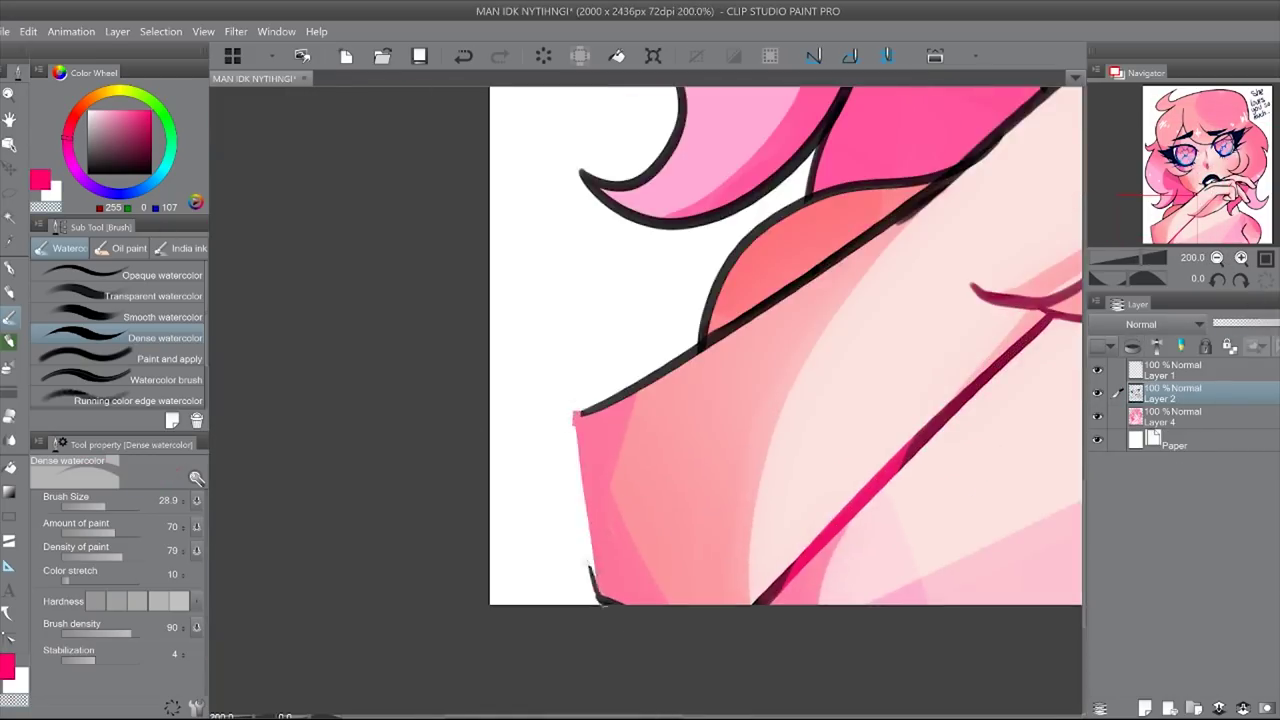
{"action": "key", "text": "ctrl+shift+n"}
{"action": "left_click_drag", "start_coordinate": [573, 418], "coordinate": [512, 553]}
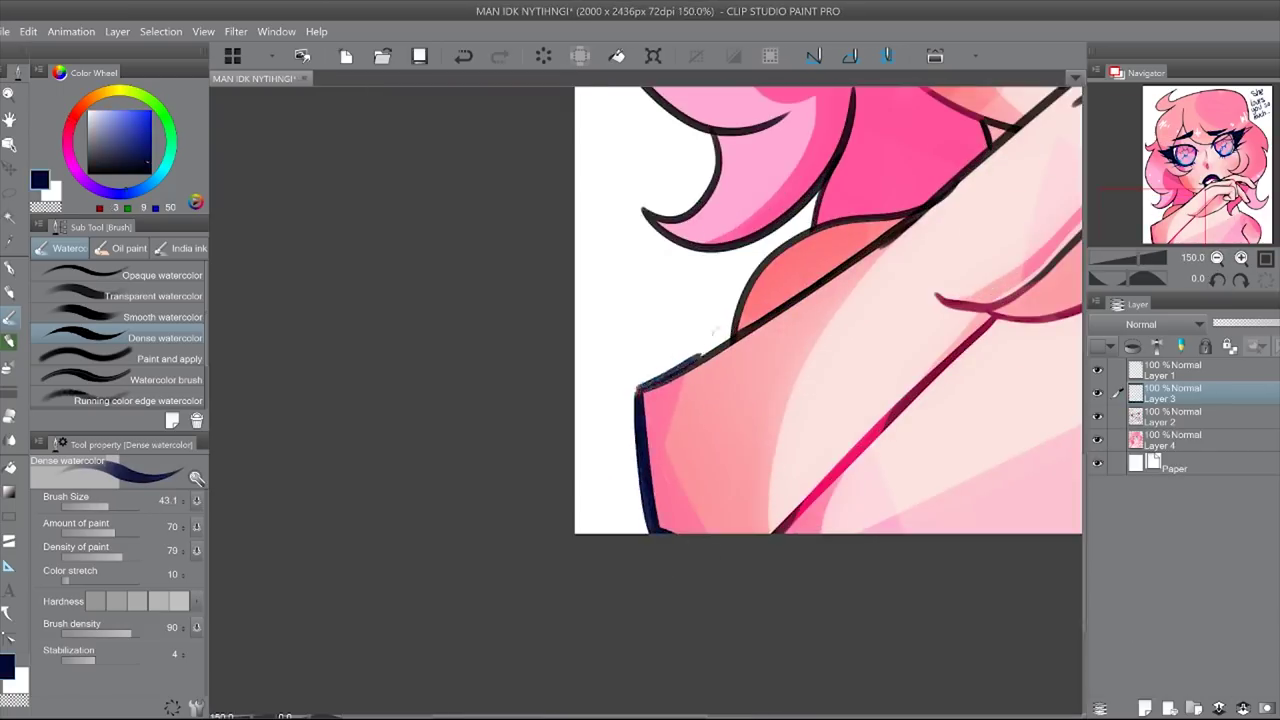
{"action": "key", "text": "ctrl+minus"}
{"action": "key", "text": "ctrl+z"}
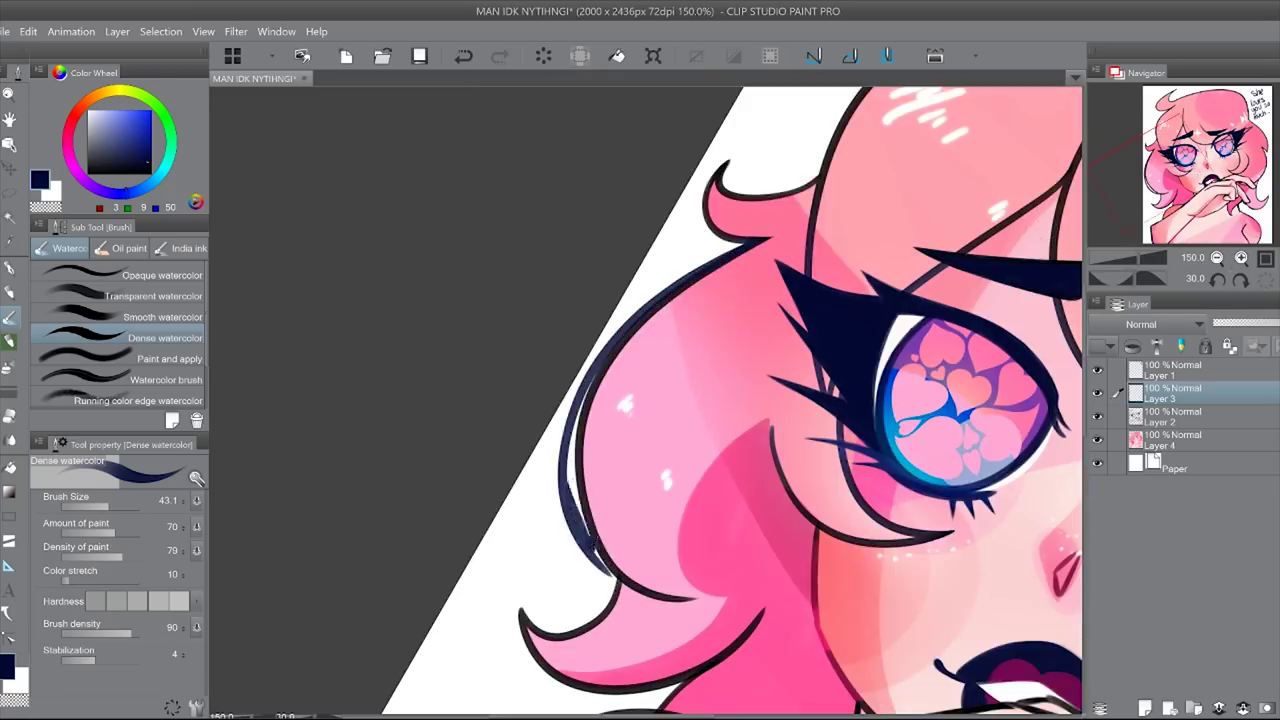
{"action": "left_click_drag", "start_coordinate": [604, 570], "coordinate": [625, 335]}
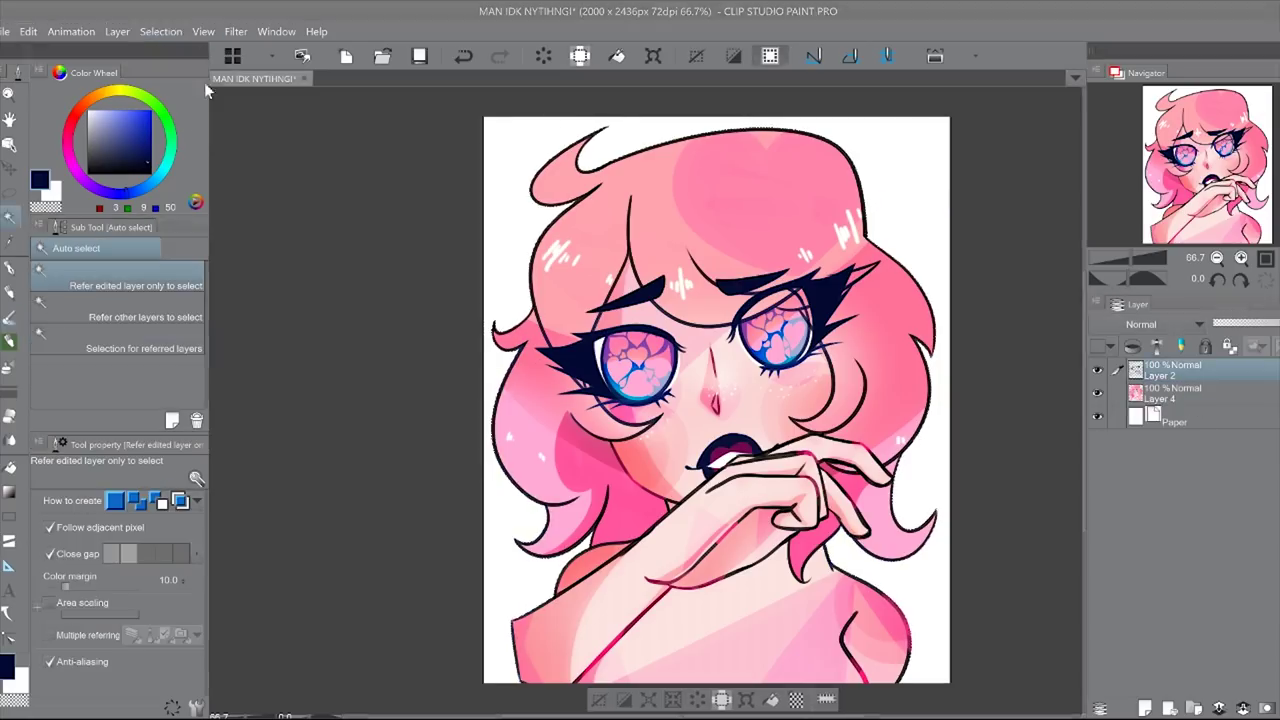
Step: Try a navy outer outline around the whole figure on new layers beneath Layer 4, and merge Layer 3 into Layer 1
{"action": "key", "text": "ctrl+shift+n"}
{"action": "key", "text": "b"}
{"action": "mouse_move", "coordinate": [560, 250]}
{"action": "left_mouse_down"}
{"action": "mouse_move", "coordinate": [971, 671]}
{"action": "mouse_move", "coordinate": [510, 665]}
{"action": "mouse_move", "coordinate": [920, 300]}
{"action": "mouse_move", "coordinate": [560, 190]}
{"action": "left_mouse_up"}
{"action": "key", "text": "ctrl+shift+n"}
{"action": "left_click", "coordinate": [1141, 707]}
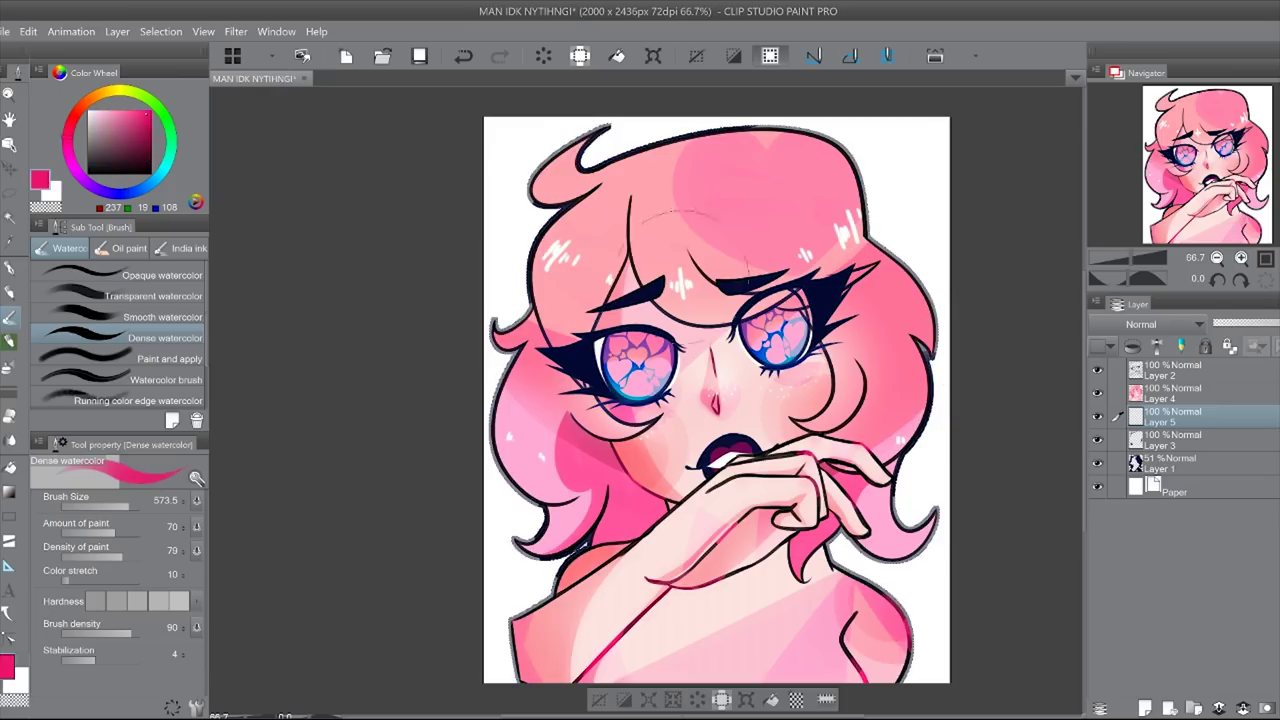
{"action": "key", "text": "ctrl+d"}
{"action": "key", "text": "ctrl+e"}
{"action": "key", "text": "ctrl+e"}
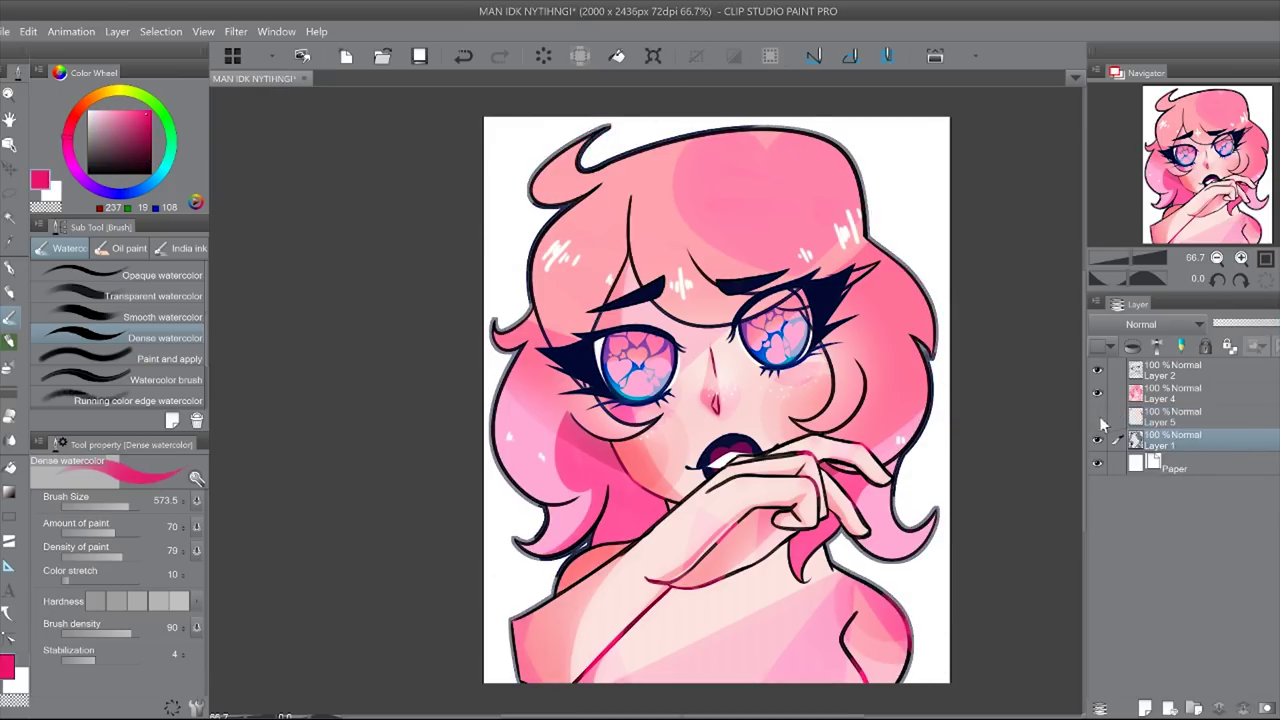
Step: Undo the outer outline and its layers, and duplicate line art Layer 2
{"action": "key", "text": "ctrl+z"}
{"action": "key", "text": "ctrl+z"}
{"action": "key", "text": "ctrl+z"}
{"action": "key", "text": "ctrl+z"}
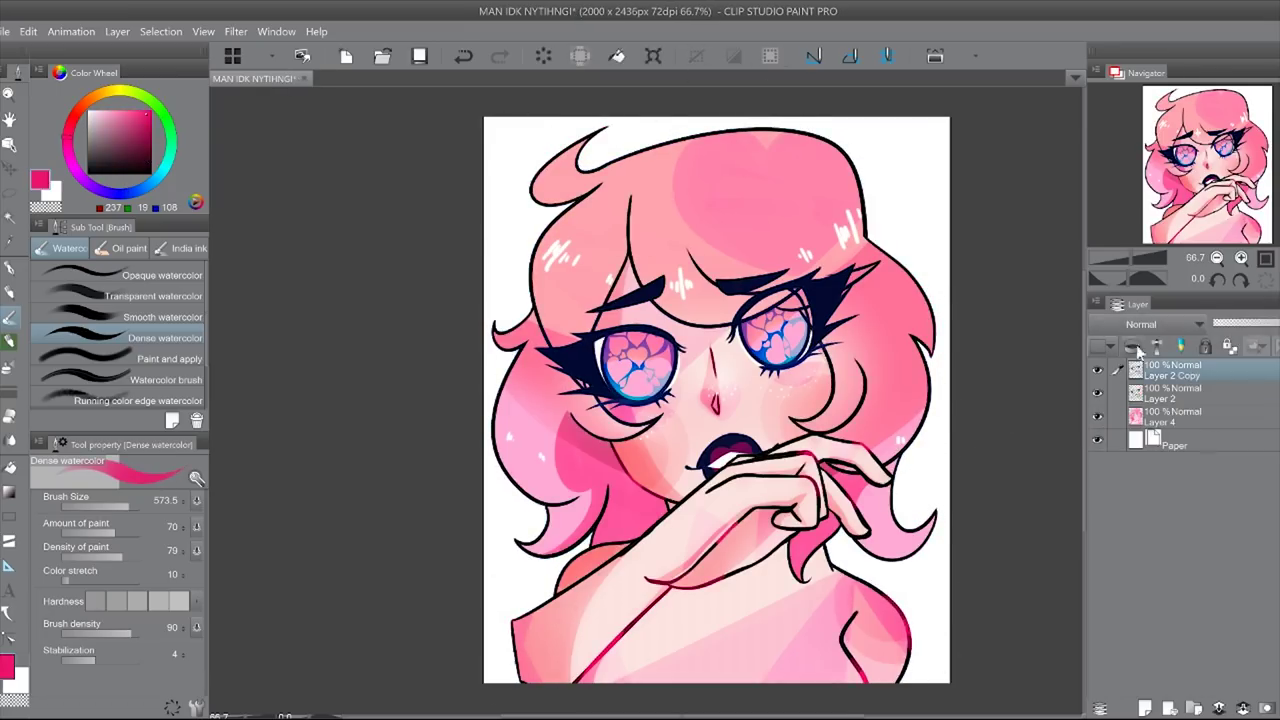
Step: Lock Layer 2 Copy's transparent pixels, recolor its lines hot pink with the G-pen at size 2000, and set it to Overlay
{"action": "key", "text": "p"}
{"action": "key", "text": "ctrl+y"}
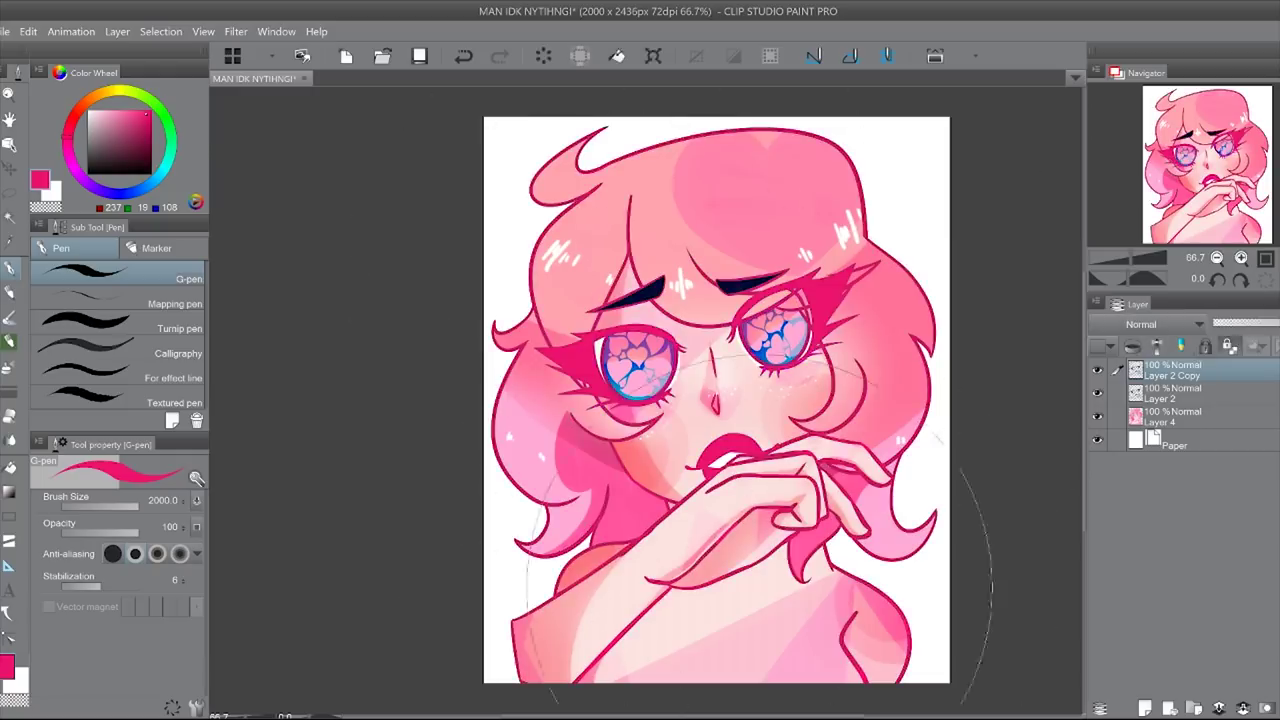
{"action": "left_click", "coordinate": [99, 508]}
{"action": "key", "text": "ctrl+z"}
{"action": "key", "text": "k"}
{"action": "key", "text": "ctrl+alt+0"}
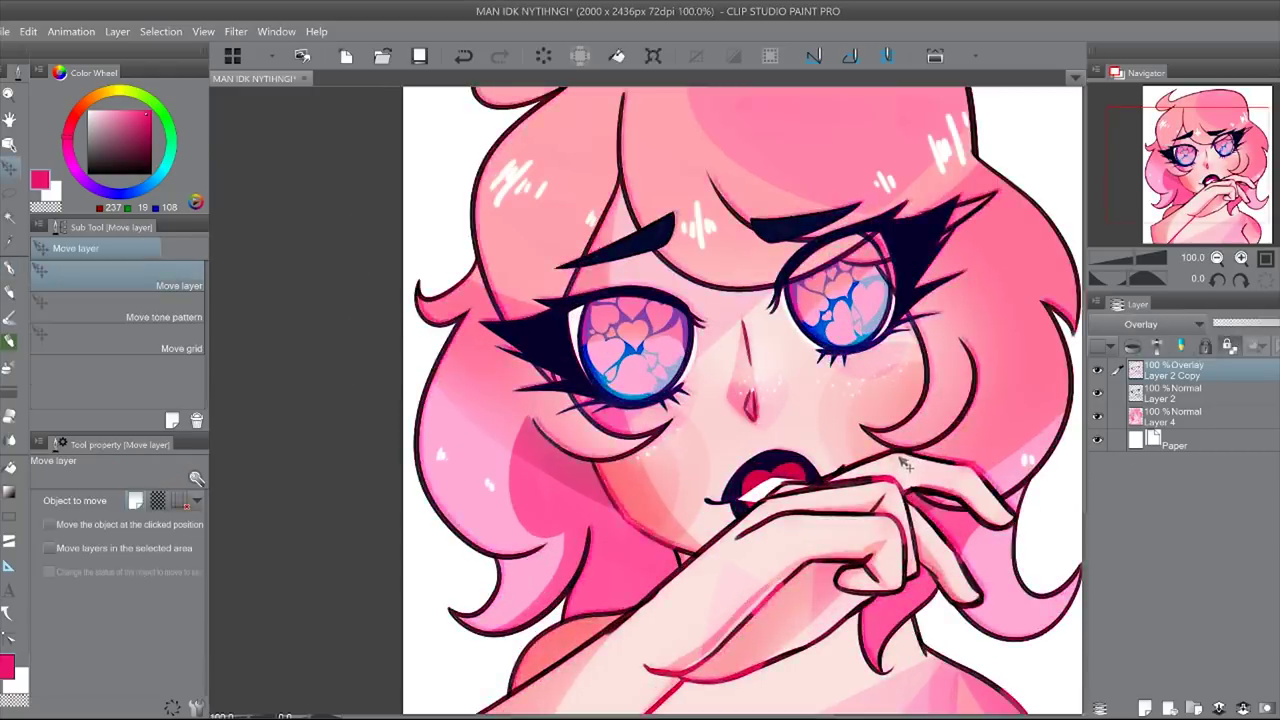
Step: Set the opacity of the Overlay layer Layer 2 Copy to 71% and duplicate it
{"action": "scroll", "coordinate": [720, 360], "scroll_direction": "down", "scroll_amount": 3}
{"action": "key", "text": "ctrl+0"}
{"action": "left_click_drag", "start_coordinate": [1265, 292], "coordinate": [1247, 290]}
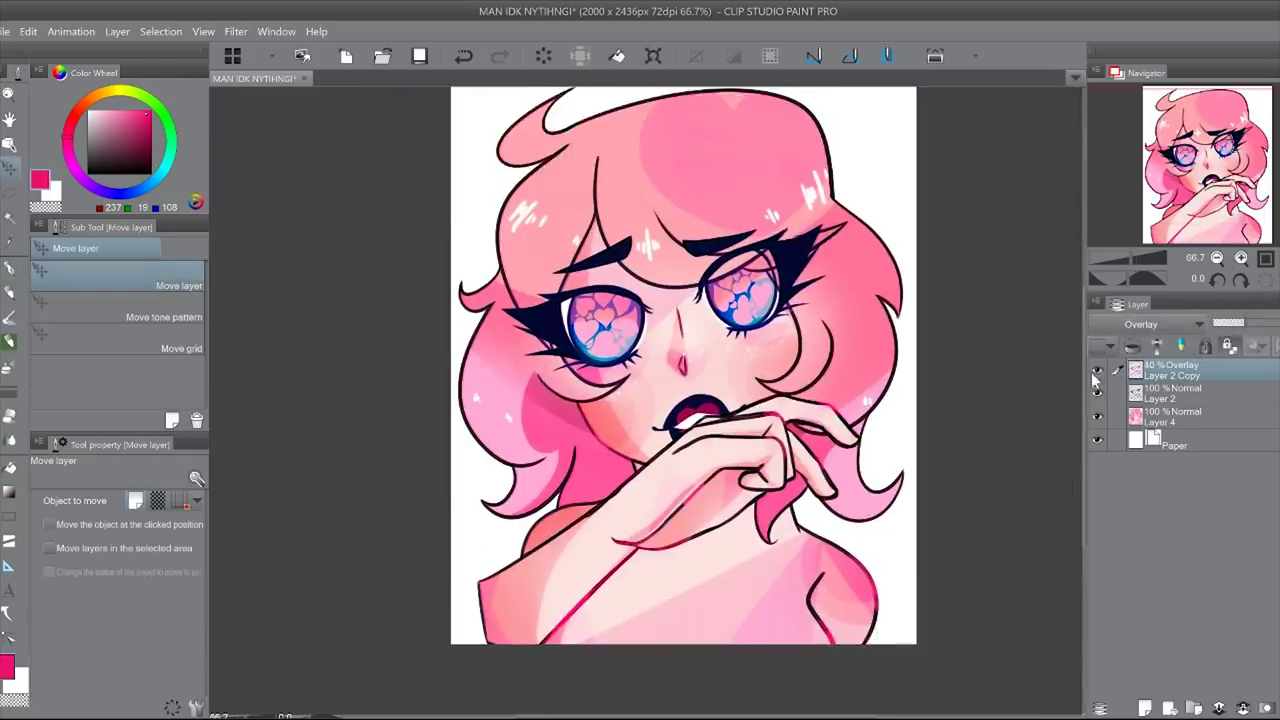
{"action": "key", "text": "ctrl+alt+0"}
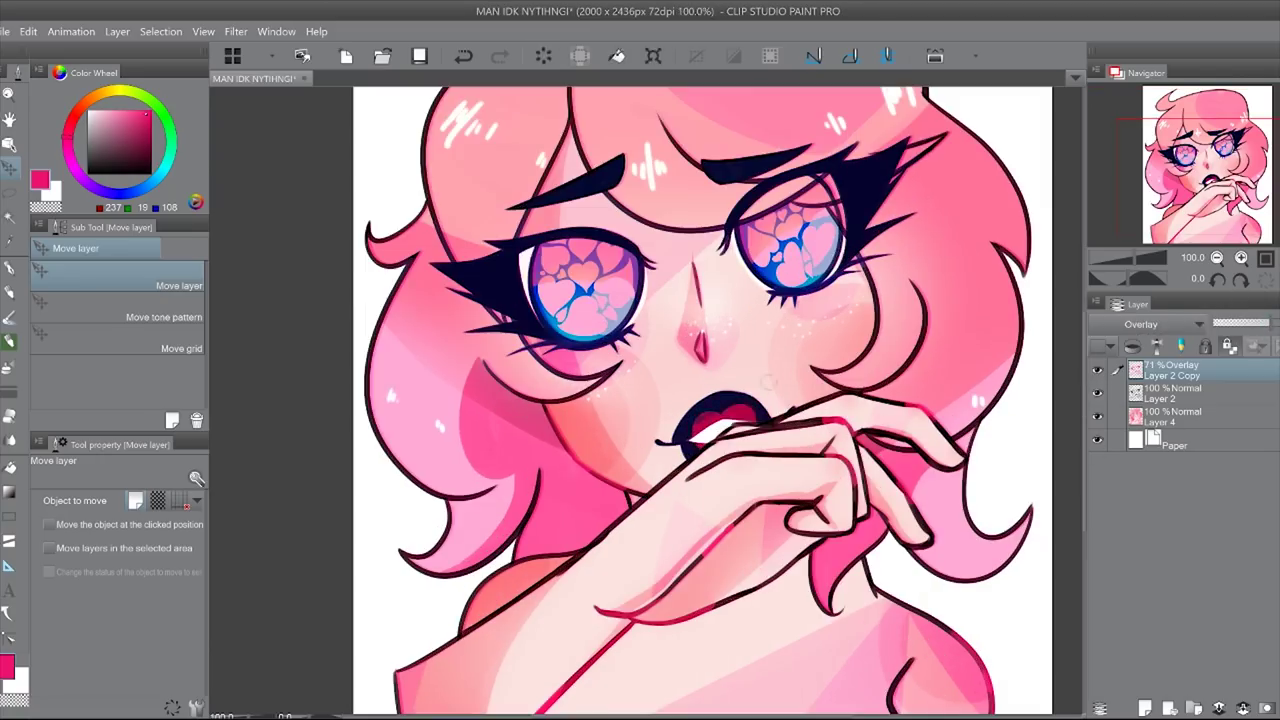
{"action": "key", "text": "ctrl+0"}
{"action": "left_click", "coordinate": [1170, 393]}
{"action": "left_click", "coordinate": [1170, 416], "text": "shift"}
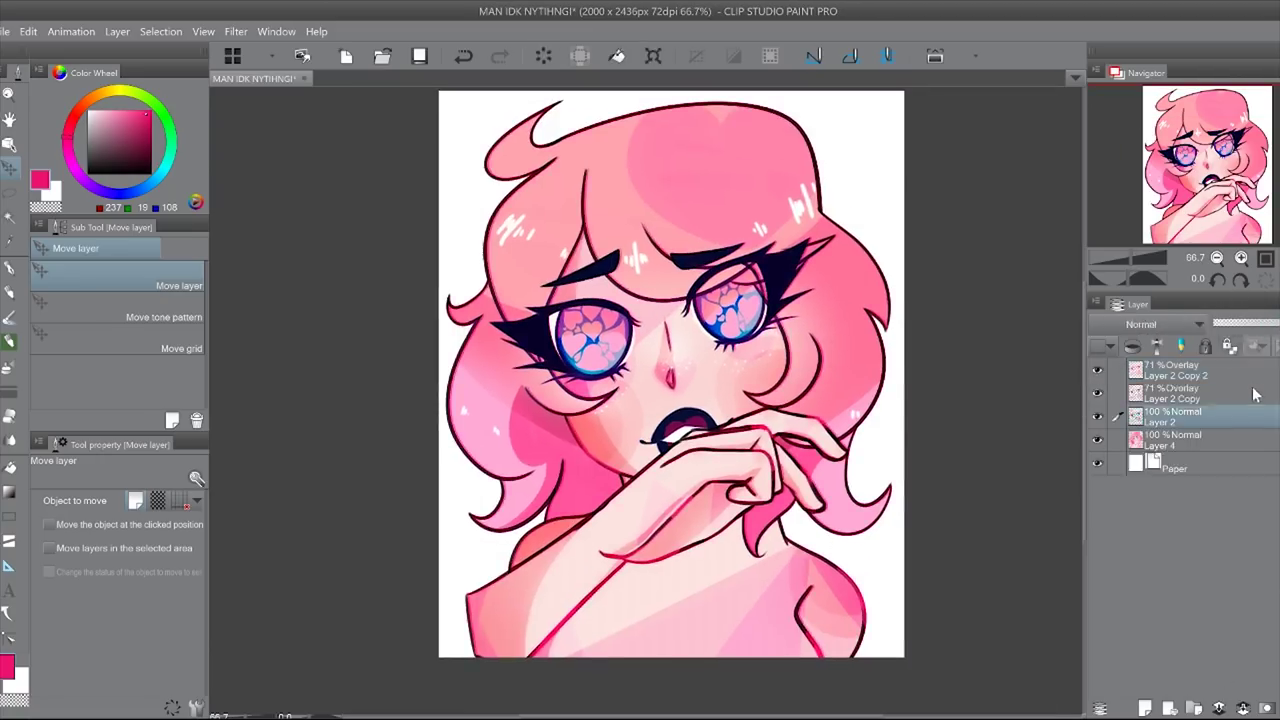
Step: Merge the line art and tint layers into Layer 4, and try curved navy shapes in the canvas's lower corners at size 131.6
{"action": "left_click", "coordinate": [1097, 405]}
{"action": "left_click", "coordinate": [1170, 370]}
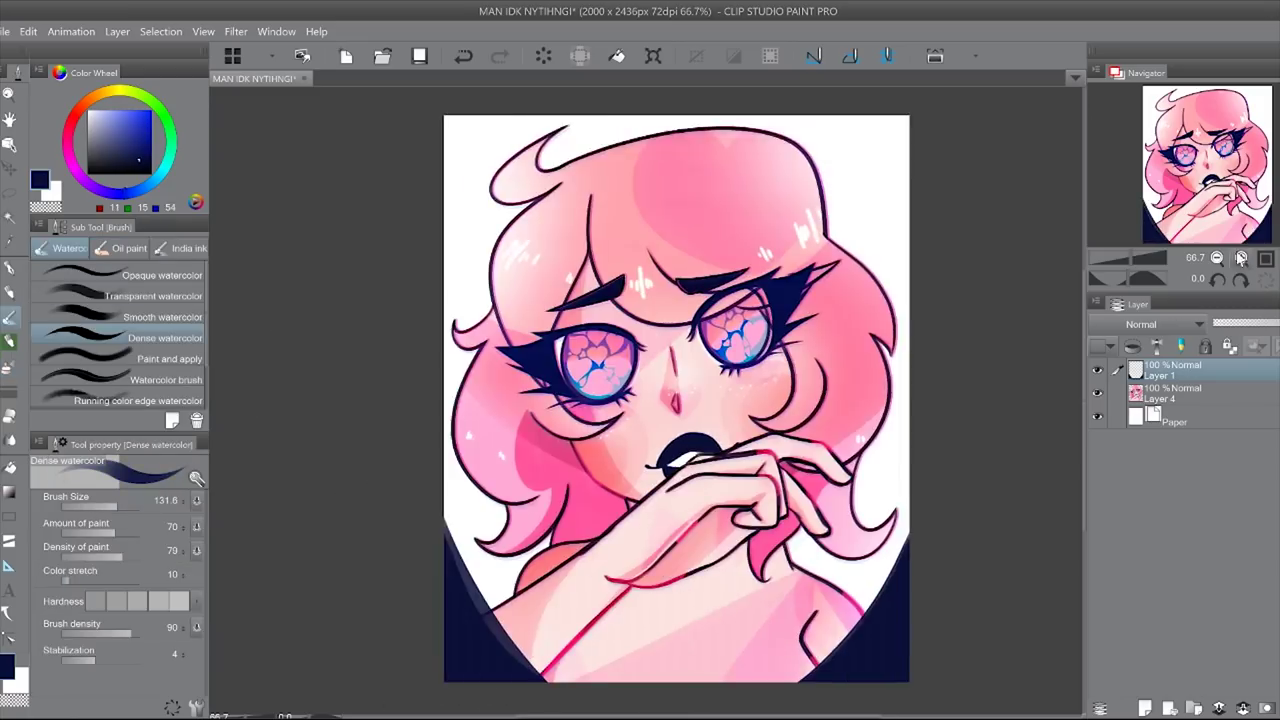
{"action": "left_click", "coordinate": [1217, 258]}
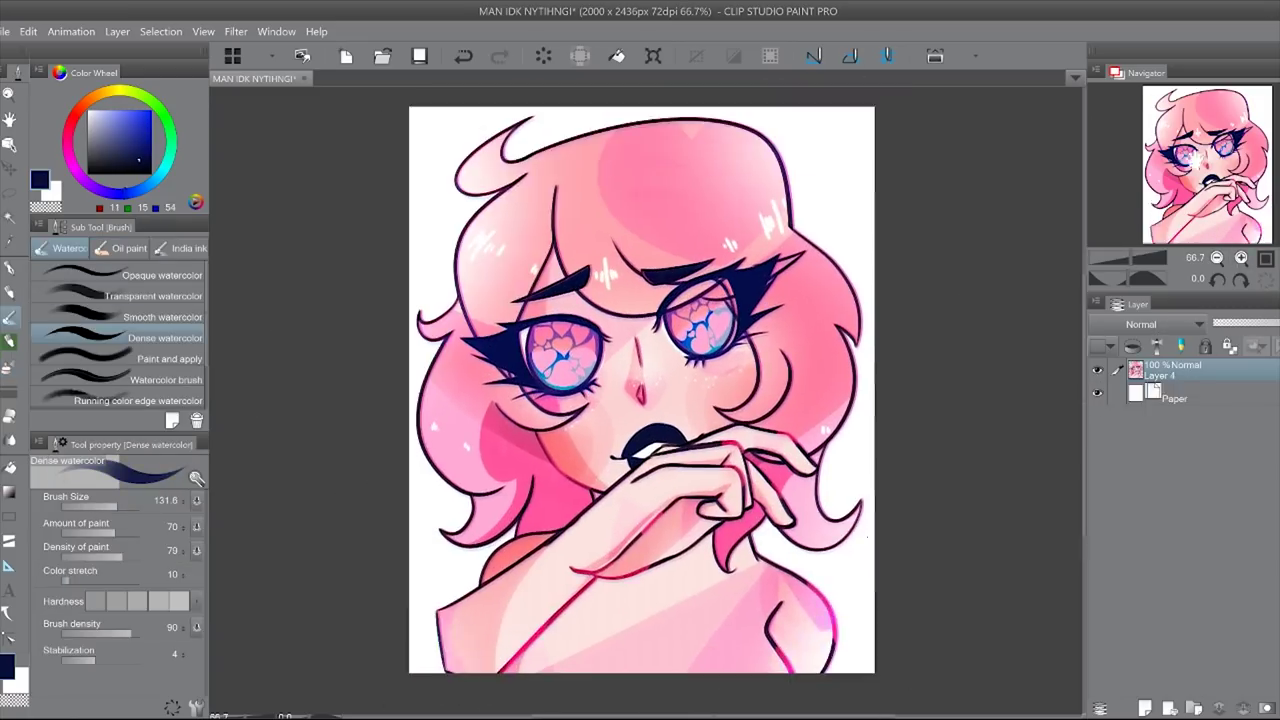
Step: Add thin curved frame lines across the canvas corners and the artist's signature beside the shoulder
{"action": "left_click_drag", "start_coordinate": [450, 670], "coordinate": [400, 600]}
{"action": "mouse_move", "coordinate": [870, 610]}
{"action": "left_mouse_down"}
{"action": "mouse_move", "coordinate": [829, 677]}
{"action": "mouse_move", "coordinate": [904, 620]}
{"action": "left_mouse_up"}
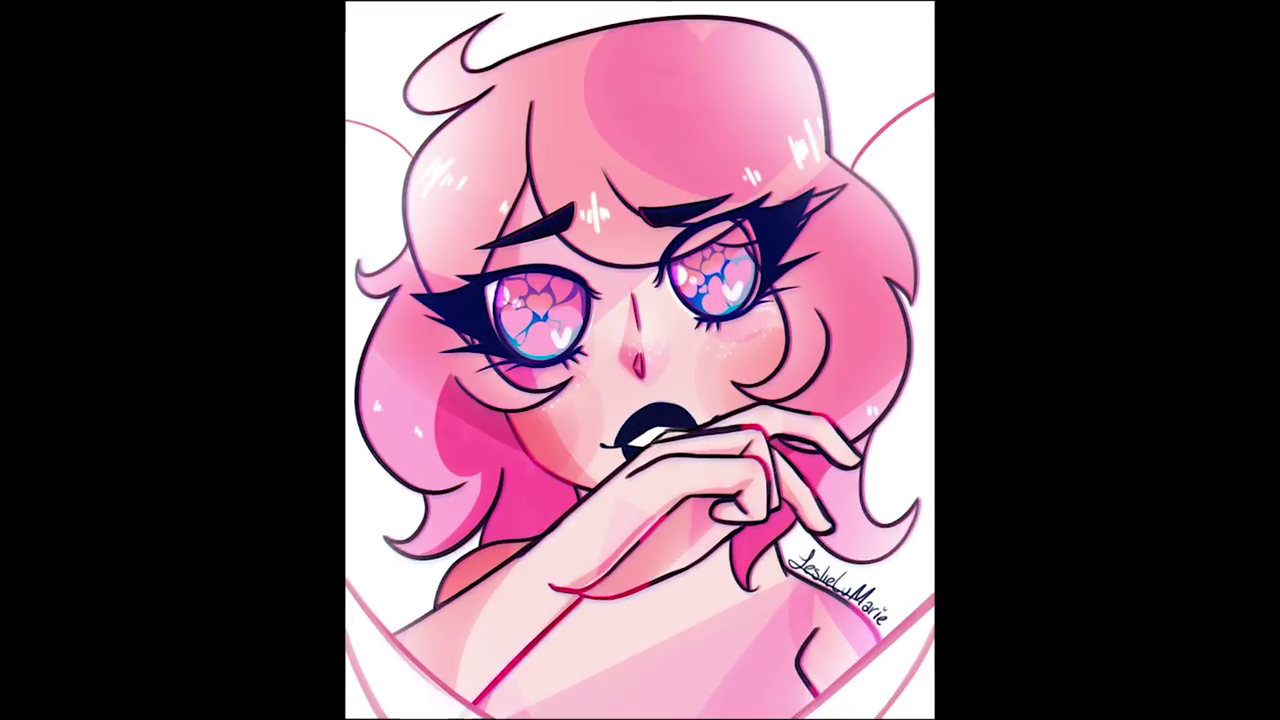